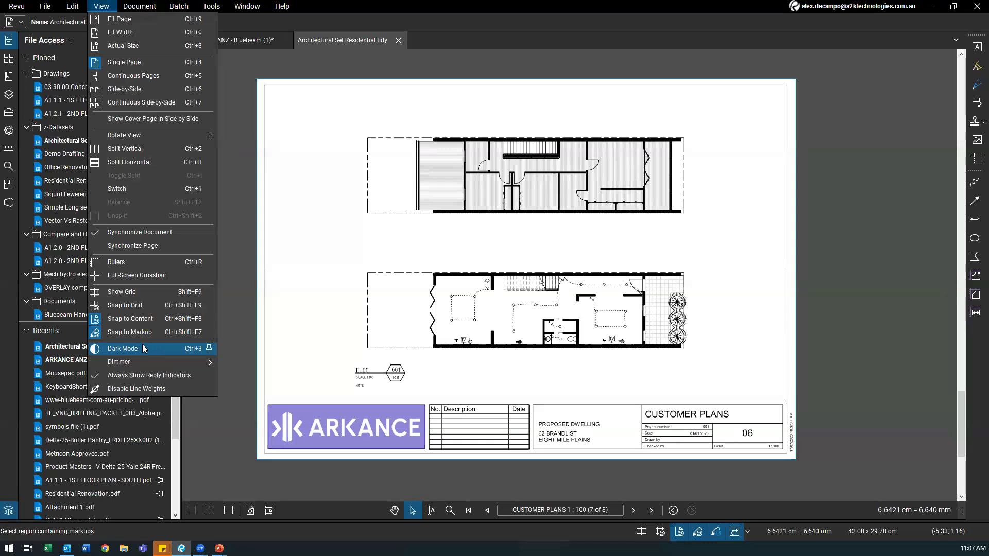
Step: Switch the residential floor plan sheet to dark mode and zoom and pan around the plans
{"action": "left_click", "coordinate": [146, 349]}
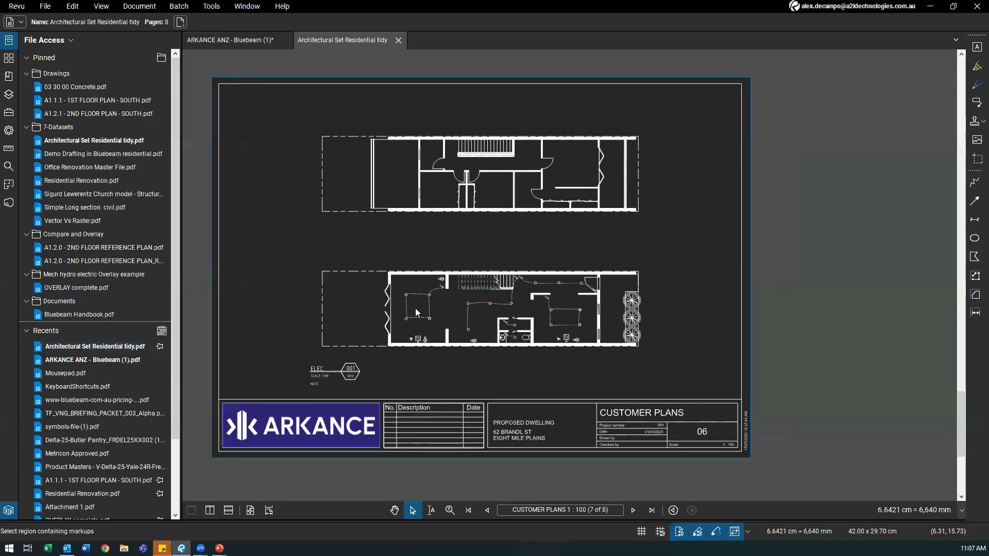
{"action": "scroll", "coordinate": [415, 308], "scroll_direction": "up", "scroll_amount": 2}
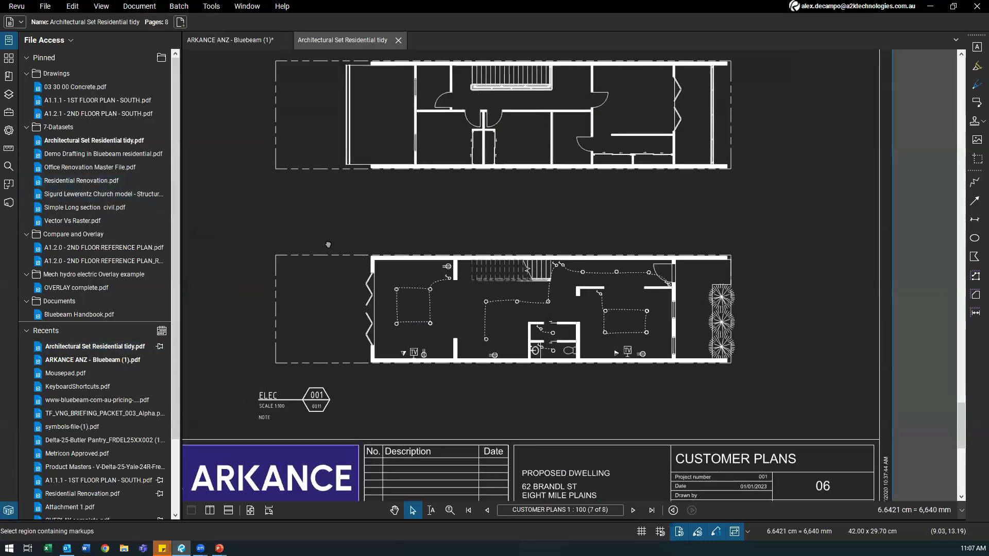
{"action": "scroll", "coordinate": [323, 248], "scroll_direction": "down", "scroll_amount": 3}
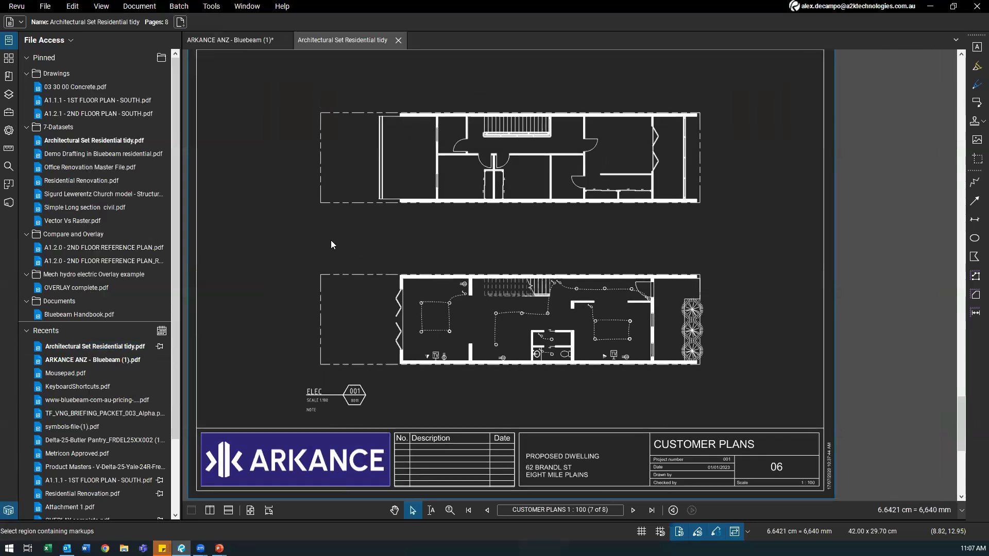
{"action": "scroll", "coordinate": [400, 251], "scroll_direction": "up", "scroll_amount": 3}
{"action": "mouse_move", "coordinate": [303, 277]}
{"action": "left_mouse_down"}
{"action": "mouse_move", "coordinate": [346, 231]}
{"action": "mouse_move", "coordinate": [308, 242]}
{"action": "mouse_move", "coordinate": [375, 265]}
{"action": "left_mouse_up"}
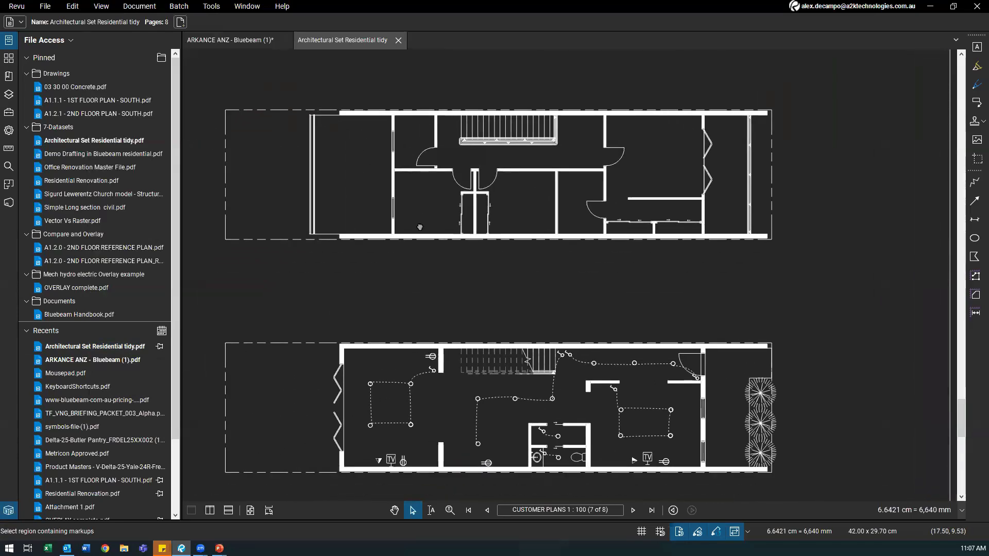
{"action": "scroll", "coordinate": [427, 235], "scroll_direction": "up", "scroll_amount": 3}
{"action": "scroll", "coordinate": [310, 214], "scroll_direction": "down", "scroll_amount": 3}
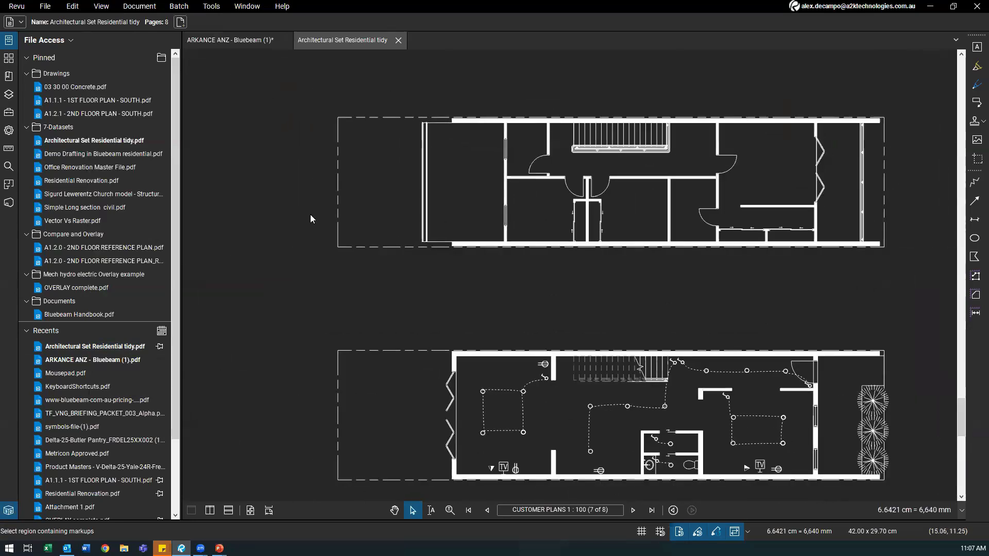
{"action": "left_click", "coordinate": [45, 8]}
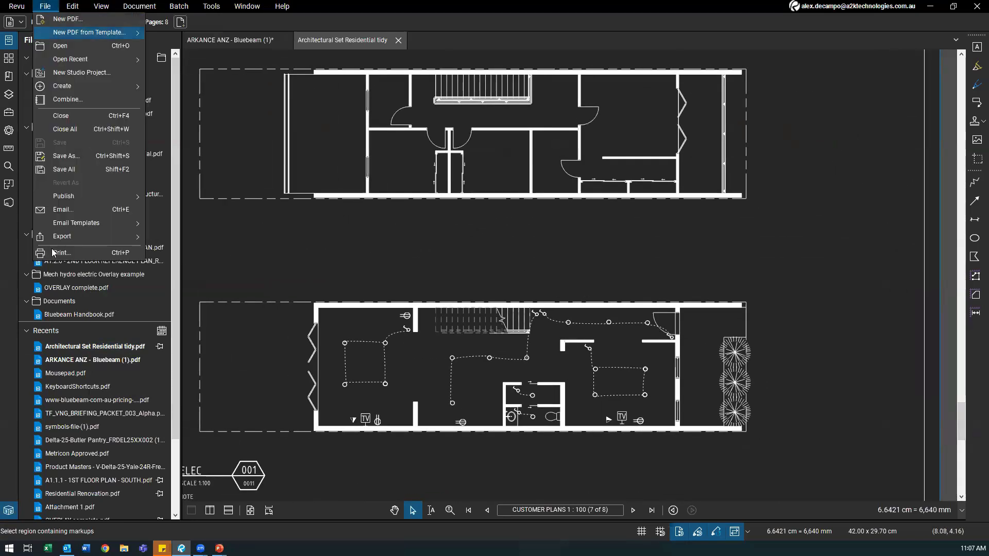
Step: List the Studio sessions, open ARCH Set for Collab, then close its comb.pdf document
{"action": "mouse_move", "coordinate": [100, 6]}
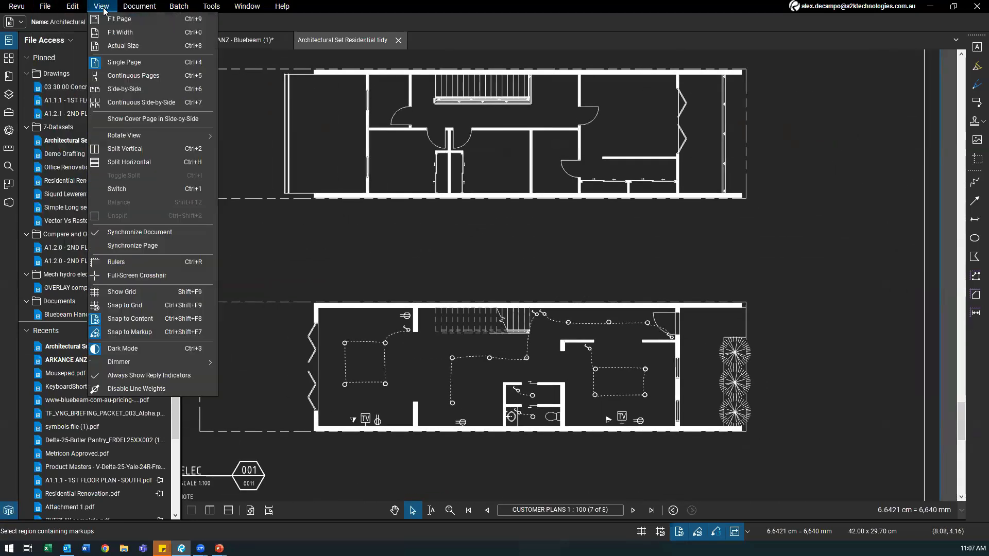
{"action": "left_click", "coordinate": [8, 206]}
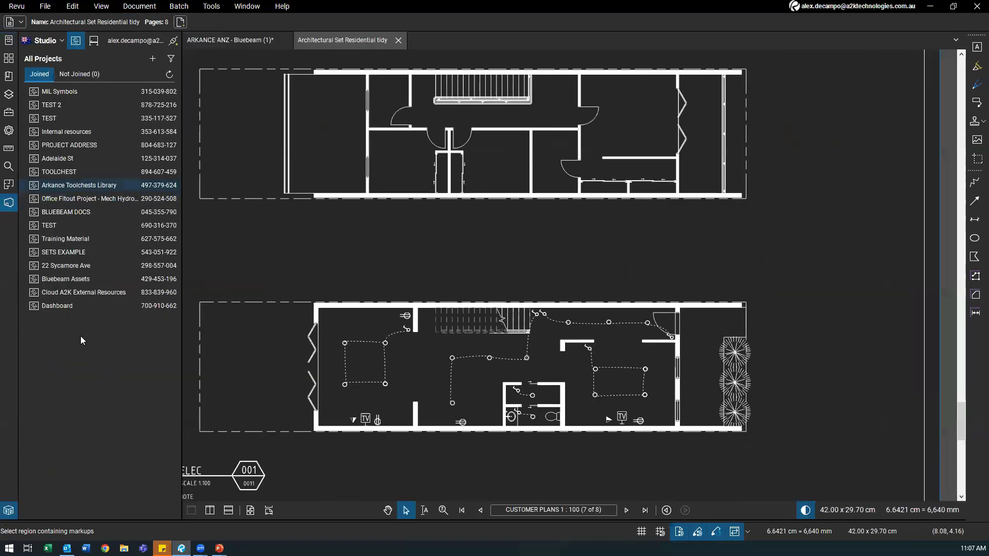
{"action": "left_click", "coordinate": [93, 41]}
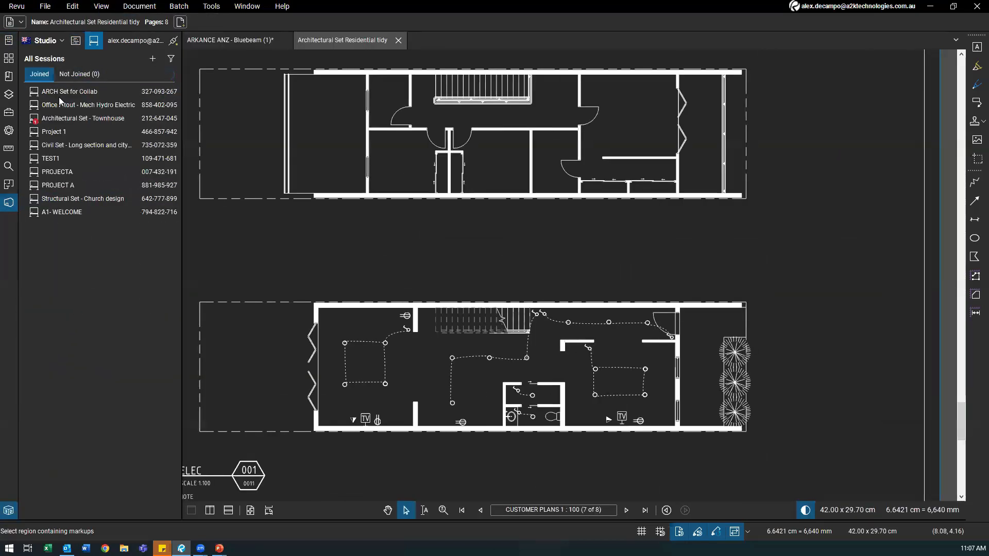
{"action": "double_click", "coordinate": [72, 93]}
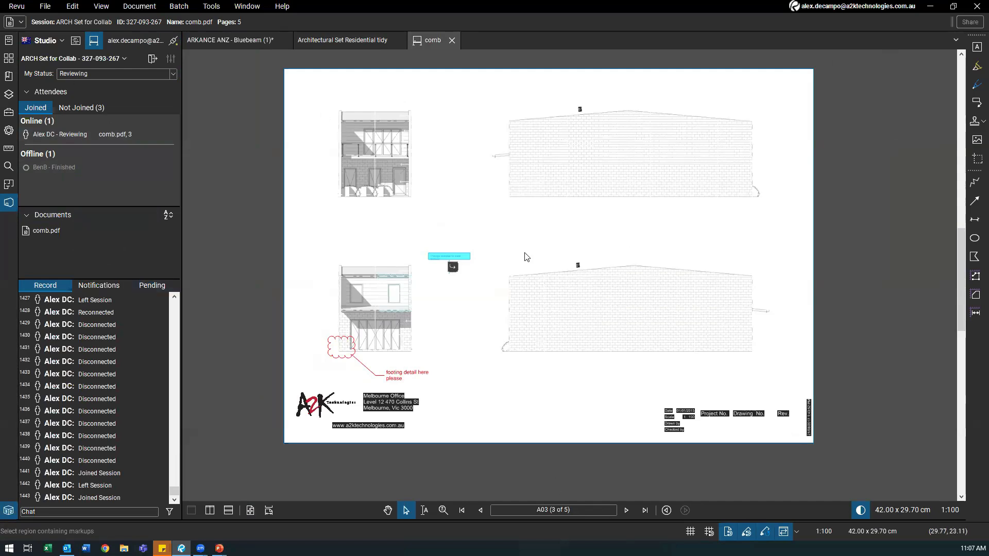
{"action": "key", "text": "ctrl"}
{"action": "key", "text": "ctrl"}
{"action": "left_click", "coordinate": [152, 59]}
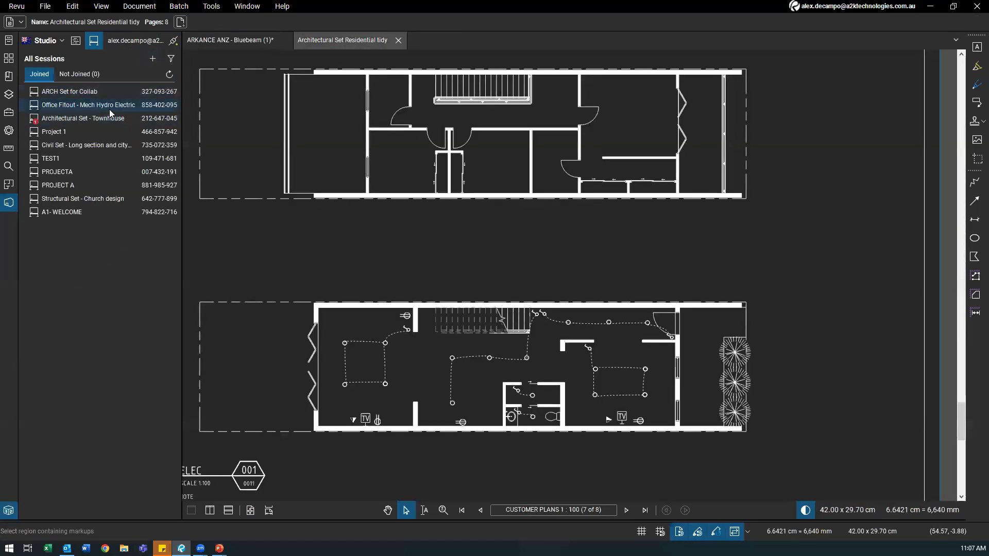
Step: Join the Office Fitout - Mech Hydro Electric session and bring its electrical sheet into view
{"action": "double_click", "coordinate": [112, 108]}
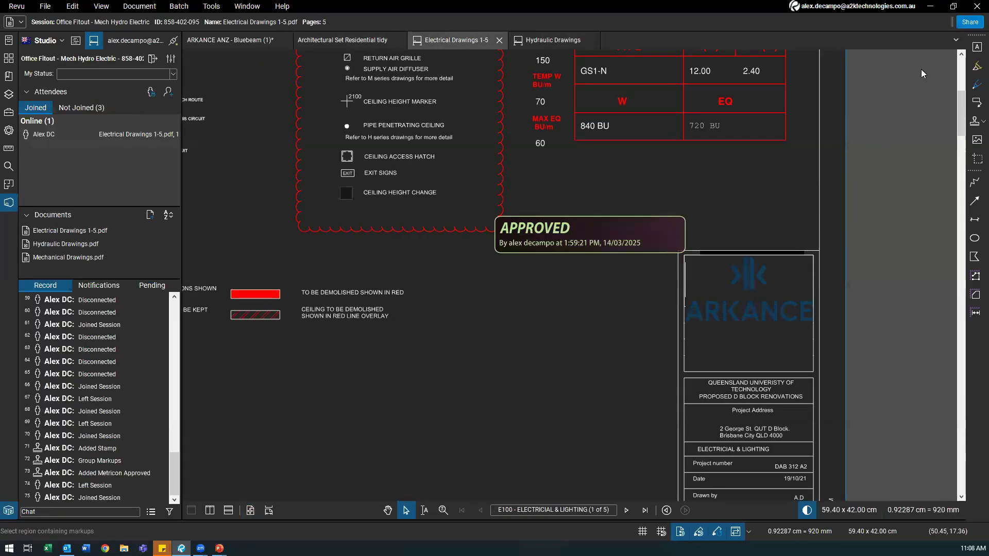
{"action": "mouse_move", "coordinate": [597, 266]}
{"action": "left_mouse_down"}
{"action": "mouse_move", "coordinate": [645, 299]}
{"action": "mouse_move", "coordinate": [645, 361]}
{"action": "left_mouse_up"}
{"action": "scroll", "coordinate": [645, 299], "scroll_direction": "down", "scroll_amount": 1}
Step: Copy the session invitation link, paste it into a note, then close the note
{"action": "left_click", "coordinate": [969, 22]}
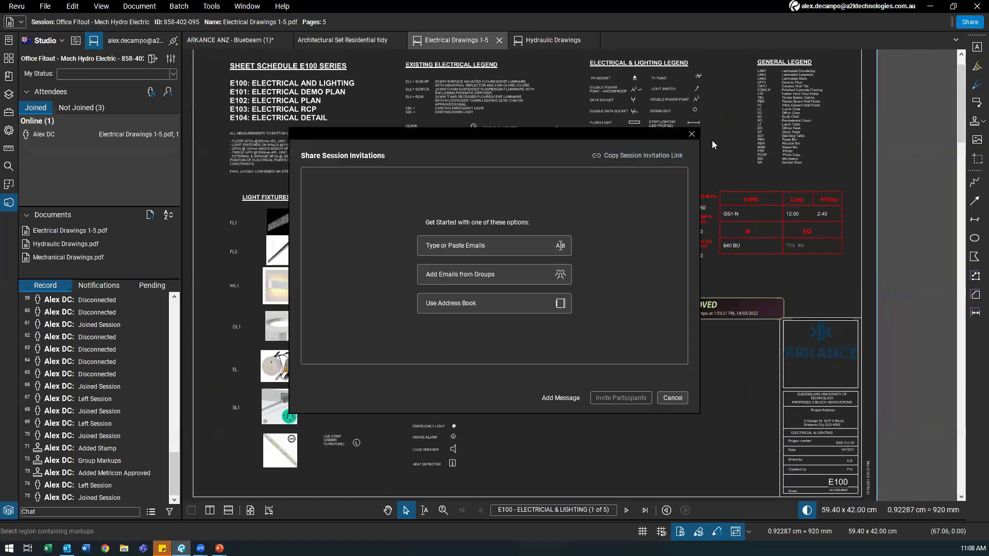
{"action": "left_click", "coordinate": [633, 155]}
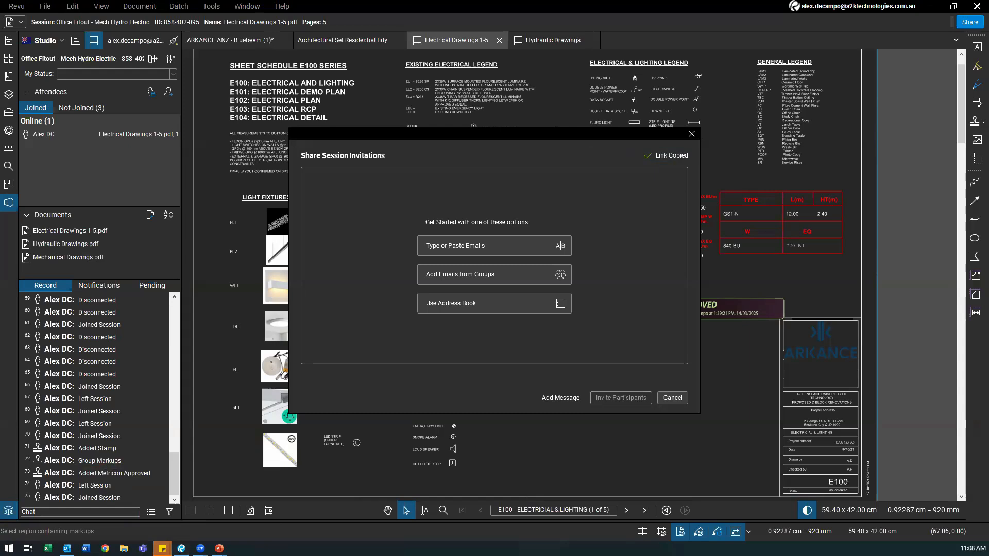
{"action": "key", "text": "ctrl+v"}
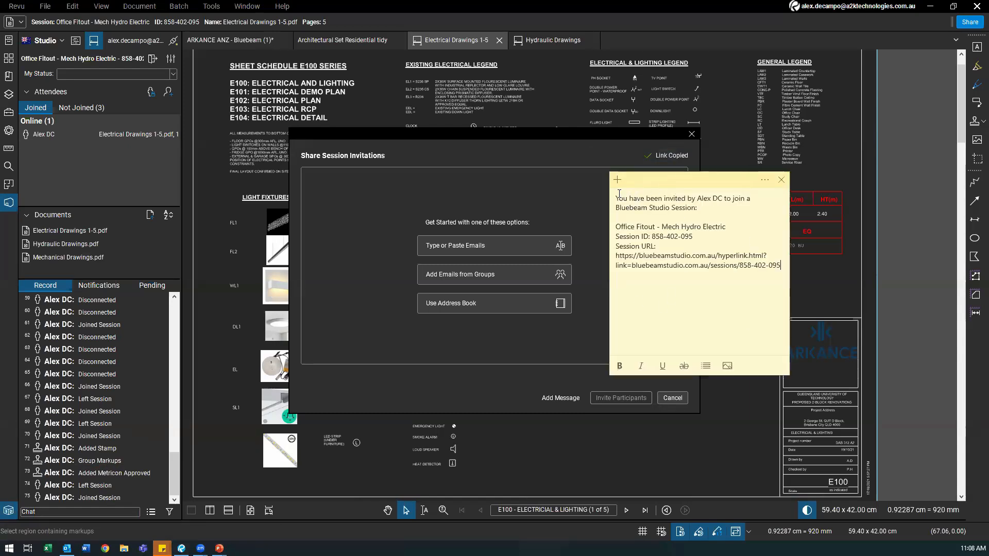
{"action": "triple_click", "coordinate": [738, 211]}
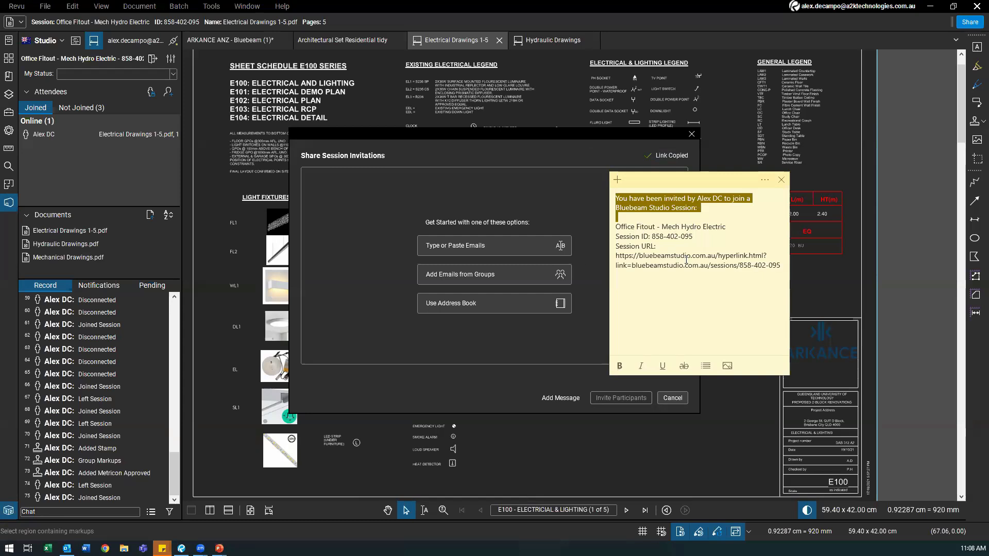
{"action": "left_click", "coordinate": [657, 256]}
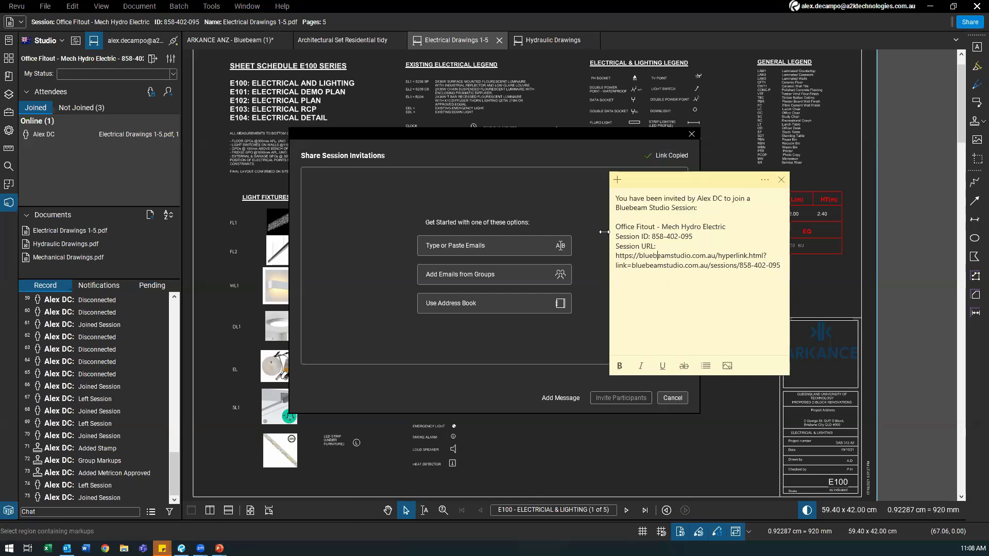
{"action": "left_click", "coordinate": [782, 180]}
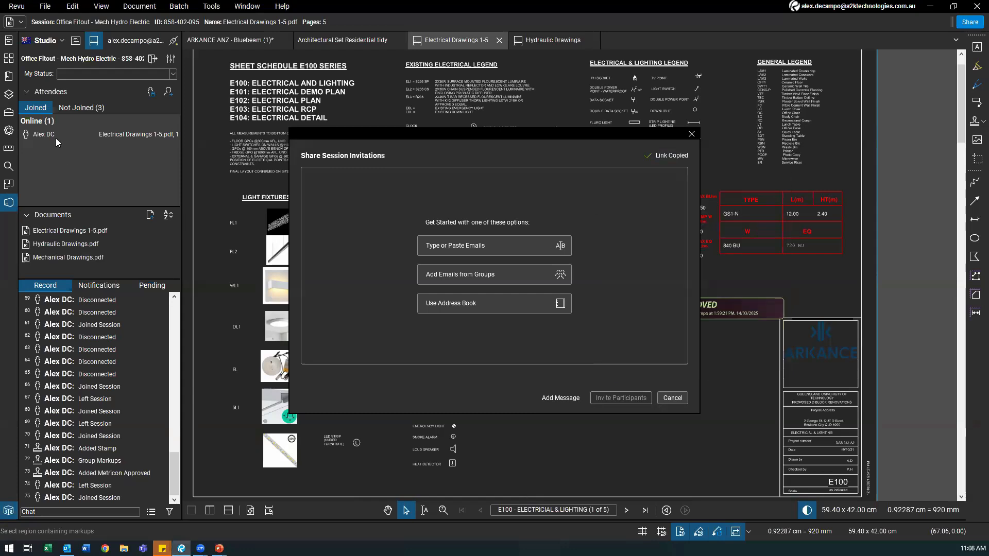
Step: Dismiss the Share Session Invitations dialog and close the Electrical Drawings 1-5 document
{"action": "left_click", "coordinate": [690, 134]}
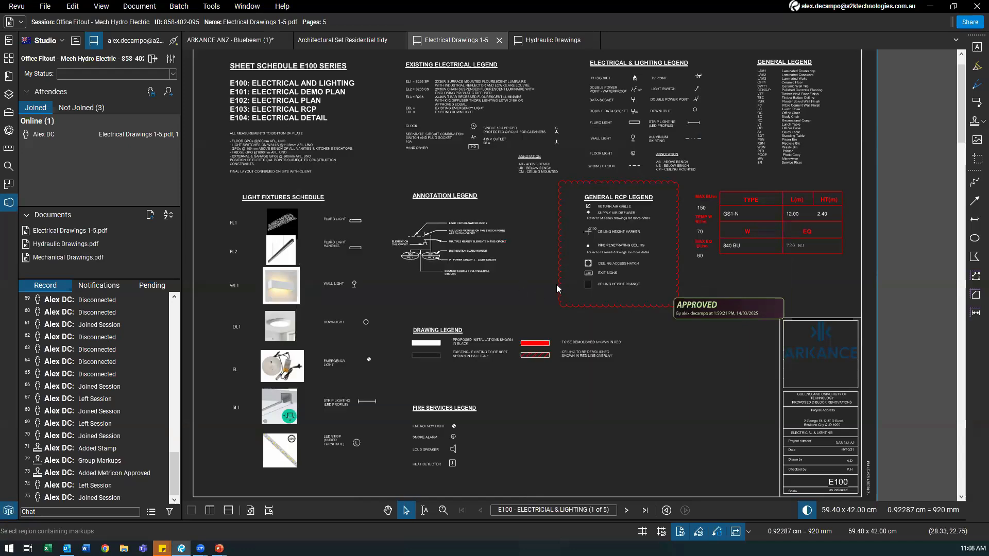
{"action": "scroll", "coordinate": [556, 284], "scroll_direction": "left", "scroll_amount": 2}
{"action": "scroll", "coordinate": [528, 274], "scroll_direction": "down", "scroll_amount": 2}
{"action": "scroll", "coordinate": [374, 267], "scroll_direction": "up", "scroll_amount": 1}
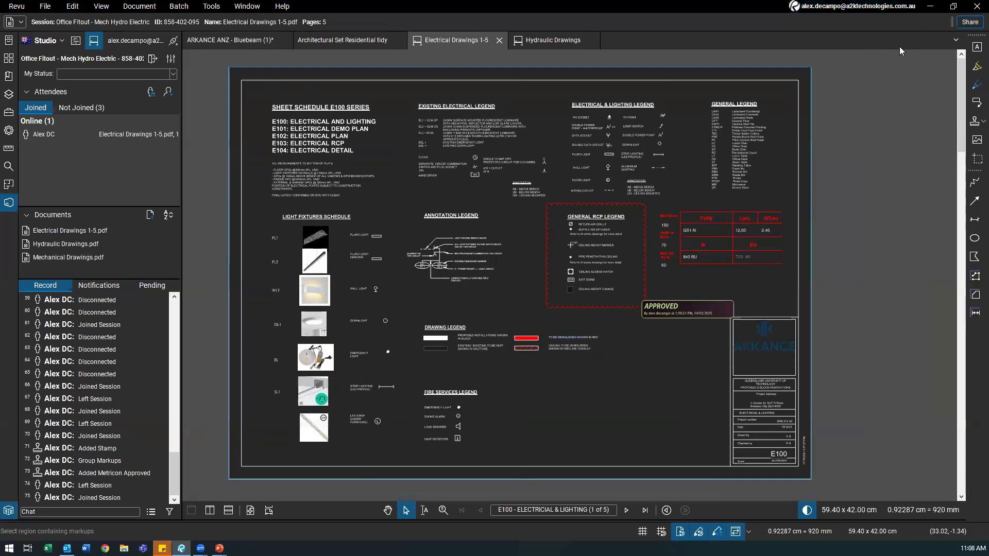
{"action": "left_click", "coordinate": [970, 21]}
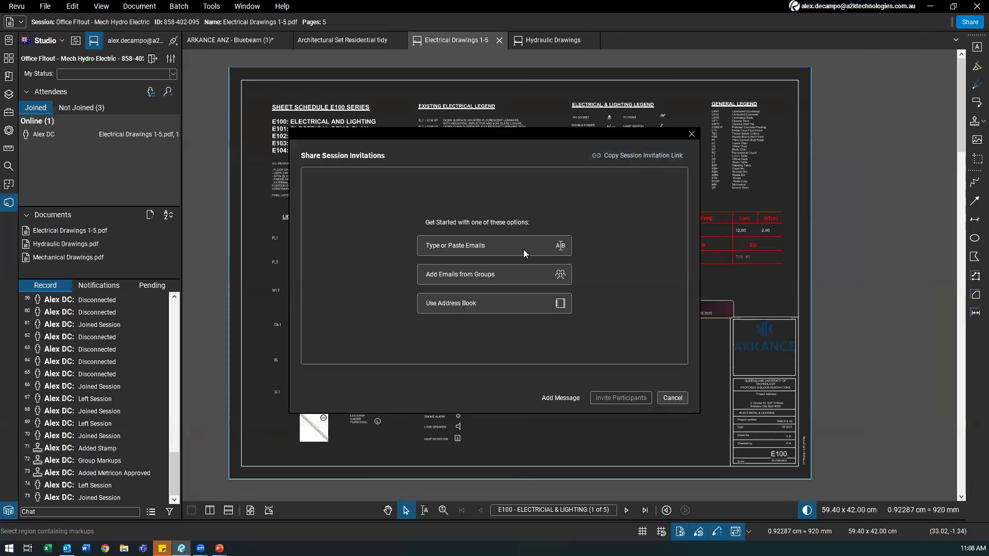
{"action": "left_click", "coordinate": [690, 133]}
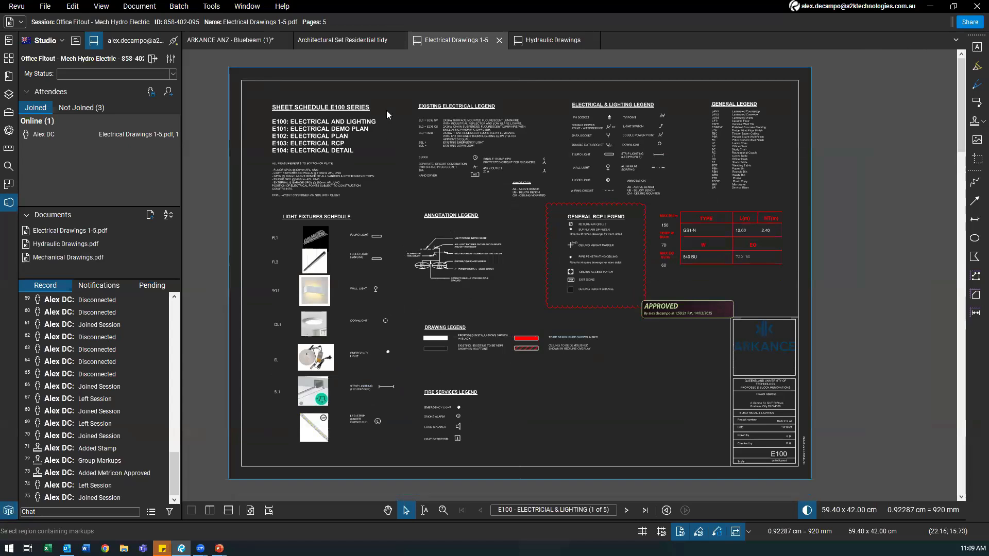
{"action": "left_click", "coordinate": [496, 42]}
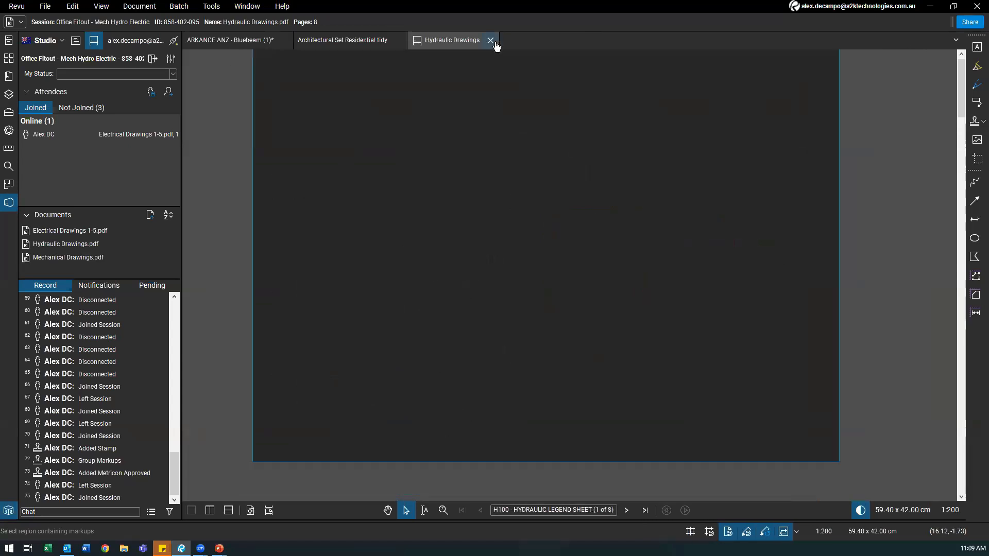
Step: Close Hydraulic Drawings and fit the residential electrical plan sheet, page 7 of 8, in view
{"action": "left_click", "coordinate": [491, 41]}
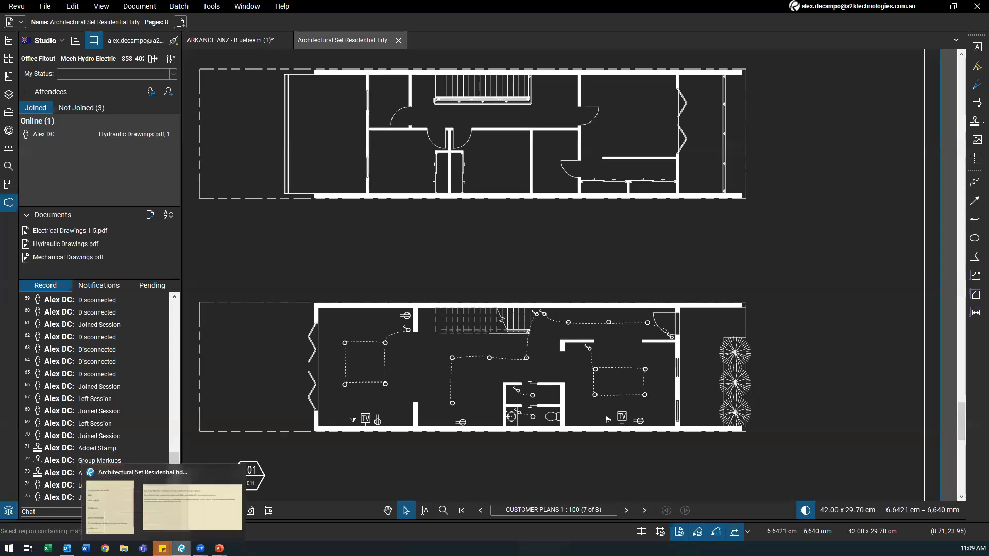
{"action": "mouse_move", "coordinate": [181, 548]}
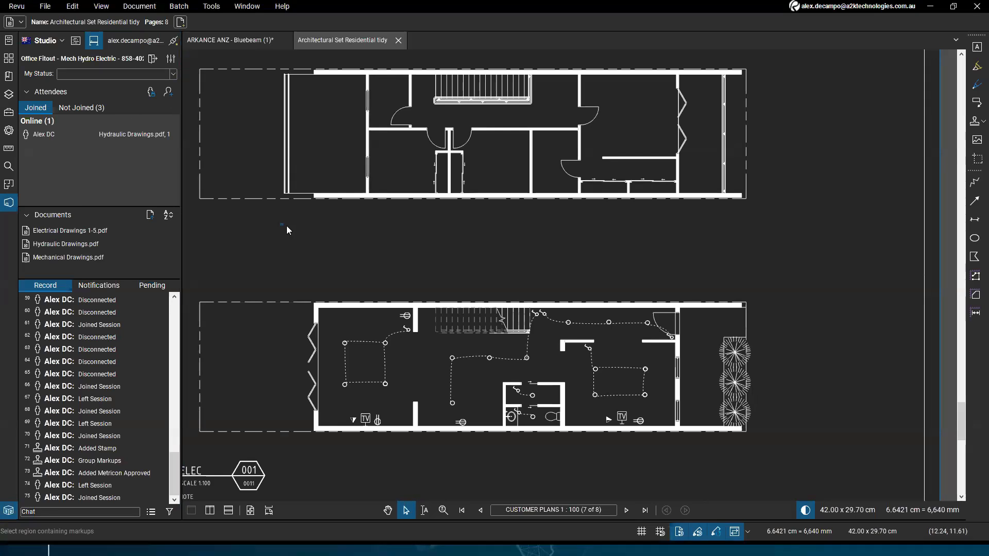
{"action": "scroll", "coordinate": [287, 225], "scroll_direction": "down", "scroll_amount": 2}
{"action": "left_click_drag", "start_coordinate": [402, 389], "coordinate": [471, 400]}
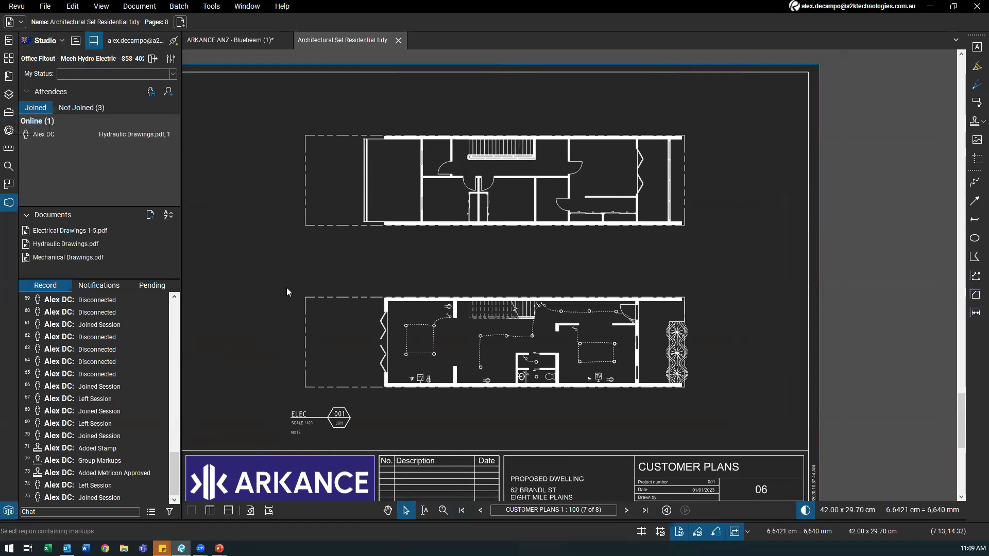
{"action": "left_click_drag", "start_coordinate": [286, 288], "coordinate": [317, 283]}
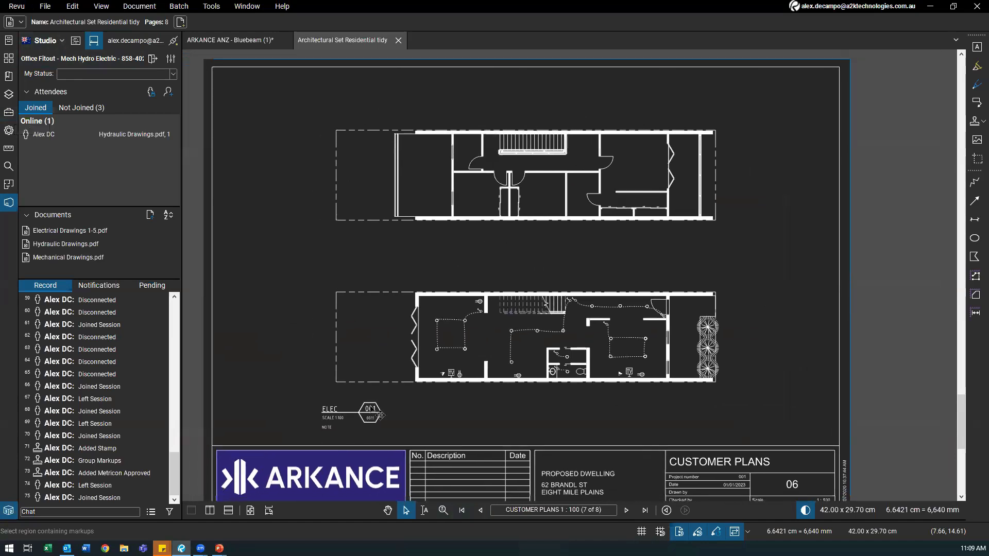
Step: Go back four pages to Floor Plans (3 of 8) and pan across the sheet
{"action": "left_click", "coordinate": [485, 514]}
{"action": "left_click", "coordinate": [484, 514]}
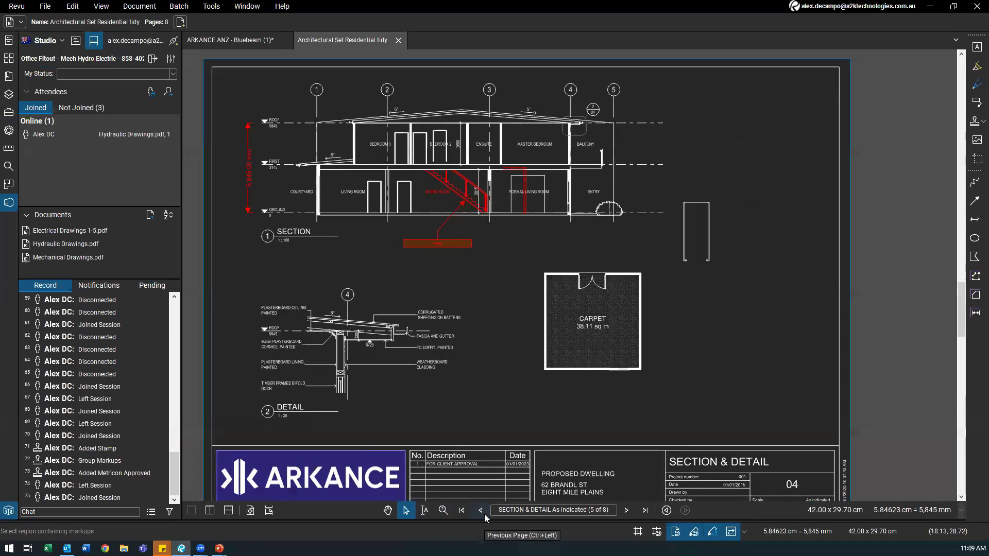
{"action": "left_click", "coordinate": [484, 514]}
{"action": "left_click", "coordinate": [484, 514]}
{"action": "mouse_move", "coordinate": [316, 316]}
{"action": "left_mouse_down"}
{"action": "mouse_move", "coordinate": [294, 296]}
{"action": "mouse_move", "coordinate": [305, 318]}
{"action": "left_mouse_up"}
{"action": "left_click_drag", "start_coordinate": [365, 228], "coordinate": [420, 216]}
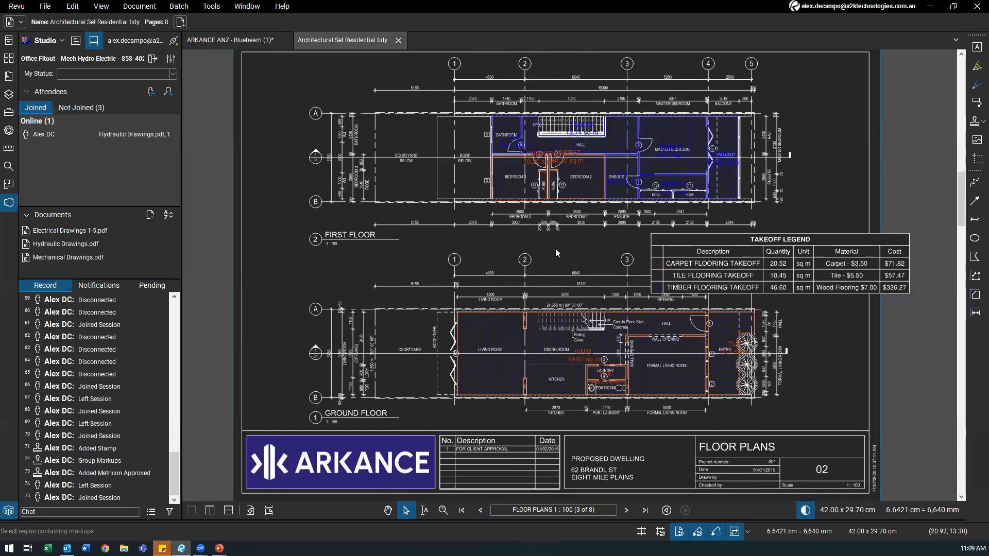
{"action": "left_click_drag", "start_coordinate": [595, 261], "coordinate": [549, 257]}
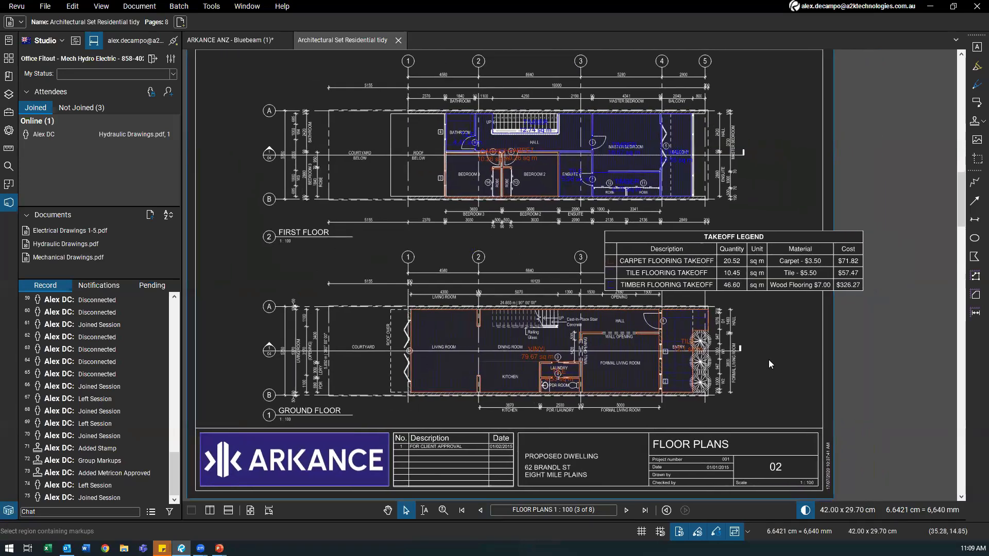
Step: Restore dark mode and move the 12.1 sq m TILE area off to the right of the building
{"action": "left_click", "coordinate": [806, 511]}
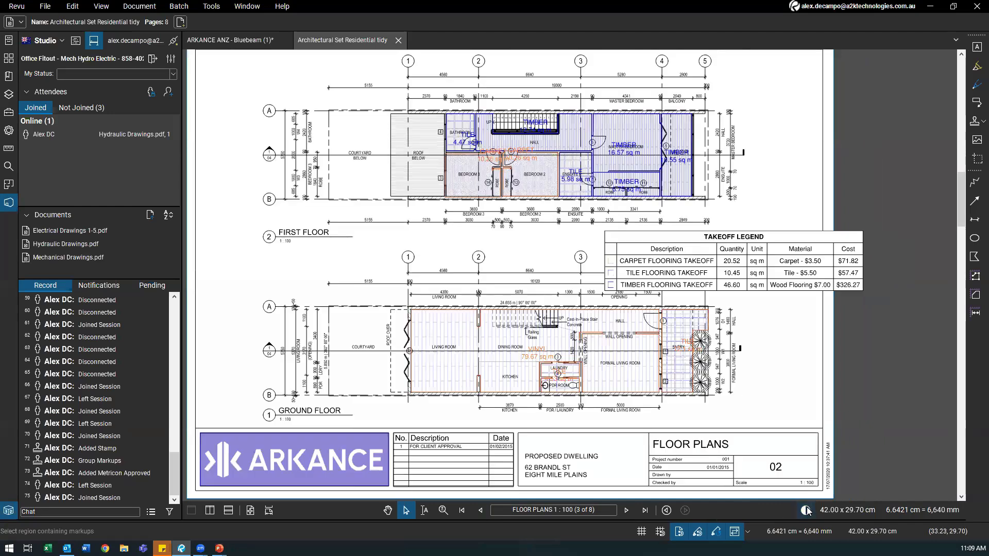
{"action": "left_click", "coordinate": [806, 510]}
{"action": "scroll", "coordinate": [659, 418], "scroll_direction": "up", "scroll_amount": 3}
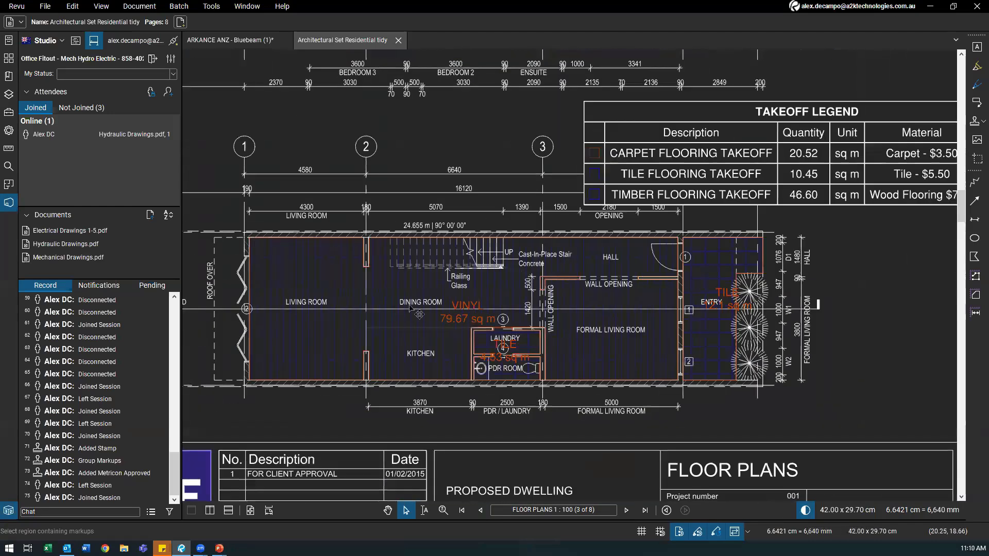
{"action": "left_click_drag", "start_coordinate": [608, 246], "coordinate": [447, 256]}
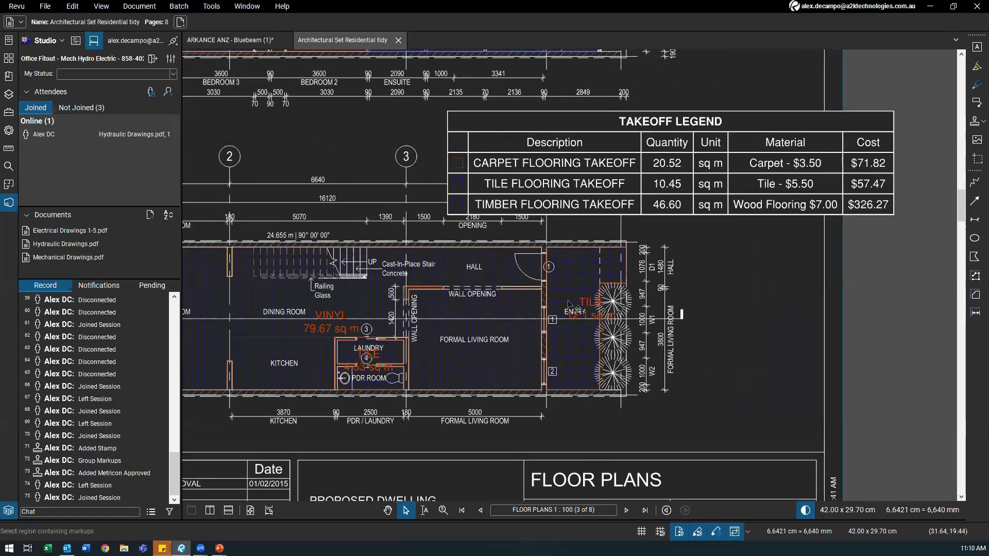
{"action": "left_click_drag", "start_coordinate": [569, 305], "coordinate": [627, 349]}
{"action": "scroll", "coordinate": [631, 353], "scroll_direction": "up", "scroll_amount": 1}
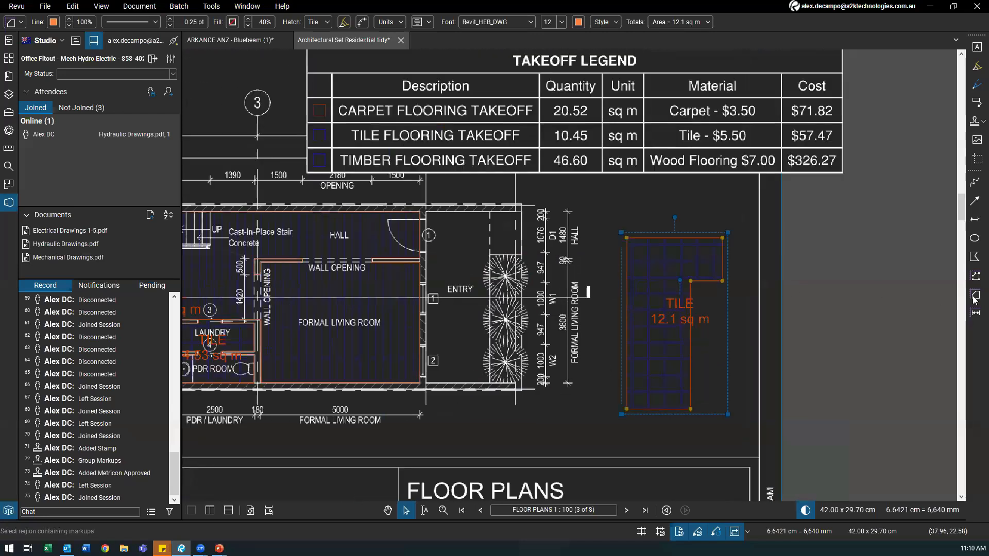
{"action": "scroll", "coordinate": [650, 375], "scroll_direction": "up", "scroll_amount": 2}
Step: Draw two area measurements below the entry, 4.62 sq m and 3.7 sq m to its left
{"action": "left_click", "coordinate": [975, 298]}
{"action": "left_click_drag", "start_coordinate": [468, 409], "coordinate": [601, 362]}
{"action": "left_click_drag", "start_coordinate": [545, 347], "coordinate": [498, 391]}
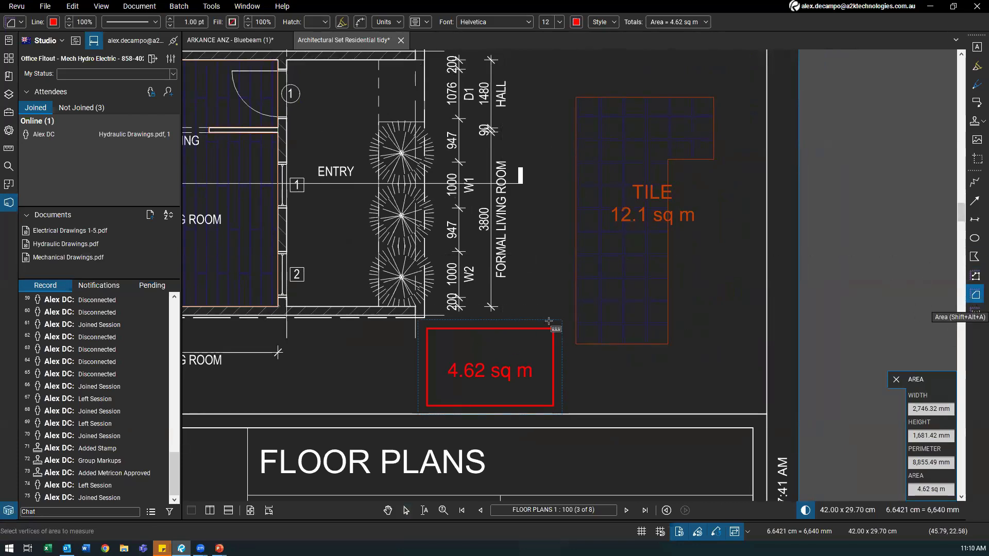
{"action": "left_click_drag", "start_coordinate": [293, 328], "coordinate": [385, 414]}
{"action": "key", "text": "Escape"}
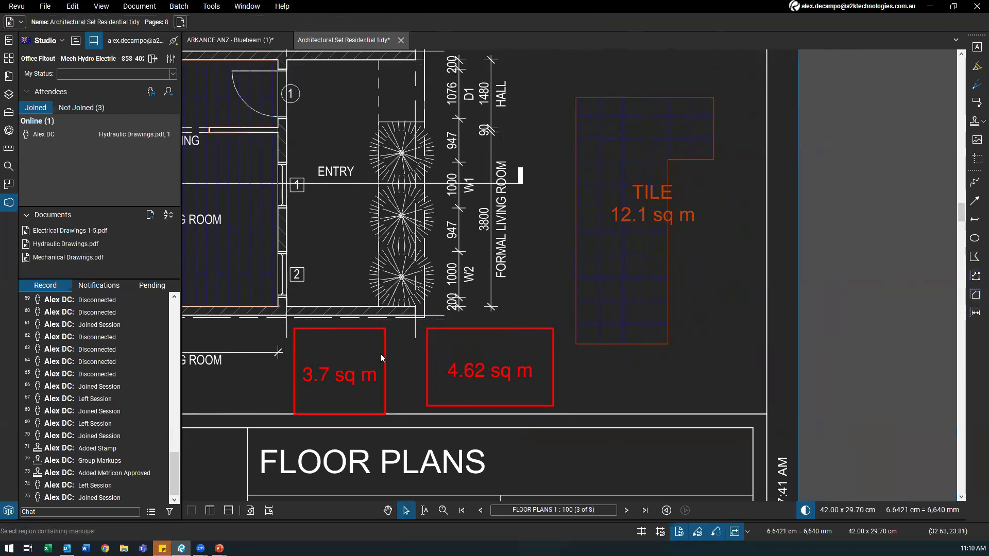
Step: Check the 3.7 sq m, VINYL 79.67 sq m and 4.62 sq m area measurements
{"action": "left_click", "coordinate": [380, 354]}
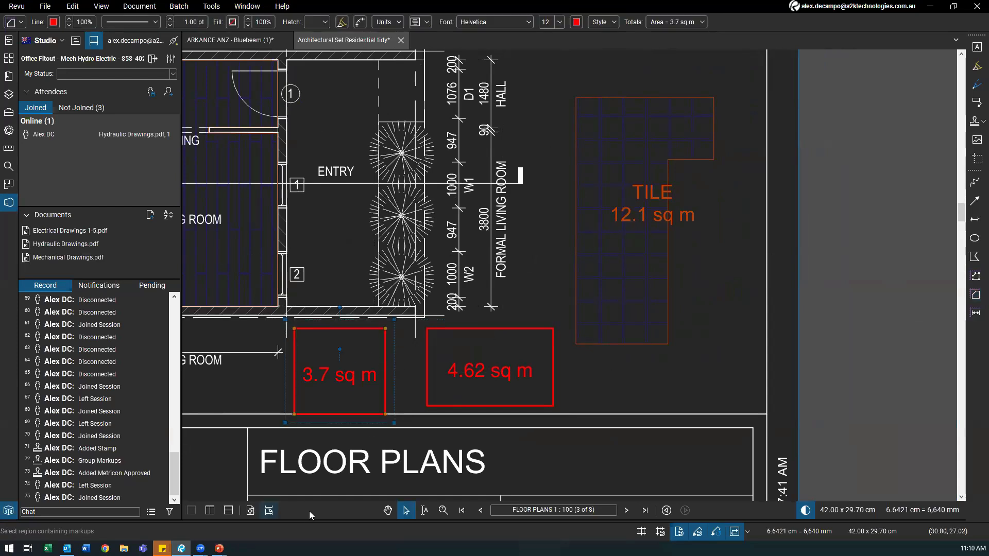
{"action": "left_click_drag", "start_coordinate": [324, 378], "coordinate": [372, 387]}
{"action": "scroll", "coordinate": [348, 384], "scroll_direction": "down", "scroll_amount": 1}
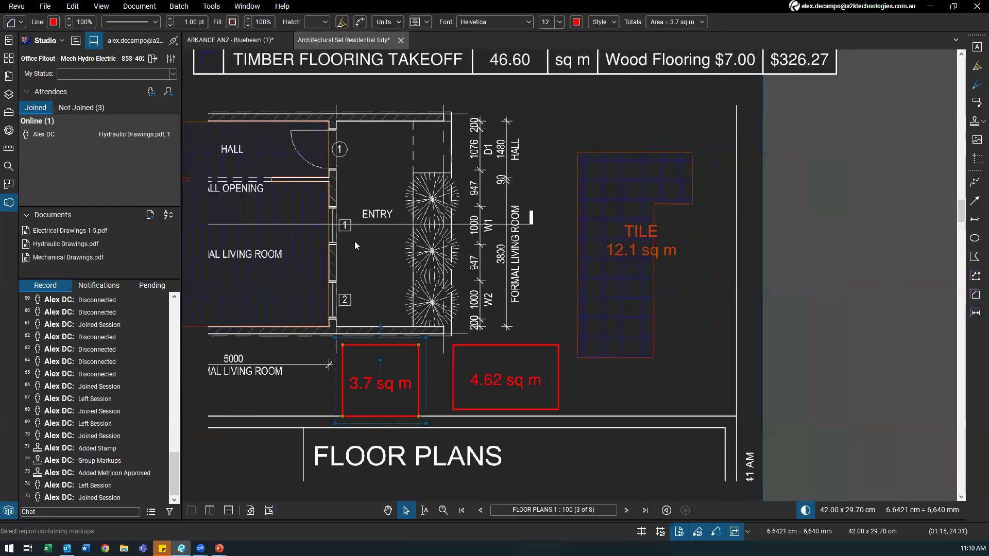
{"action": "left_click", "coordinate": [315, 267]}
{"action": "mouse_move", "coordinate": [377, 218]}
{"action": "left_mouse_down"}
{"action": "mouse_move", "coordinate": [437, 246]}
{"action": "mouse_move", "coordinate": [576, 267]}
{"action": "left_mouse_up"}
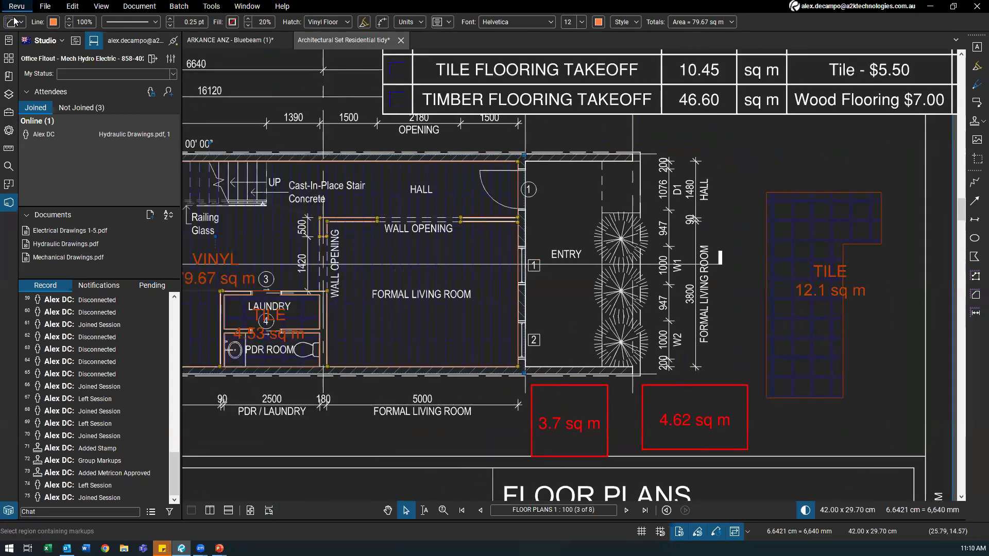
{"action": "left_click_drag", "start_coordinate": [575, 380], "coordinate": [422, 347]}
{"action": "scroll", "coordinate": [525, 353], "scroll_direction": "up", "scroll_amount": 1}
{"action": "left_click", "coordinate": [525, 351]}
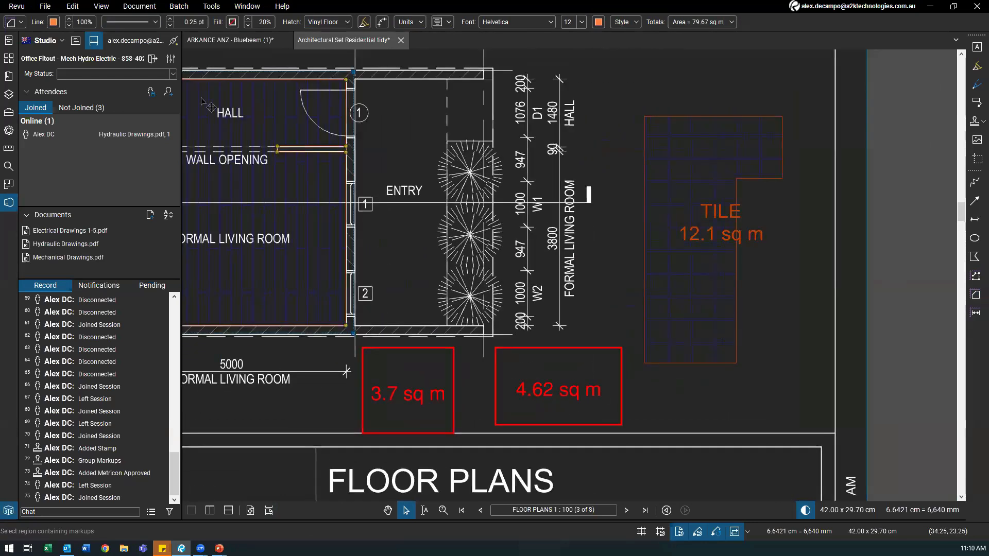
{"action": "left_click_drag", "start_coordinate": [526, 371], "coordinate": [453, 351]}
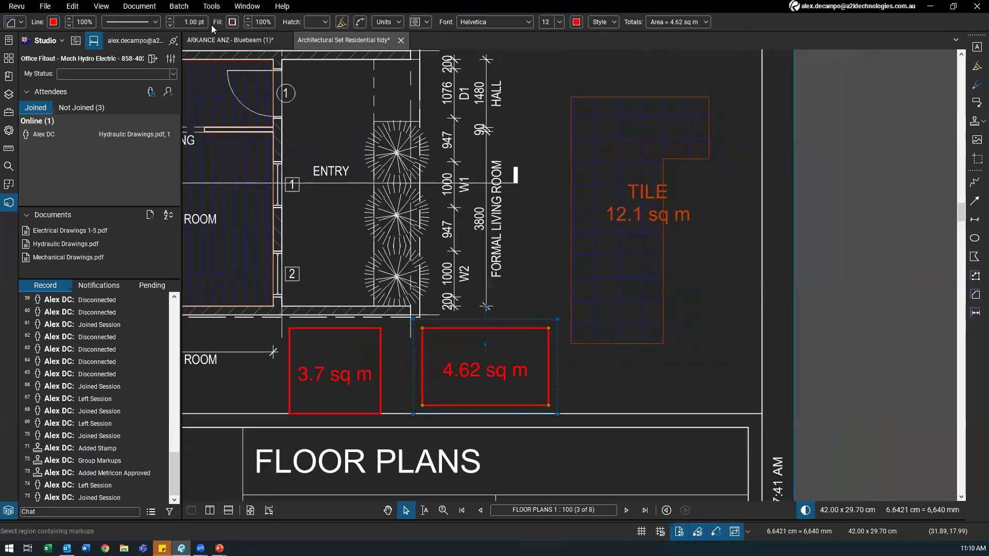
Step: Give the 4.62 sq m area a teal Brick hatch, 80% hatch scale and 50% fill opacity
{"action": "left_click", "coordinate": [315, 26]}
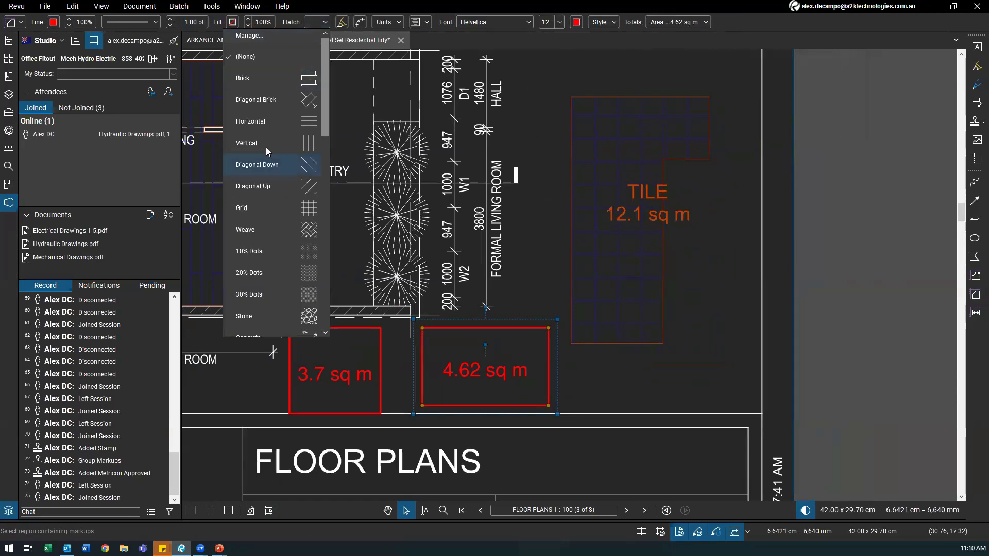
{"action": "left_click", "coordinate": [277, 84]}
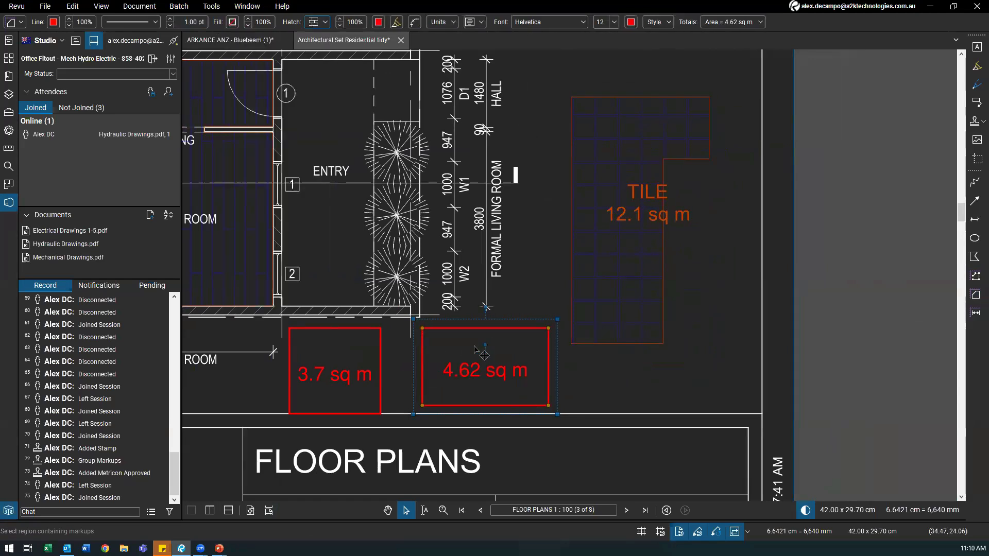
{"action": "left_click", "coordinate": [378, 23]}
{"action": "left_click", "coordinate": [335, 58]}
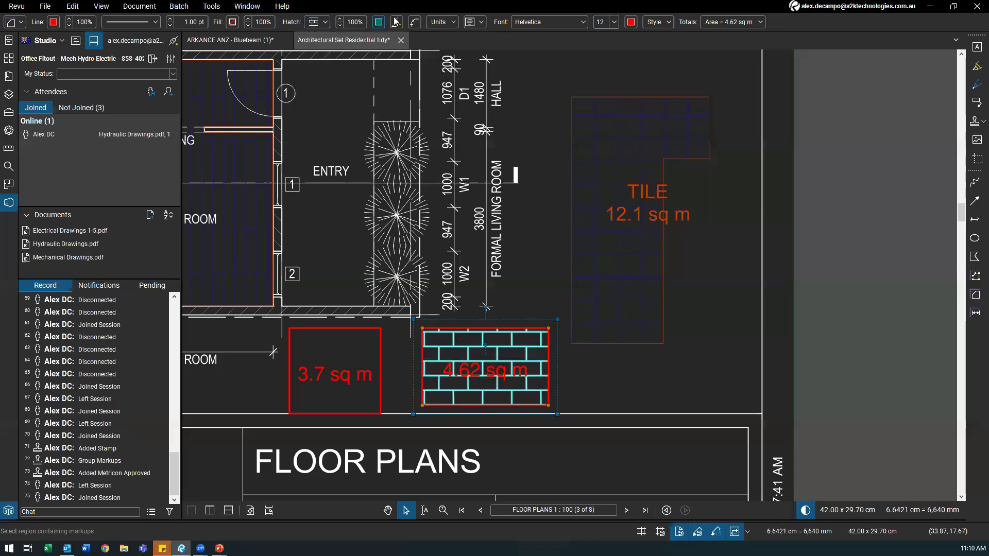
{"action": "left_click", "coordinate": [339, 25]}
{"action": "left_click", "coordinate": [340, 24]}
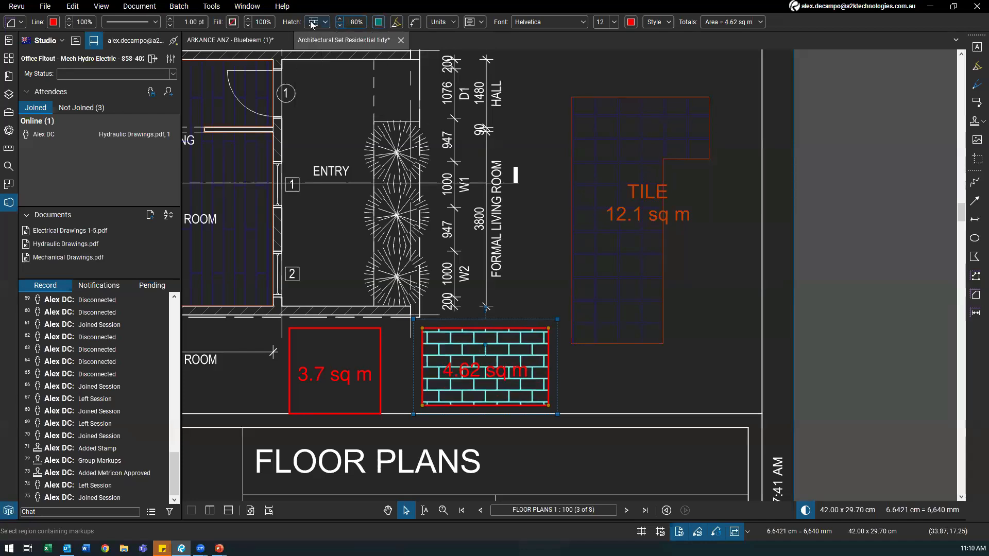
{"action": "left_click", "coordinate": [248, 24]}
{"action": "left_click", "coordinate": [248, 25]}
{"action": "left_click", "coordinate": [248, 24]}
{"action": "left_click", "coordinate": [247, 25]}
{"action": "left_click", "coordinate": [248, 25]}
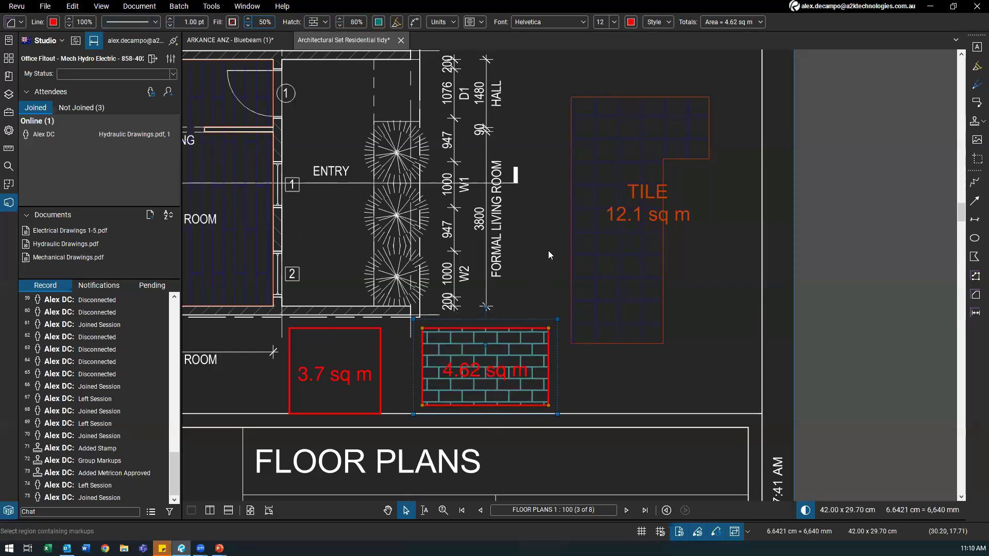
Step: Look through the area's measurement units and caption content options
{"action": "left_click", "coordinate": [442, 22]}
{"action": "left_click", "coordinate": [469, 23]}
{"action": "left_click", "coordinate": [469, 23]}
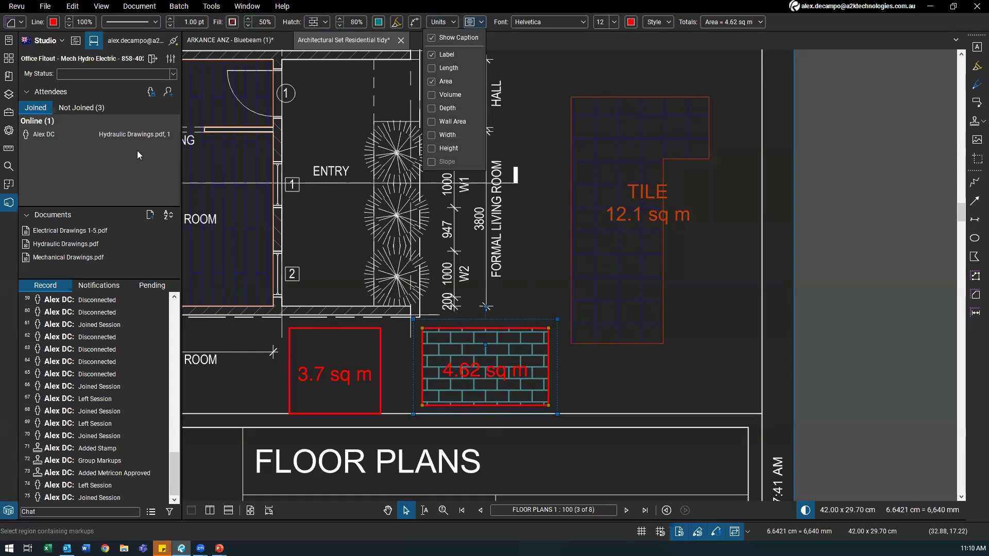
{"action": "left_click", "coordinate": [9, 130]}
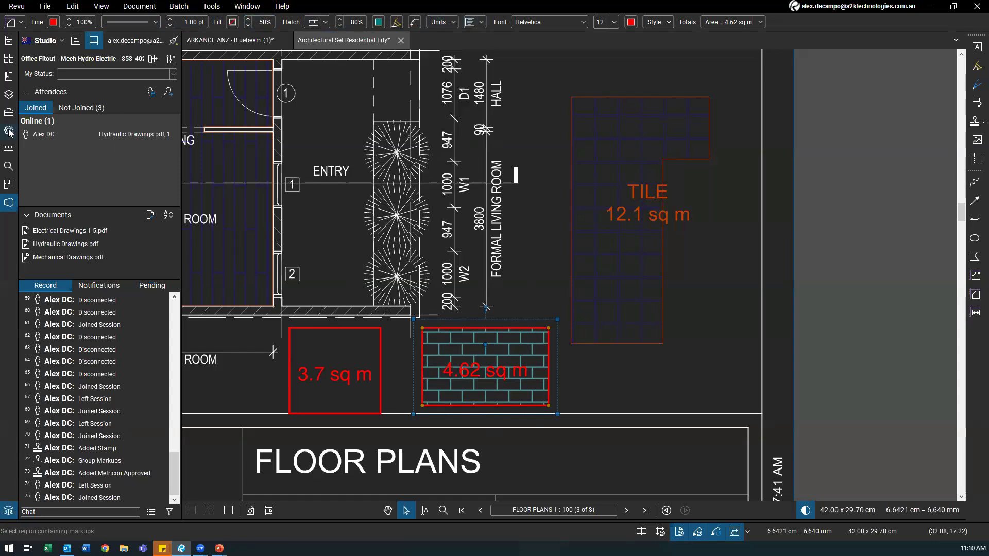
Step: Set the 4.62 sq m area's Label to 'Brick' and expand the 3D Model Tree panel
{"action": "left_click", "coordinate": [9, 130]}
{"action": "left_click", "coordinate": [70, 103]}
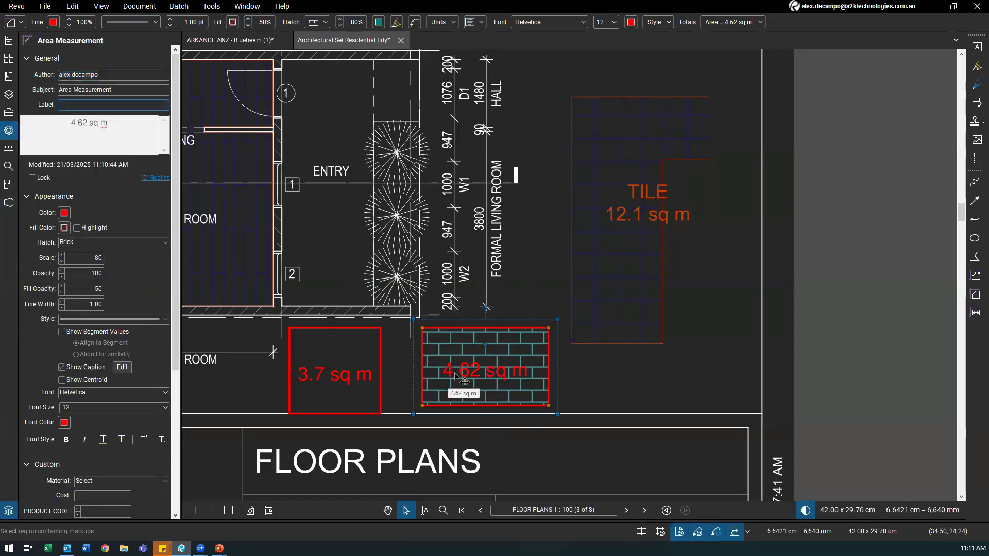
{"action": "type", "text": "Brick"}
{"action": "key", "text": "Return"}
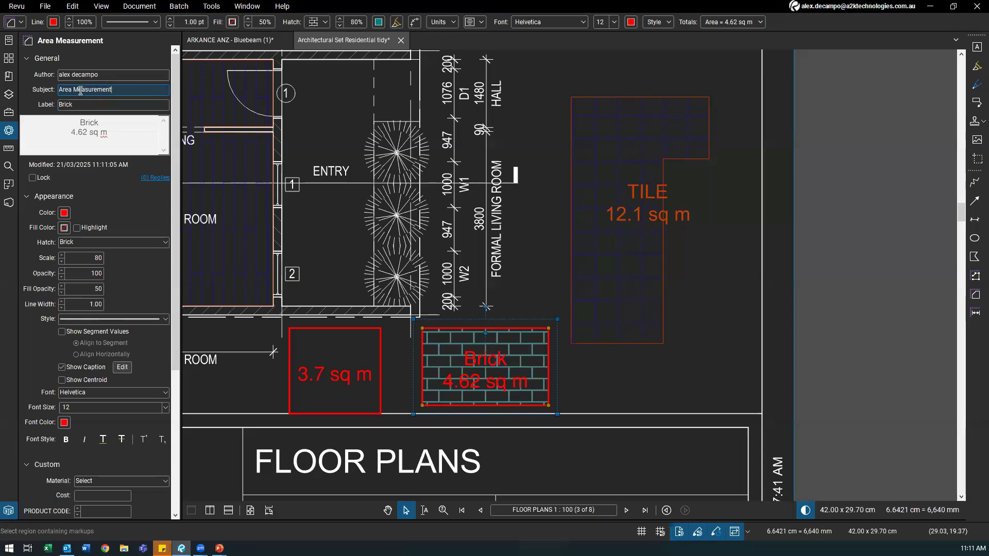
{"action": "mouse_move", "coordinate": [303, 483]}
{"action": "left_mouse_down"}
{"action": "mouse_move", "coordinate": [318, 408]}
{"action": "mouse_move", "coordinate": [340, 377]}
{"action": "left_mouse_up"}
{"action": "left_click_drag", "start_coordinate": [365, 160], "coordinate": [346, 18]}
Step: In the Markups List, rename the 4.62 sq m brick area's subject from Area Measurement to Brick Takeoff
{"action": "left_click", "coordinate": [8, 406]}
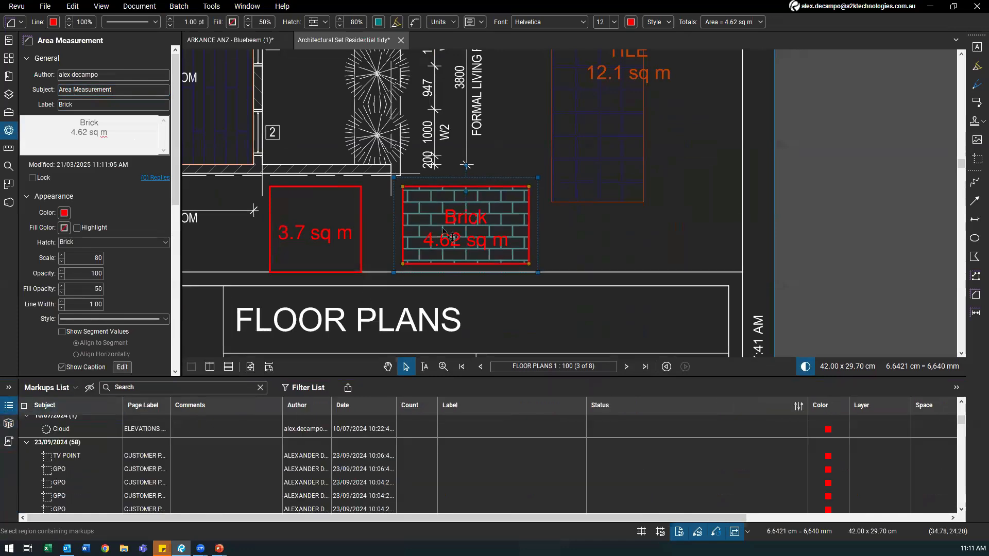
{"action": "left_click", "coordinate": [437, 281]}
{"action": "left_click", "coordinate": [451, 239]}
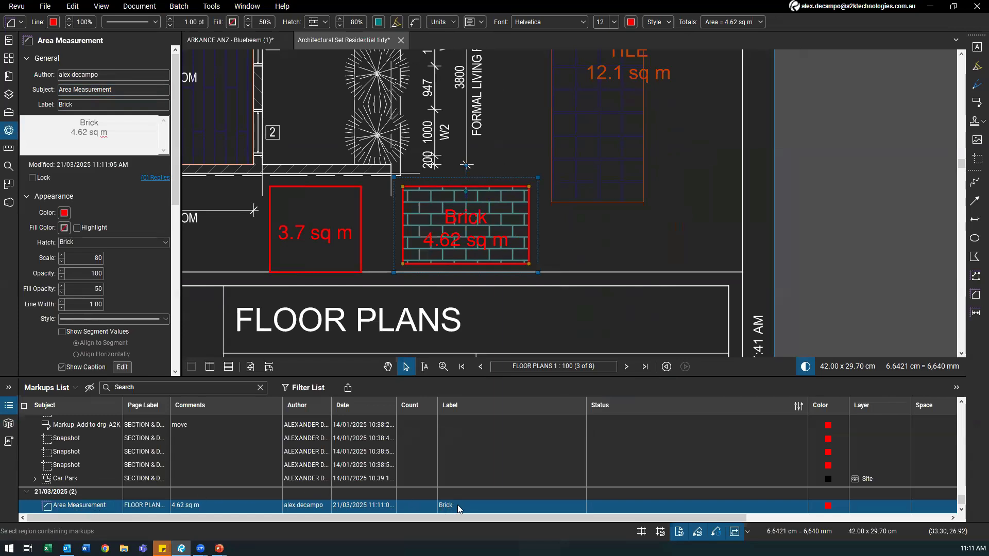
{"action": "left_click", "coordinate": [66, 506]}
{"action": "left_click_drag", "start_coordinate": [108, 507], "coordinate": [27, 517]}
{"action": "type", "text": "Br"}
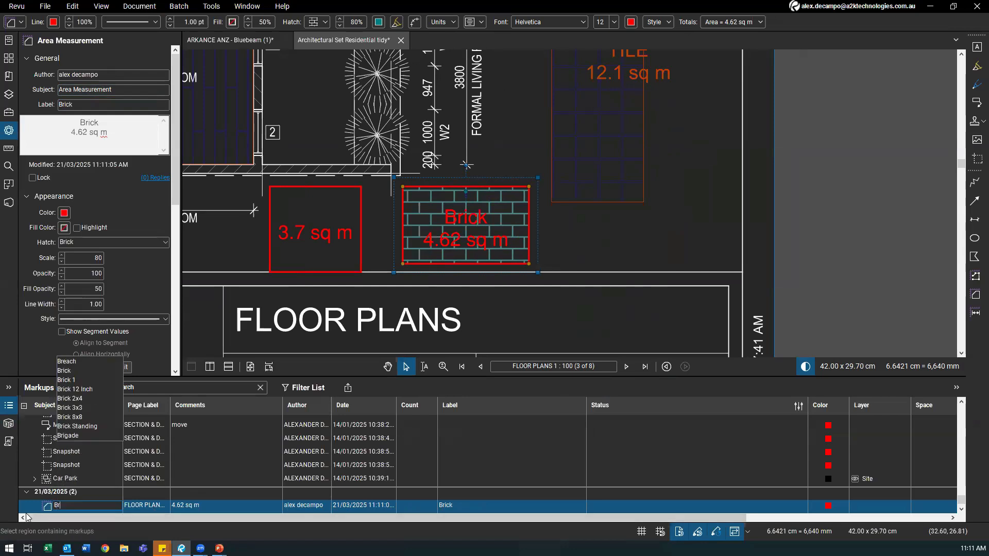
{"action": "type", "text": "ick Takeoff"}
{"action": "key", "text": "Return"}
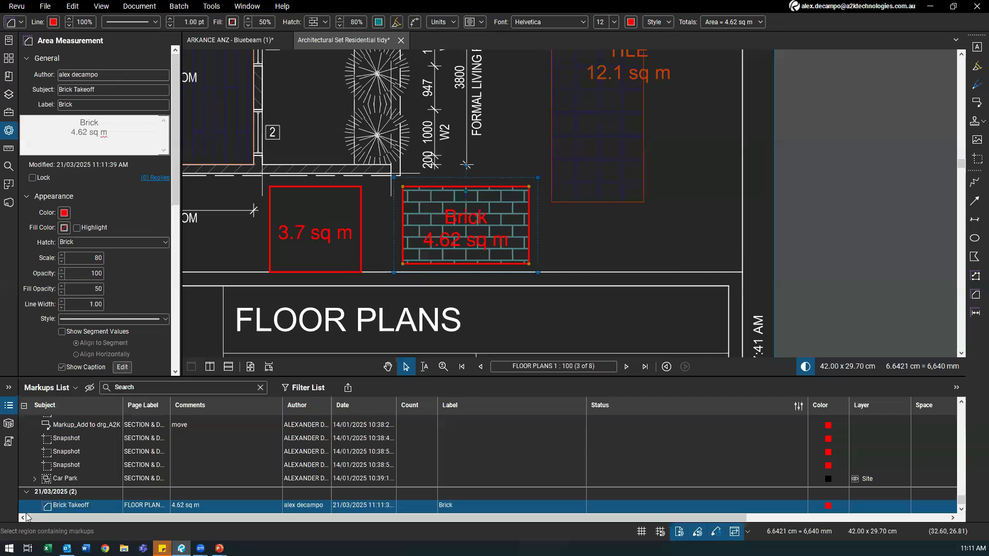
{"action": "left_click", "coordinate": [312, 273]}
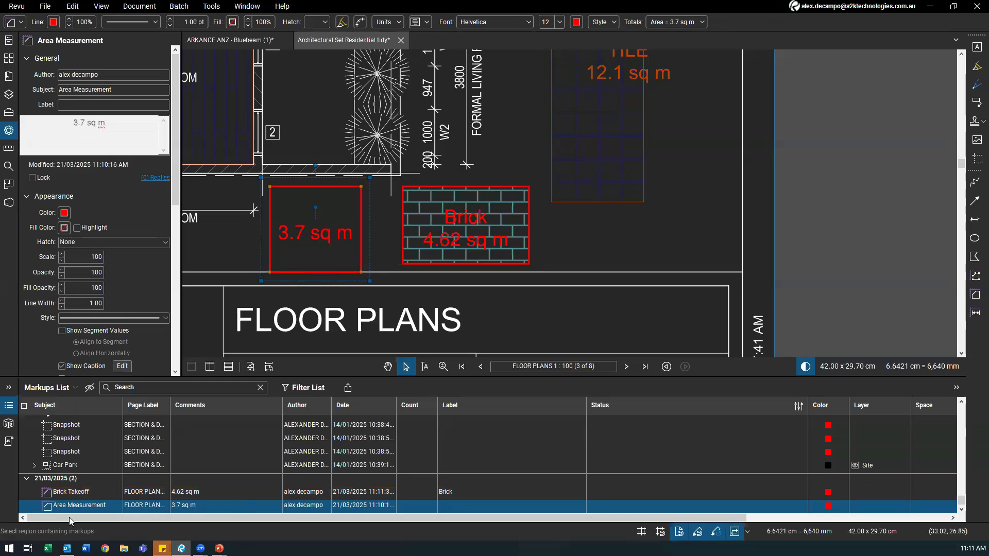
Step: Draw a 3.16 sq m area right of the brick one and copy the brick hatch formatting onto it
{"action": "left_click", "coordinate": [975, 295]}
{"action": "left_click_drag", "start_coordinate": [565, 216], "coordinate": [684, 272]}
{"action": "left_click", "coordinate": [581, 219]}
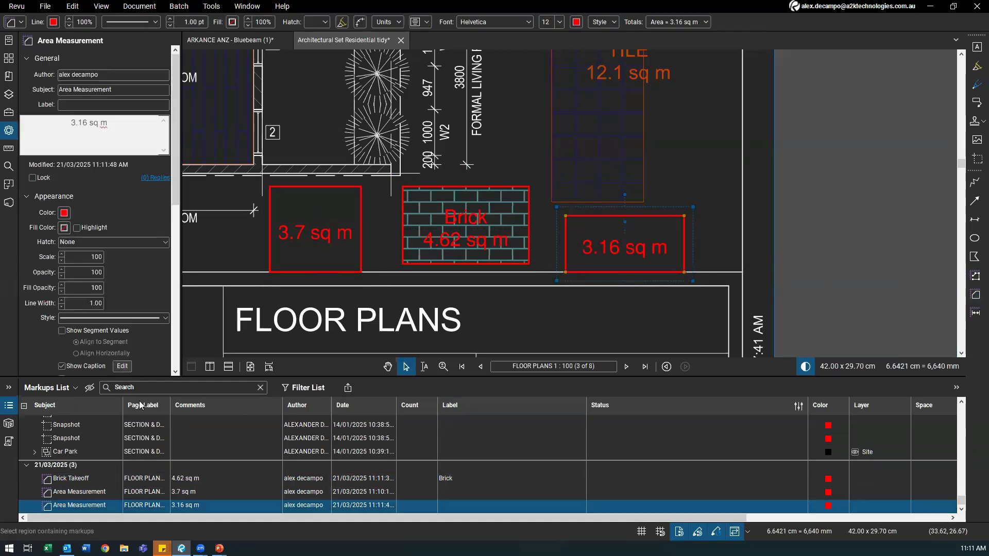
{"action": "left_click", "coordinate": [479, 245]}
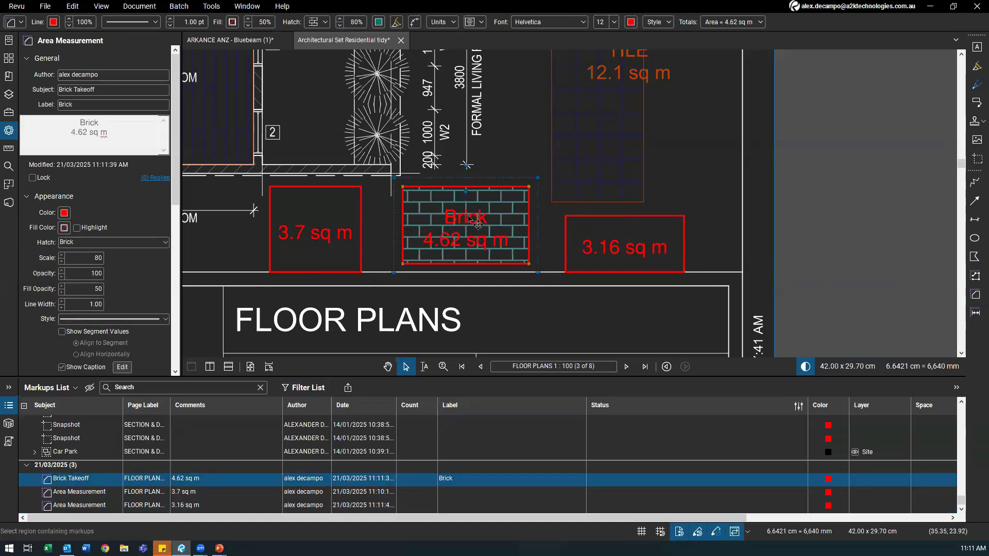
{"action": "right_click", "coordinate": [470, 218]}
{"action": "left_click", "coordinate": [510, 209]}
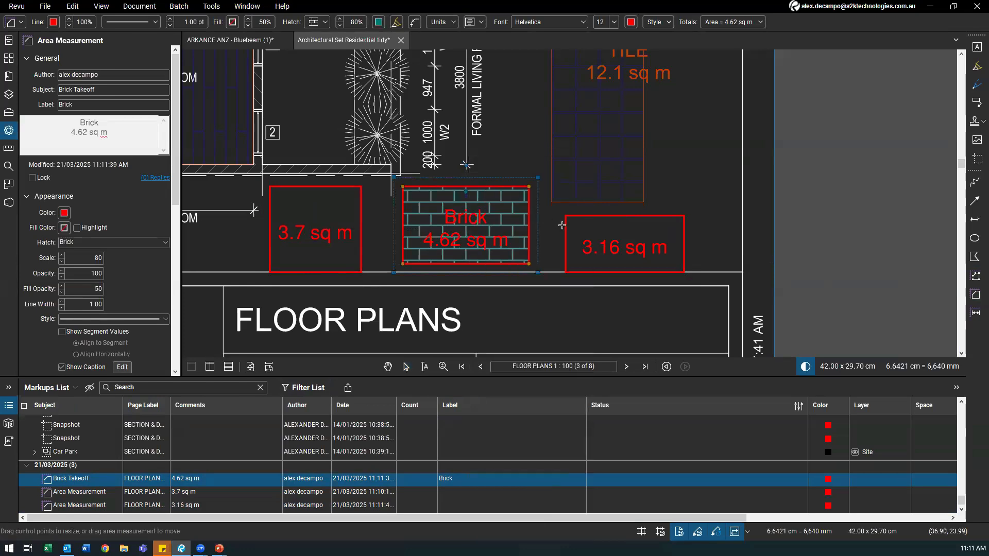
{"action": "left_click", "coordinate": [567, 223]}
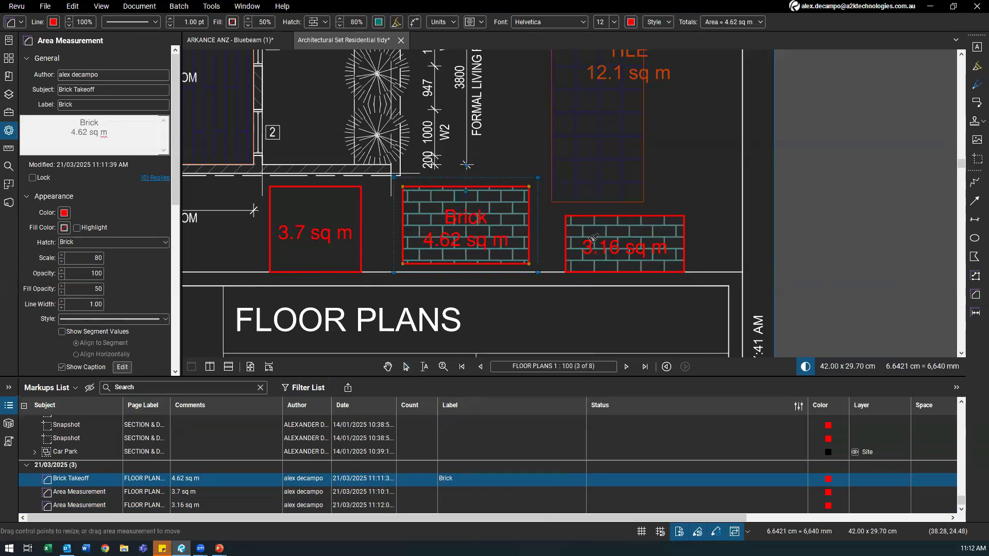
Step: In the Markups List, give the 3.16 sq m area subject Brick Takeoff and label Brick
{"action": "left_click", "coordinate": [57, 505]}
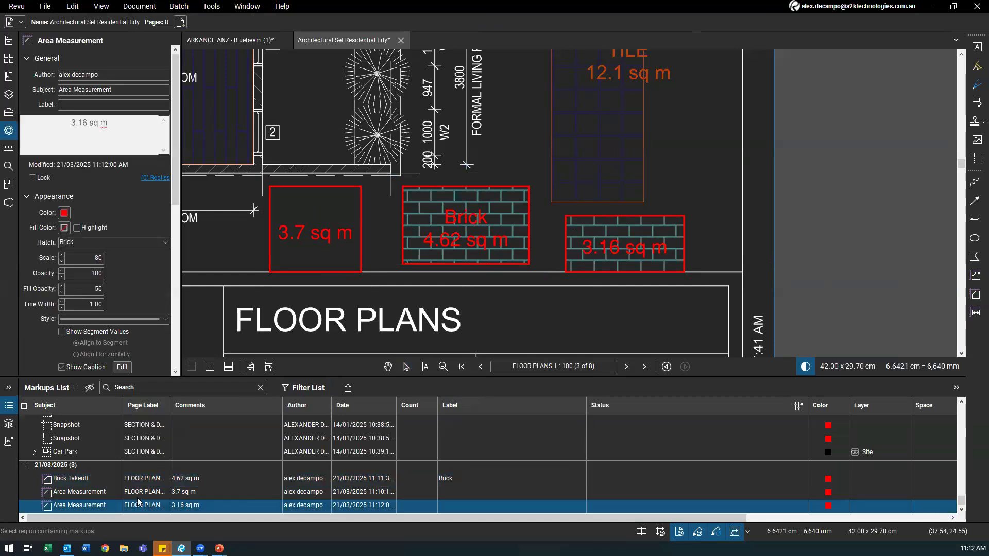
{"action": "left_click", "coordinate": [71, 507]}
{"action": "key", "text": "ctrl+a"}
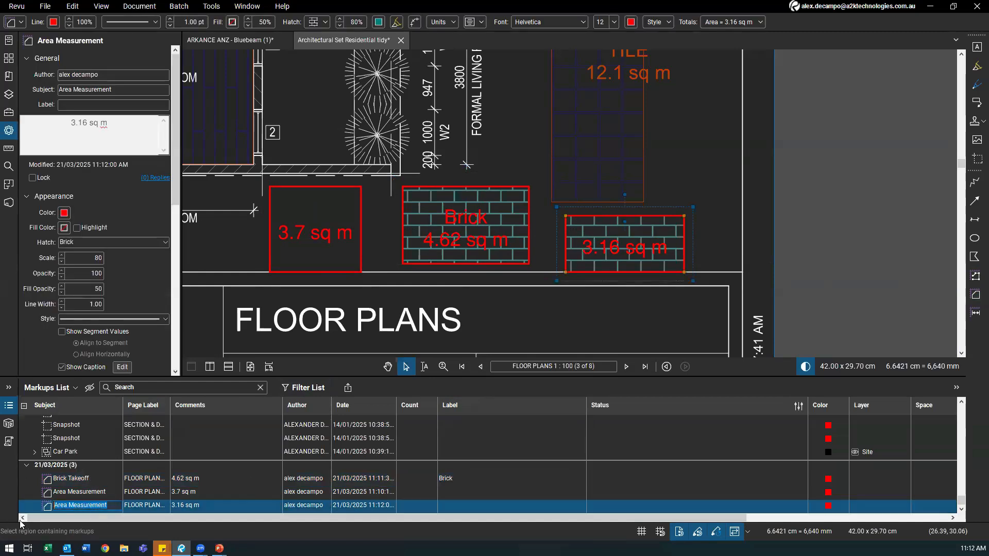
{"action": "type", "text": "Br"}
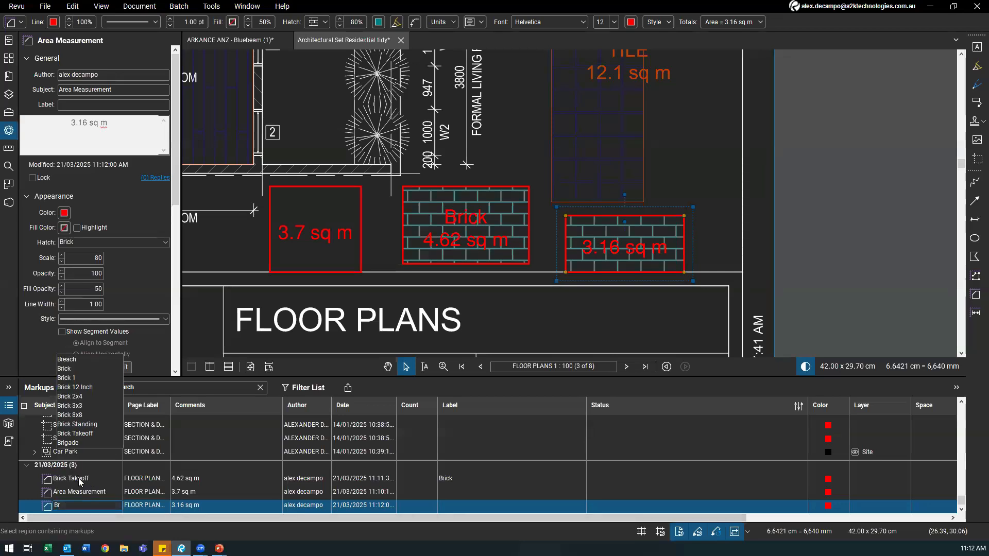
{"action": "left_click", "coordinate": [87, 434]}
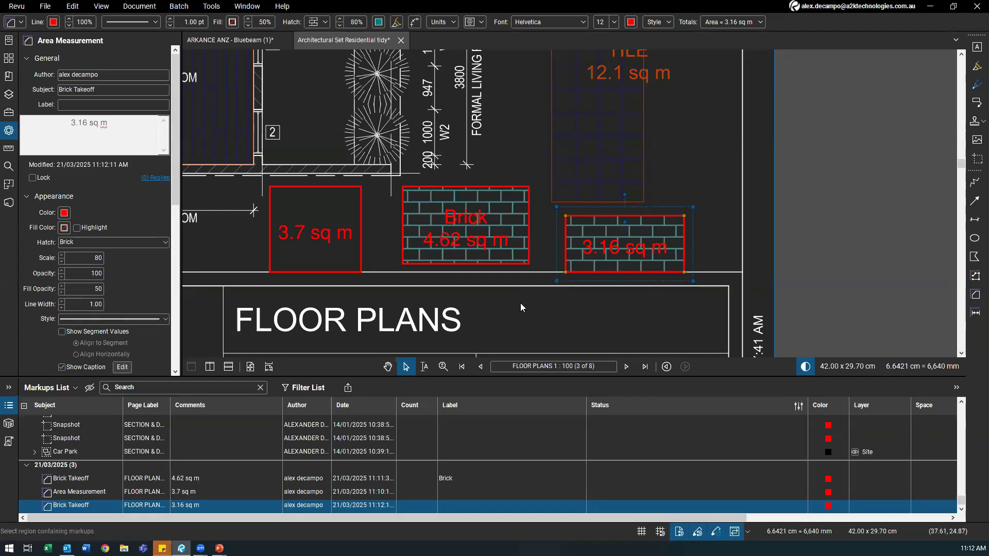
{"action": "left_click", "coordinate": [447, 505]}
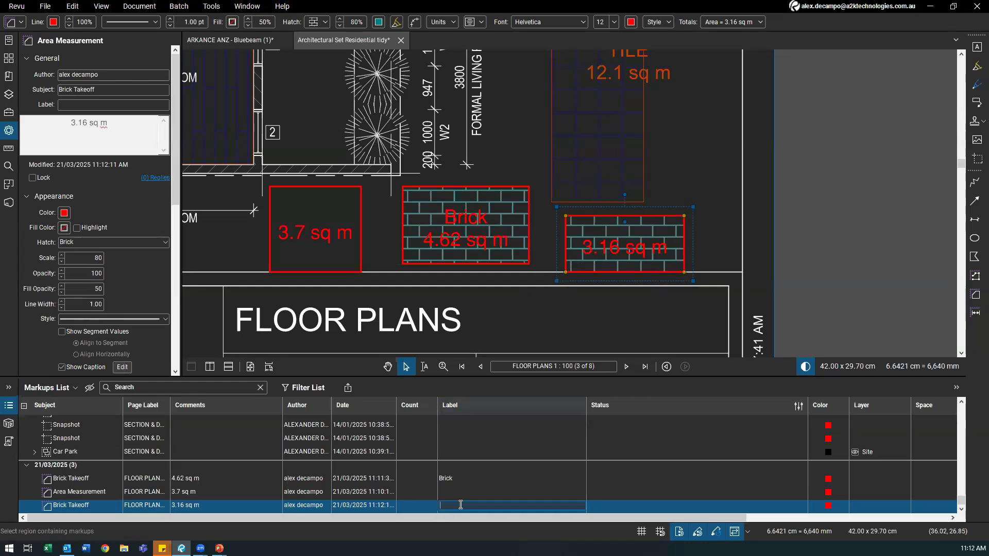
{"action": "type", "text": "Brick"}
{"action": "key", "text": "Return"}
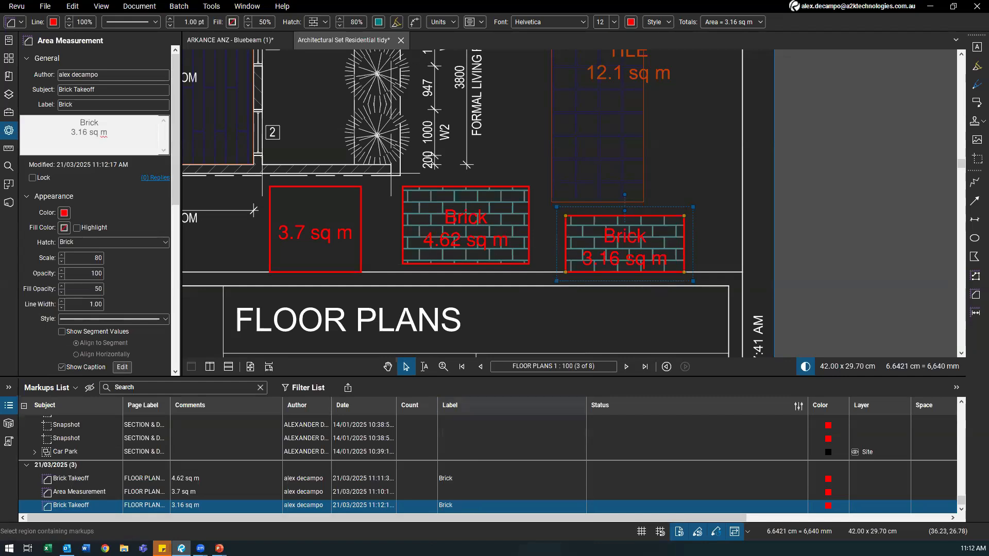
{"action": "left_click", "coordinate": [355, 243]}
{"action": "scroll", "coordinate": [384, 313], "scroll_direction": "up", "scroll_amount": 1}
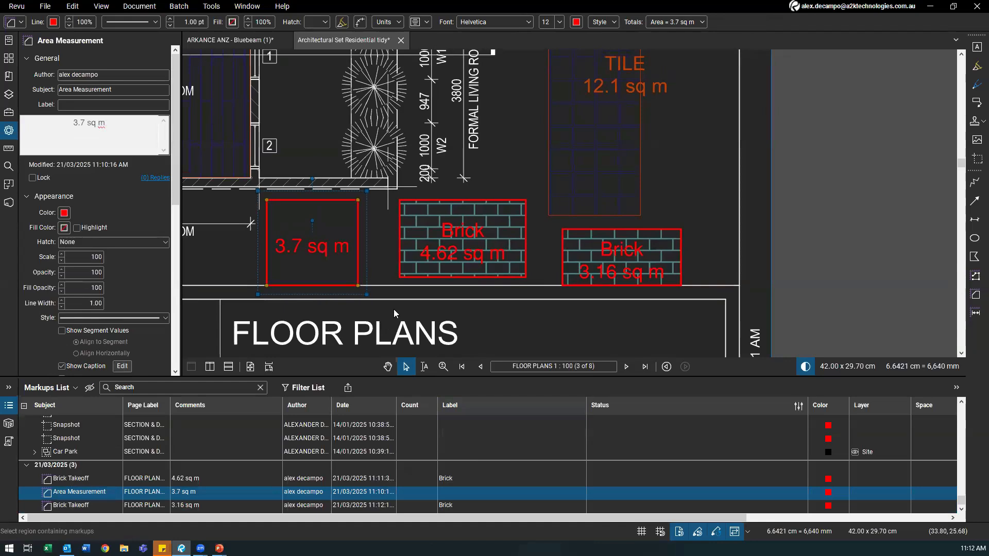
Step: Delete the plain 3.7 sq m area markup
{"action": "key", "text": "Delete"}
{"action": "left_click", "coordinate": [474, 238]}
{"action": "scroll", "coordinate": [465, 155], "scroll_direction": "down", "scroll_amount": 3}
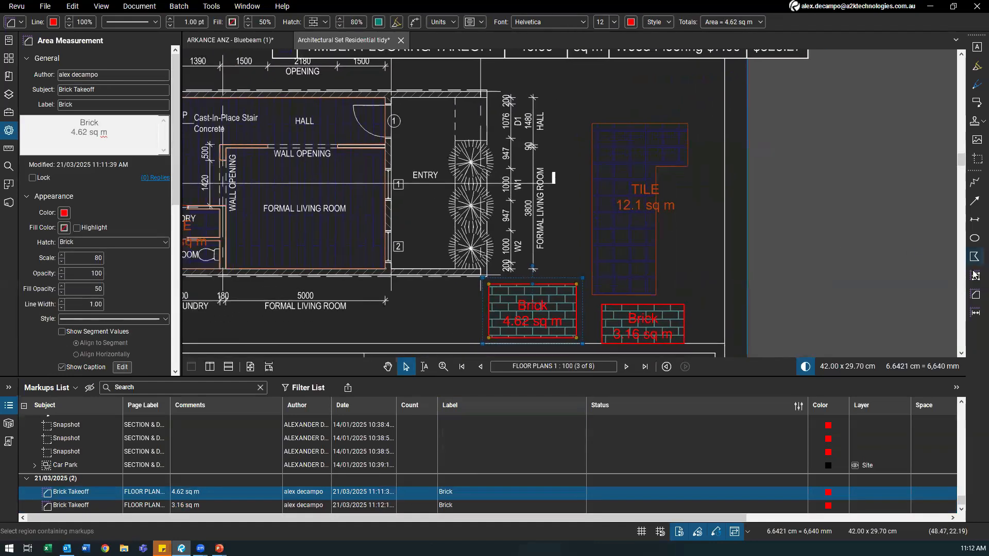
Step: Draw a 10.75 sq m test area over the entry room, then delete it
{"action": "left_click", "coordinate": [975, 294]}
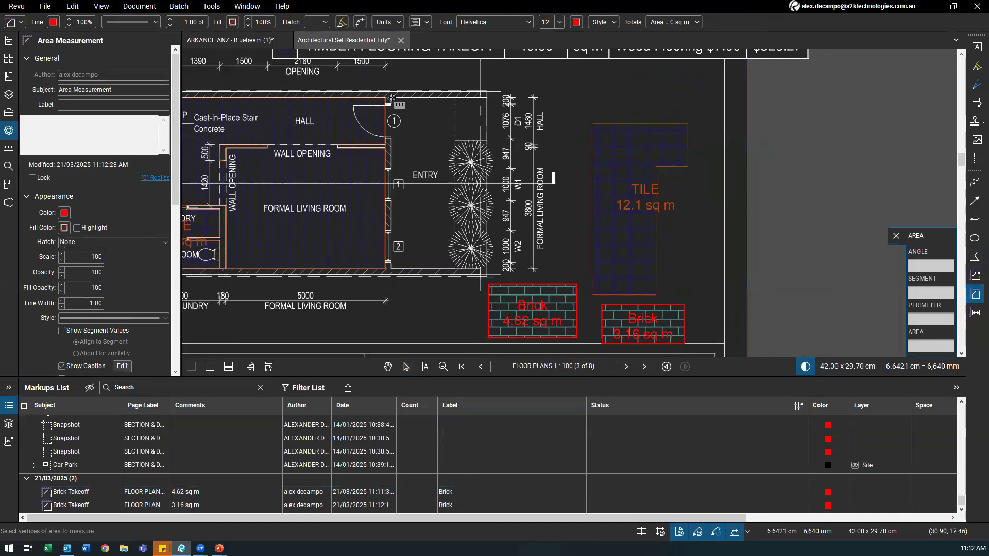
{"action": "scroll", "coordinate": [429, 132], "scroll_direction": "up", "scroll_amount": 2}
{"action": "scroll", "coordinate": [429, 132], "scroll_direction": "down", "scroll_amount": 2}
{"action": "scroll", "coordinate": [401, 151], "scroll_direction": "up", "scroll_amount": 2}
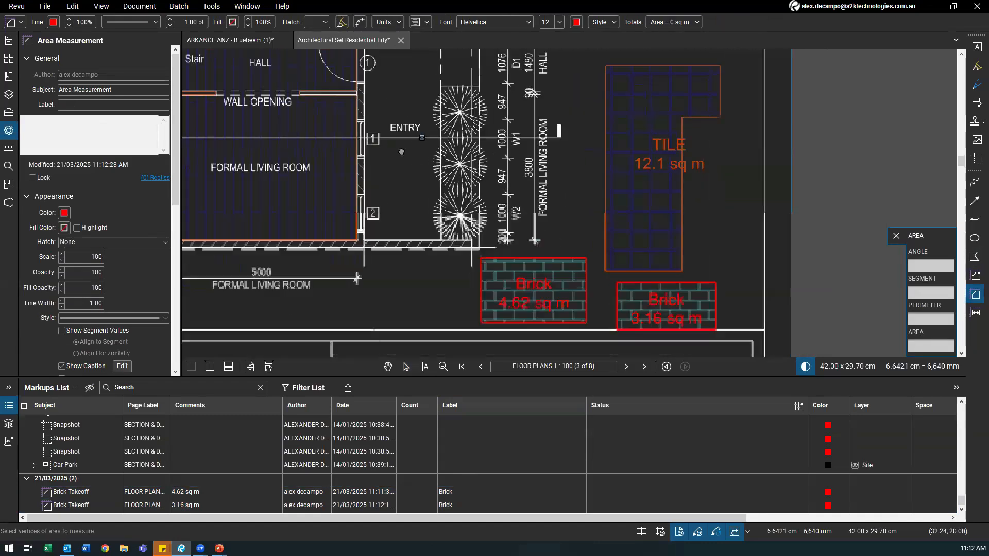
{"action": "left_click_drag", "start_coordinate": [376, 69], "coordinate": [468, 316]}
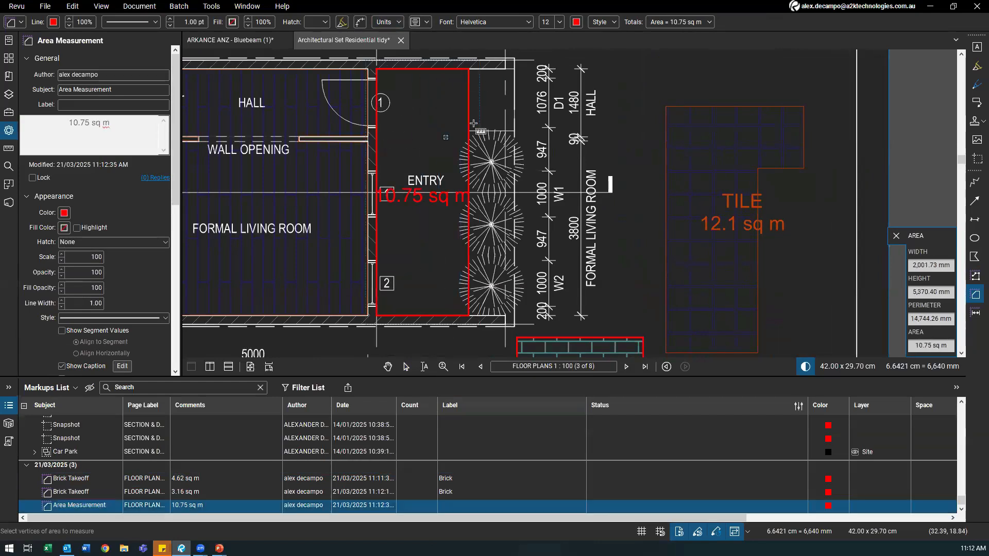
{"action": "left_click_drag", "start_coordinate": [459, 132], "coordinate": [424, 60]}
{"action": "key", "text": "Escape"}
{"action": "left_click", "coordinate": [434, 190]}
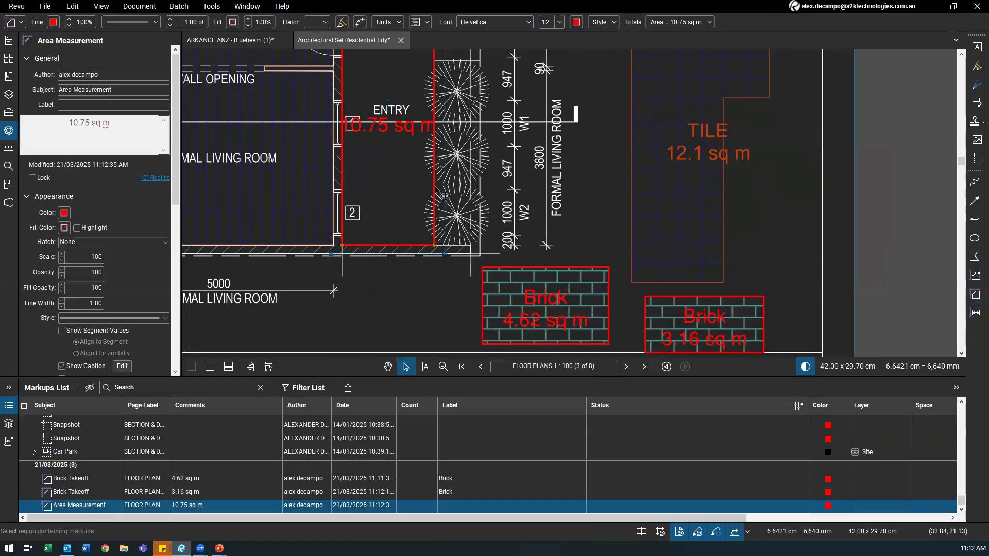
{"action": "scroll", "coordinate": [438, 205], "scroll_direction": "down", "scroll_amount": 1}
{"action": "key", "text": "Delete"}
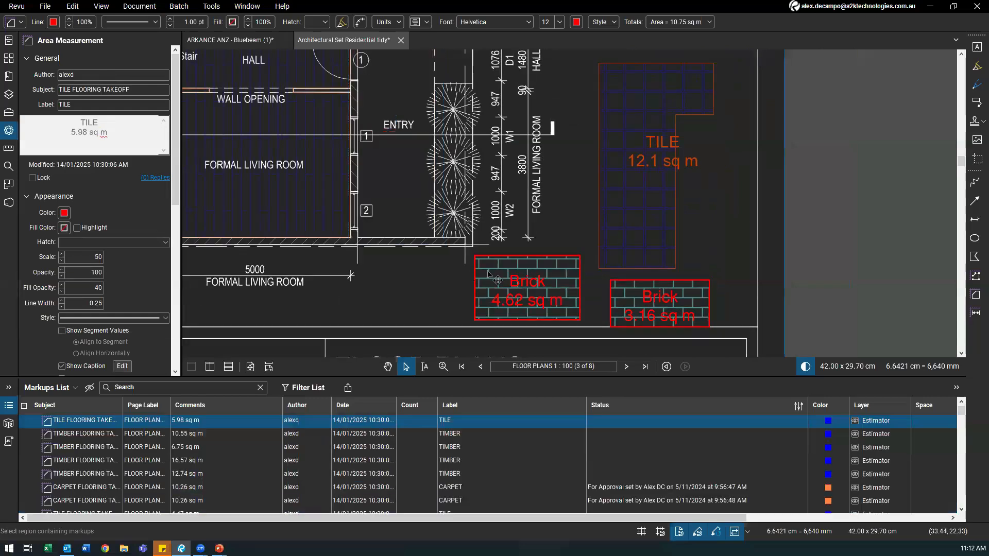
{"action": "left_click", "coordinate": [502, 292]}
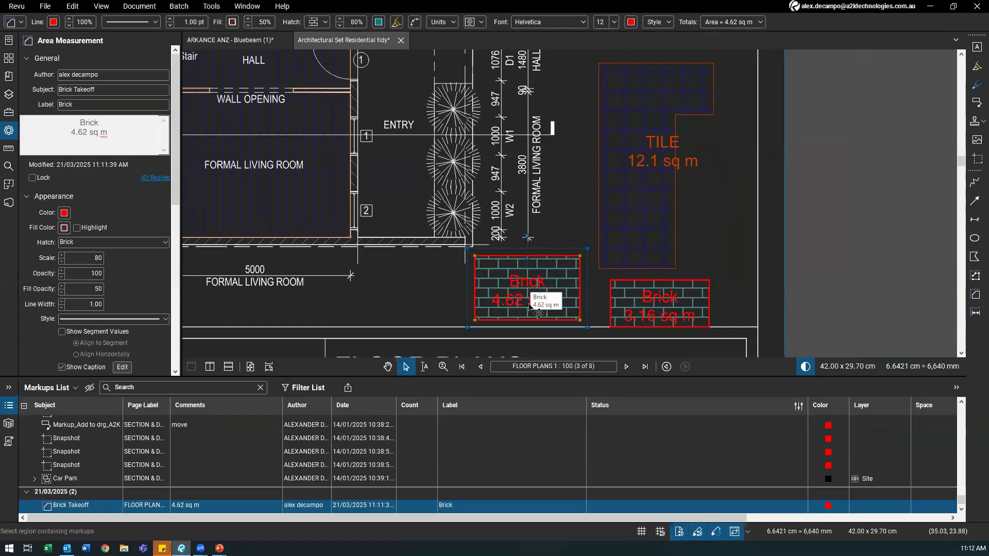
Step: Show the Tool Chest and switch to the PLUMBING TAKEOFF profile
{"action": "left_click_drag", "start_coordinate": [445, 289], "coordinate": [386, 319]}
{"action": "left_click", "coordinate": [13, 113]}
{"action": "scroll", "coordinate": [47, 131], "scroll_direction": "down", "scroll_amount": 10}
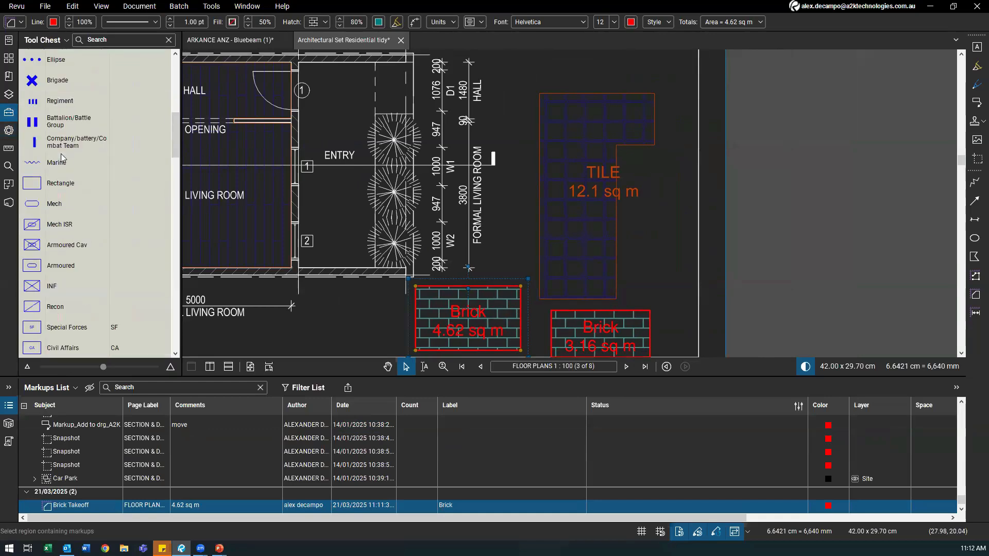
{"action": "scroll", "coordinate": [47, 123], "scroll_direction": "up", "scroll_amount": 10}
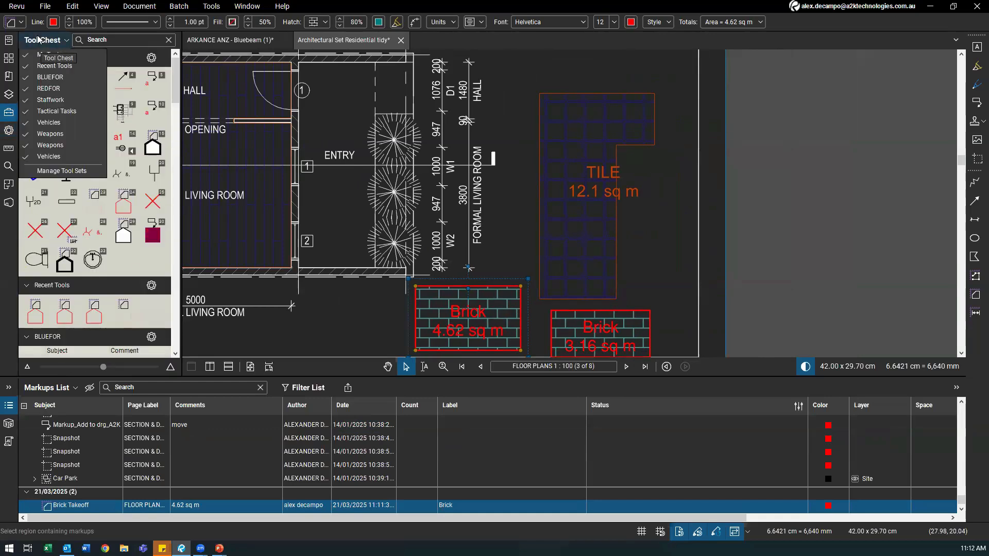
{"action": "left_click", "coordinate": [17, 6]}
{"action": "mouse_move", "coordinate": [33, 48]}
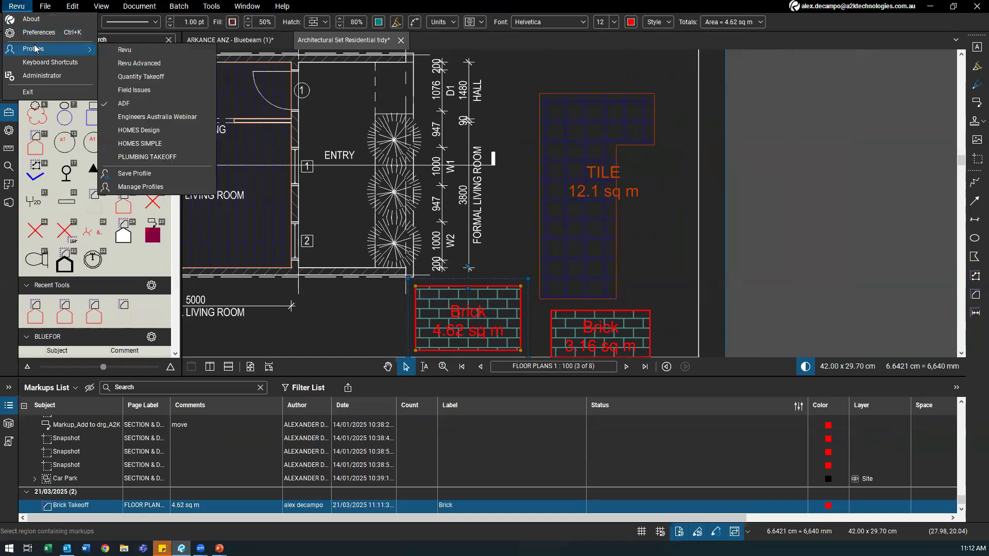
{"action": "left_click", "coordinate": [133, 159]}
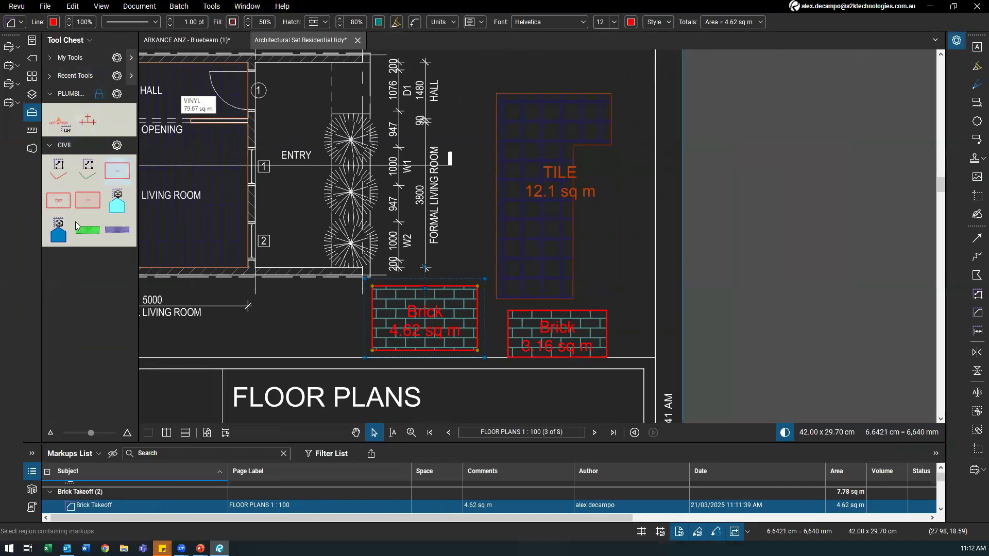
Step: Switch to the HOMES Design profile and look over its furniture tool sets
{"action": "left_click", "coordinate": [17, 6]}
{"action": "mouse_move", "coordinate": [44, 49]}
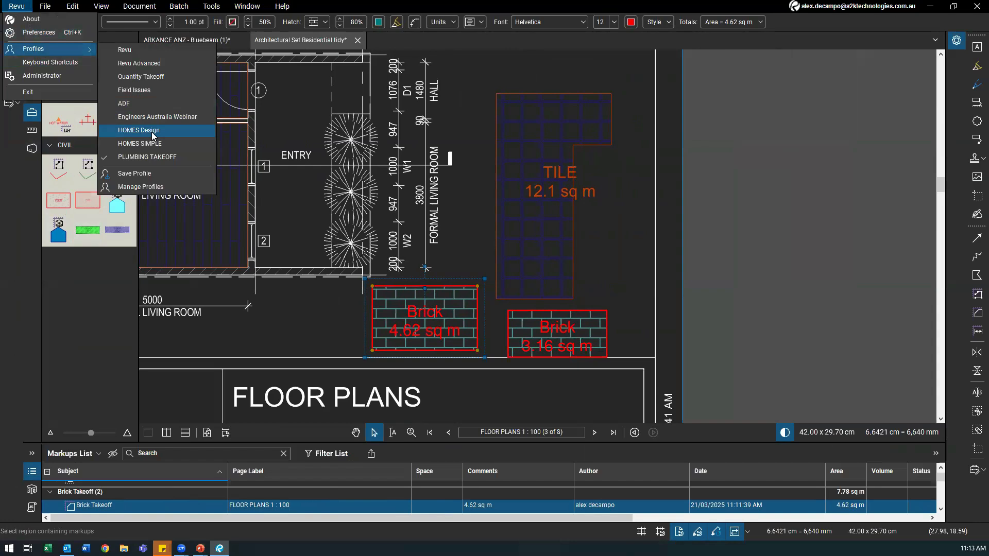
{"action": "left_click", "coordinate": [153, 131]}
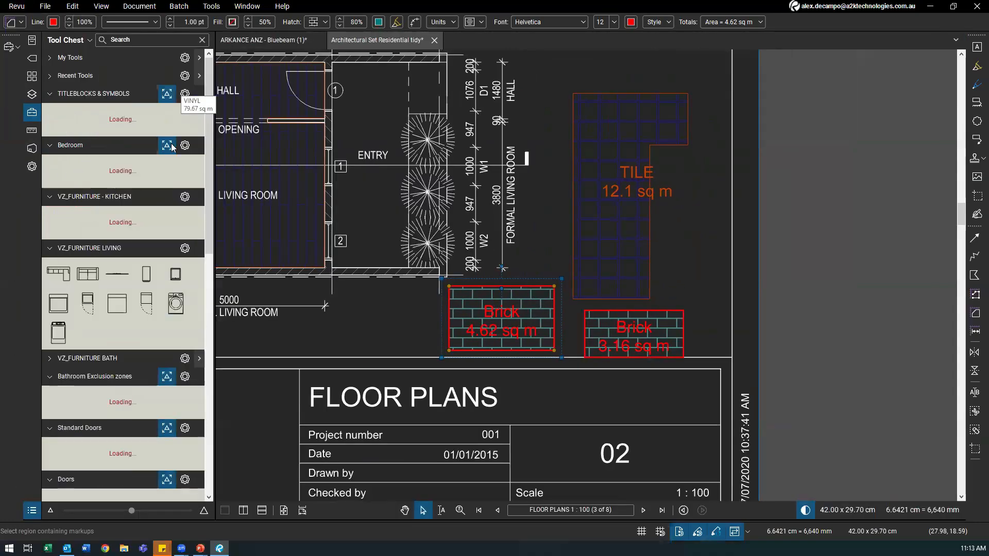
{"action": "scroll", "coordinate": [89, 208], "scroll_direction": "down", "scroll_amount": 10}
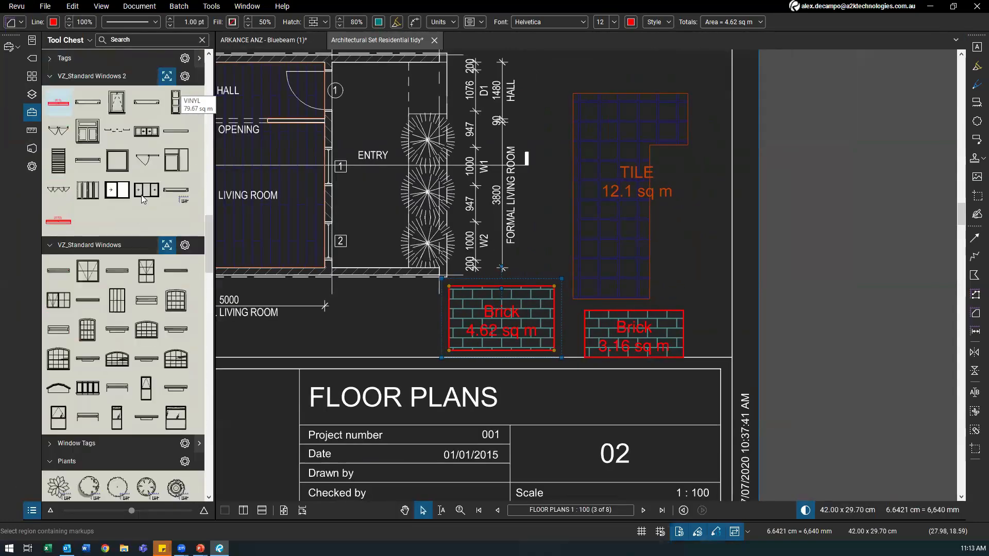
{"action": "scroll", "coordinate": [93, 212], "scroll_direction": "up", "scroll_amount": 8}
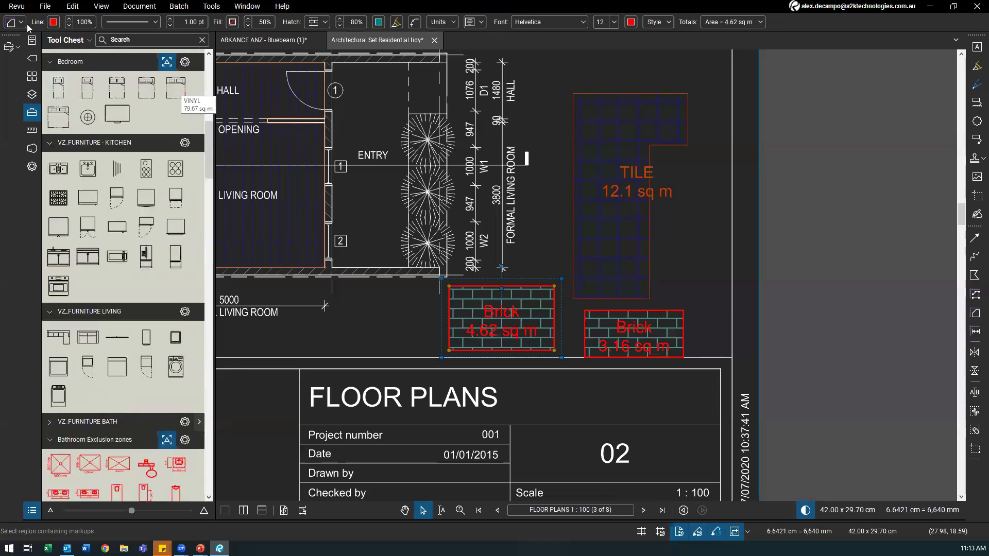
Step: Switch to the Quantity Takeoff profile and show its Tool Chest
{"action": "left_click", "coordinate": [17, 6]}
{"action": "mouse_move", "coordinate": [39, 46]}
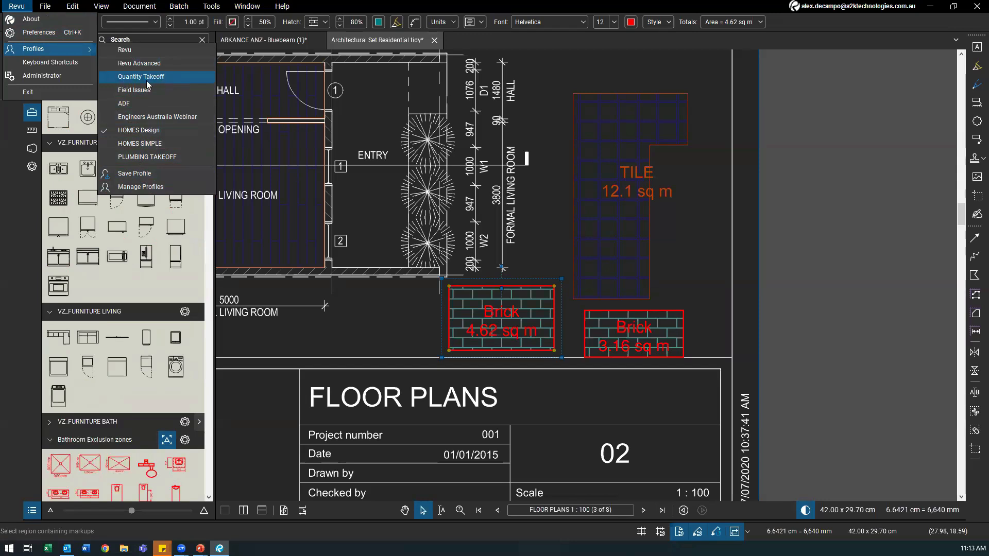
{"action": "left_click", "coordinate": [315, 78]}
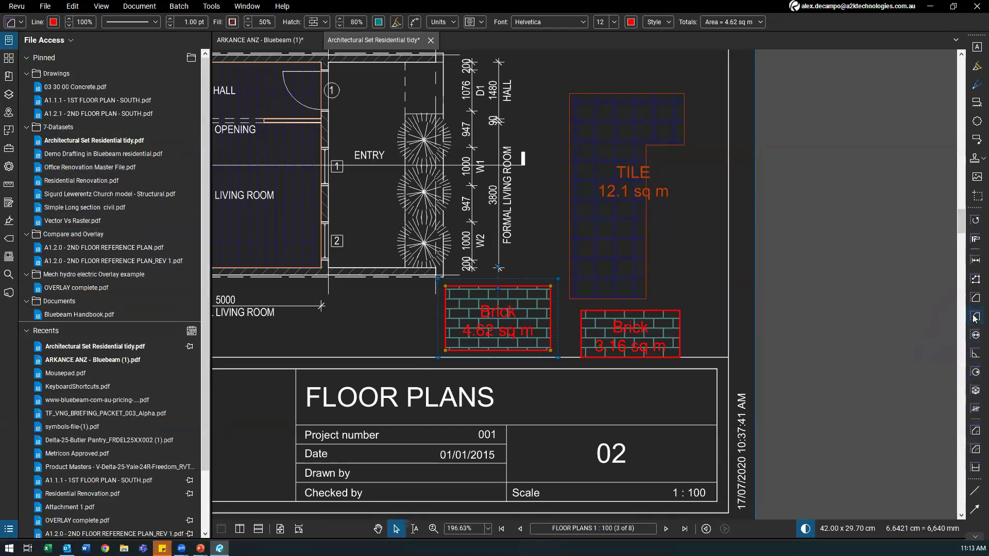
{"action": "left_click", "coordinate": [8, 148]}
{"action": "scroll", "coordinate": [80, 278], "scroll_direction": "up", "scroll_amount": 3}
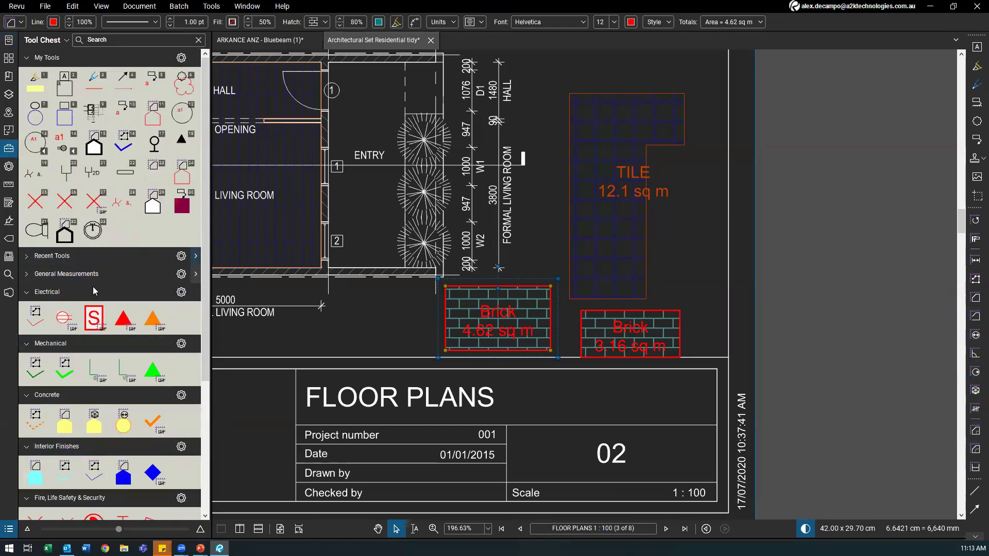
{"action": "scroll", "coordinate": [67, 268], "scroll_direction": "down", "scroll_amount": 2}
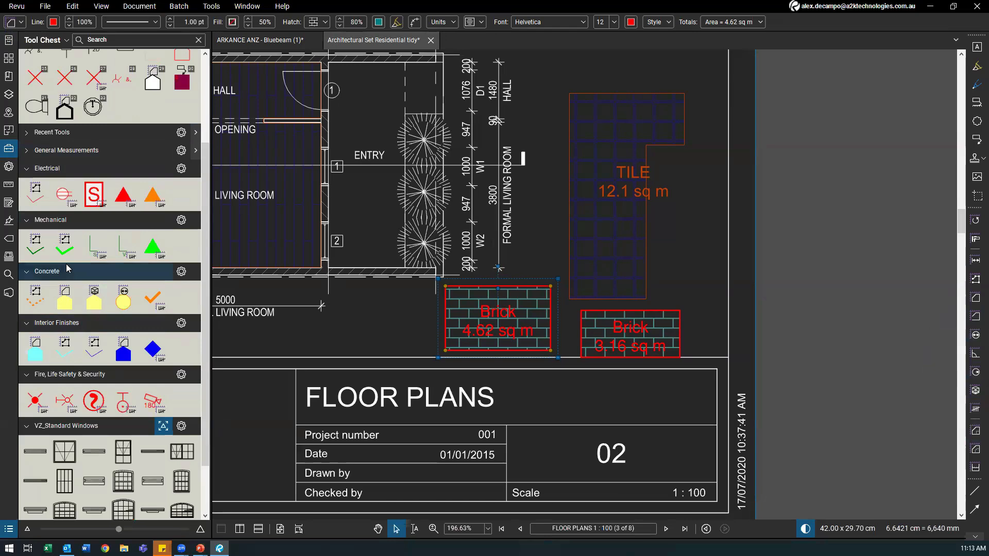
Step: Switch back to the PLUMBING TAKEOFF profile
{"action": "left_click", "coordinate": [15, 8]}
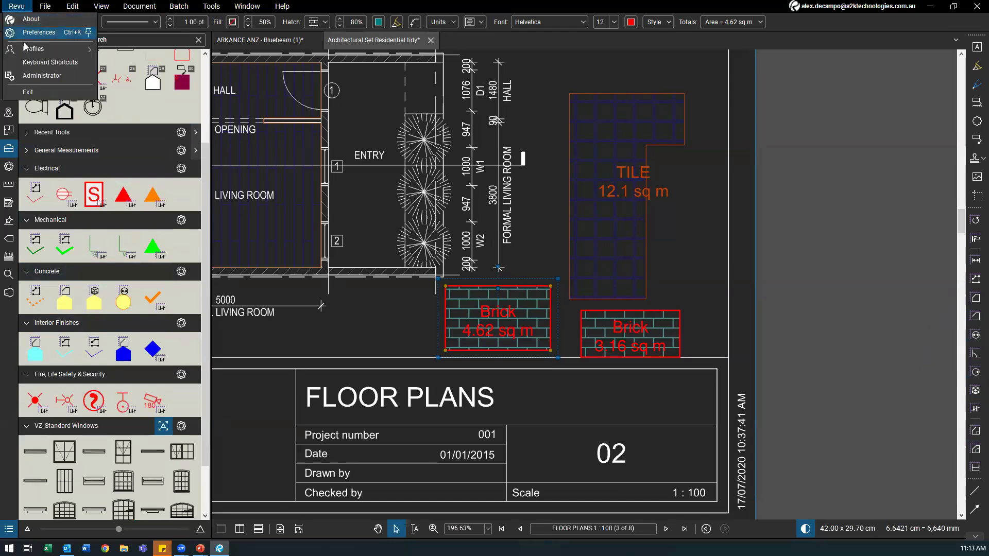
{"action": "left_click", "coordinate": [21, 34]}
{"action": "left_click", "coordinate": [24, 8]}
{"action": "mouse_move", "coordinate": [34, 50]}
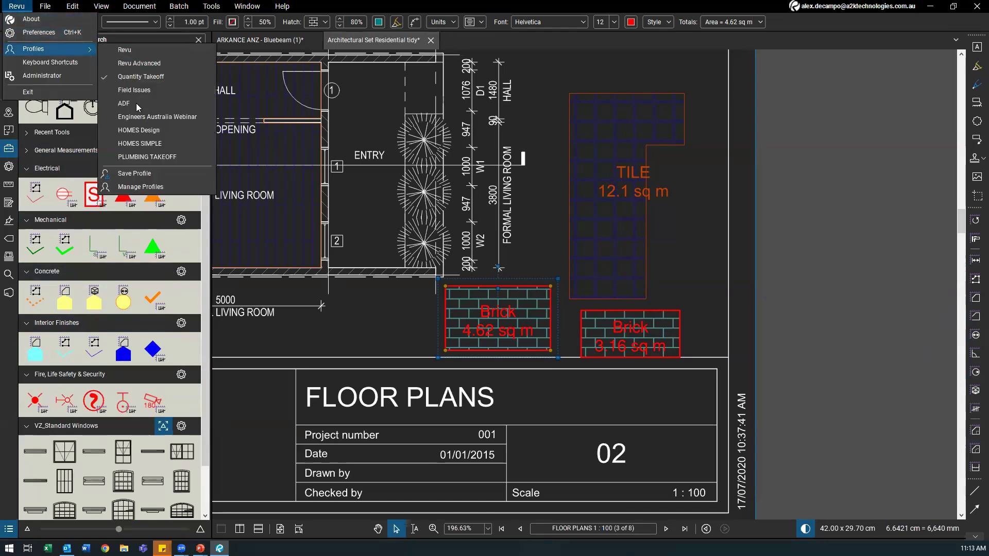
{"action": "left_click", "coordinate": [140, 160]}
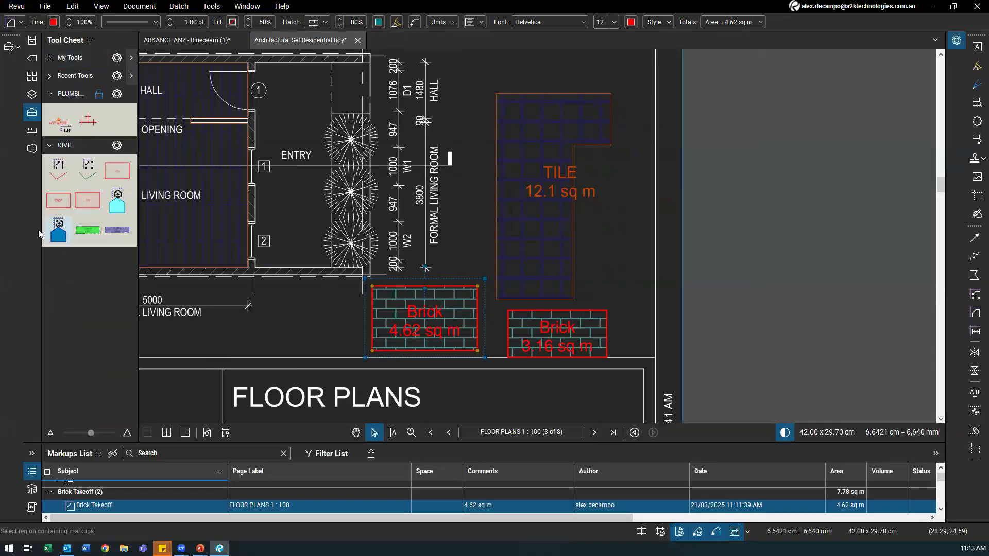
{"action": "left_click_drag", "start_coordinate": [291, 334], "coordinate": [331, 345]}
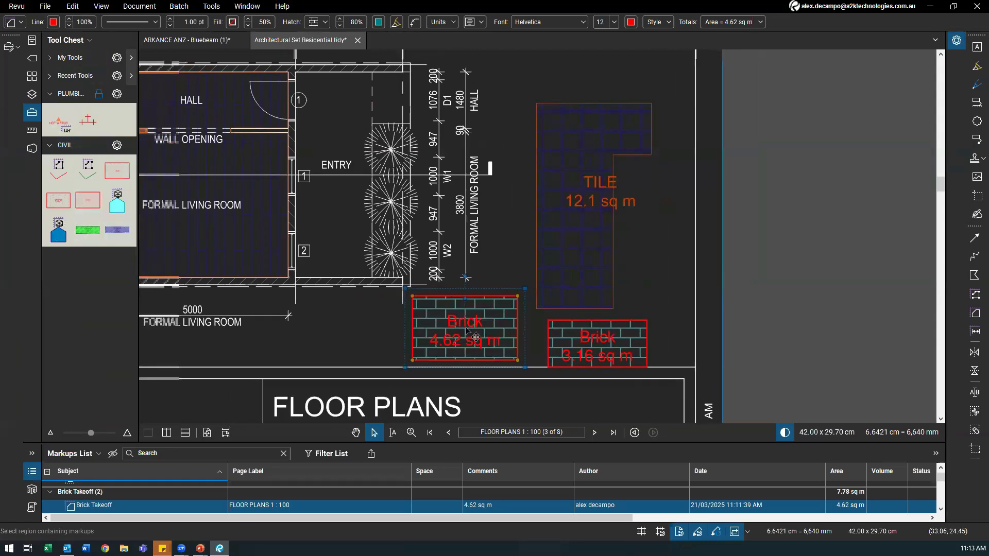
Step: Create a new tool set named Brick Takeoff in Manage Tool Sets and save it
{"action": "left_click", "coordinate": [65, 38]}
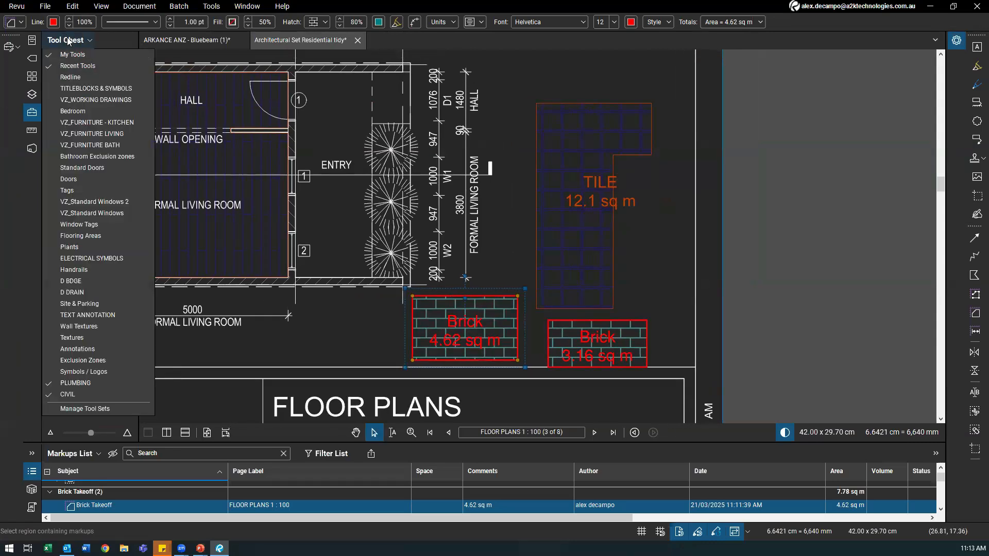
{"action": "left_click", "coordinate": [77, 41]}
{"action": "left_click", "coordinate": [86, 41]}
{"action": "left_click", "coordinate": [85, 409]}
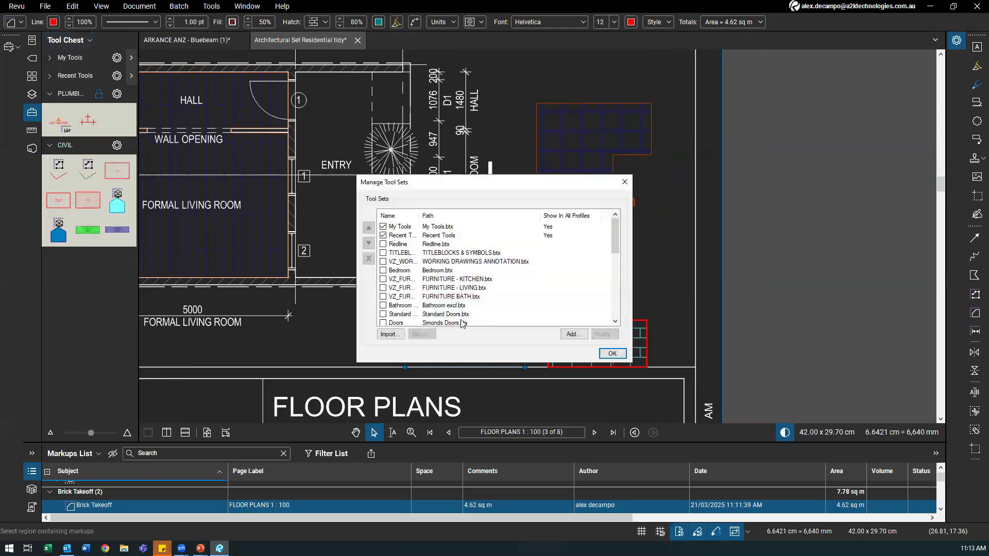
{"action": "left_click", "coordinate": [575, 335]}
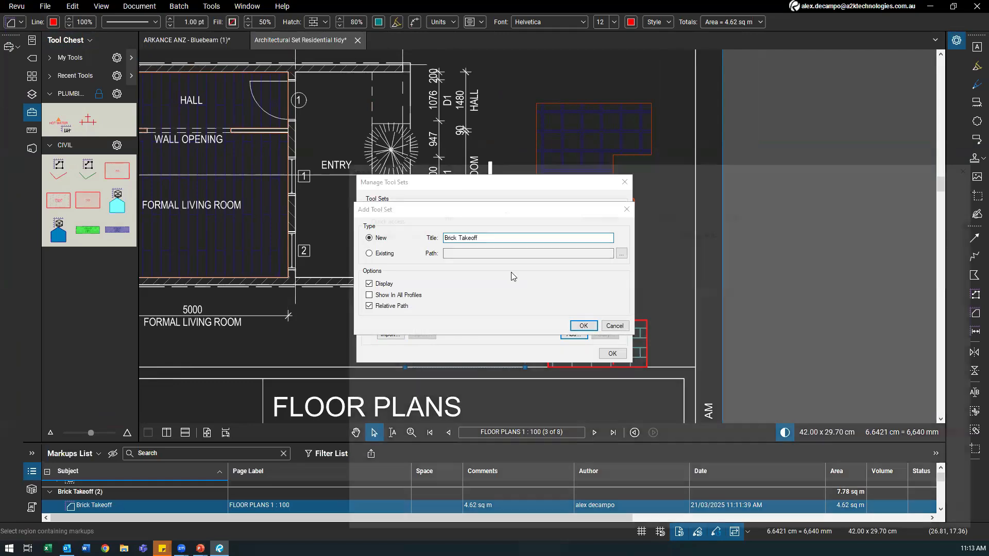
{"action": "key", "text": "Return"}
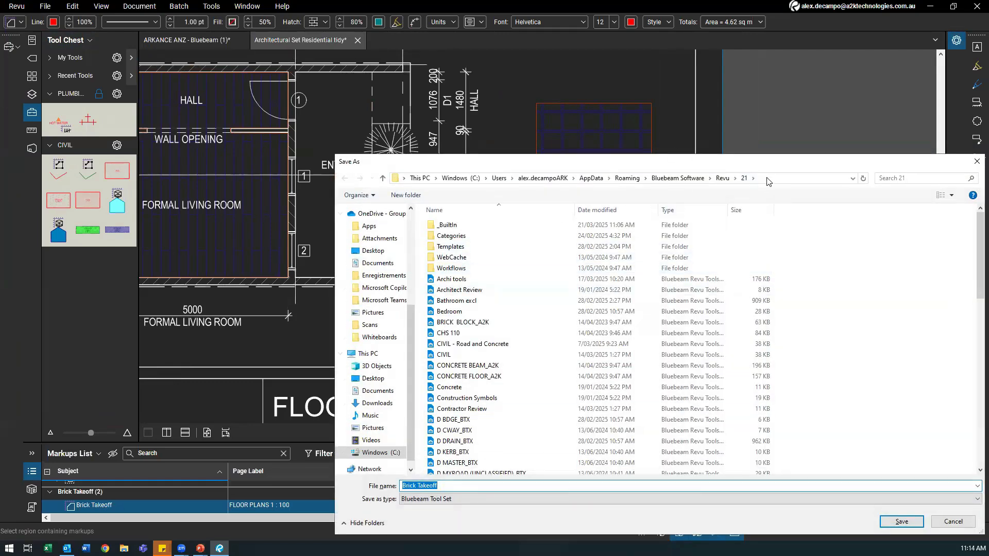
{"action": "left_click", "coordinate": [768, 178]}
{"action": "left_click", "coordinate": [901, 521]}
{"action": "key", "text": "Return"}
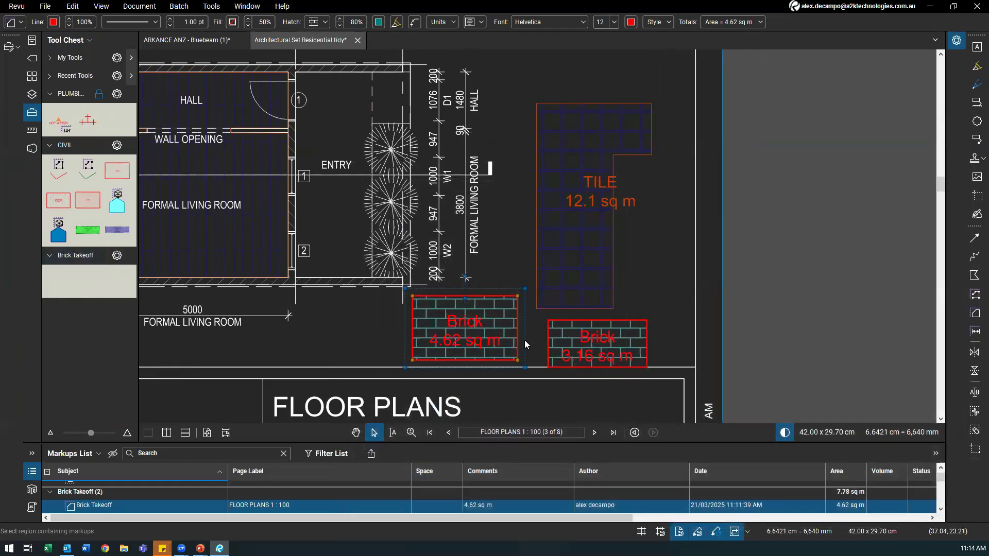
Step: Add the brick area markup to the Brick Takeoff tool set as a reusable tool
{"action": "right_click", "coordinate": [496, 345]}
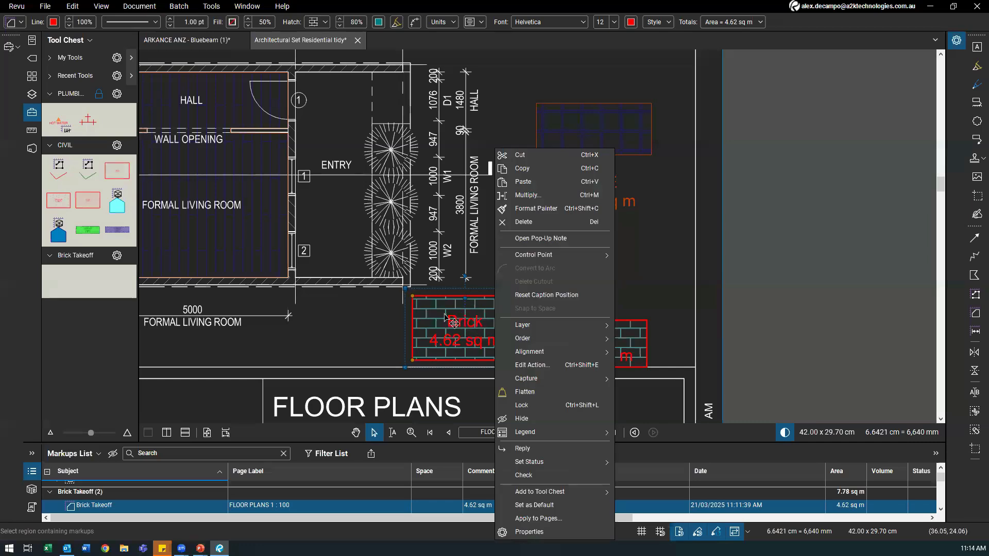
{"action": "mouse_move", "coordinate": [566, 491]}
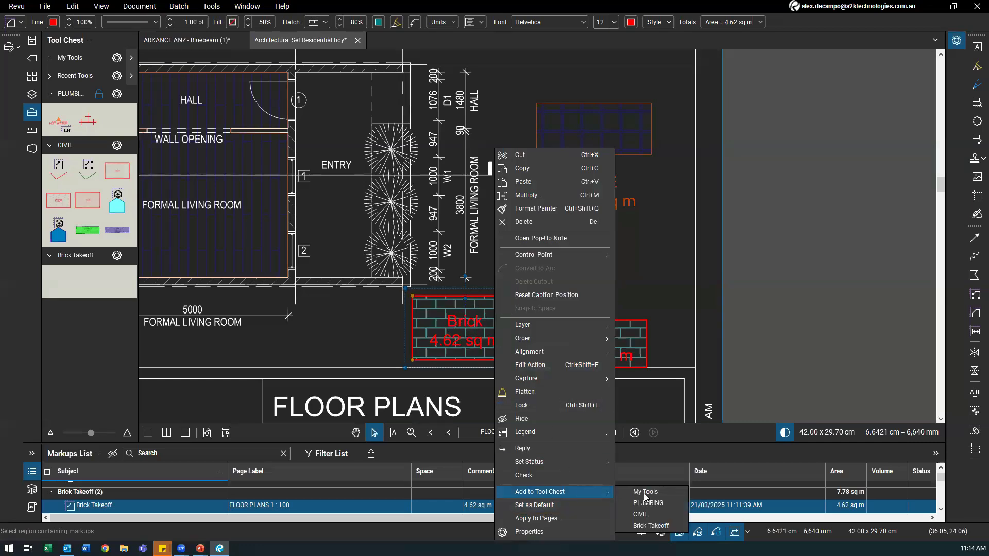
{"action": "left_click", "coordinate": [650, 526]}
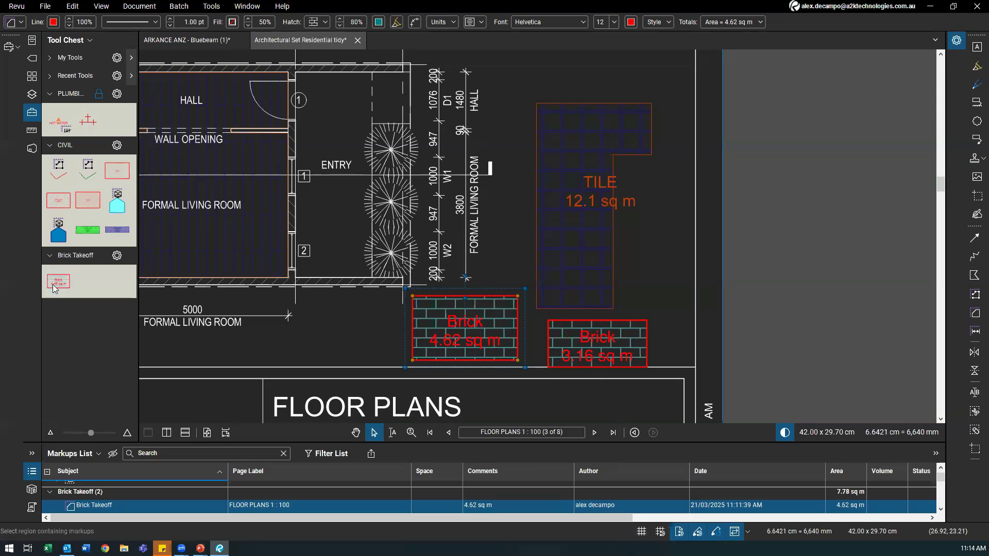
{"action": "left_click", "coordinate": [59, 282]}
{"action": "scroll", "coordinate": [440, 367], "scroll_direction": "left", "scroll_amount": 3}
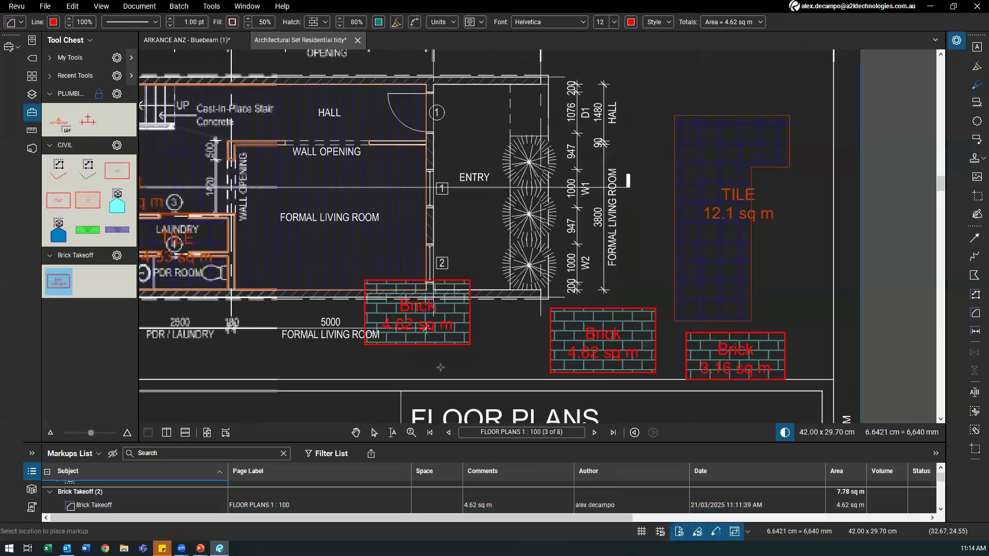
{"action": "left_click_drag", "start_coordinate": [440, 367], "coordinate": [449, 368]}
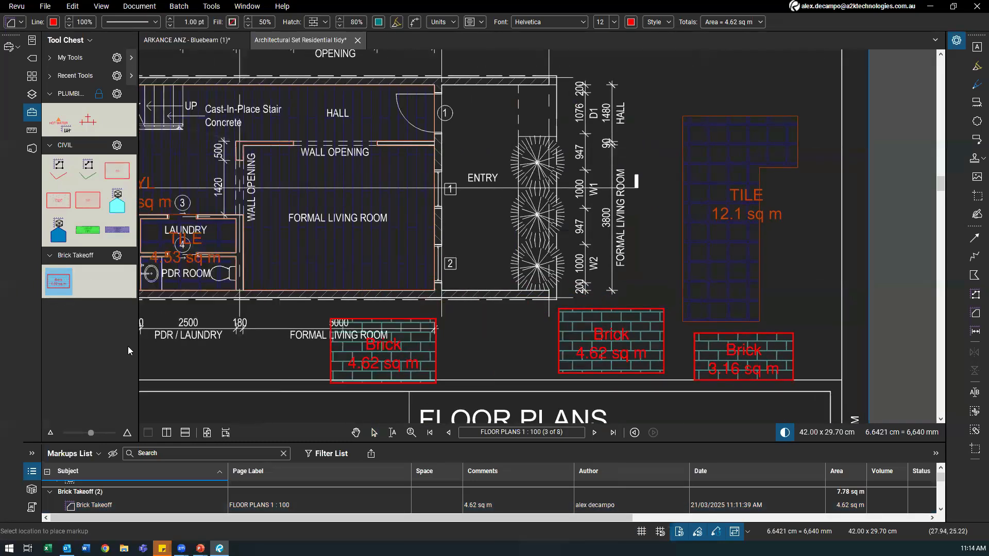
Step: Use the saved Brick Takeoff tool to outline a 10.82 sq m brick area over the entry
{"action": "left_click", "coordinate": [72, 273]}
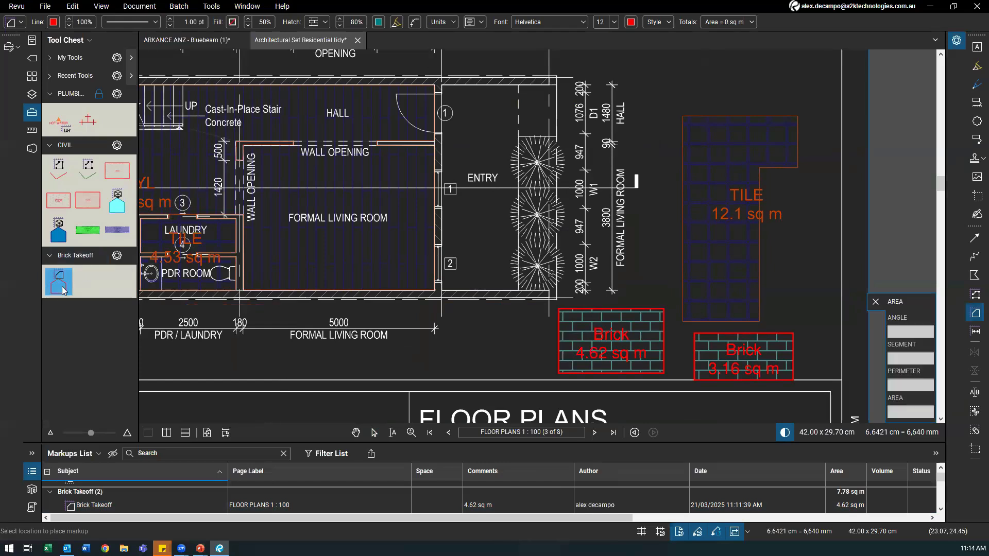
{"action": "left_click", "coordinate": [446, 291]}
{"action": "left_click_drag", "start_coordinate": [516, 175], "coordinate": [519, 88]}
{"action": "mouse_move", "coordinate": [407, 173]}
{"action": "left_mouse_down"}
{"action": "mouse_move", "coordinate": [353, 191]}
{"action": "mouse_move", "coordinate": [329, 215]}
{"action": "left_mouse_up"}
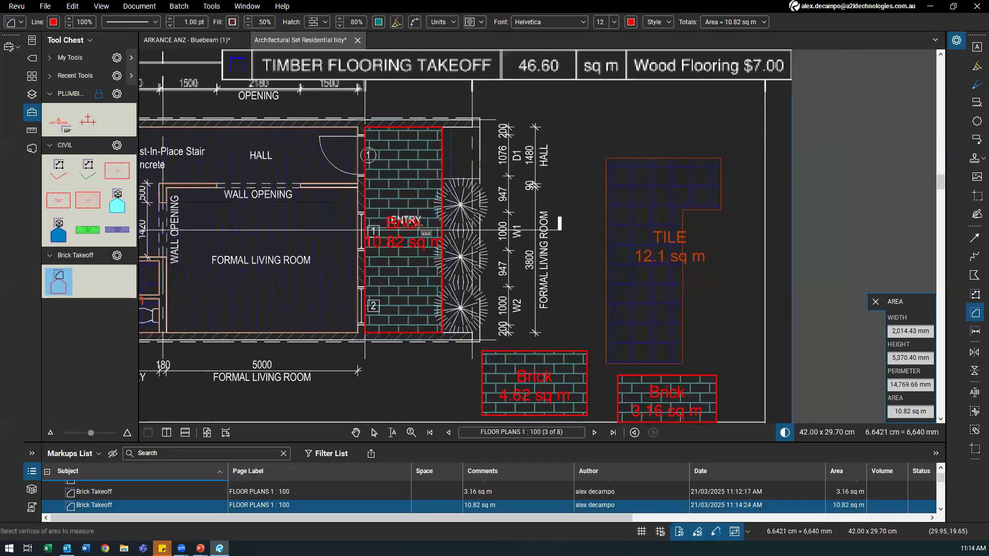
{"action": "scroll", "coordinate": [461, 291], "scroll_direction": "down", "scroll_amount": 2}
Step: Delete the old 4.62 and 3.16 sq m brick samples and the 12.1 sq m TILE markup
{"action": "key", "text": "Escape"}
{"action": "left_click", "coordinate": [568, 367]}
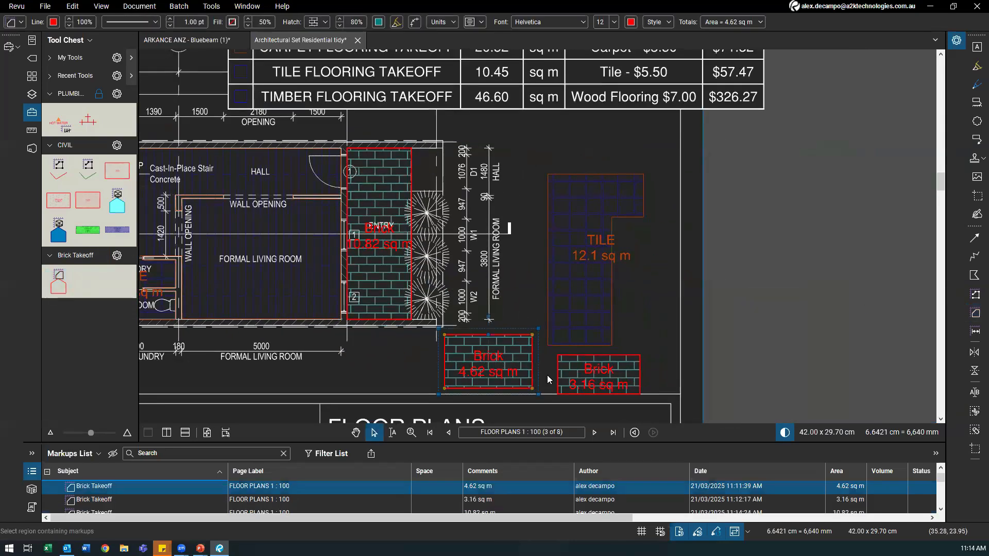
{"action": "key", "text": "Delete"}
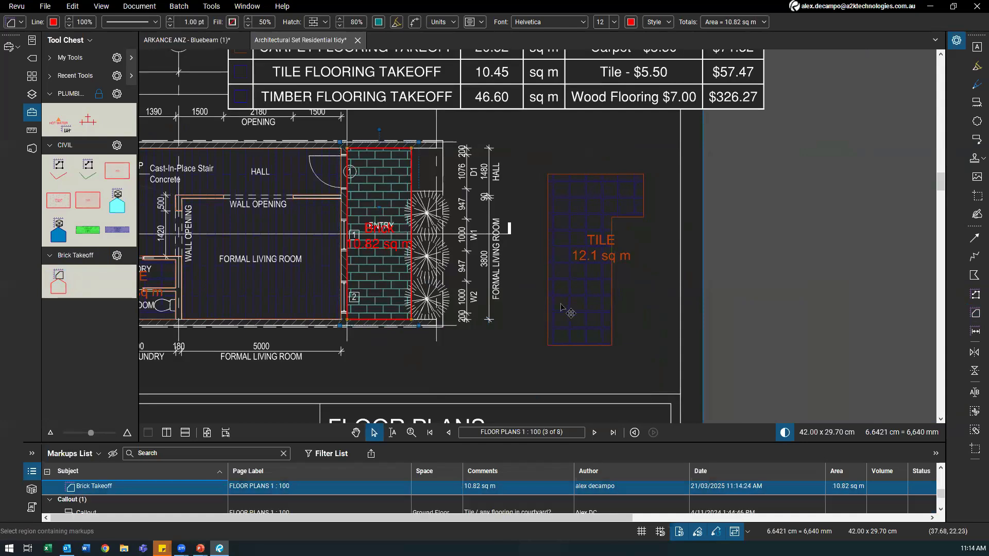
{"action": "left_click", "coordinate": [550, 308]}
{"action": "key", "text": "Delete"}
Step: Select the VINYL 79.67 sq m area and pan around to view the takeoff legend
{"action": "scroll", "coordinate": [550, 308], "scroll_direction": "down", "scroll_amount": 3}
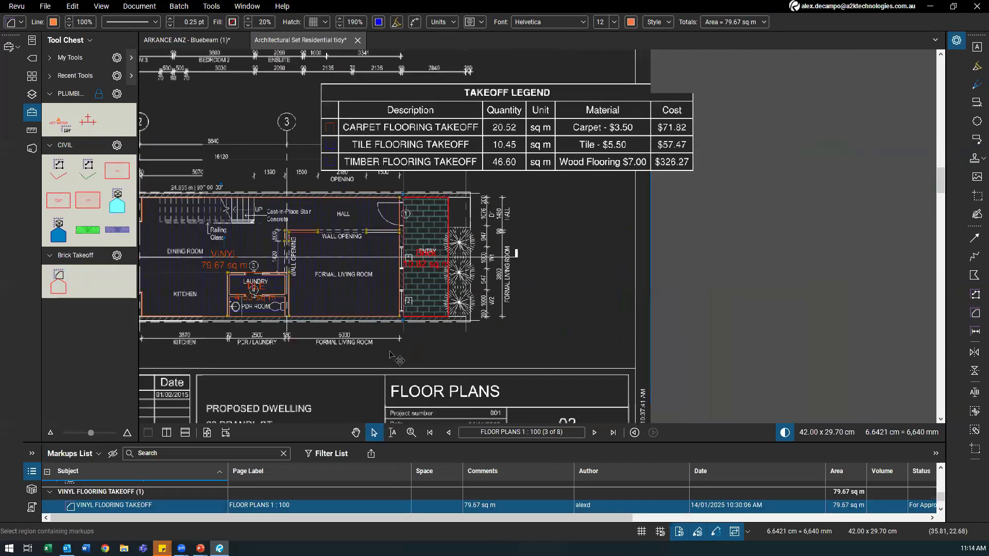
{"action": "left_click", "coordinate": [339, 285]}
{"action": "left_click_drag", "start_coordinate": [339, 285], "coordinate": [344, 287]}
{"action": "left_click_drag", "start_coordinate": [362, 180], "coordinate": [390, 257]}
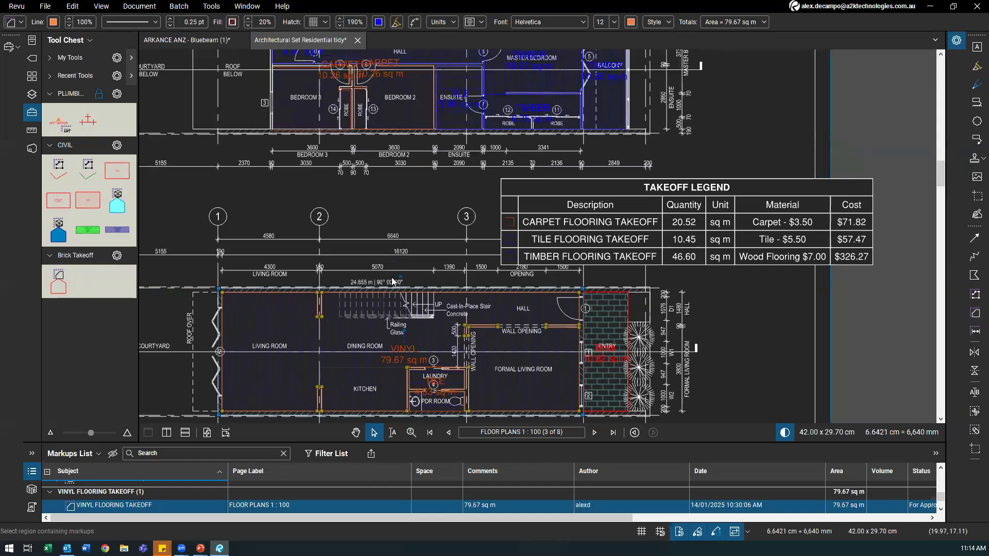
{"action": "scroll", "coordinate": [393, 281], "scroll_direction": "down", "scroll_amount": 1}
{"action": "left_click_drag", "start_coordinate": [368, 323], "coordinate": [353, 319]}
{"action": "scroll", "coordinate": [357, 321], "scroll_direction": "up", "scroll_amount": 1}
{"action": "mouse_move", "coordinate": [710, 334]}
{"action": "left_mouse_down"}
{"action": "mouse_move", "coordinate": [659, 279]}
{"action": "mouse_move", "coordinate": [691, 334]}
{"action": "left_mouse_up"}
Step: Draw a 9.91 sq m test rectangle beside the plan, delete it, and reselect the entry brick area
{"action": "key", "text": "shift+alt+a"}
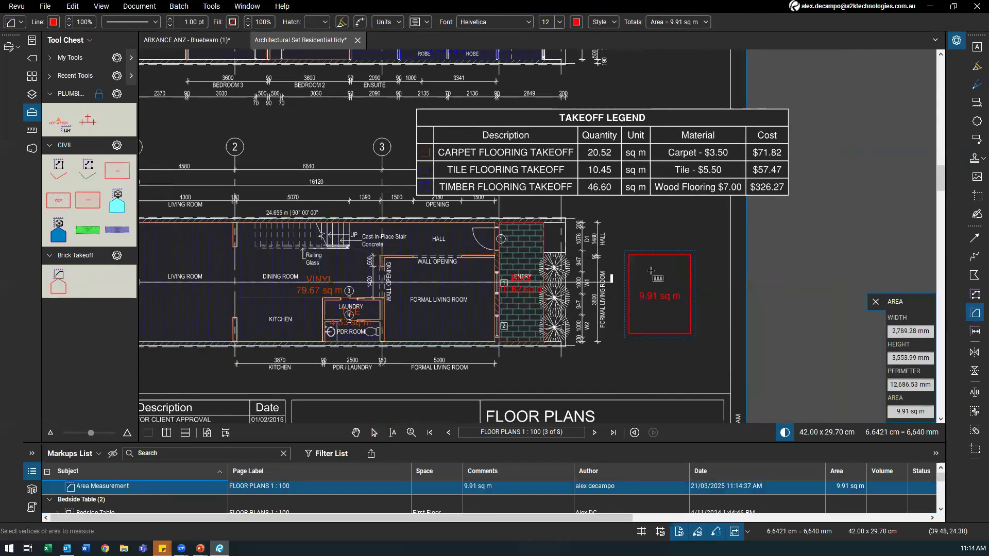
{"action": "key", "text": "Escape"}
{"action": "left_click", "coordinate": [642, 298]}
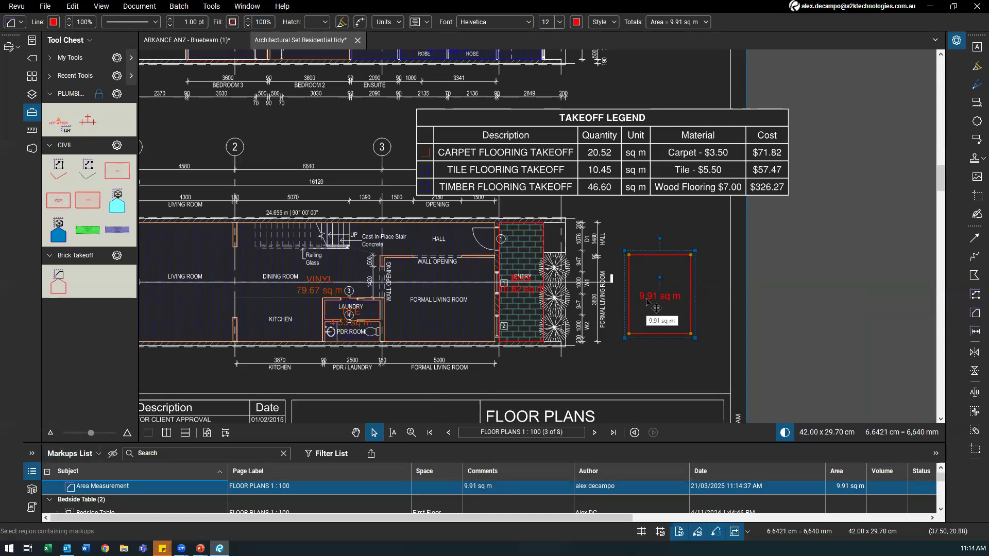
{"action": "key", "text": "Delete"}
{"action": "left_click", "coordinate": [543, 316]}
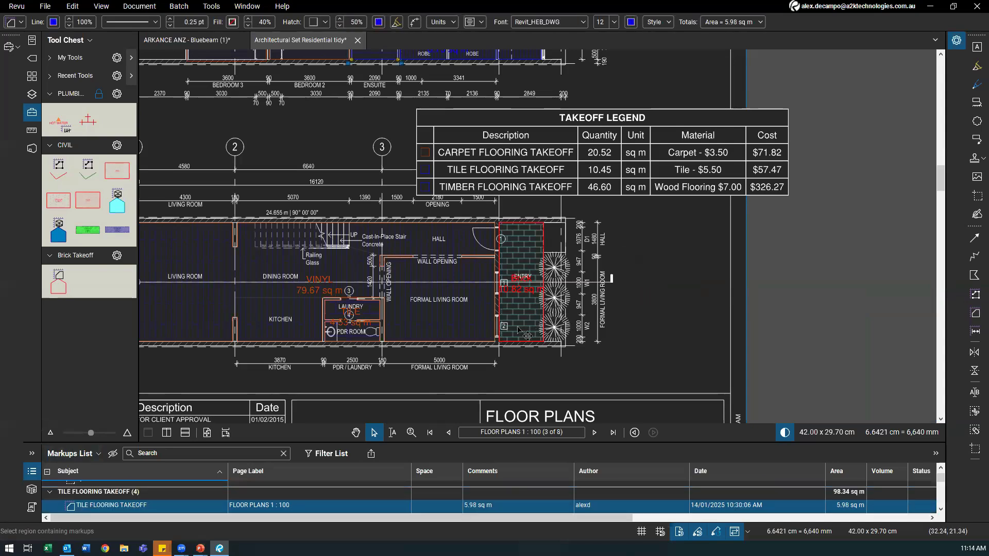
{"action": "left_click", "coordinate": [535, 315]}
{"action": "scroll", "coordinate": [514, 324], "scroll_direction": "up", "scroll_amount": 1}
{"action": "scroll", "coordinate": [518, 307], "scroll_direction": "up", "scroll_amount": 2}
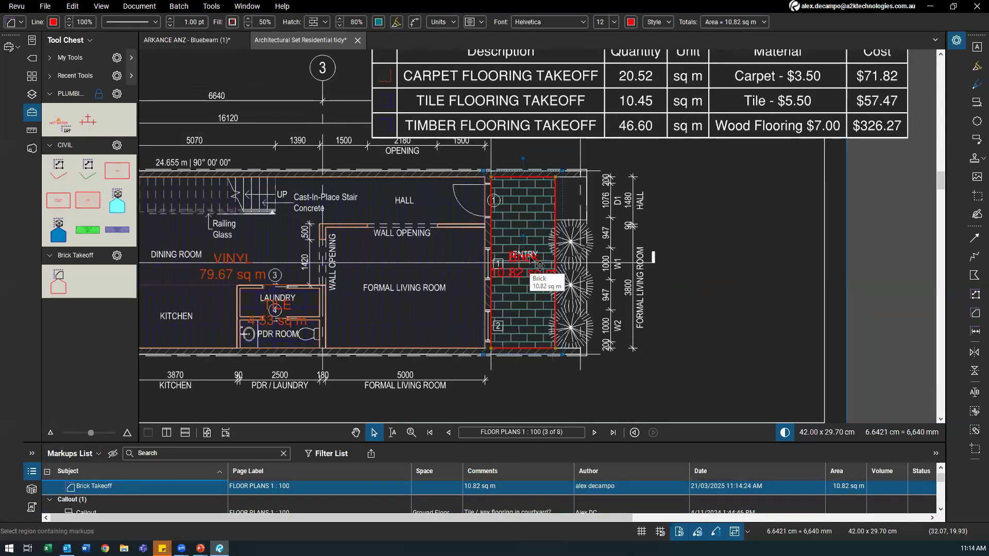
Step: Switch the Brick Takeoff tool set to Detail view and widen the Tool Chest panel
{"action": "left_click", "coordinate": [58, 282]}
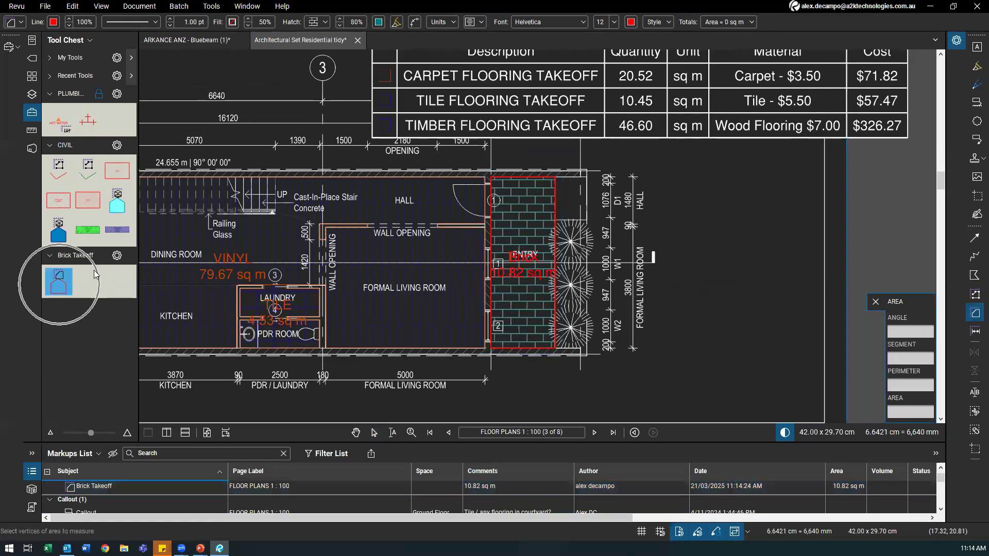
{"action": "left_click", "coordinate": [116, 255]}
{"action": "left_click", "coordinate": [125, 287]}
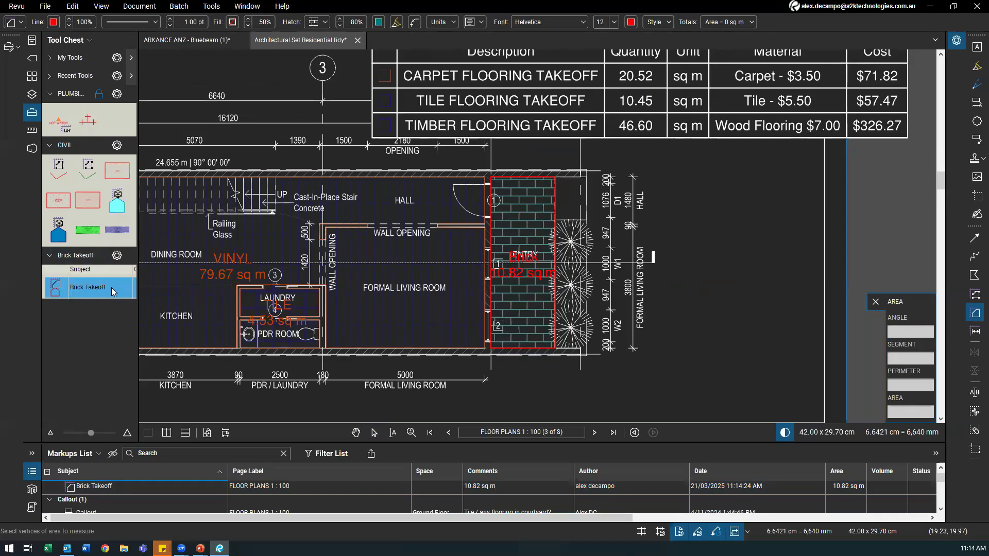
{"action": "left_click_drag", "start_coordinate": [138, 294], "coordinate": [276, 294]}
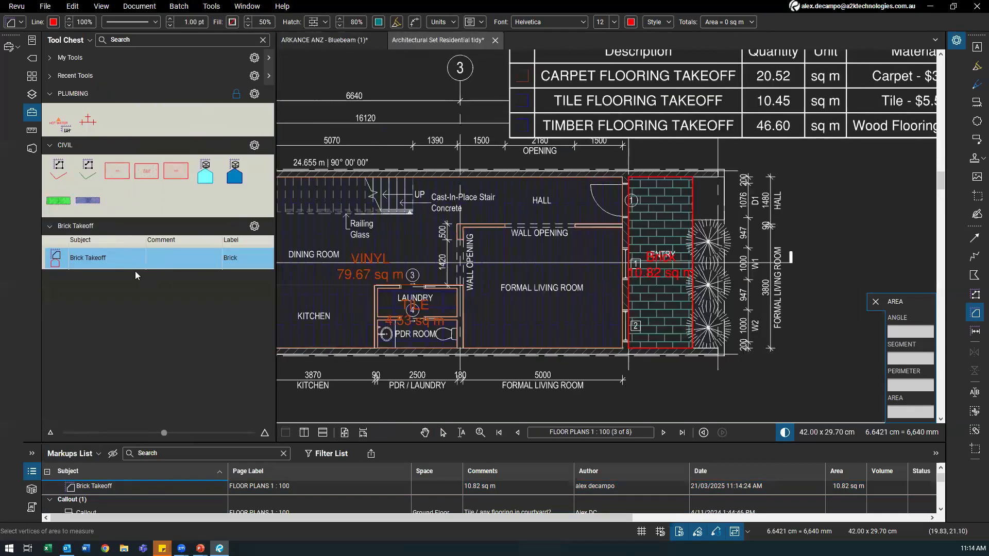
Step: Rename the brick tool's subject to Brick Takeoff 1 and duplicate it as Brick Takeoff 2
{"action": "left_click", "coordinate": [121, 258]}
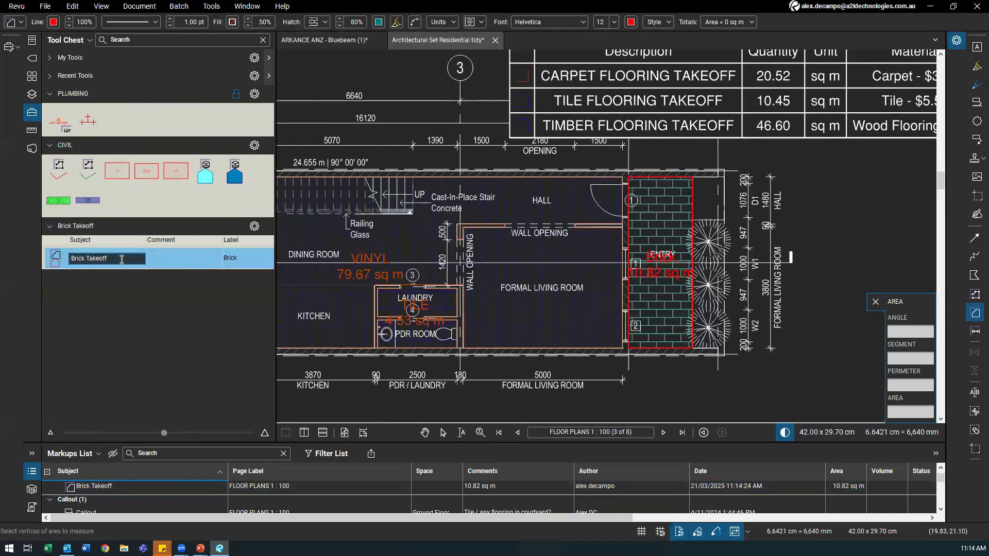
{"action": "type", "text": "1"}
{"action": "key", "text": "Return"}
{"action": "right_click", "coordinate": [164, 264]}
{"action": "left_click", "coordinate": [180, 264]}
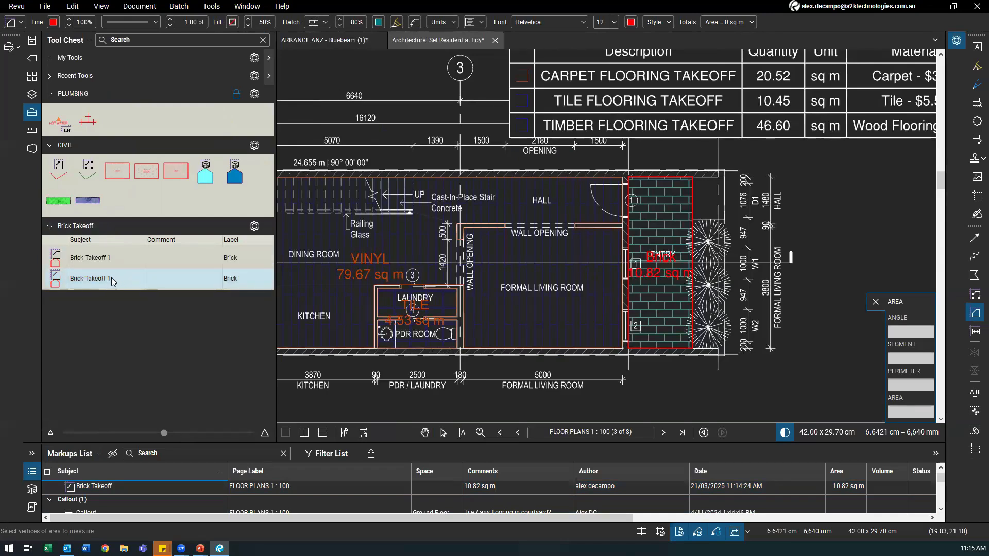
{"action": "left_click", "coordinate": [113, 281]}
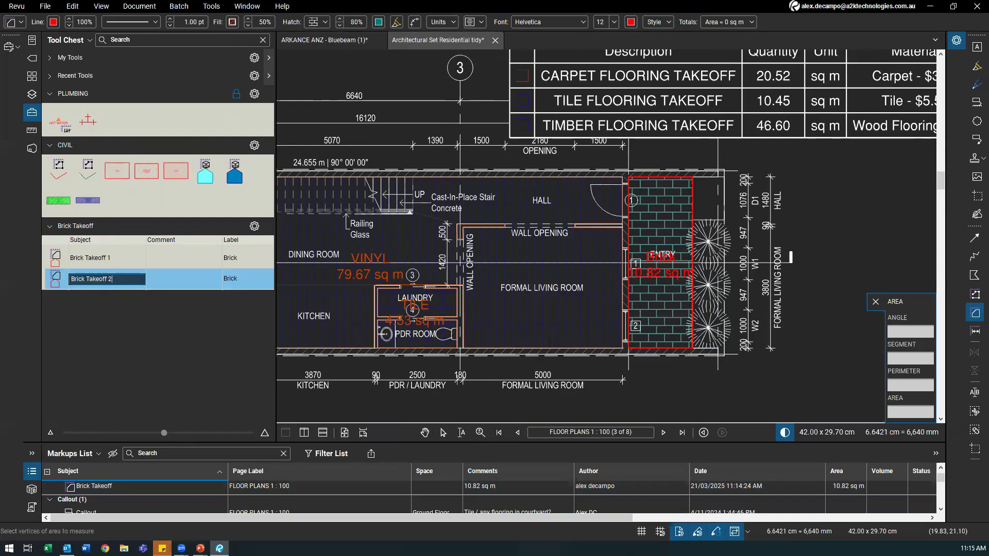
{"action": "type", "text": "2"}
Step: Set the Brick Takeoff 1 tool's label to Brick horizontal
{"action": "double_click", "coordinate": [250, 258]}
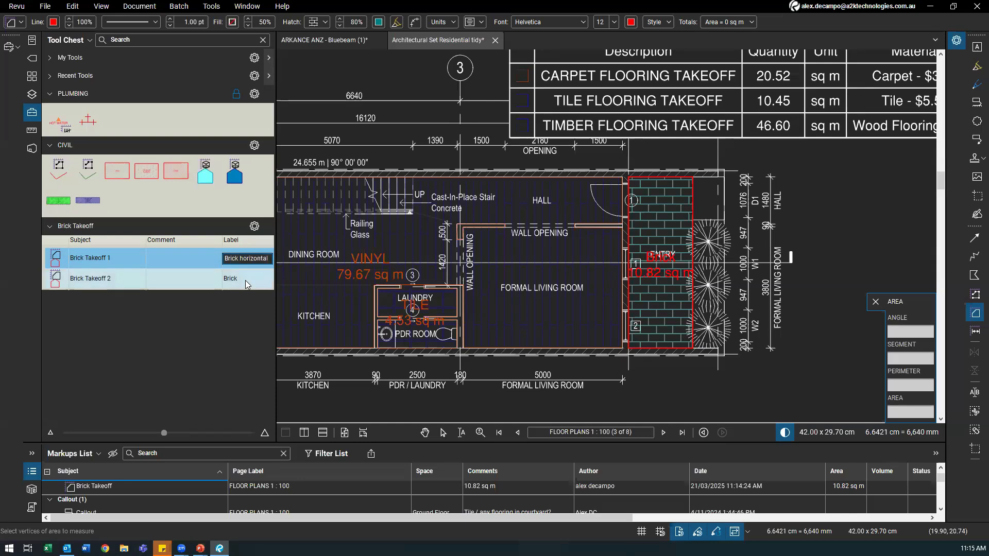
{"action": "left_click", "coordinate": [112, 281]}
{"action": "left_click", "coordinate": [111, 278]}
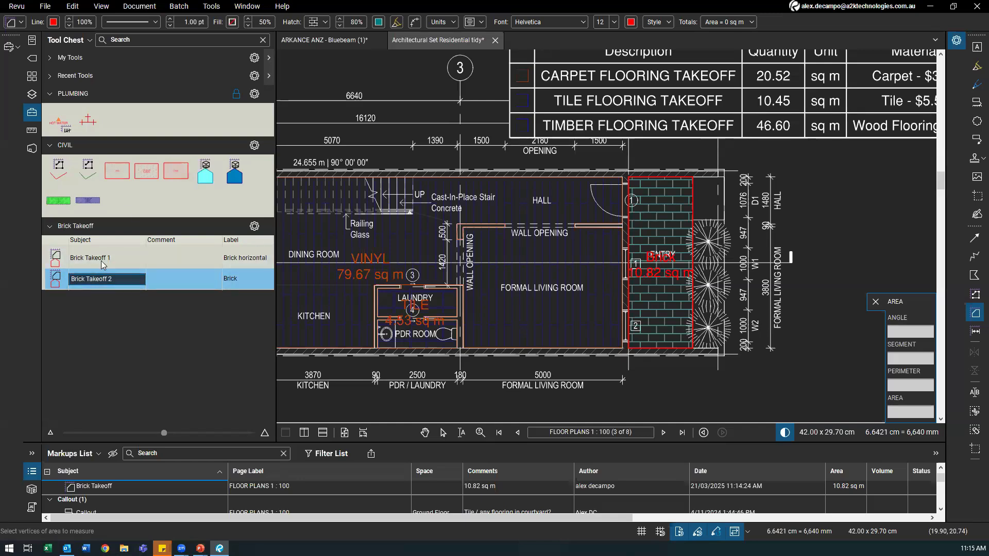
{"action": "left_click", "coordinate": [118, 323]}
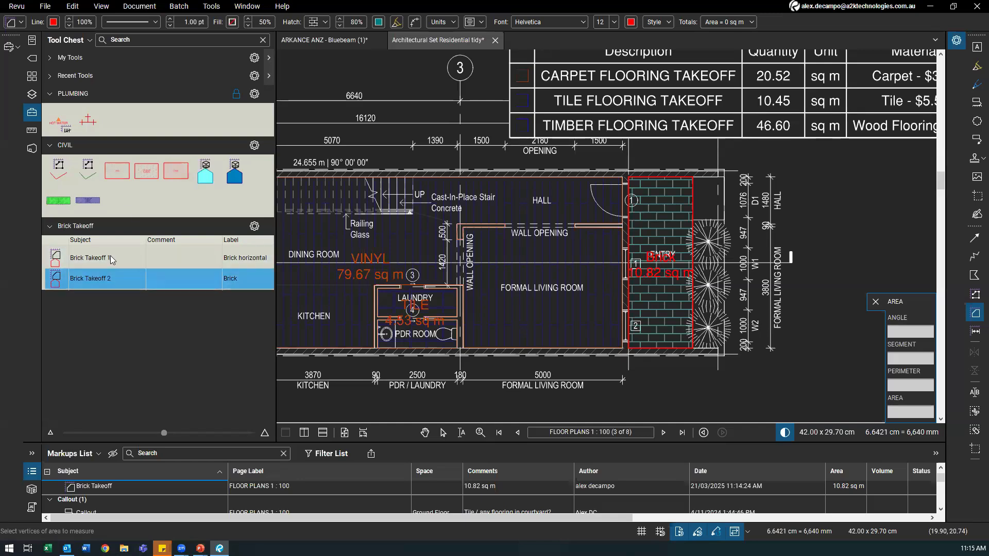
{"action": "left_click", "coordinate": [112, 259]}
{"action": "mouse_move", "coordinate": [669, 302]}
{"action": "left_mouse_down"}
{"action": "mouse_move", "coordinate": [896, 332]}
{"action": "mouse_move", "coordinate": [697, 321]}
{"action": "left_mouse_up"}
Step: Create a new legend from the entry brick area showing Brick Takeoff 10.82 sq m, placed right of the plan
{"action": "key", "text": "Escape"}
{"action": "left_click", "coordinate": [701, 248]}
{"action": "mouse_move", "coordinate": [621, 240]}
{"action": "left_mouse_down"}
{"action": "mouse_move", "coordinate": [558, 253]}
{"action": "mouse_move", "coordinate": [523, 273]}
{"action": "mouse_move", "coordinate": [487, 261]}
{"action": "mouse_move", "coordinate": [489, 238]}
{"action": "left_mouse_up"}
{"action": "right_click", "coordinate": [539, 245]}
{"action": "right_click", "coordinate": [541, 248]}
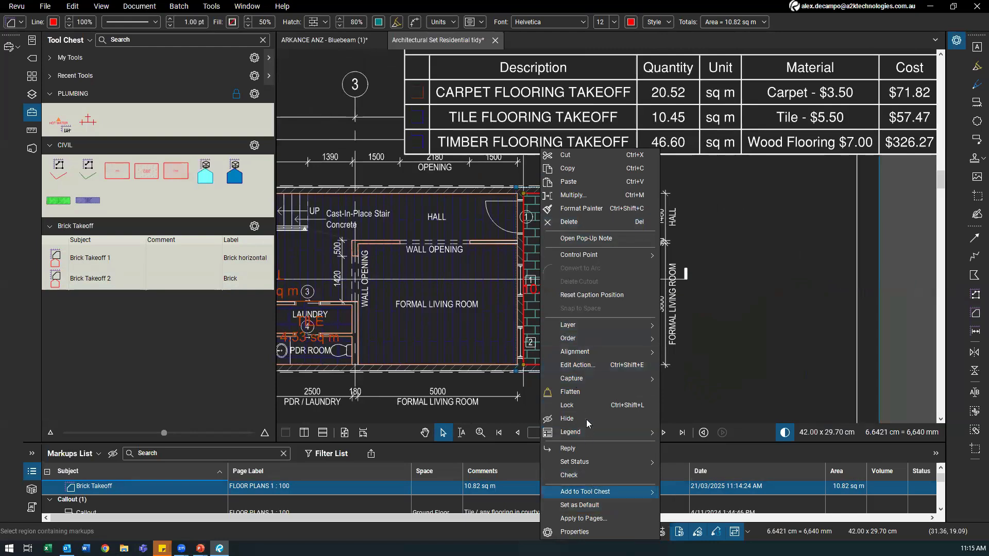
{"action": "mouse_move", "coordinate": [604, 434]}
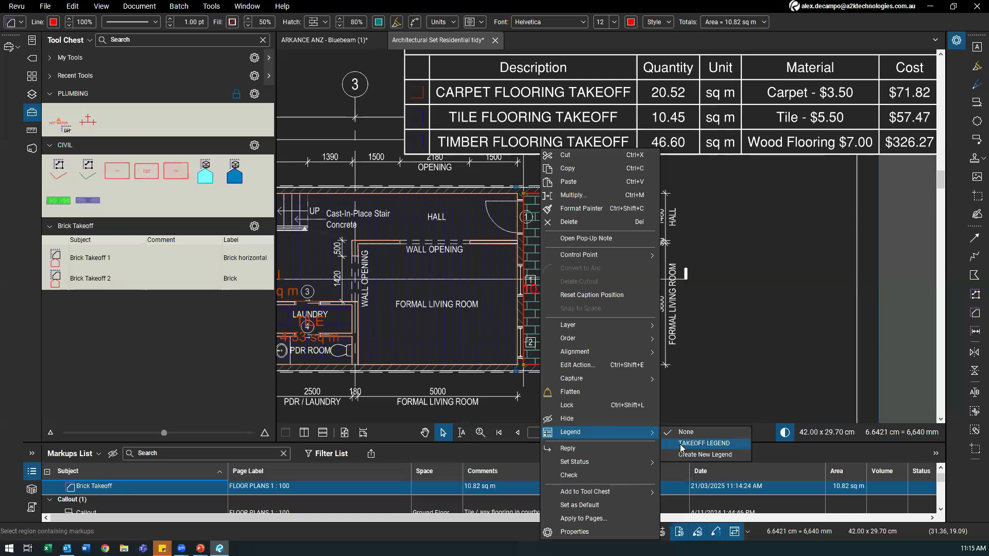
{"action": "left_click", "coordinate": [701, 454]}
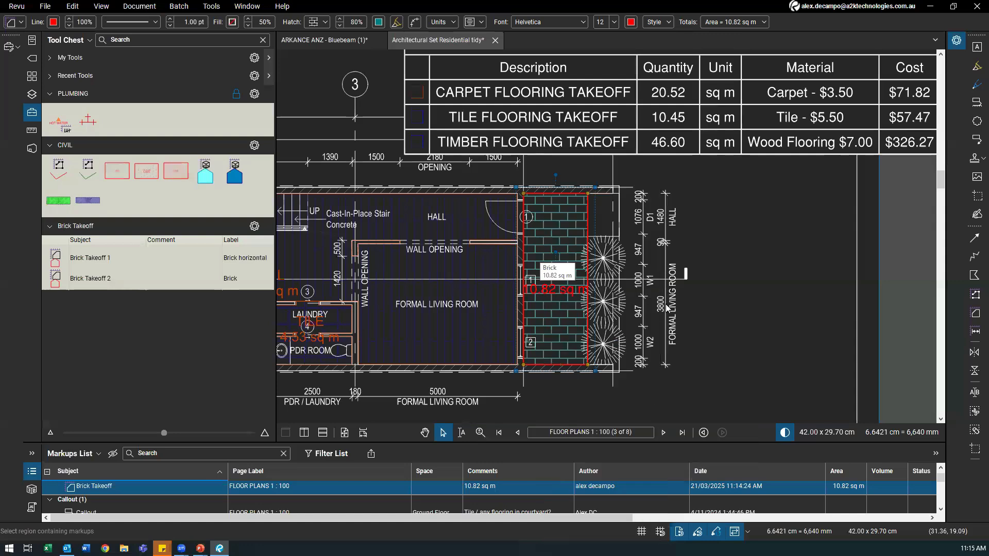
{"action": "left_click", "coordinate": [821, 274]}
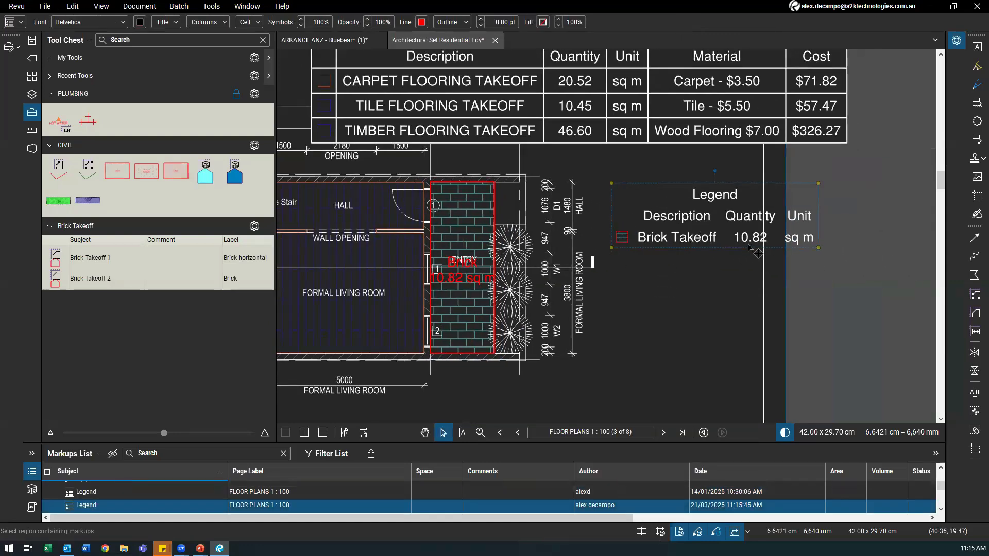
{"action": "left_click", "coordinate": [114, 258]}
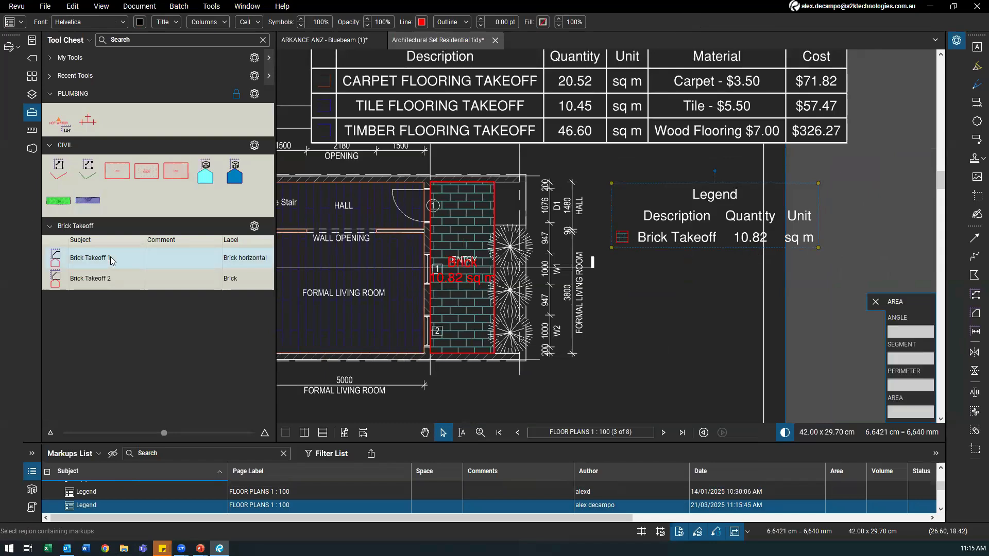
Step: Confirm the Brick Takeoff tool name and draw trial areas with it beside the legend
{"action": "left_click", "coordinate": [117, 257]}
{"action": "key", "text": "Return"}
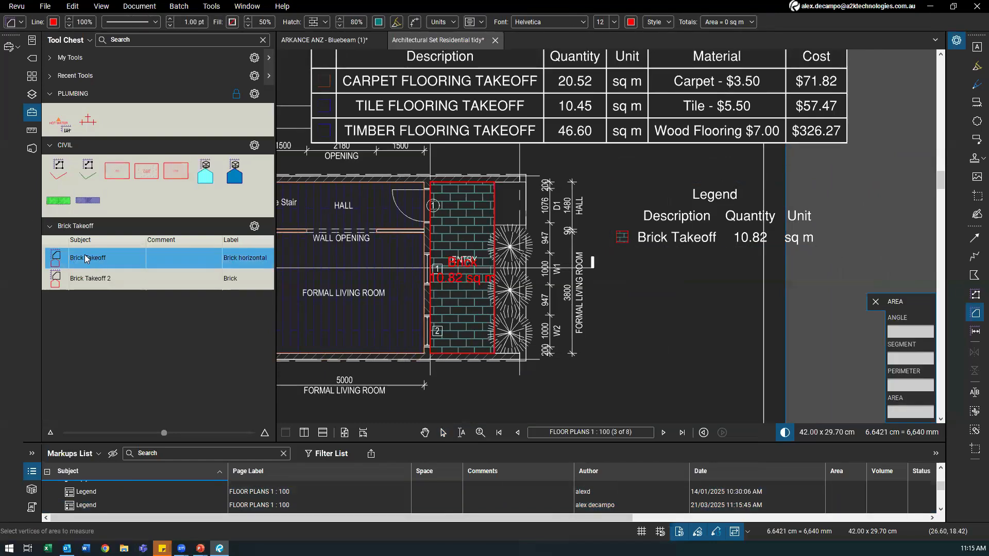
{"action": "left_click_drag", "start_coordinate": [632, 295], "coordinate": [764, 385]}
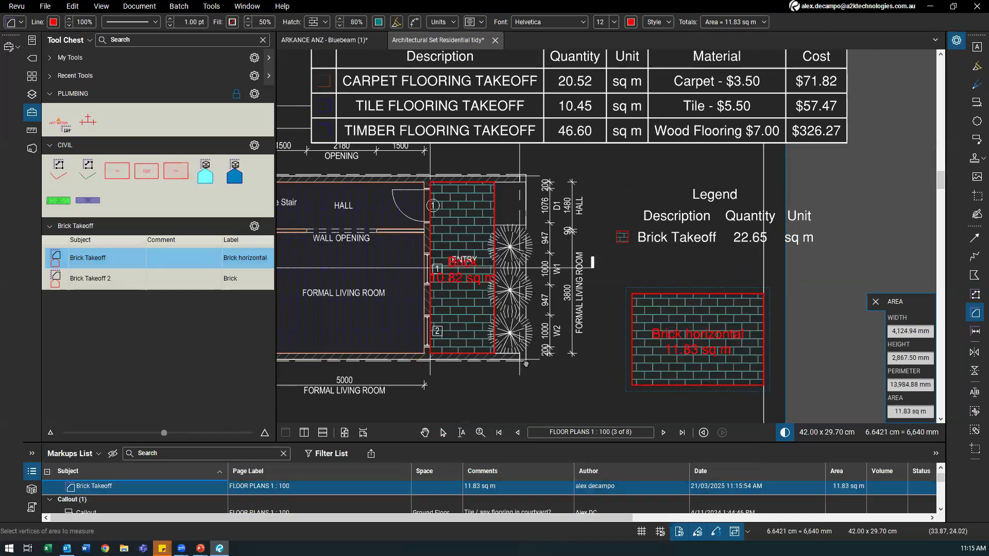
{"action": "scroll", "coordinate": [531, 396], "scroll_direction": "down", "scroll_amount": 1}
{"action": "mouse_move", "coordinate": [518, 335]}
{"action": "left_mouse_down"}
{"action": "mouse_move", "coordinate": [600, 391]}
{"action": "mouse_move", "coordinate": [660, 380]}
{"action": "mouse_move", "coordinate": [691, 390]}
{"action": "left_mouse_up"}
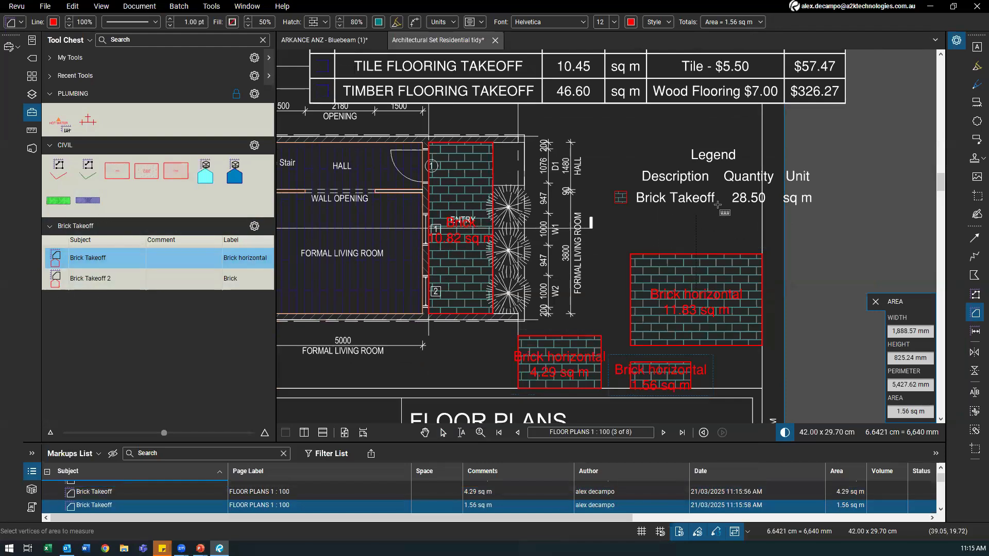
Step: Draw more trial brick areas with Brick Takeoff 2, including a 3.33 sq m one
{"action": "left_click", "coordinate": [101, 278]}
{"action": "left_click", "coordinate": [622, 223]}
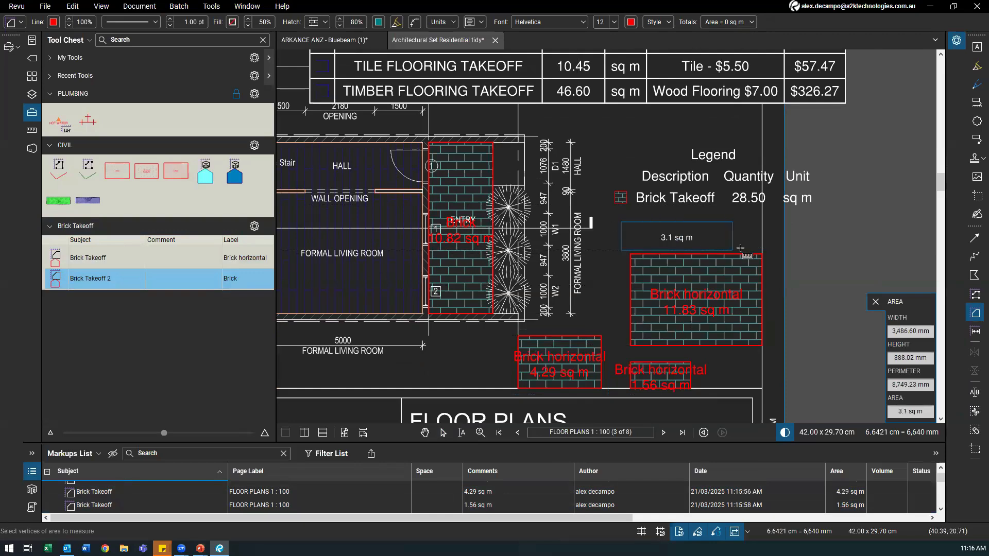
{"action": "left_click", "coordinate": [741, 251]}
{"action": "left_click_drag", "start_coordinate": [726, 237], "coordinate": [794, 254]}
{"action": "left_click_drag", "start_coordinate": [691, 236], "coordinate": [775, 294]}
{"action": "left_click_drag", "start_coordinate": [621, 254], "coordinate": [776, 389]}
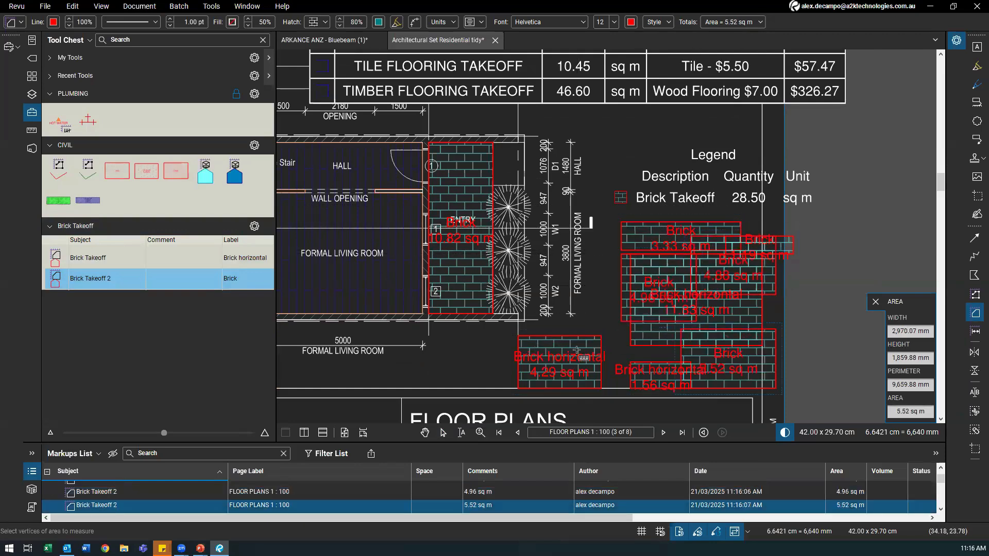
Step: Delete all the trial brick areas so the legend reads 10.82 sq m again
{"action": "key", "text": "Escape"}
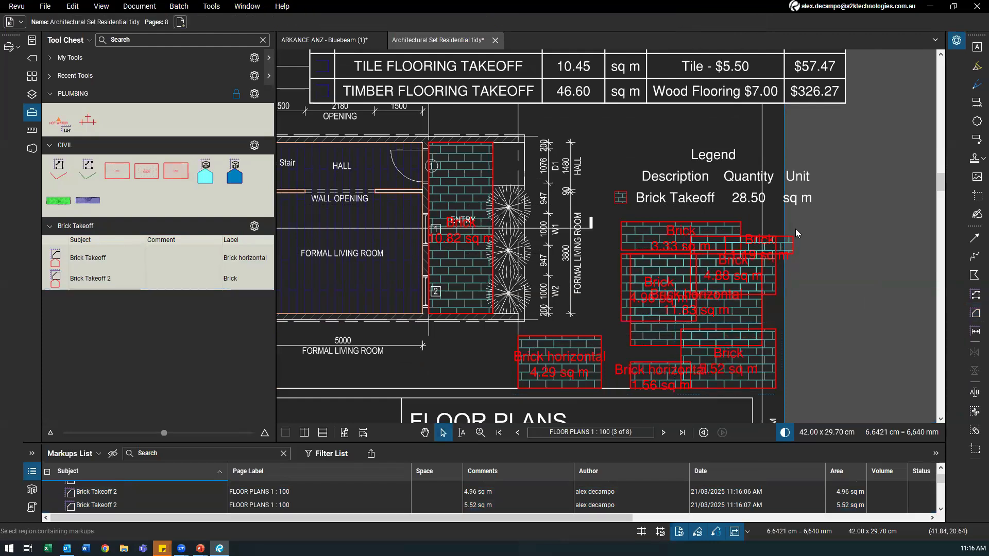
{"action": "left_click_drag", "start_coordinate": [538, 386], "coordinate": [531, 396]}
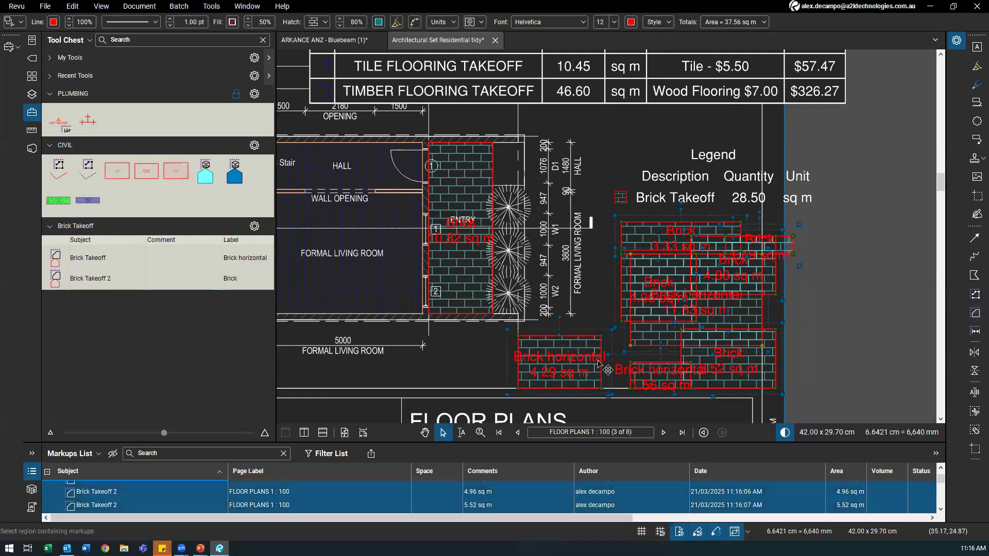
{"action": "key", "text": "Delete"}
Step: Draw and delete a trial 4.47 sq m Brick Takeoff 2 area, and enlarge the Markups List
{"action": "left_click", "coordinate": [60, 279]}
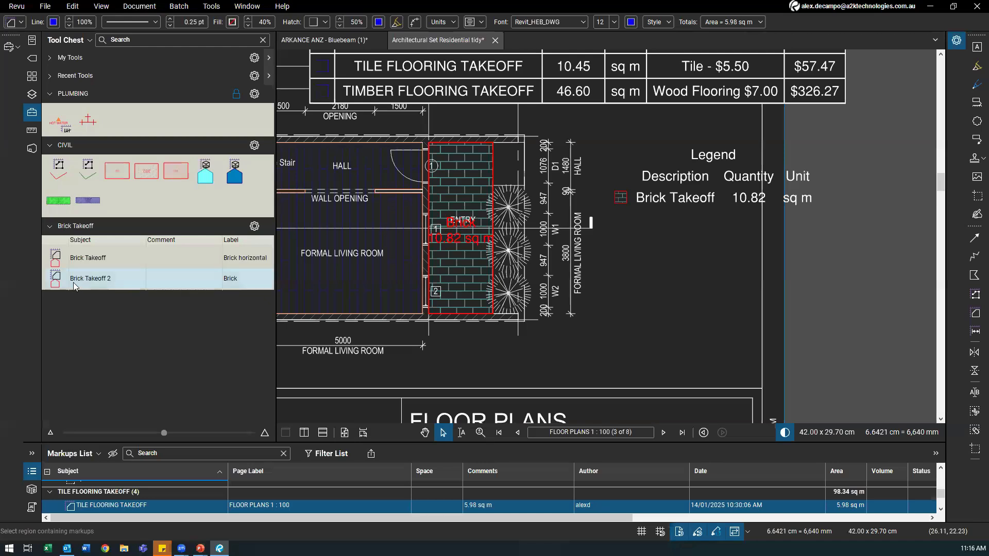
{"action": "left_click_drag", "start_coordinate": [628, 271], "coordinate": [713, 324]}
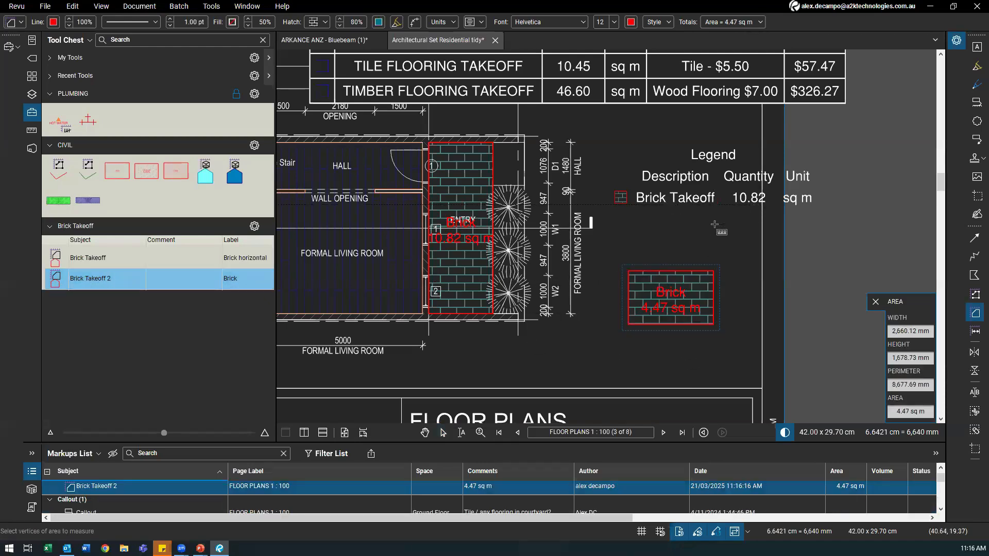
{"action": "key", "text": "Escape"}
{"action": "left_click", "coordinate": [655, 290]}
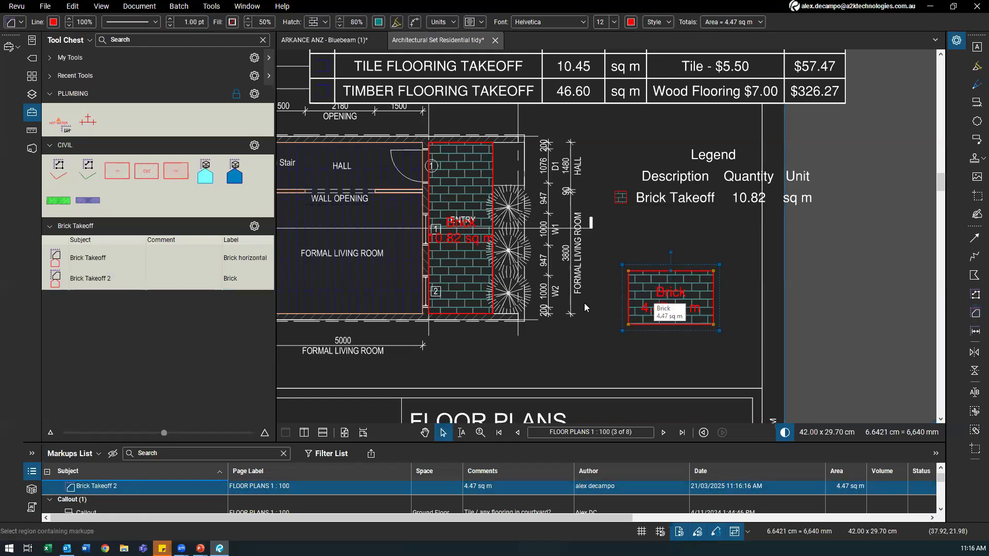
{"action": "left_click_drag", "start_coordinate": [406, 445], "coordinate": [397, 373]}
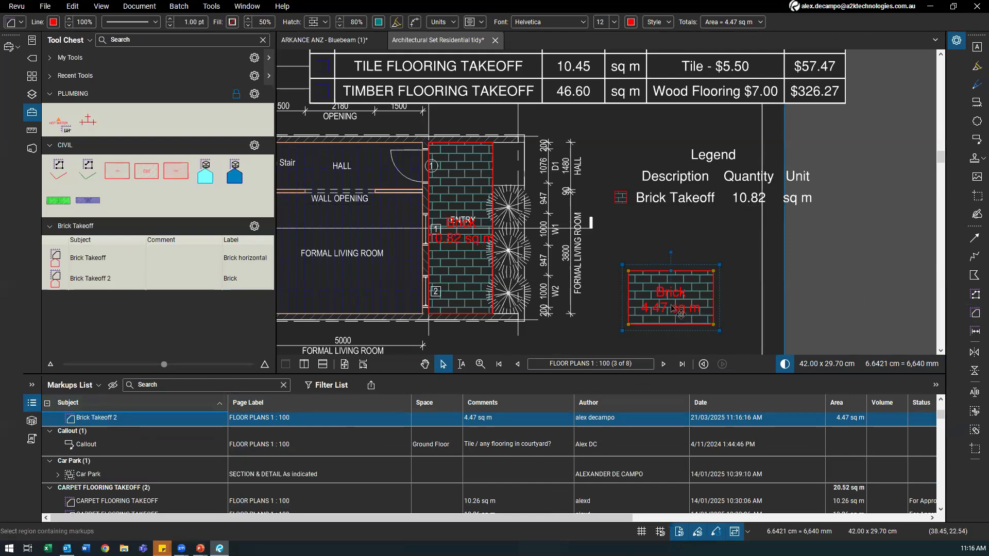
{"action": "key", "text": "Delete"}
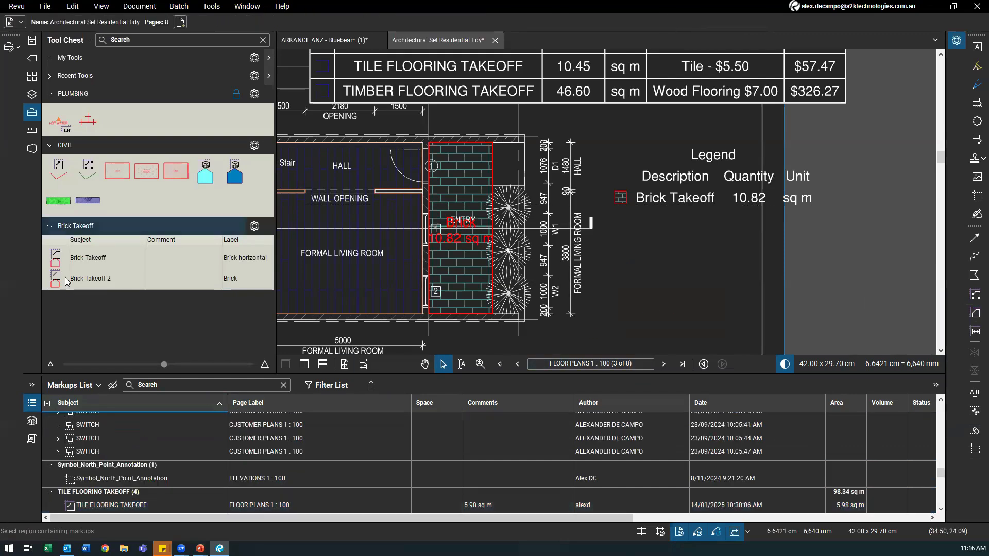
Step: Pan to the takeoff legend and select the Takeoff Legend table
{"action": "scroll", "coordinate": [613, 299], "scroll_direction": "down", "scroll_amount": 1}
{"action": "left_click_drag", "start_coordinate": [633, 296], "coordinate": [680, 321]}
{"action": "scroll", "coordinate": [651, 307], "scroll_direction": "down", "scroll_amount": 2}
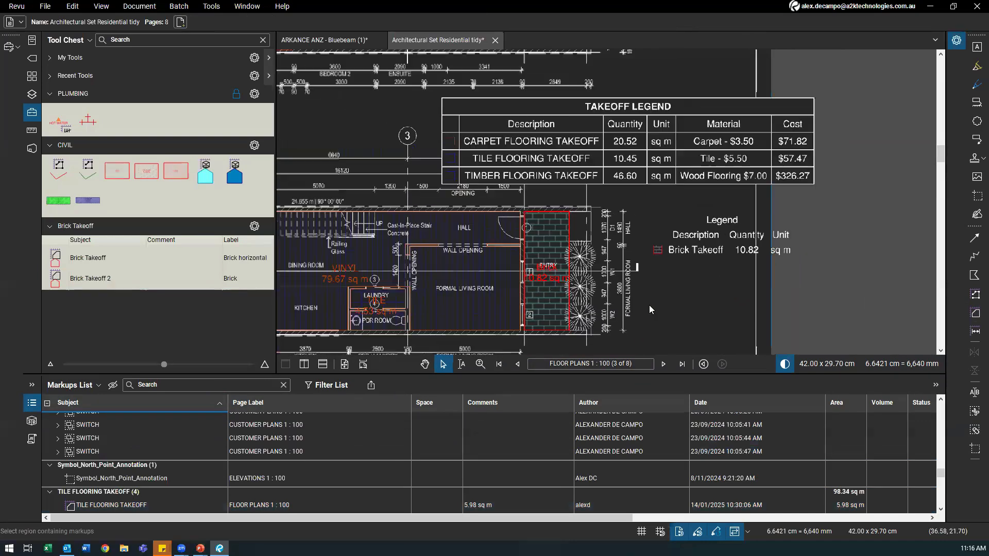
{"action": "scroll", "coordinate": [670, 191], "scroll_direction": "up", "scroll_amount": 1}
{"action": "left_click", "coordinate": [608, 156]}
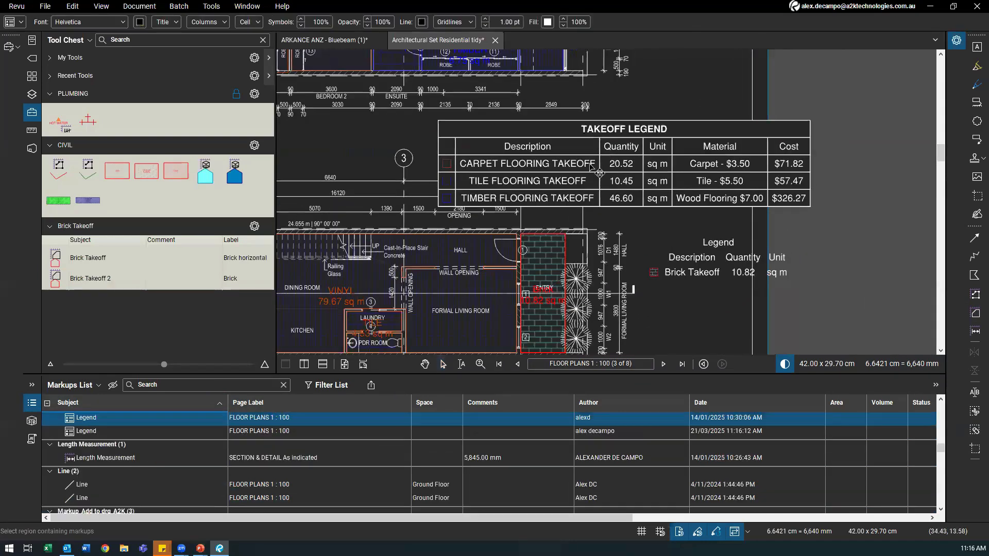
{"action": "scroll", "coordinate": [717, 247], "scroll_direction": "up", "scroll_amount": 2}
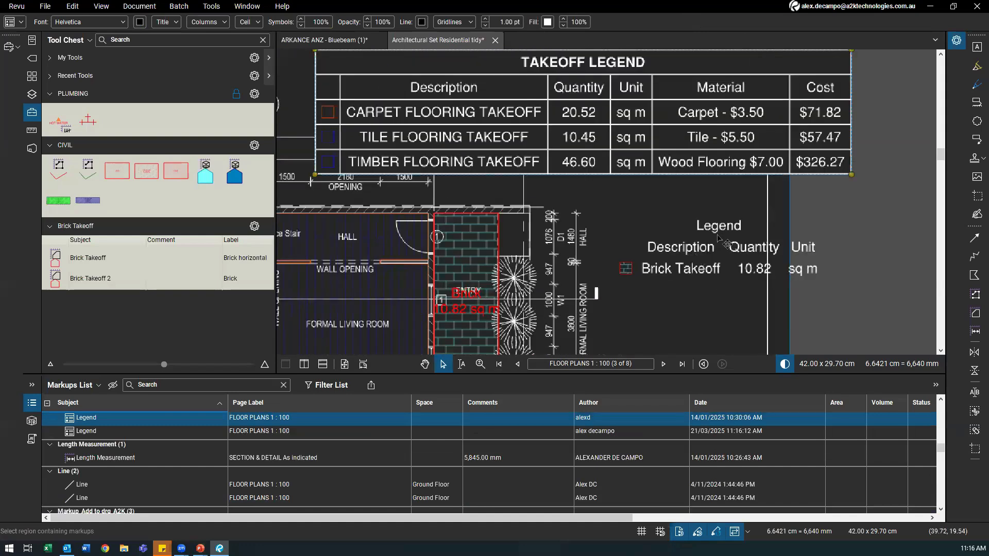
Step: Select the brick Legend and then the Takeoff Legend table
{"action": "left_click", "coordinate": [691, 229]}
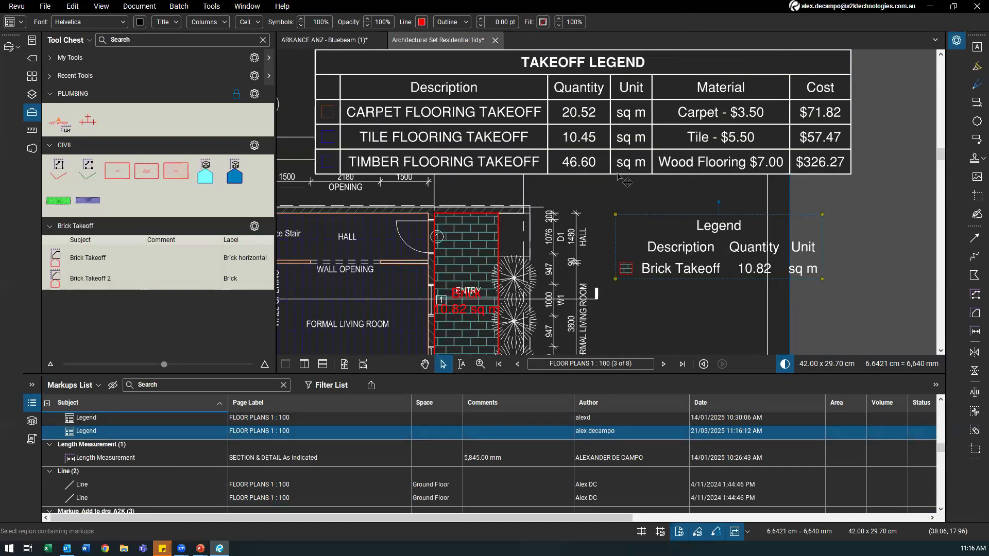
{"action": "left_click", "coordinate": [613, 108]}
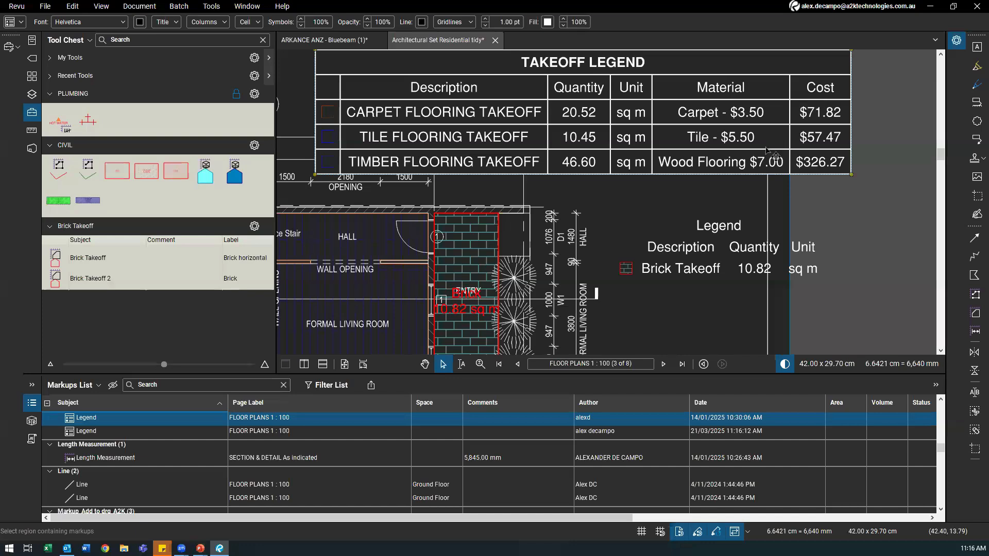
{"action": "scroll", "coordinate": [565, 275], "scroll_direction": "down", "scroll_amount": 5}
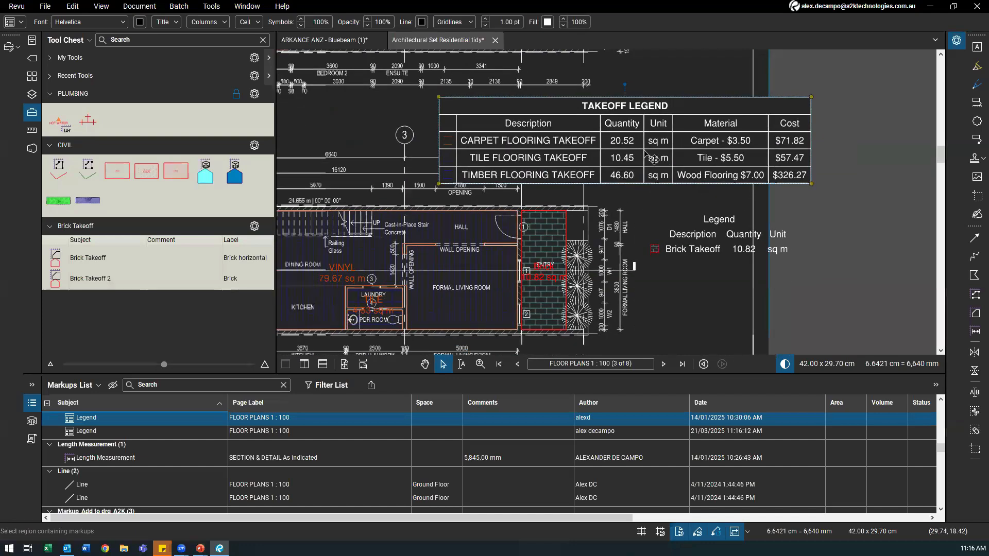
{"action": "key", "text": "v"}
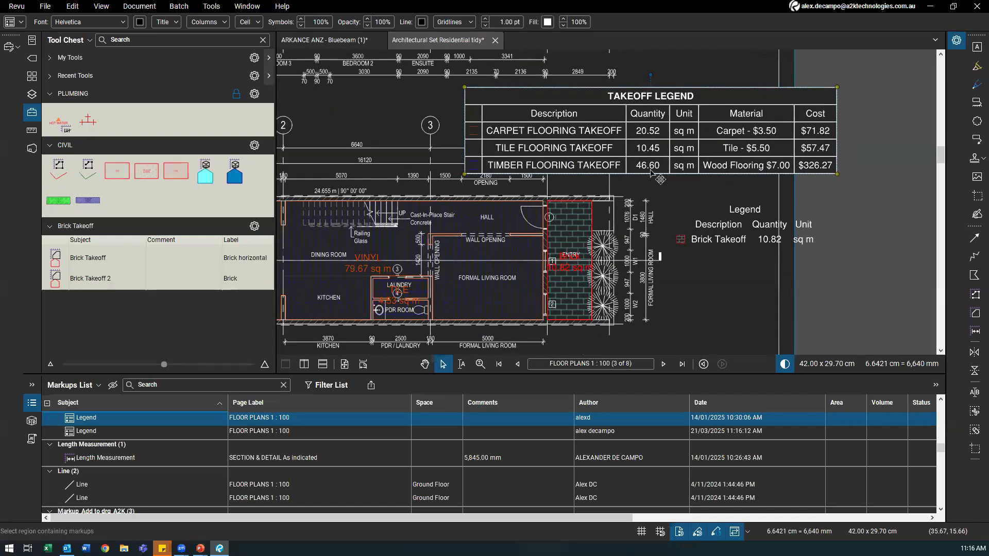
{"action": "scroll", "coordinate": [477, 283], "scroll_direction": "down", "scroll_amount": 1}
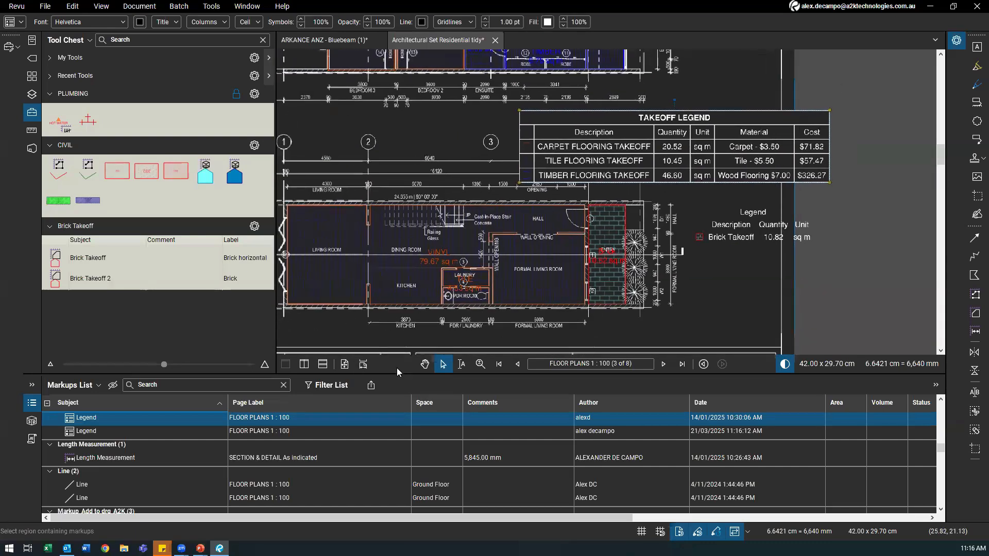
{"action": "scroll", "coordinate": [140, 471], "scroll_direction": "up", "scroll_amount": 2}
Step: Show the 79.67 sq m vinyl area's Material and $239.01 Cost in the Markups List, sorted by Cost
{"action": "left_click", "coordinate": [491, 270]}
{"action": "left_click_drag", "start_coordinate": [473, 269], "coordinate": [430, 266]}
{"action": "scroll", "coordinate": [429, 265], "scroll_direction": "up", "scroll_amount": 1}
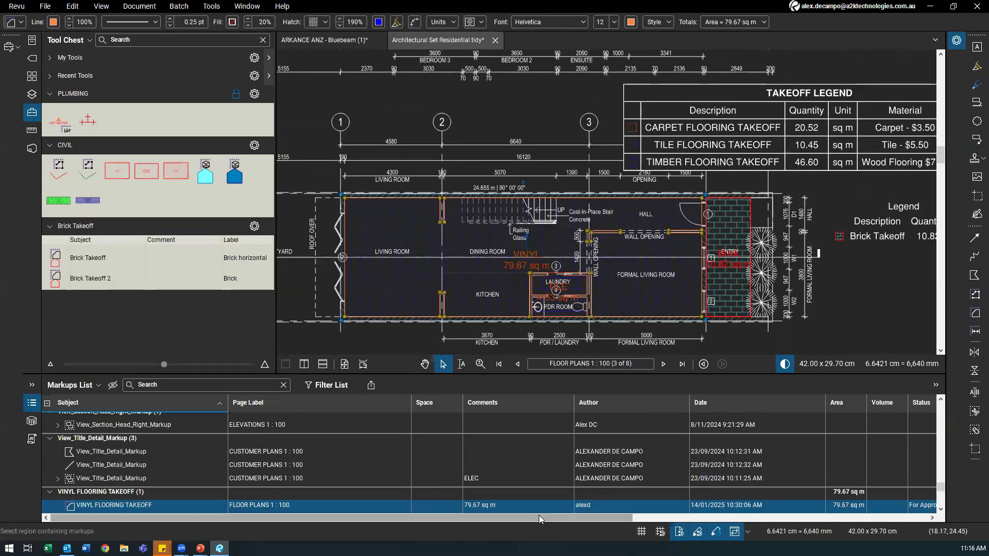
{"action": "left_click_drag", "start_coordinate": [538, 518], "coordinate": [643, 504]}
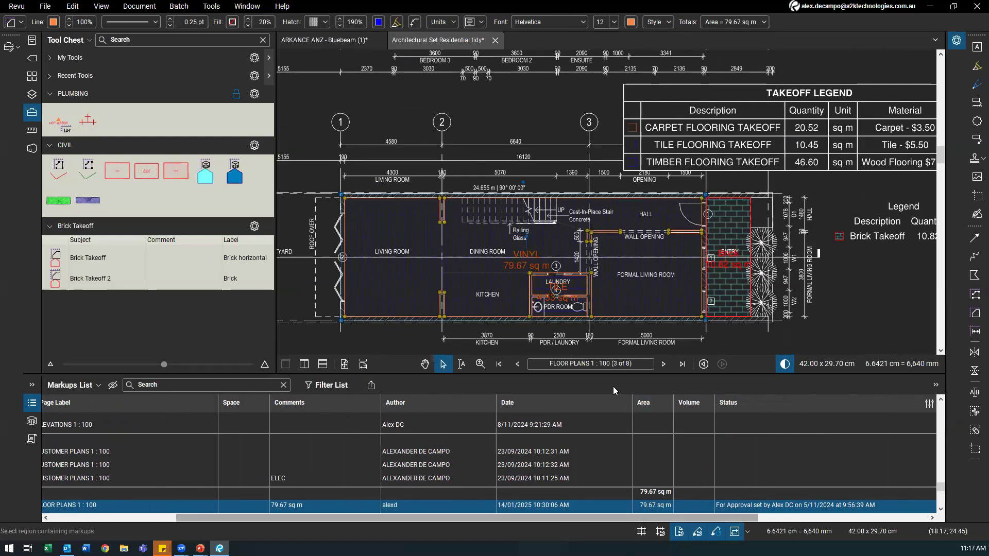
{"action": "scroll", "coordinate": [379, 174], "scroll_direction": "down", "scroll_amount": 2}
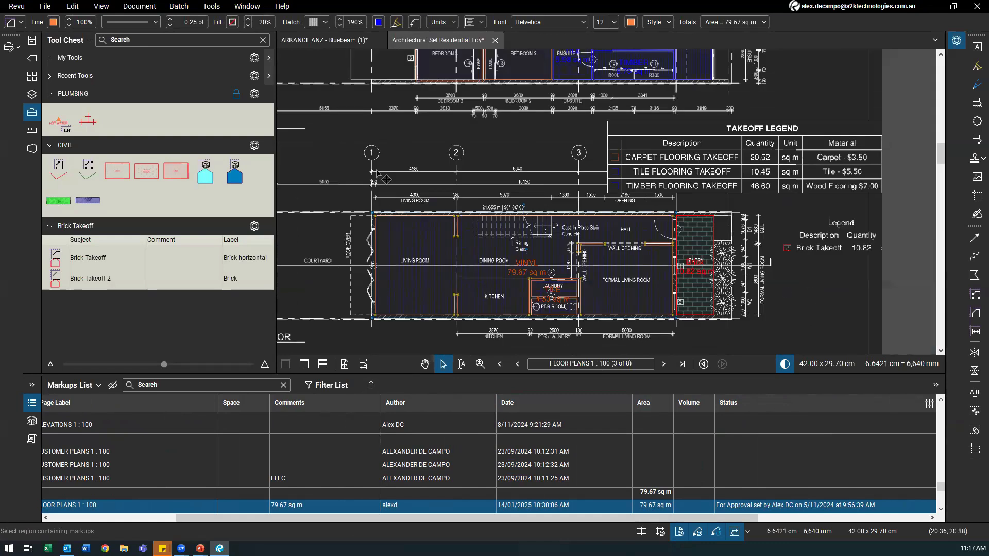
{"action": "left_click_drag", "start_coordinate": [529, 278], "coordinate": [421, 193]}
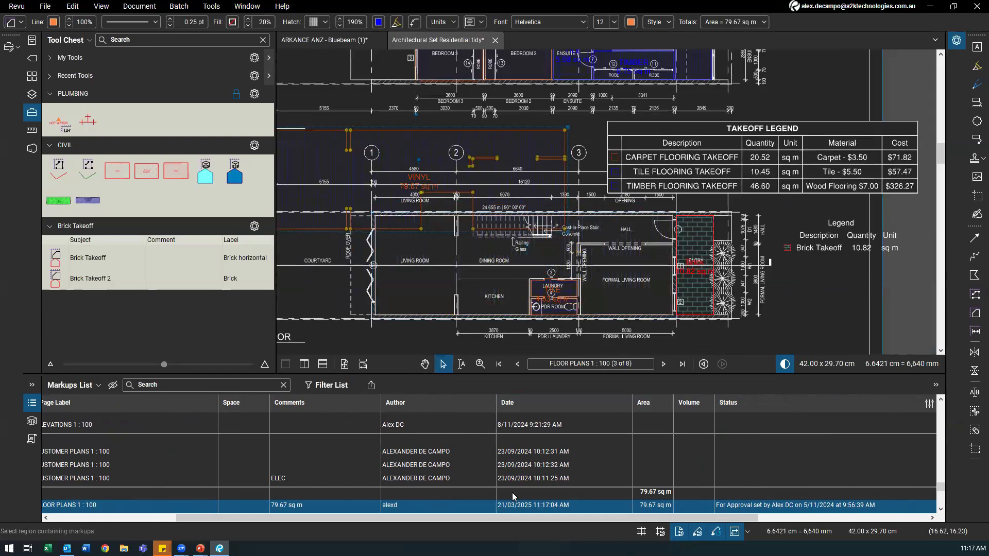
{"action": "key", "text": "ctrl+z"}
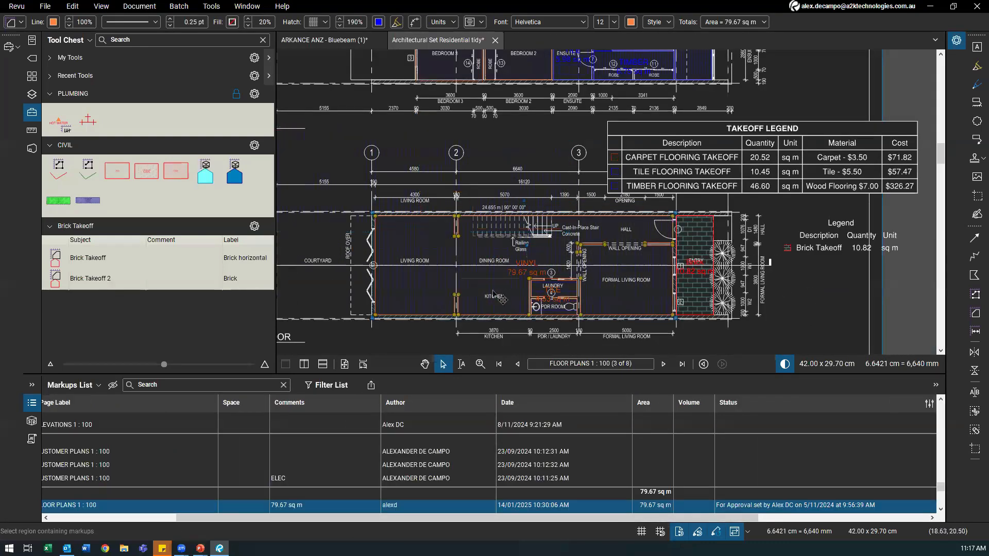
{"action": "left_click_drag", "start_coordinate": [669, 519], "coordinate": [860, 527]}
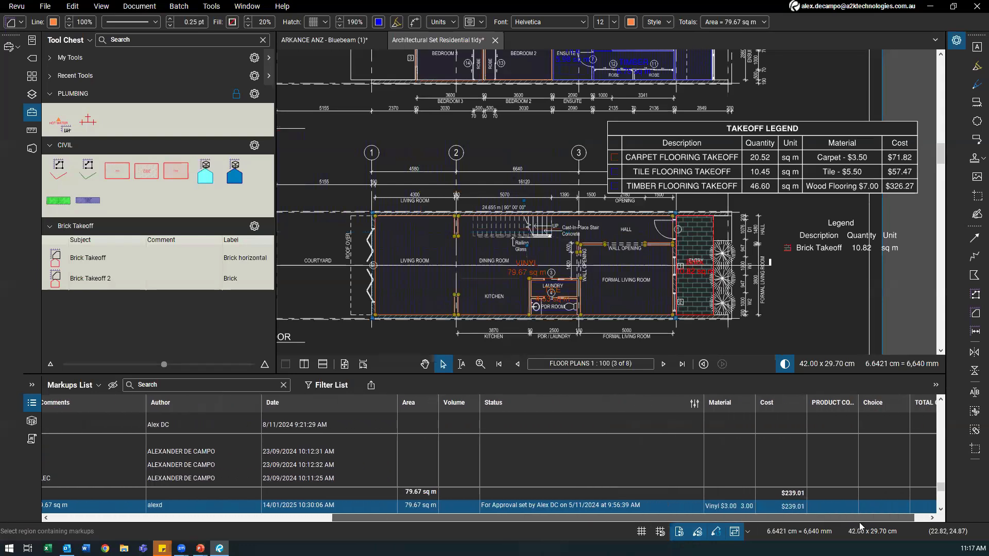
{"action": "left_click", "coordinate": [751, 405]}
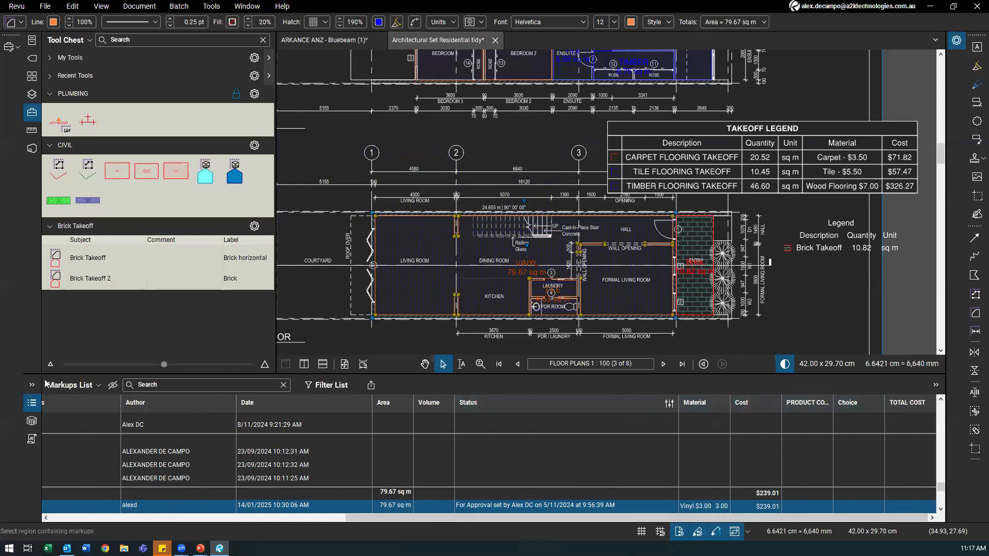
{"action": "left_click", "coordinate": [67, 385]}
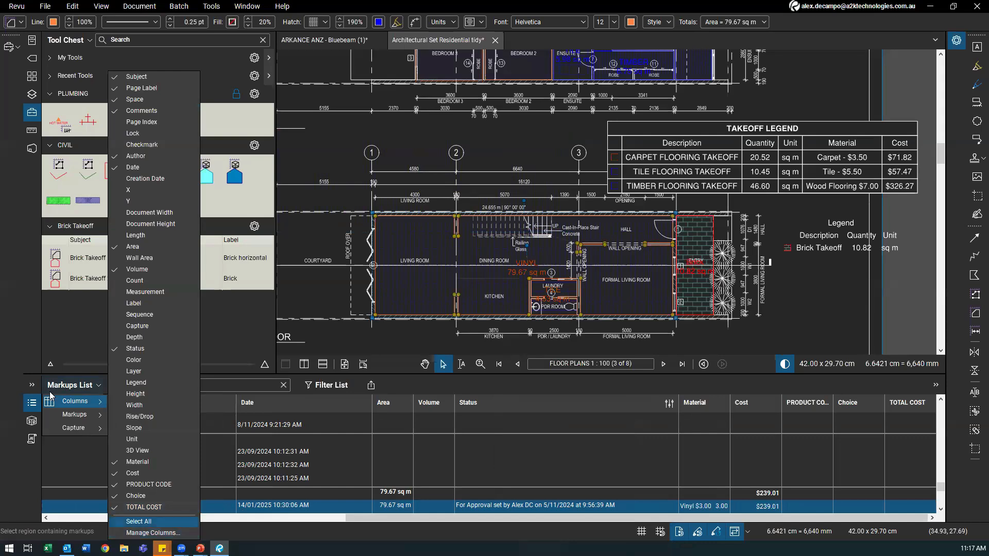
Step: Delete the old TOTAL COST, Choice, PRODUCT CODE, Cost and Material custom columns
{"action": "left_click", "coordinate": [150, 532]}
{"action": "left_click", "coordinate": [519, 118]}
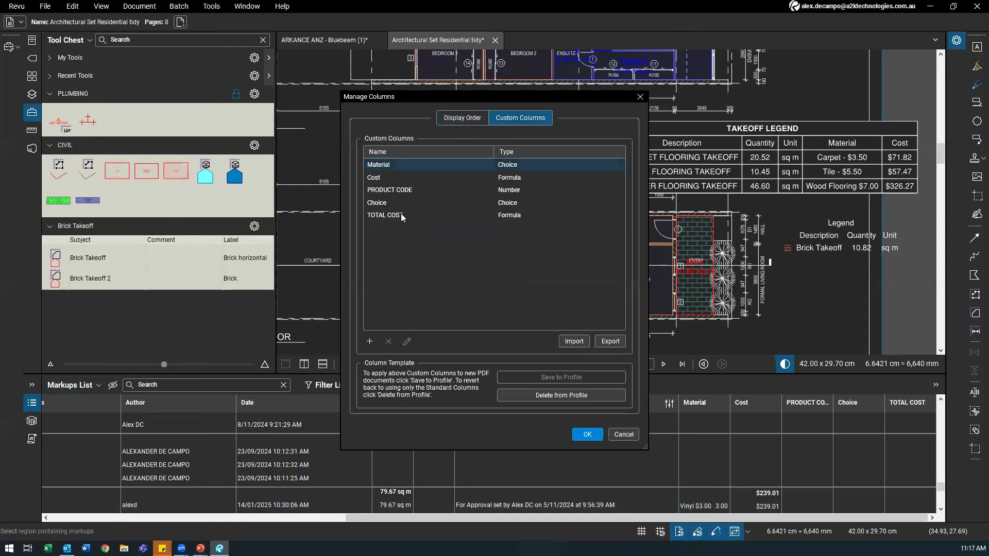
{"action": "left_click", "coordinate": [414, 214]}
{"action": "left_click", "coordinate": [388, 342]}
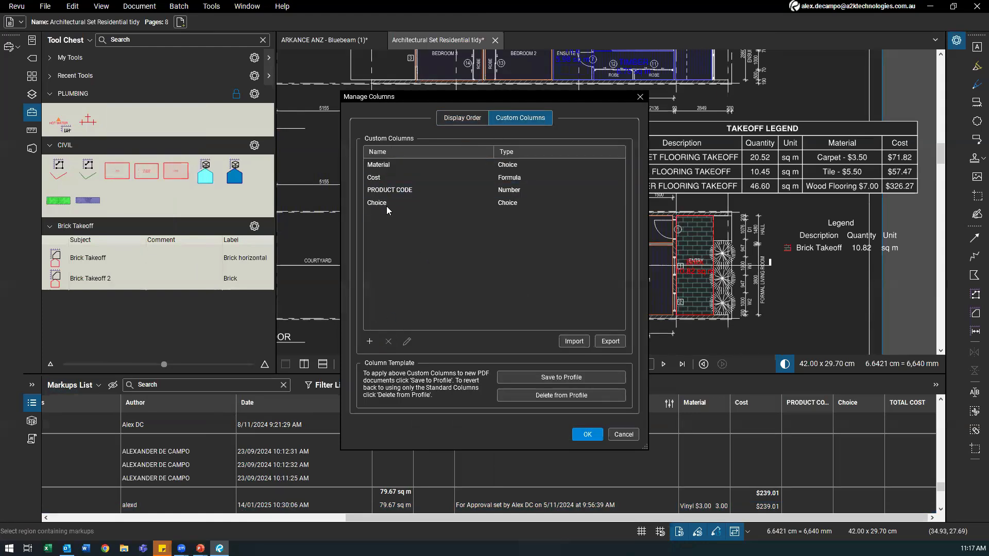
{"action": "left_click", "coordinate": [389, 342]}
{"action": "left_click", "coordinate": [395, 189]}
{"action": "left_click", "coordinate": [388, 341]}
{"action": "left_click", "coordinate": [376, 177]}
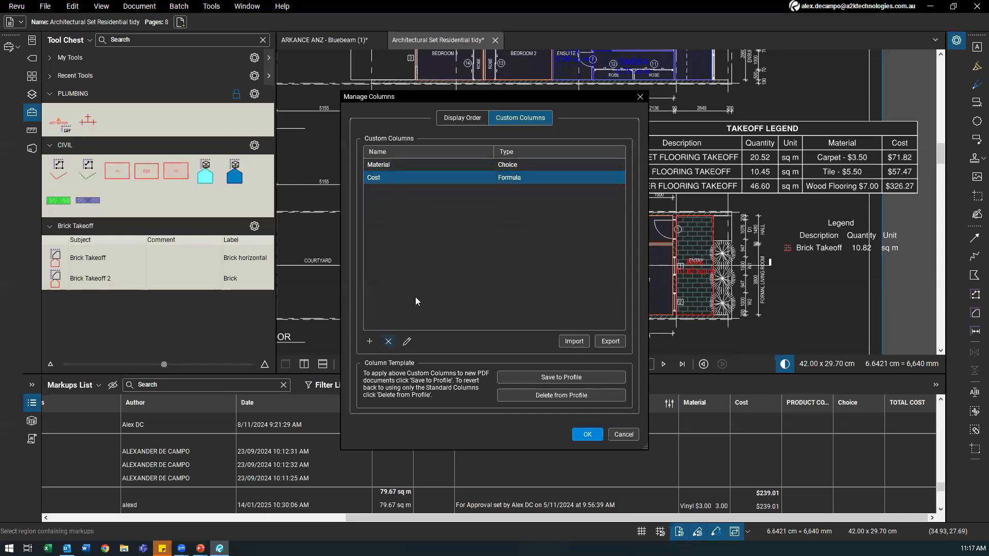
{"action": "key", "text": "Delete"}
{"action": "left_click", "coordinate": [400, 164]}
{"action": "left_click", "coordinate": [389, 342]}
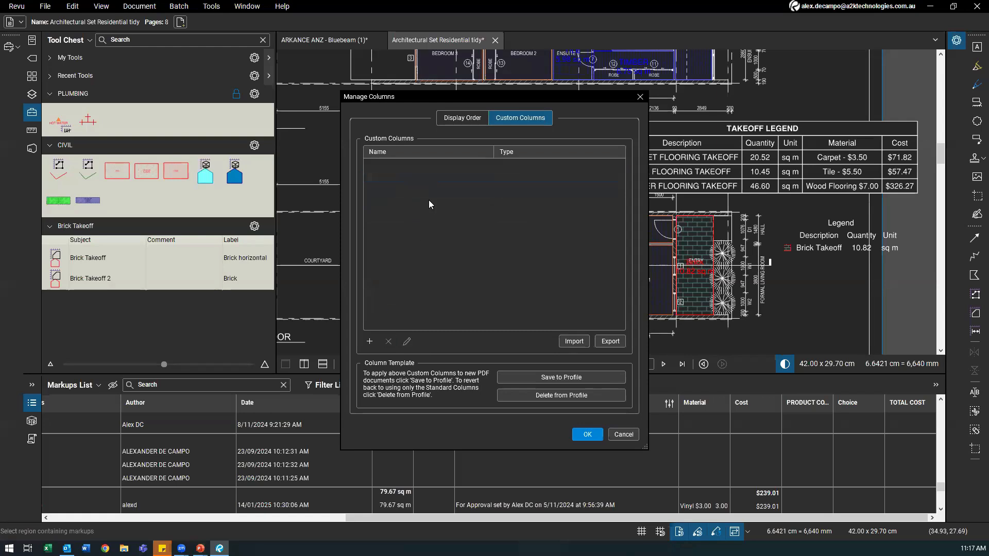
Step: Add a Material selection custom column and change its type to Choice
{"action": "left_click", "coordinate": [371, 342]}
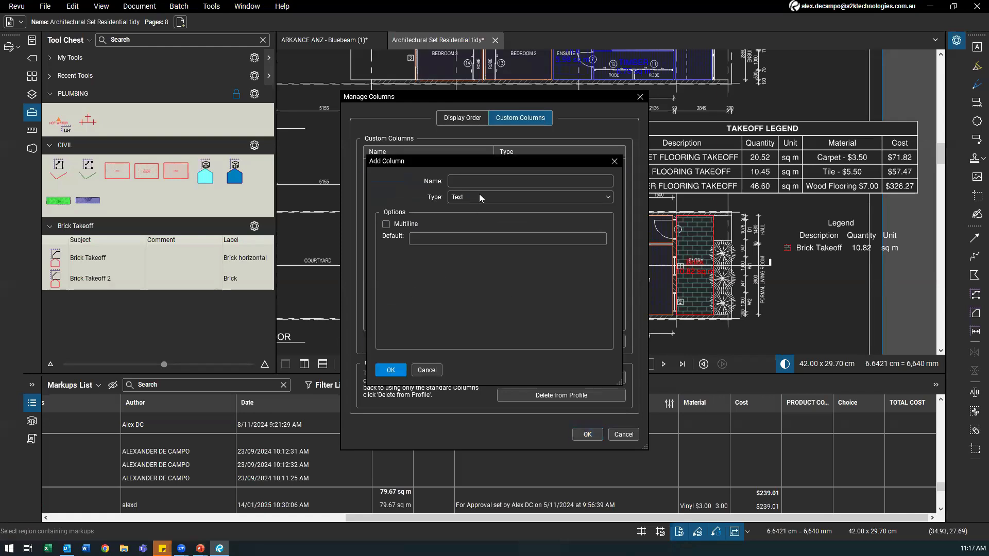
{"action": "left_click", "coordinate": [466, 184]}
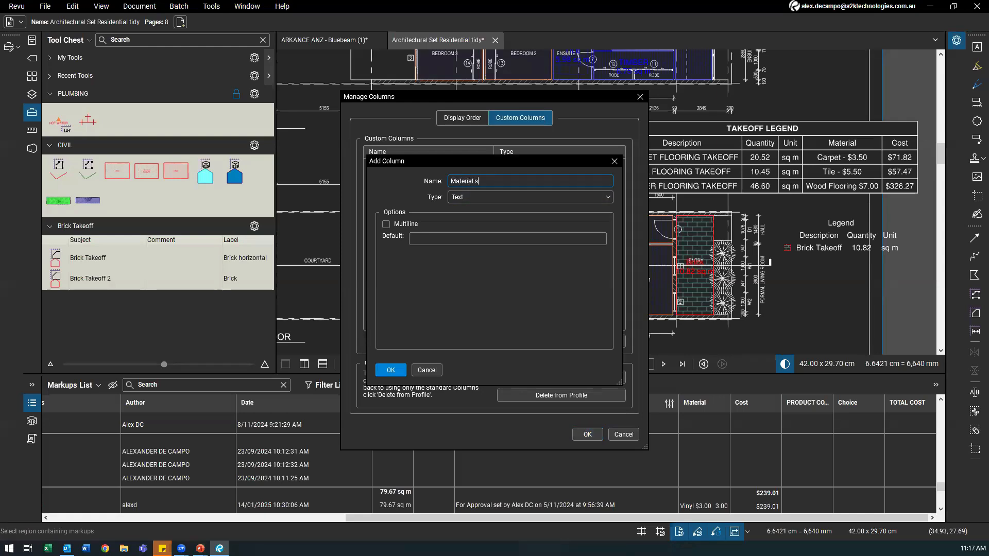
{"action": "key", "text": "Return"}
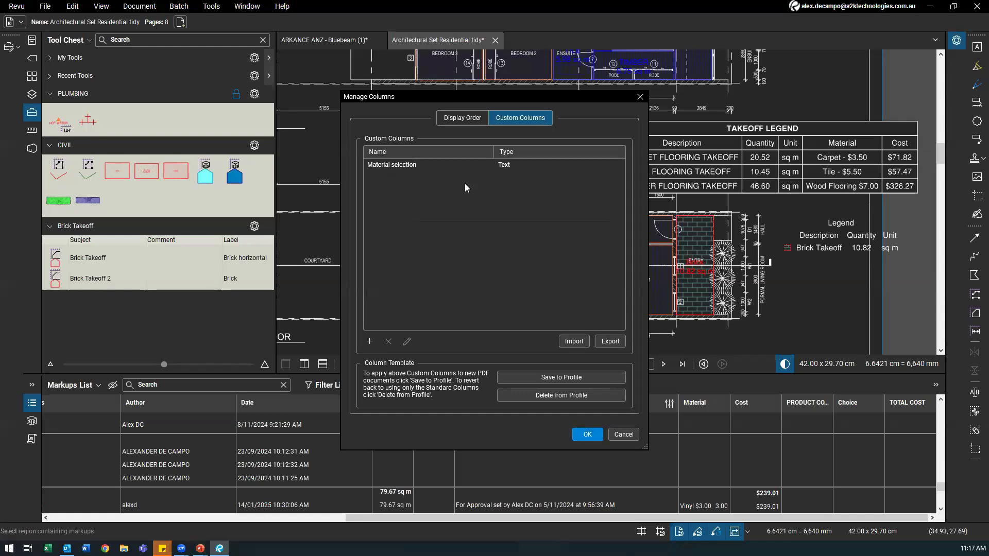
{"action": "left_click", "coordinate": [401, 168]}
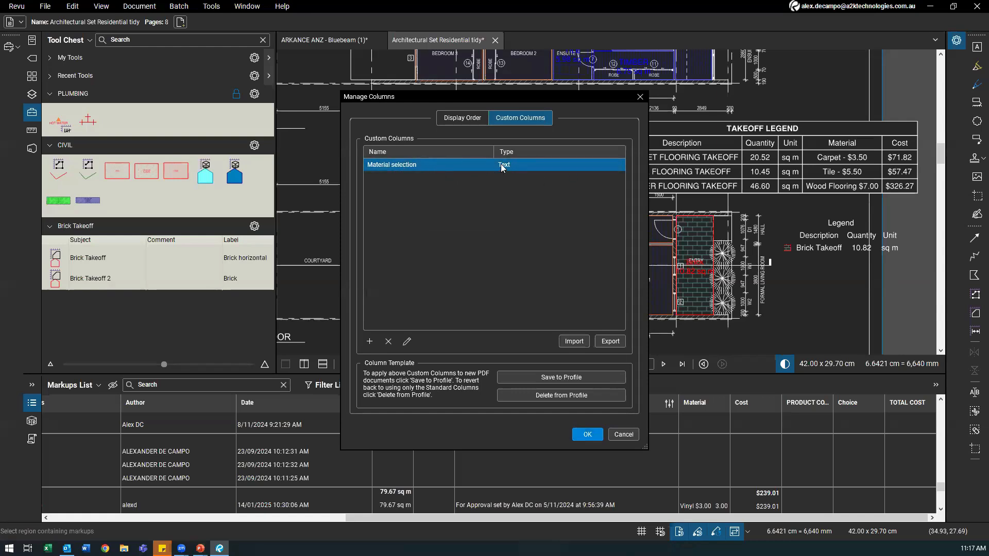
{"action": "left_click", "coordinate": [407, 342]}
{"action": "left_click", "coordinate": [465, 200]}
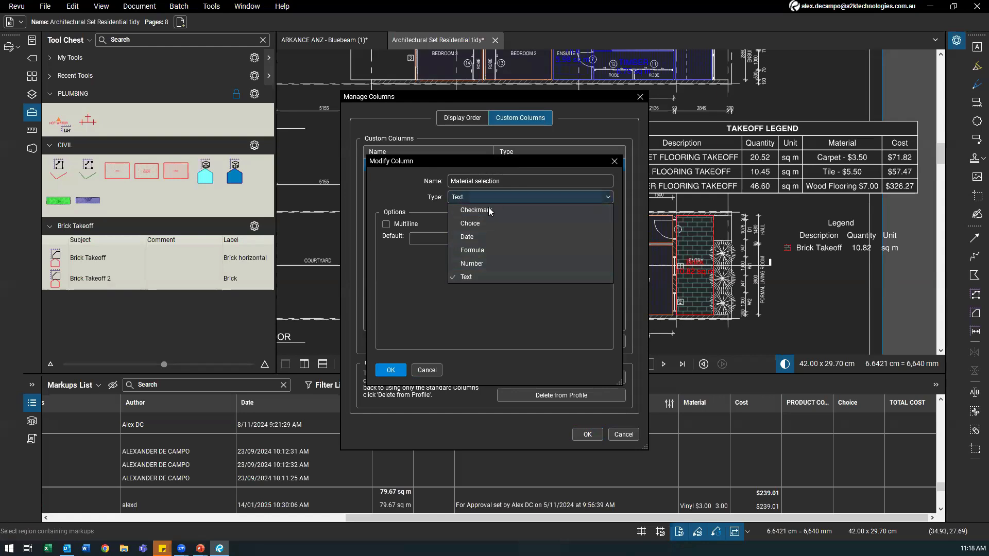
{"action": "left_click", "coordinate": [483, 223]}
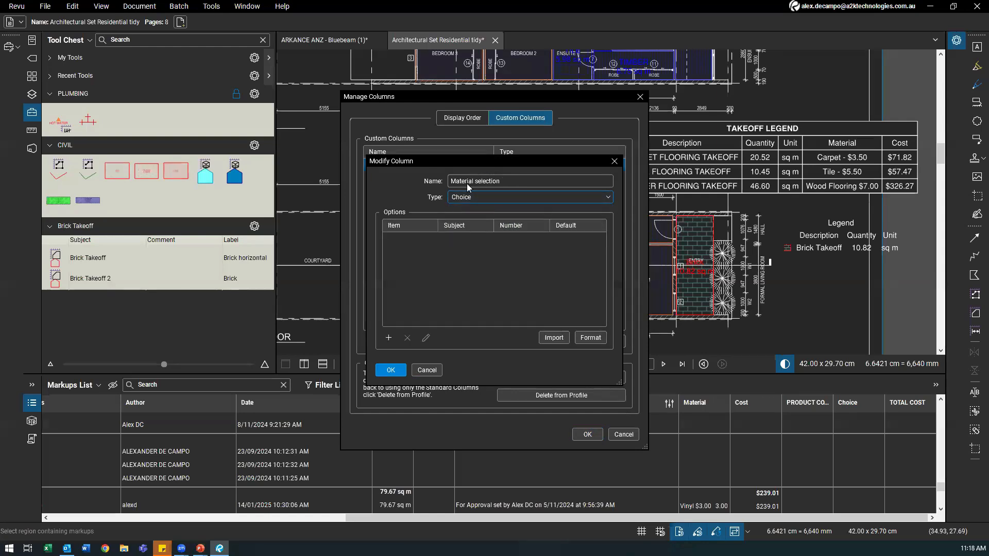
Step: Add a Brick 1 choice option with subject Brick Takeoff and value 10
{"action": "left_click", "coordinate": [476, 196]}
{"action": "left_click", "coordinate": [463, 223]}
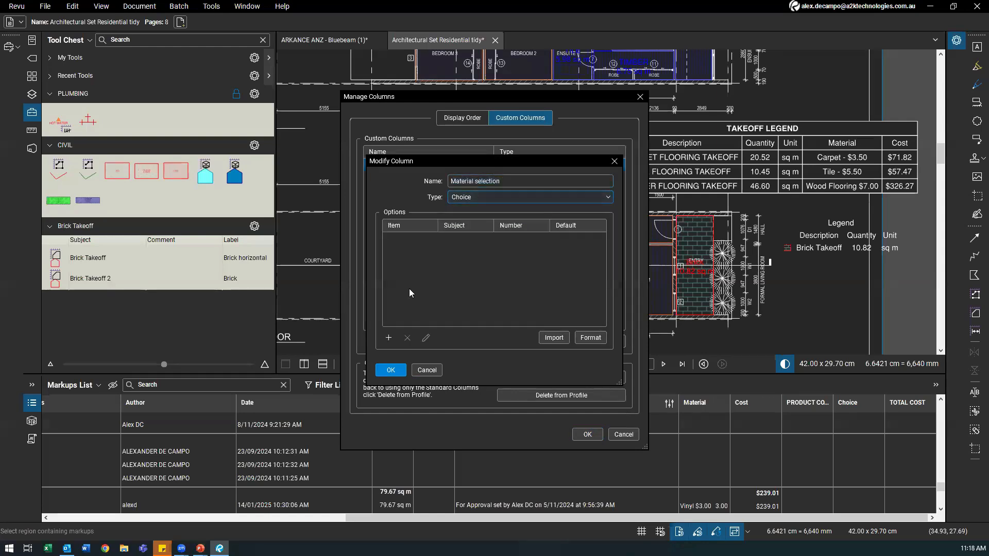
{"action": "left_click", "coordinate": [388, 338]}
{"action": "type", "text": "Brick 1"}
{"action": "key", "text": "Tab"}
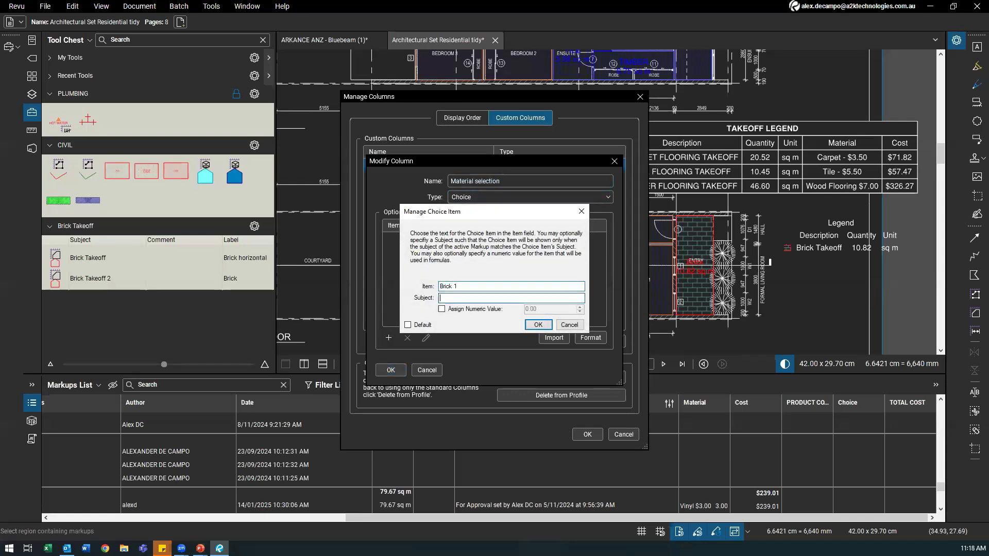
{"action": "left_click", "coordinate": [443, 310]}
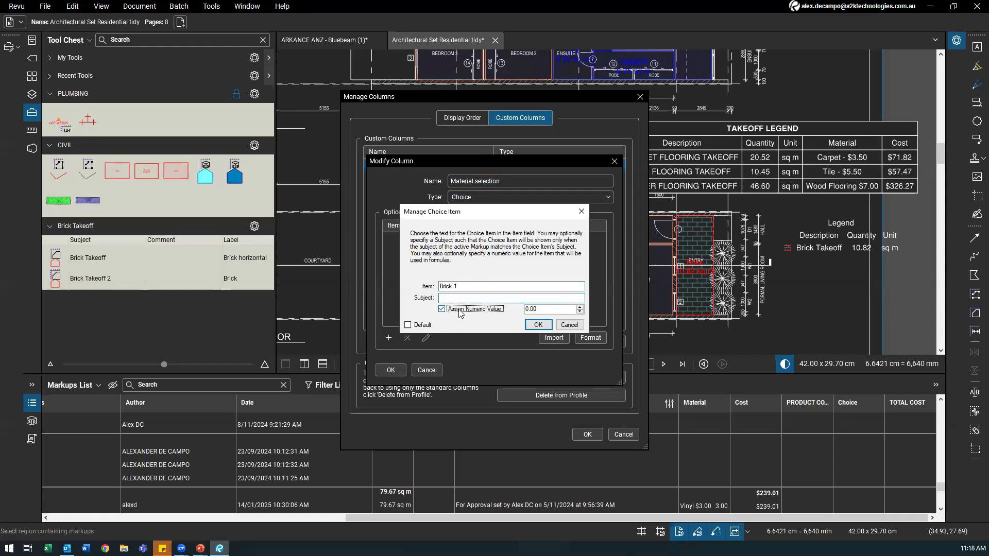
{"action": "key", "text": "Tab"}
{"action": "type", "text": "1"}
{"action": "left_click", "coordinate": [451, 300]}
{"action": "type", "text": "Br"}
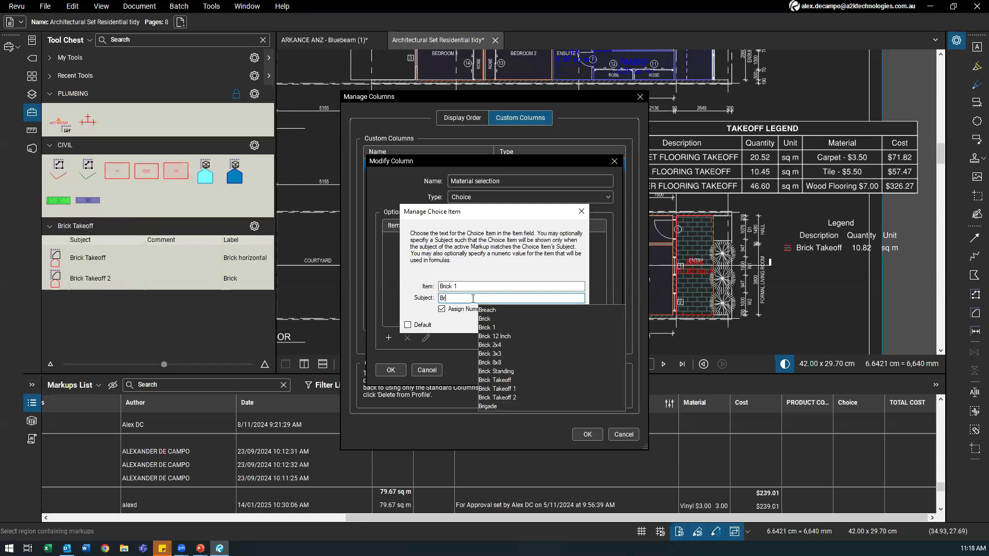
{"action": "type", "text": "ick Take"}
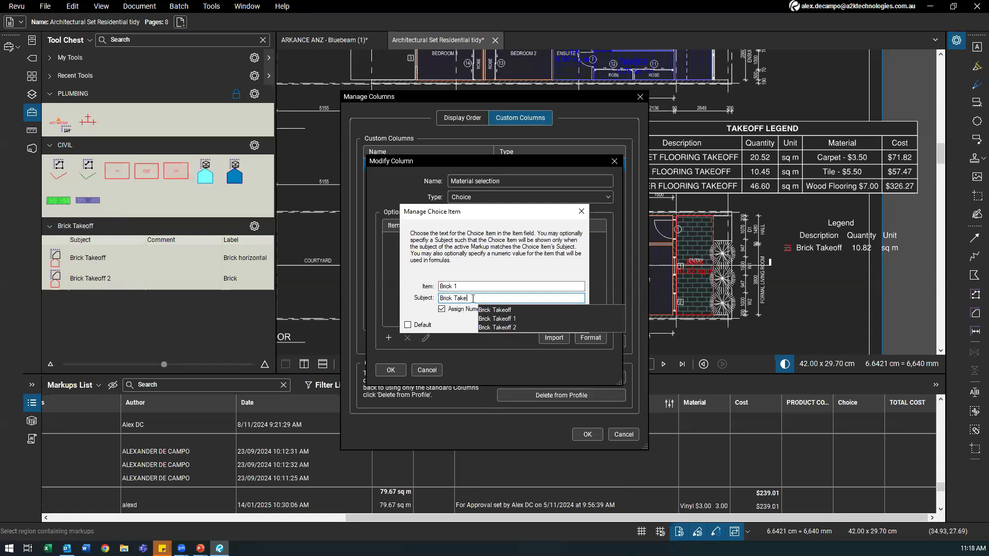
{"action": "left_click", "coordinate": [495, 310]}
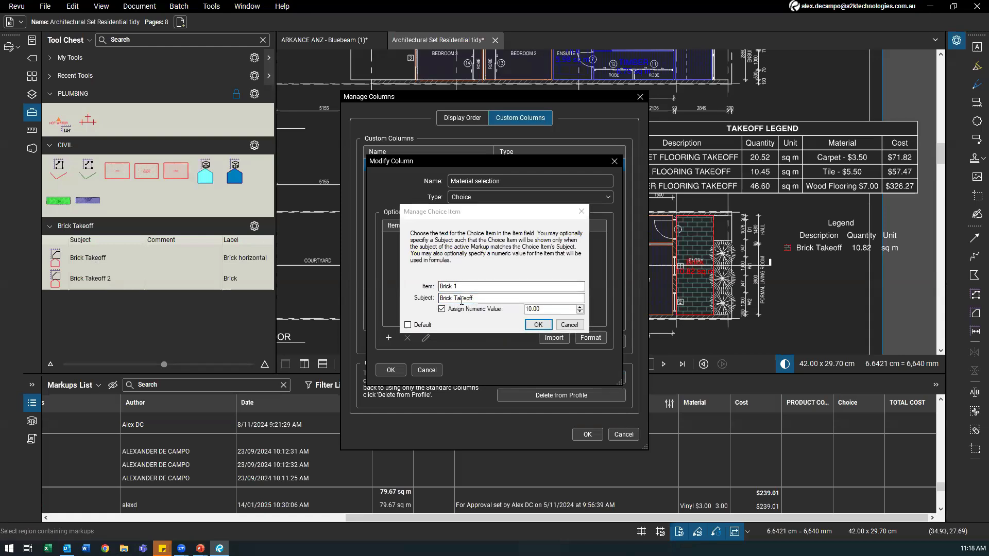
{"action": "left_click_drag", "start_coordinate": [463, 286], "coordinate": [430, 290]}
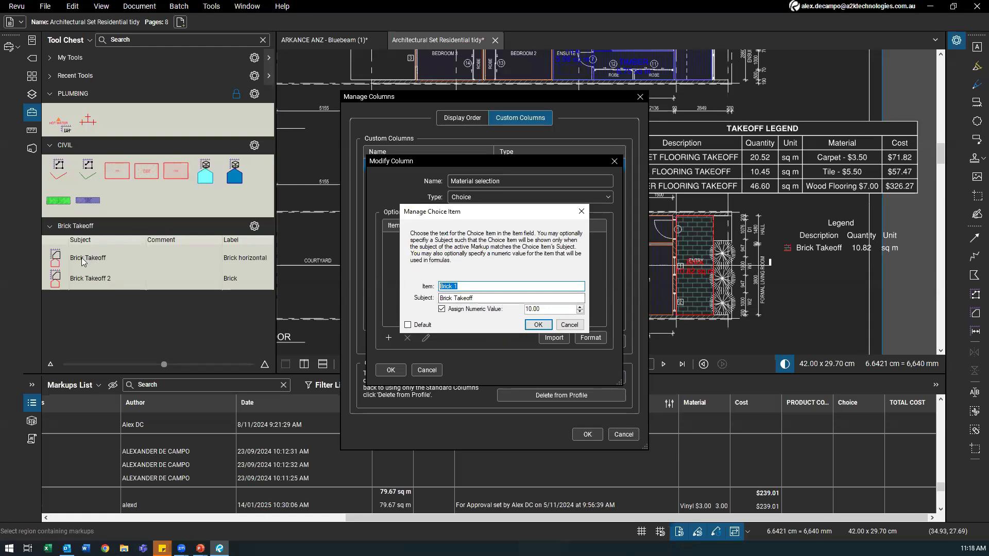
{"action": "left_click", "coordinate": [536, 325]}
Step: Add a Brick 2 choice option with value 15 and save the column
{"action": "left_click", "coordinate": [389, 338]}
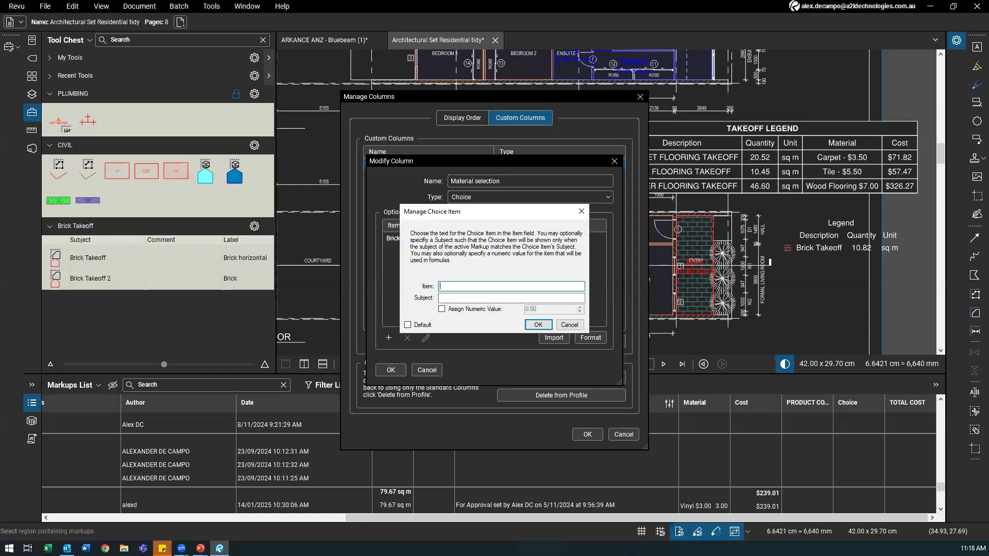
{"action": "type", "text": "Brick2"}
{"action": "left_click", "coordinate": [442, 309]}
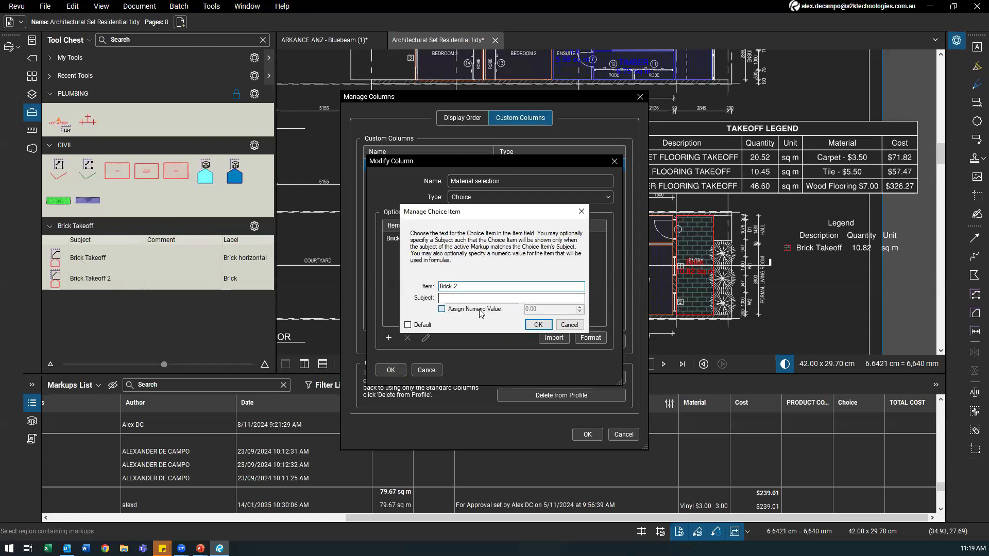
{"action": "type", "text": "15"}
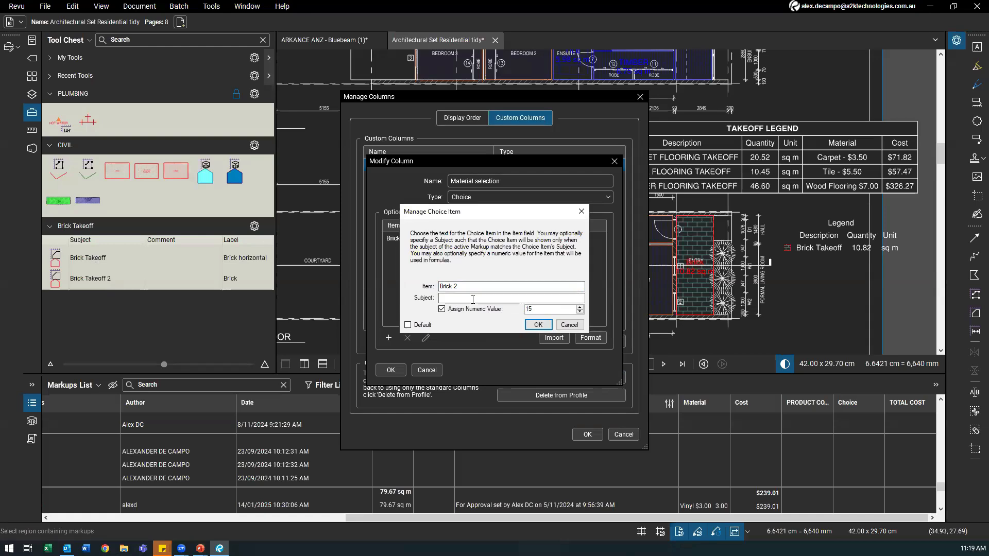
{"action": "left_click", "coordinate": [537, 324]}
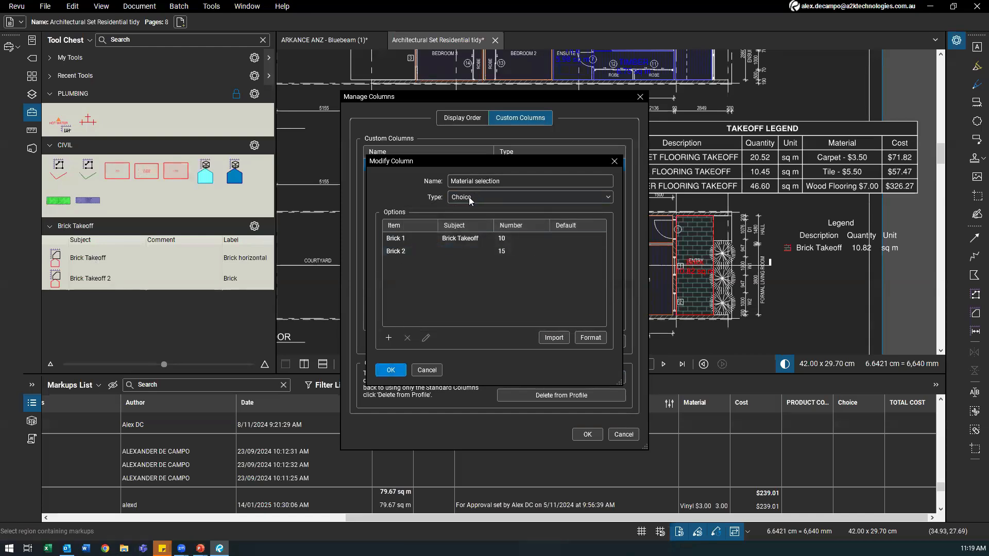
{"action": "left_click", "coordinate": [391, 370]}
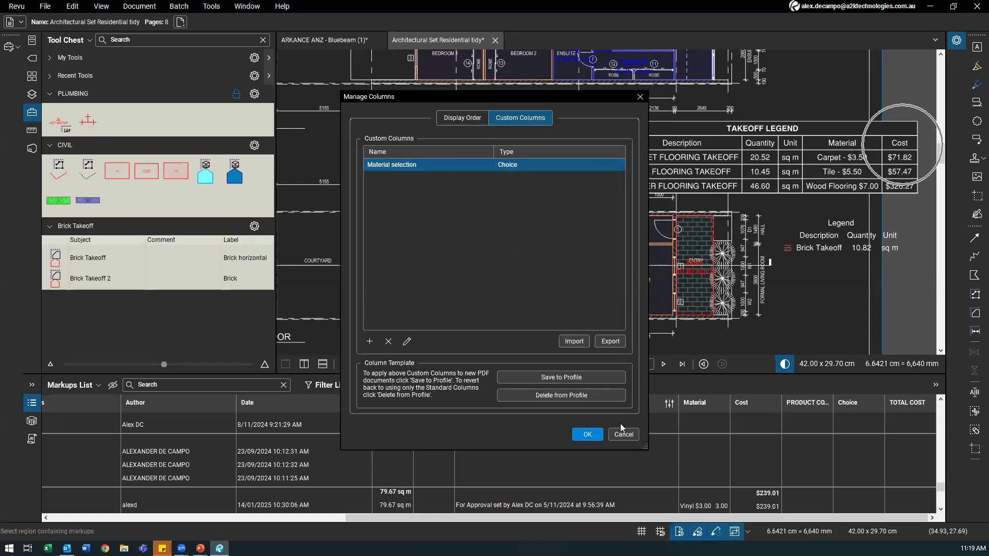
Step: Close the column manager and show the Properties panel for the Brick Takeoff tool
{"action": "left_click", "coordinate": [586, 435]}
{"action": "left_click", "coordinate": [88, 258]}
{"action": "left_click_drag", "start_coordinate": [291, 211], "coordinate": [373, 192]}
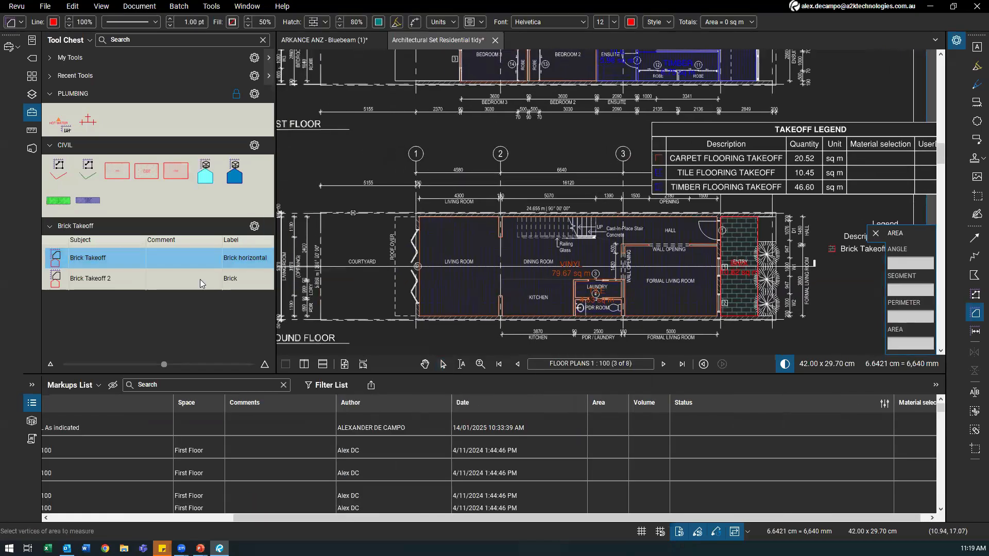
{"action": "right_click", "coordinate": [32, 206]}
{"action": "mouse_move", "coordinate": [103, 213]}
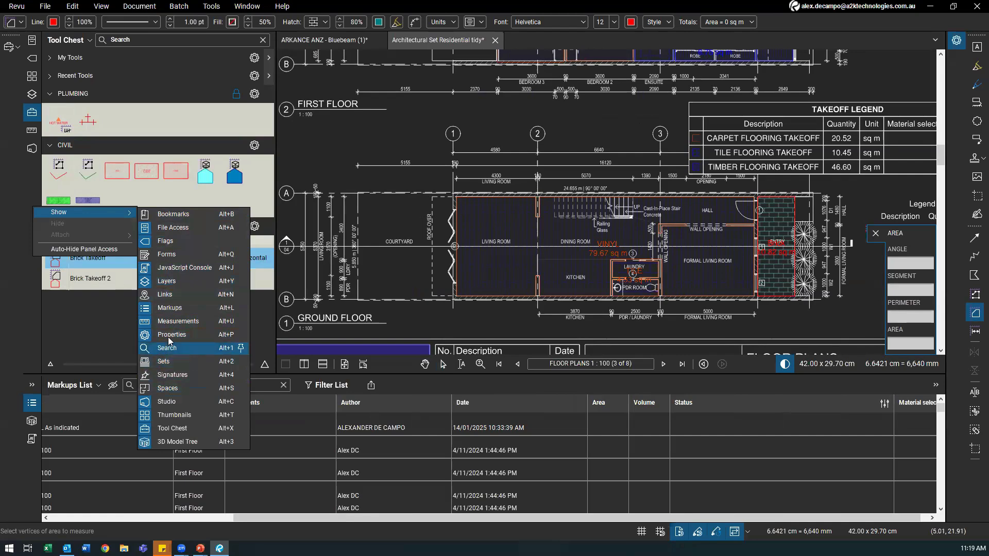
{"action": "left_click", "coordinate": [961, 44]}
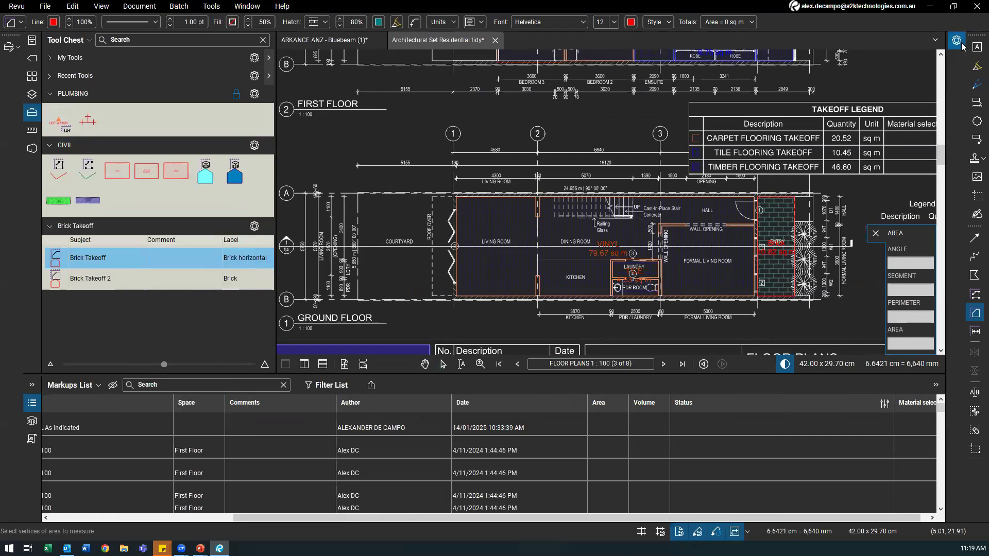
{"action": "left_click", "coordinate": [958, 40]}
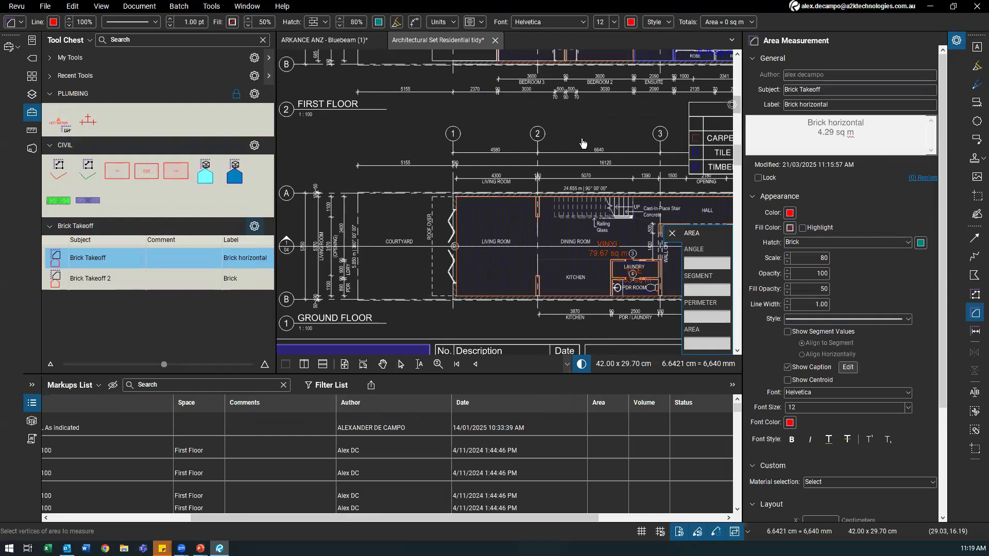
{"action": "left_click_drag", "start_coordinate": [583, 143], "coordinate": [937, 165]}
Step: Set Brick Takeoff's material to Brick 1 and Brick Takeoff 2's material to Brick 2
{"action": "left_click", "coordinate": [32, 111]}
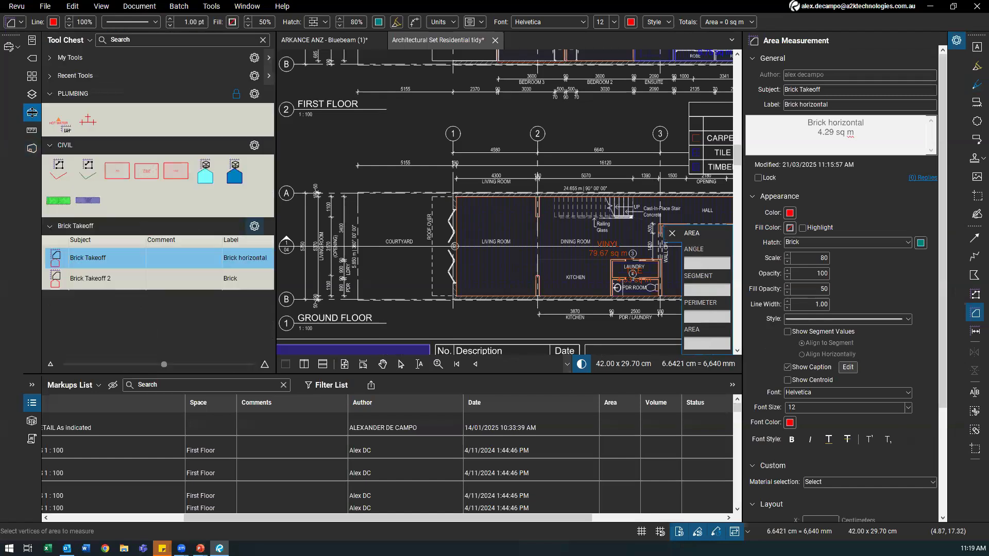
{"action": "left_click", "coordinate": [51, 258]}
{"action": "mouse_move", "coordinate": [433, 313]}
{"action": "left_mouse_down"}
{"action": "mouse_move", "coordinate": [261, 301]}
{"action": "mouse_move", "coordinate": [207, 318]}
{"action": "left_mouse_up"}
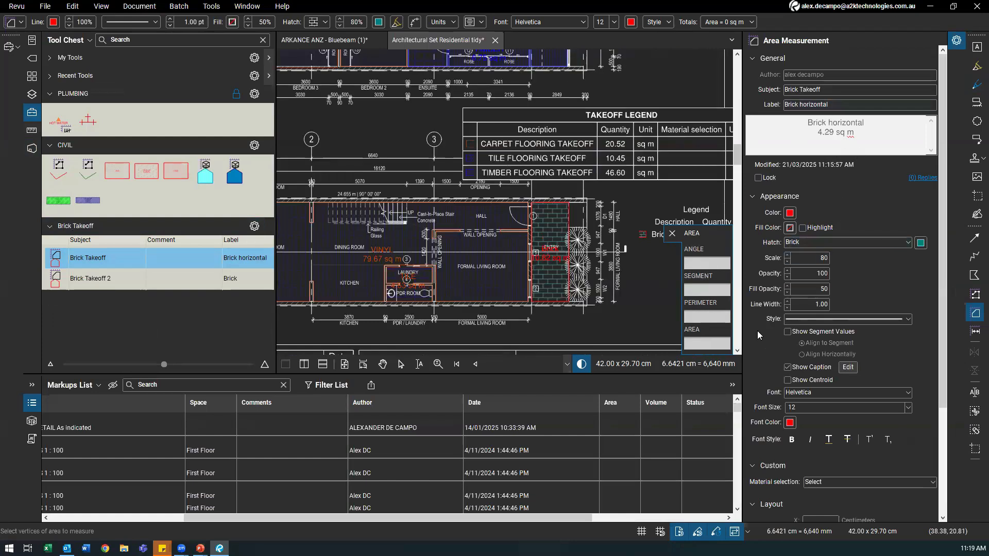
{"action": "scroll", "coordinate": [757, 331], "scroll_direction": "down", "scroll_amount": 2}
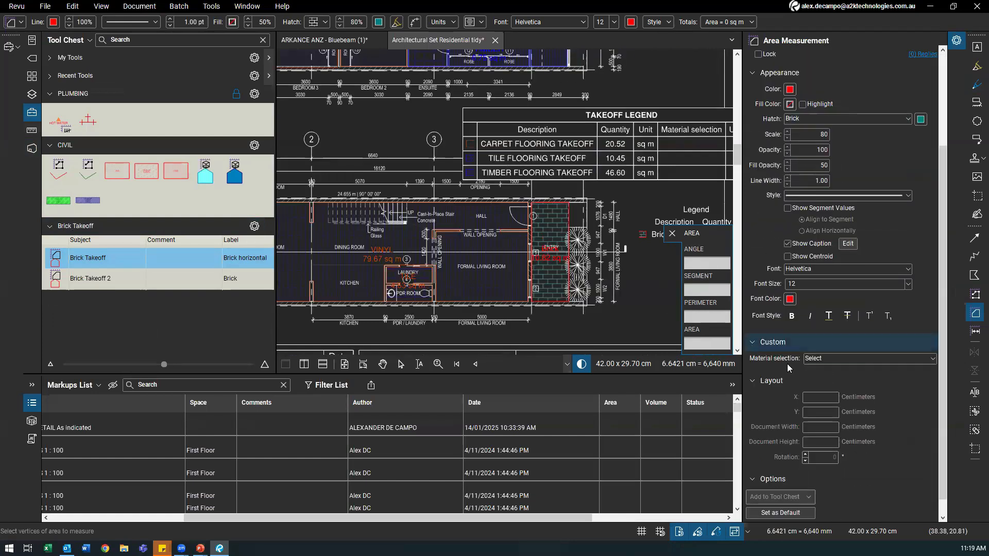
{"action": "left_click", "coordinate": [824, 359]}
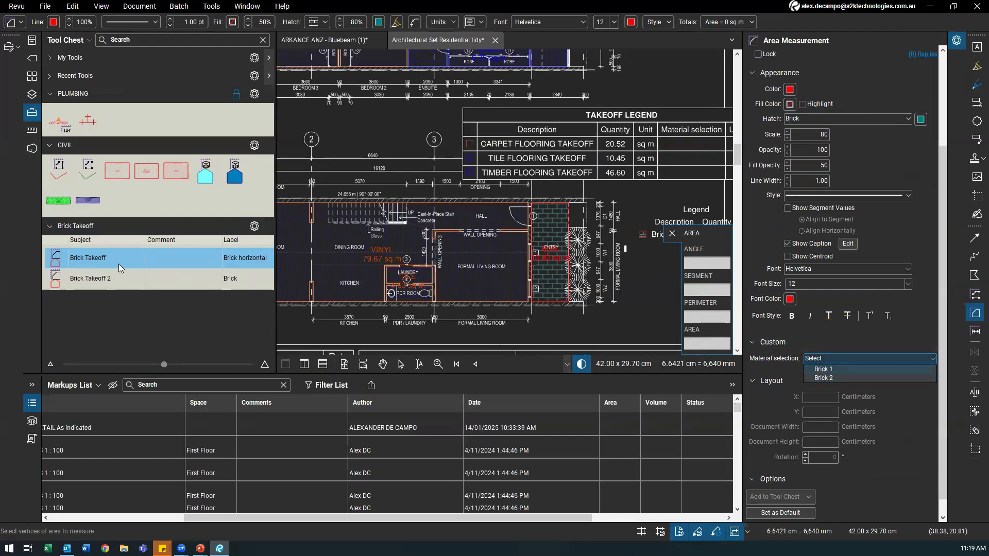
{"action": "left_click", "coordinate": [826, 369]}
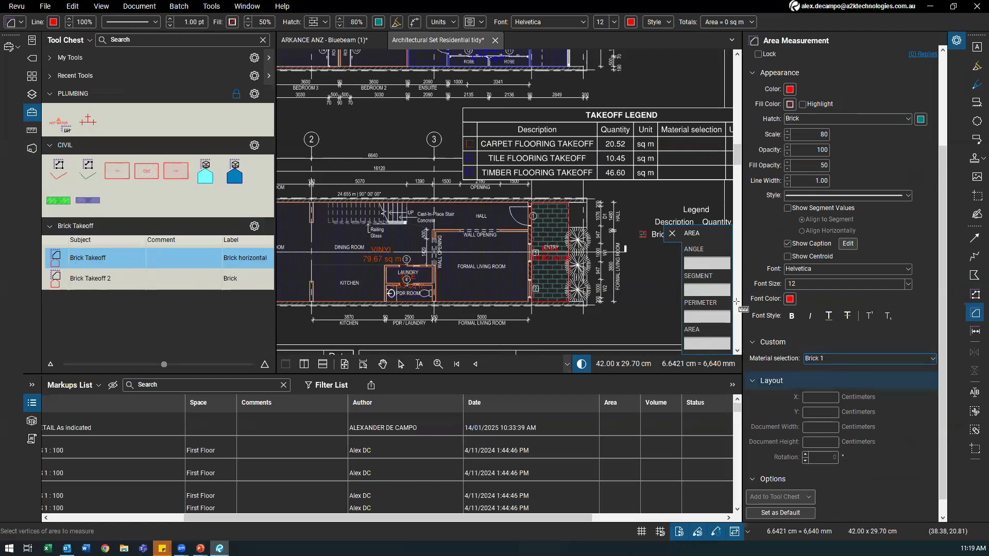
{"action": "left_click", "coordinate": [95, 283]}
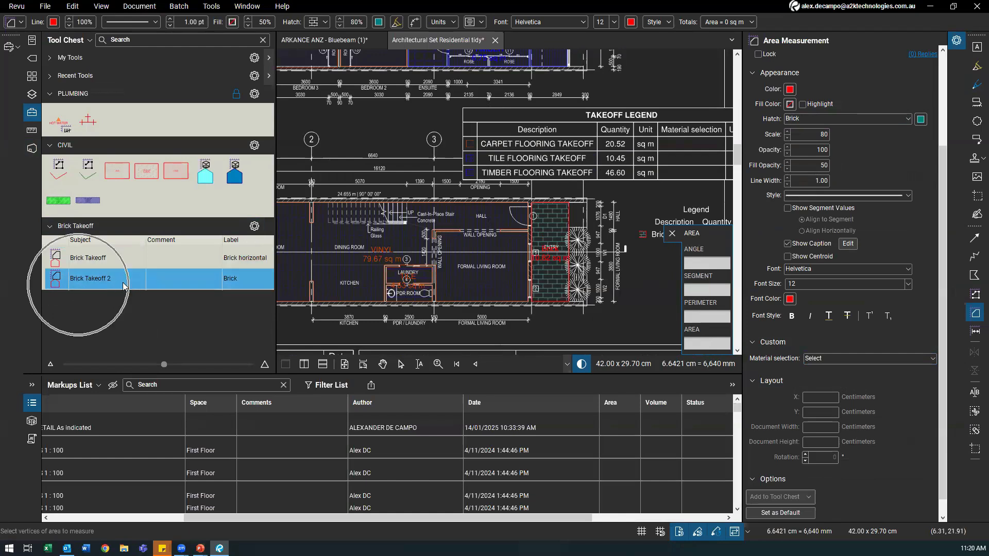
{"action": "left_click", "coordinate": [824, 359]}
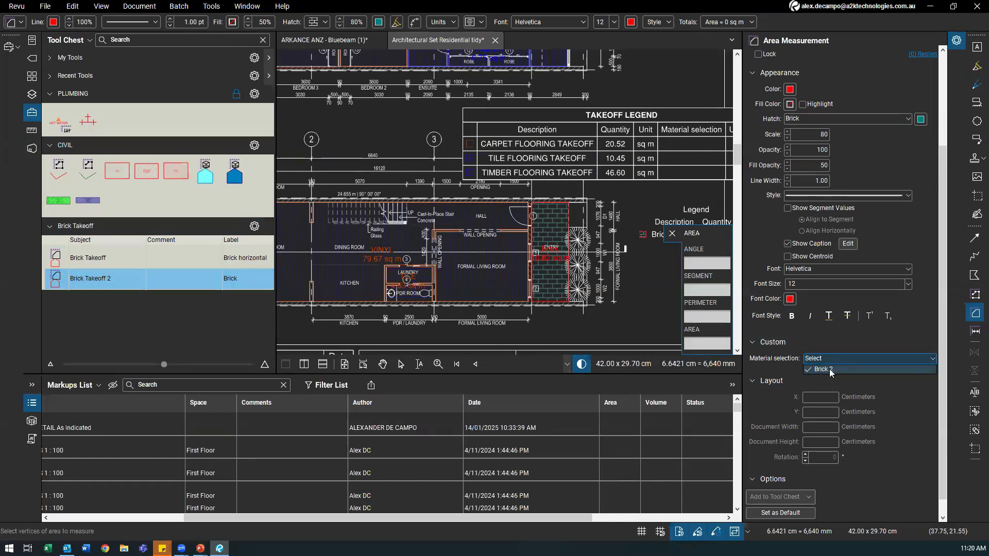
{"action": "left_click", "coordinate": [830, 368]}
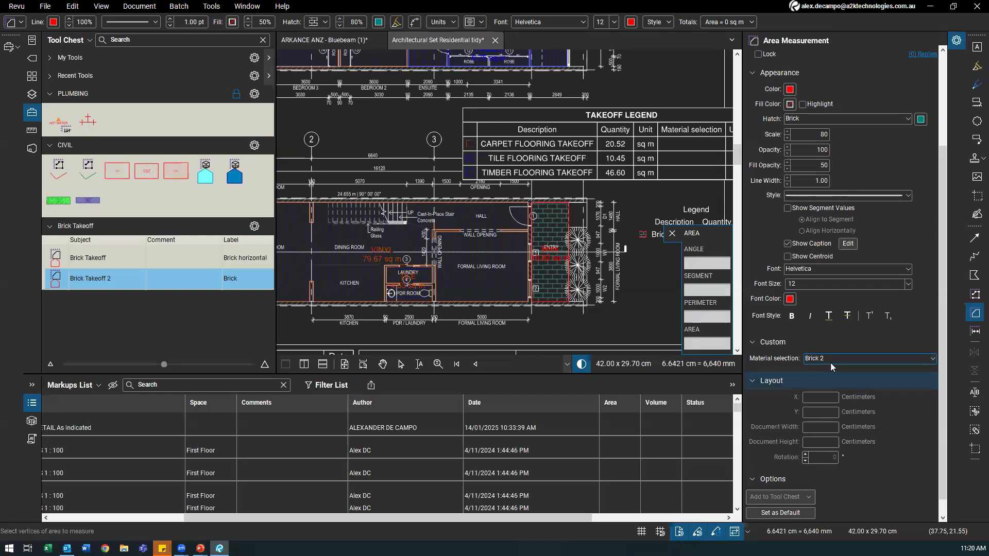
{"action": "left_click", "coordinate": [103, 262]}
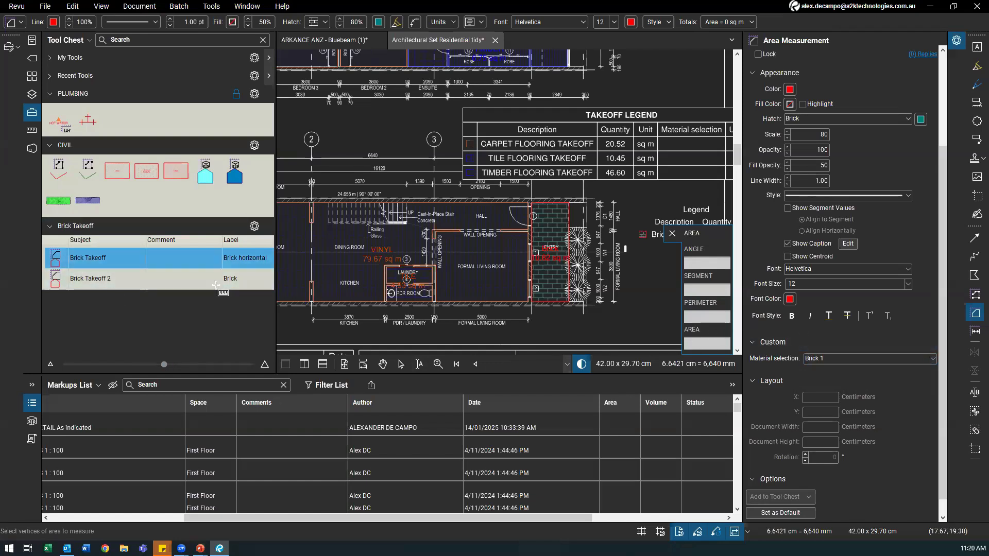
Step: Draw a 5.77 sq m Brick horizontal area beside the ground floor plan
{"action": "scroll", "coordinate": [503, 267], "scroll_direction": "up", "scroll_amount": 1}
{"action": "mouse_move", "coordinate": [385, 282]}
{"action": "left_mouse_down"}
{"action": "mouse_move", "coordinate": [458, 254]}
{"action": "mouse_move", "coordinate": [589, 256]}
{"action": "left_mouse_up"}
{"action": "scroll", "coordinate": [303, 225], "scroll_direction": "up", "scroll_amount": 2}
{"action": "left_click_drag", "start_coordinate": [303, 225], "coordinate": [457, 228]}
{"action": "left_click_drag", "start_coordinate": [427, 209], "coordinate": [476, 269]}
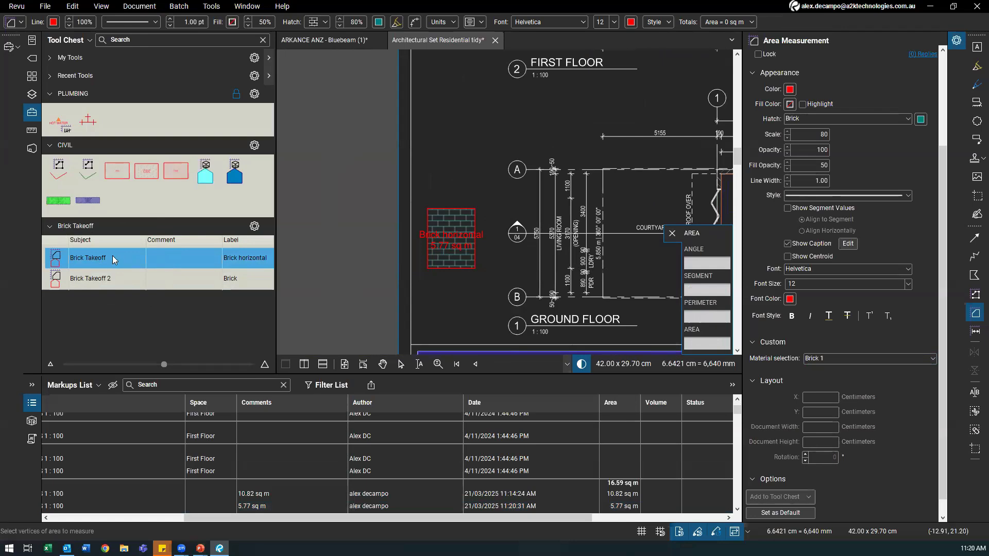
Step: Select the new 5.77 sq m area and scroll the Markups List to its Material selection, Brick 1 (10.00)
{"action": "key", "text": "Escape"}
{"action": "left_click", "coordinate": [448, 259]}
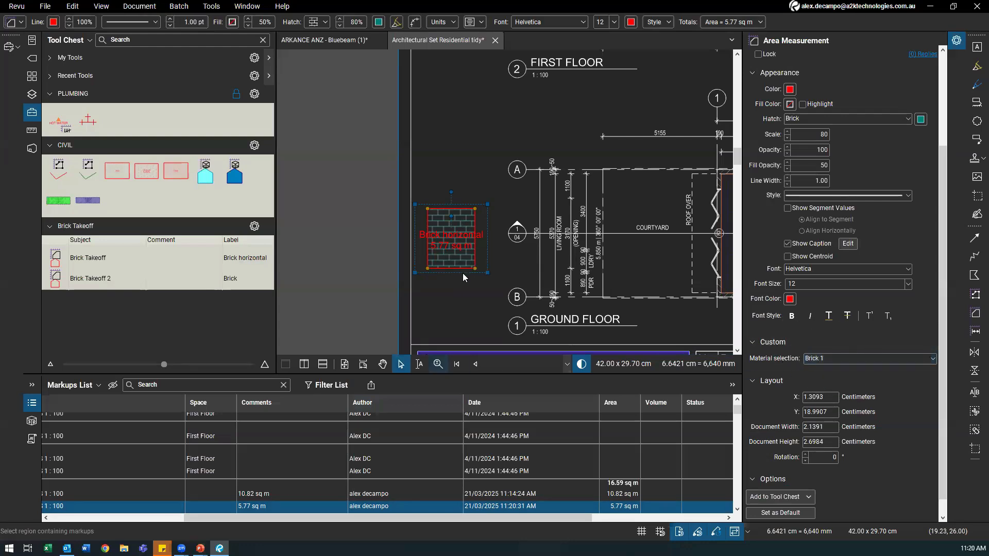
{"action": "left_click_drag", "start_coordinate": [461, 246], "coordinate": [355, 231]}
{"action": "left_click_drag", "start_coordinate": [491, 515], "coordinate": [701, 507]}
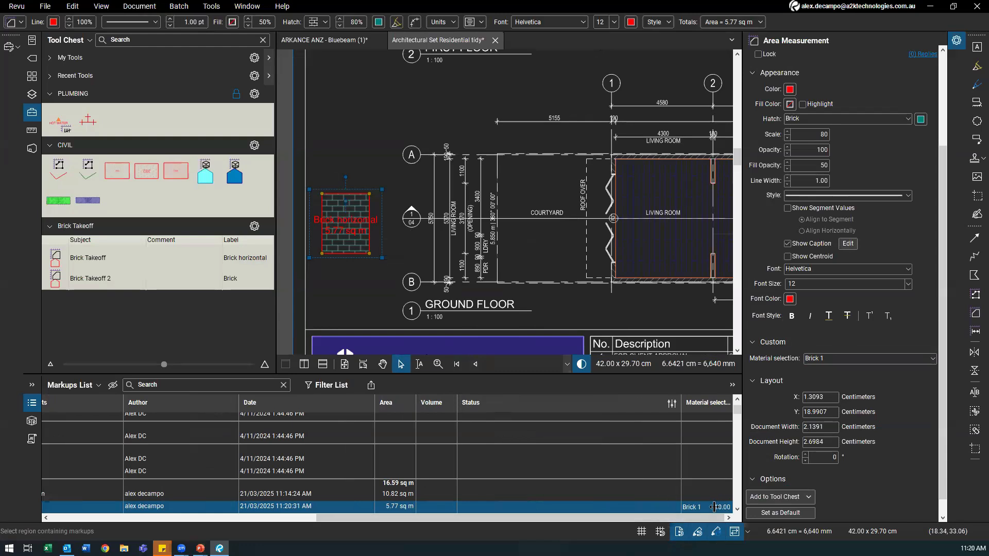
{"action": "left_click_drag", "start_coordinate": [498, 312], "coordinate": [378, 302]}
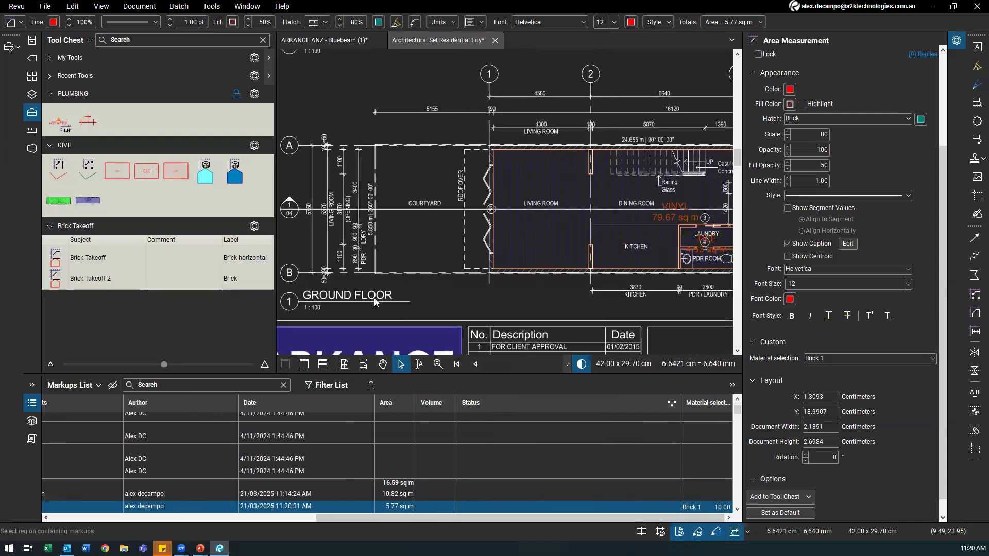
{"action": "scroll", "coordinate": [377, 301], "scroll_direction": "down", "scroll_amount": 1}
{"action": "left_click", "coordinate": [84, 388]}
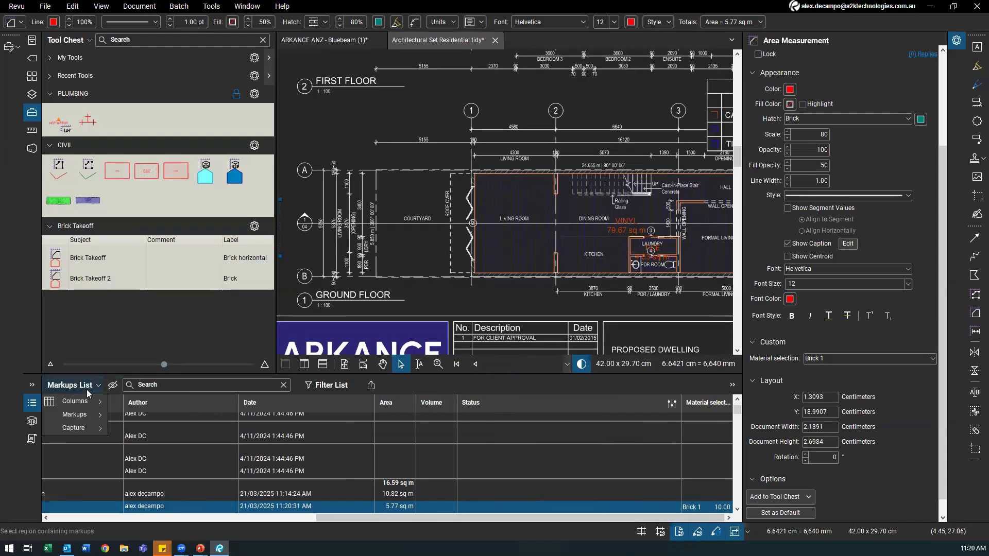
Step: Add a new custom column named Cost and set its type to Formula
{"action": "mouse_move", "coordinate": [84, 403]}
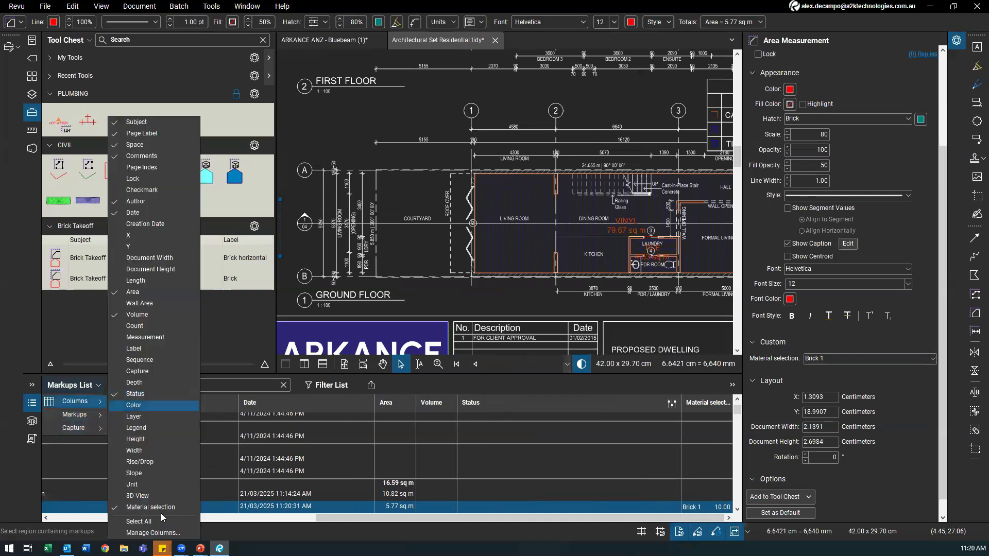
{"action": "left_click", "coordinate": [166, 534]}
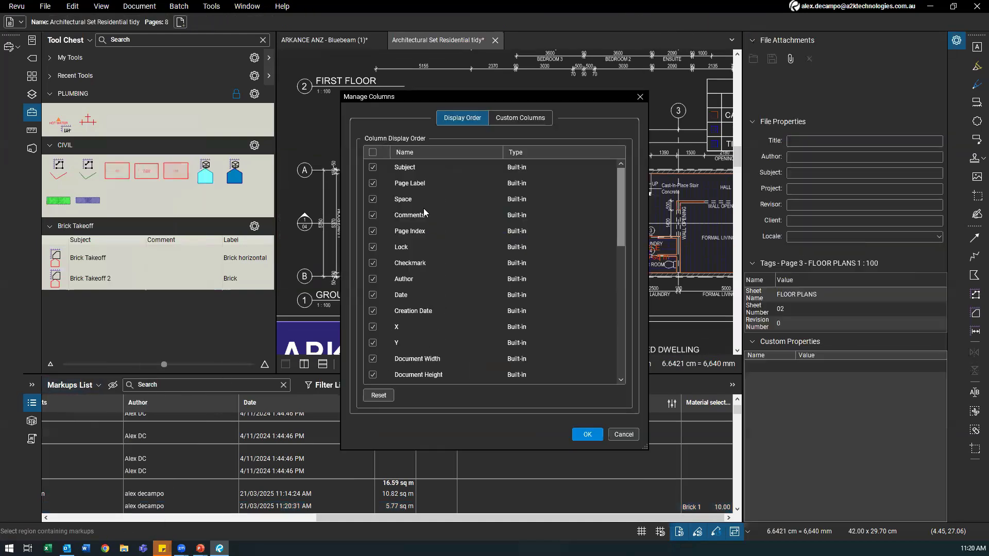
{"action": "left_click", "coordinate": [536, 118]}
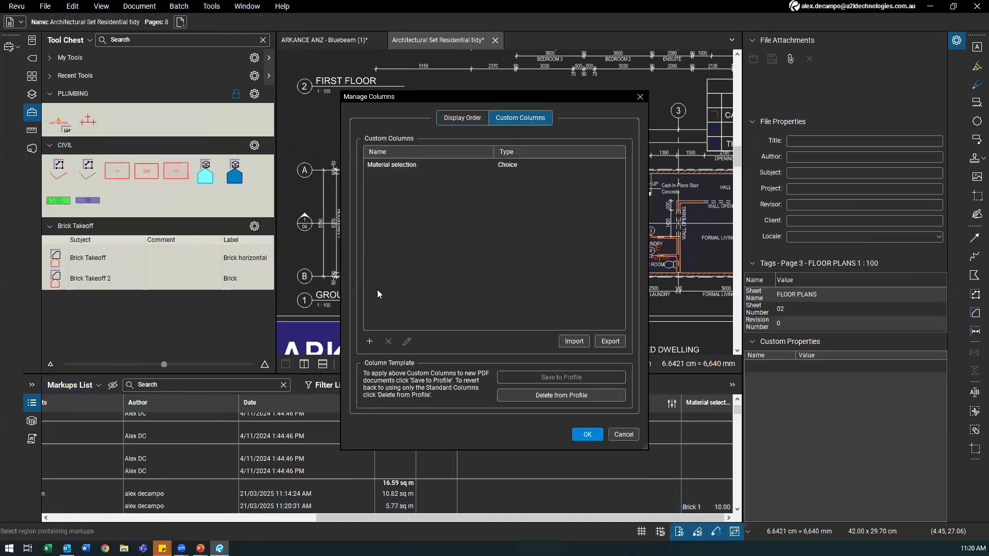
{"action": "left_click", "coordinate": [370, 341]}
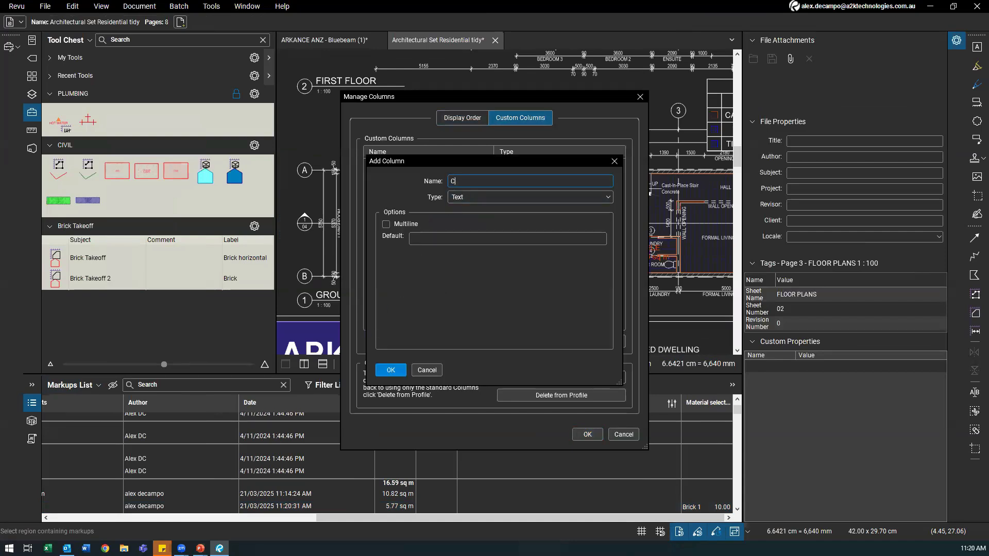
{"action": "left_click", "coordinate": [474, 197]}
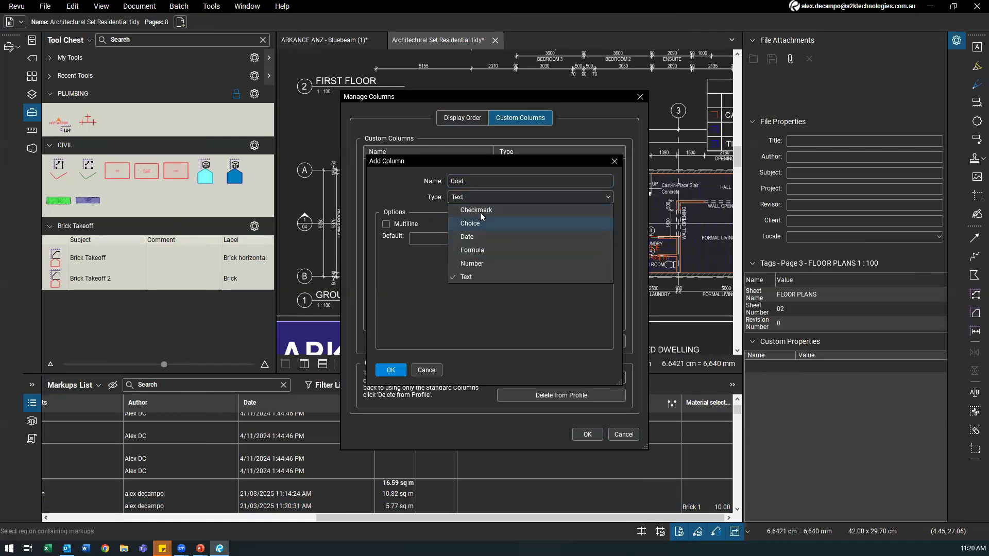
{"action": "left_click", "coordinate": [472, 264]}
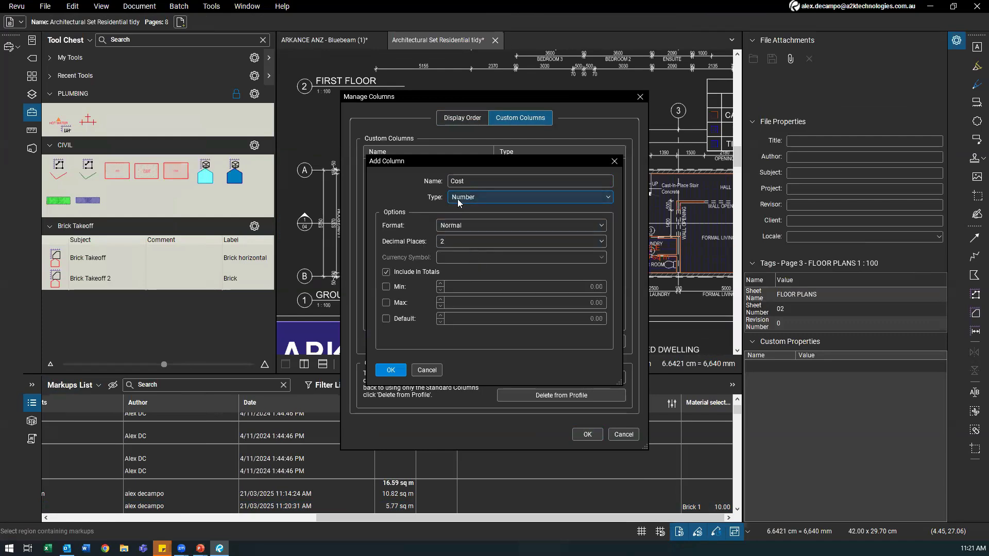
{"action": "left_click", "coordinate": [492, 198]}
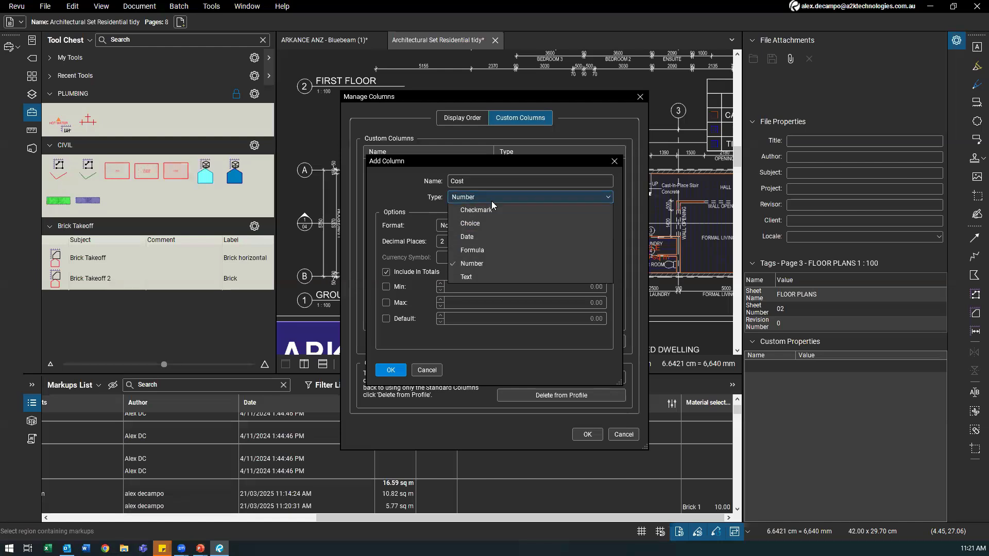
{"action": "left_click", "coordinate": [472, 251]}
Step: Enter the formula ([Area]*[Material selection])*1.10 for the Cost column
{"action": "left_click", "coordinate": [470, 225]}
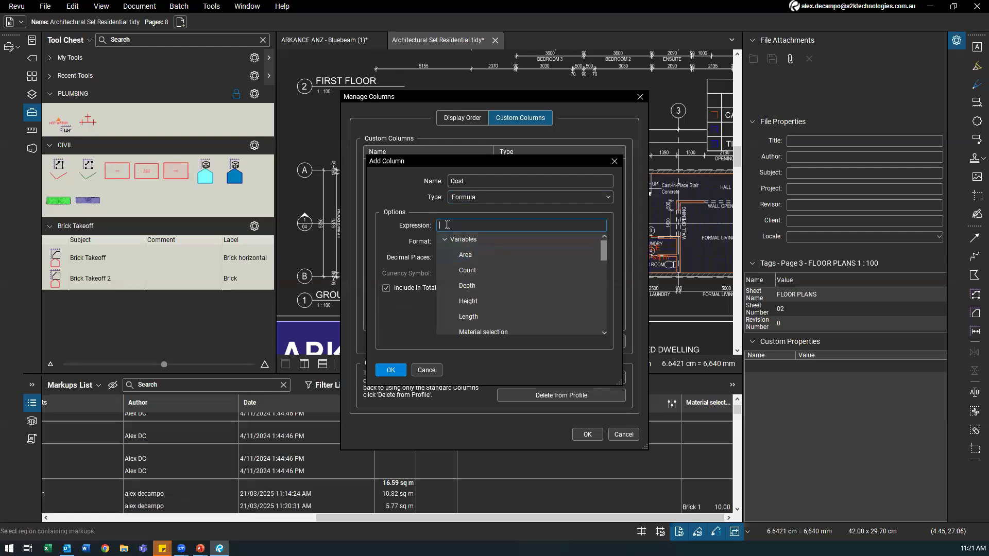
{"action": "left_click", "coordinate": [470, 263]}
{"action": "left_click", "coordinate": [467, 222]}
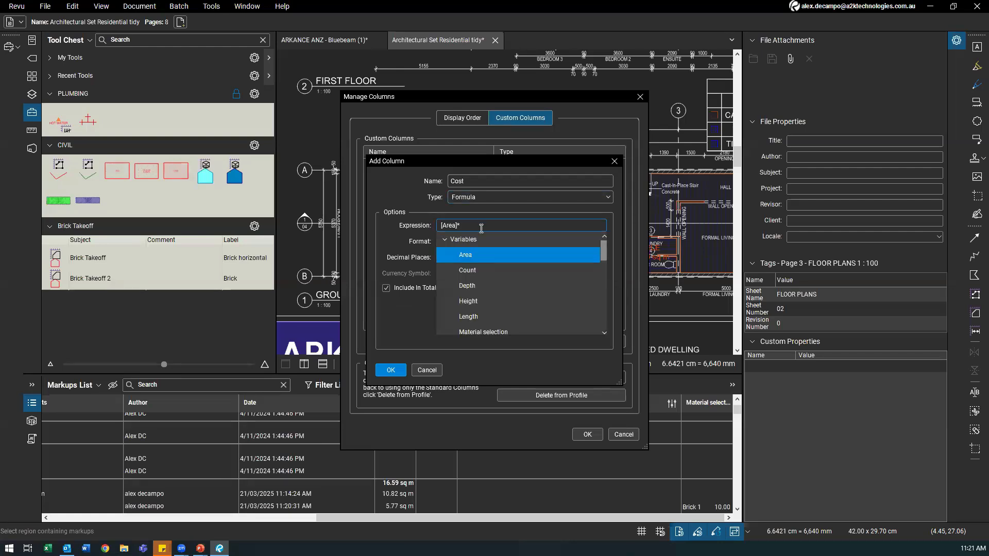
{"action": "scroll", "coordinate": [505, 300], "scroll_direction": "down", "scroll_amount": 1}
{"action": "left_click", "coordinate": [498, 305]}
{"action": "left_click", "coordinate": [461, 227]}
{"action": "left_click", "coordinate": [543, 225]}
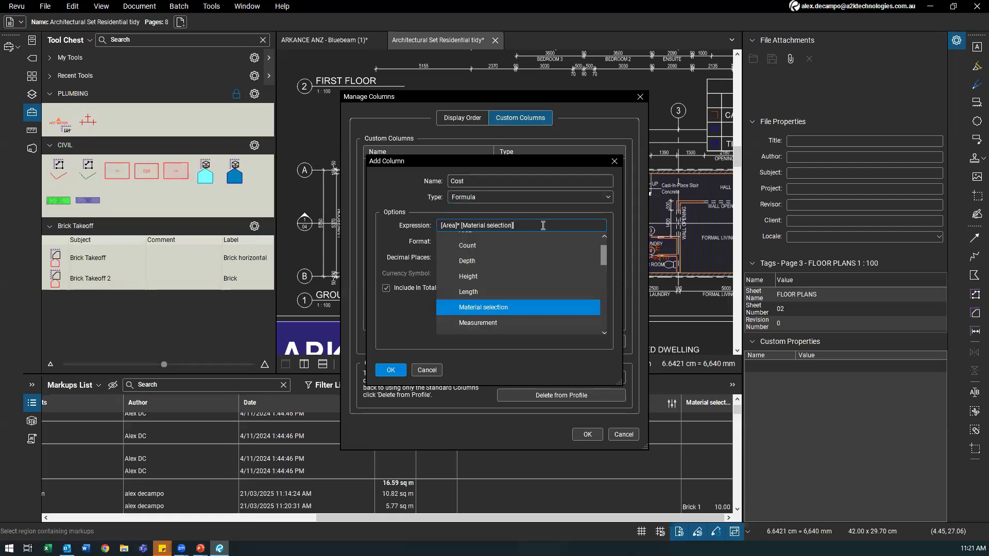
{"action": "type", "text": ")"}
{"action": "type", "text": "("}
{"action": "scroll", "coordinate": [496, 288], "scroll_direction": "down", "scroll_amount": 3}
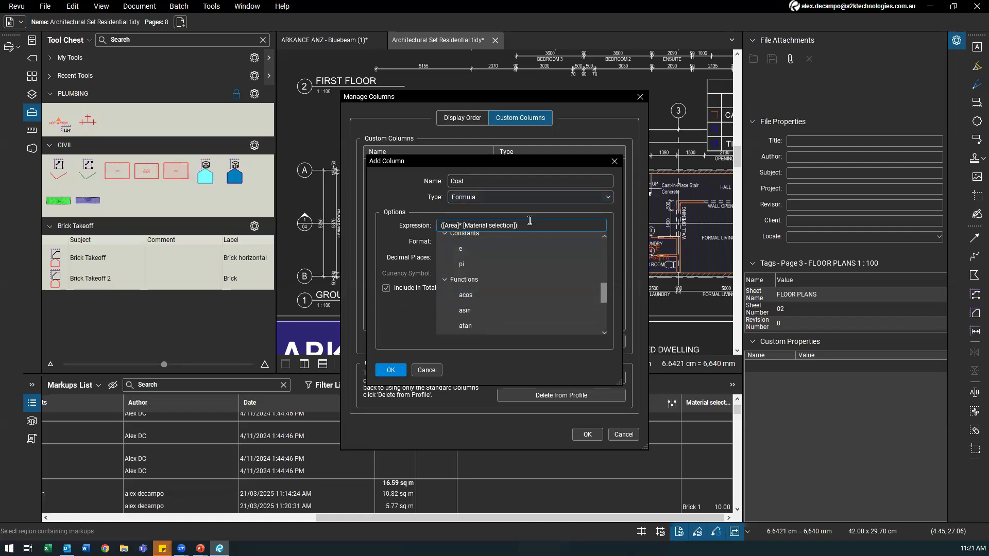
{"action": "scroll", "coordinate": [471, 304], "scroll_direction": "up", "scroll_amount": 5}
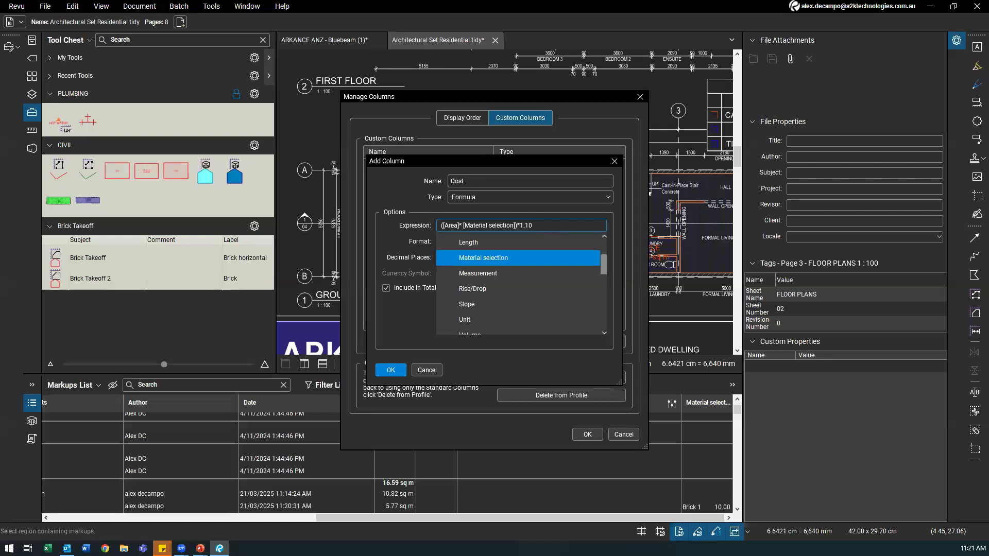
{"action": "left_click", "coordinate": [561, 125]}
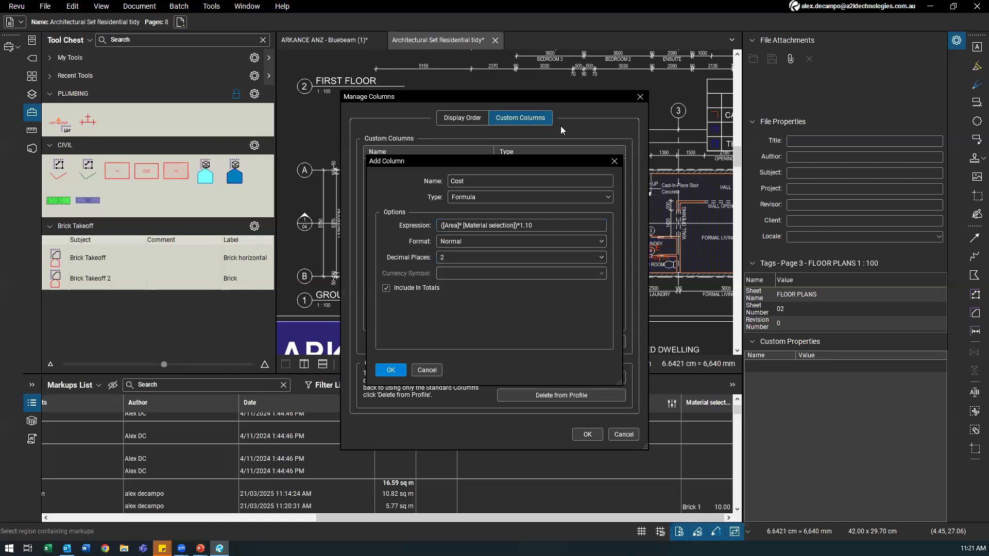
Step: Format Cost as dollar currency with 2 decimal places and add the column
{"action": "left_click", "coordinate": [459, 244]}
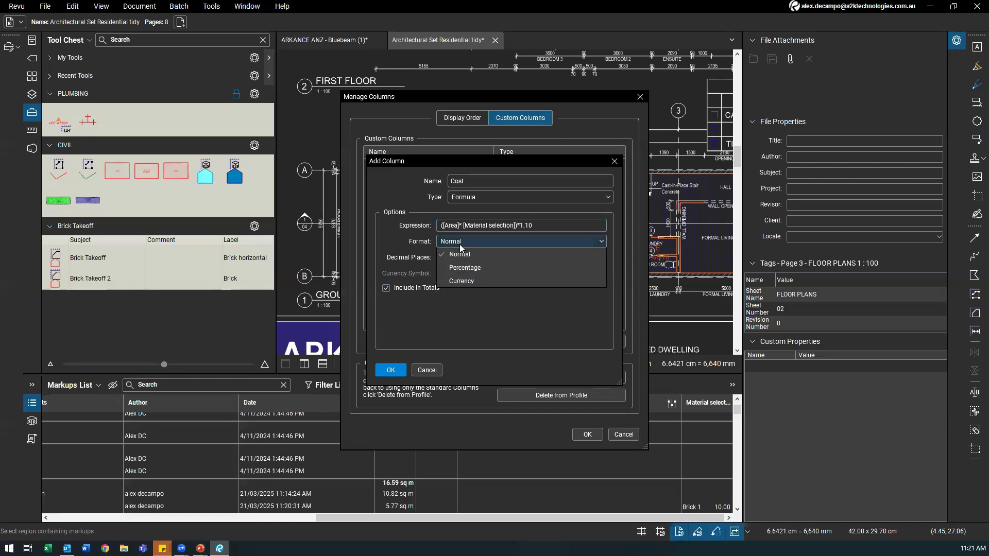
{"action": "left_click", "coordinate": [459, 282]}
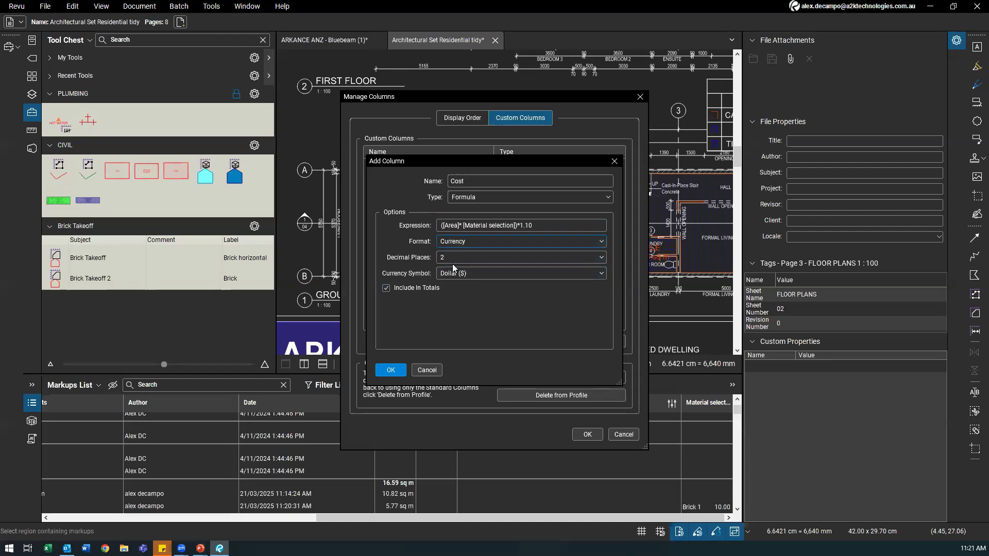
{"action": "left_click", "coordinate": [455, 273]}
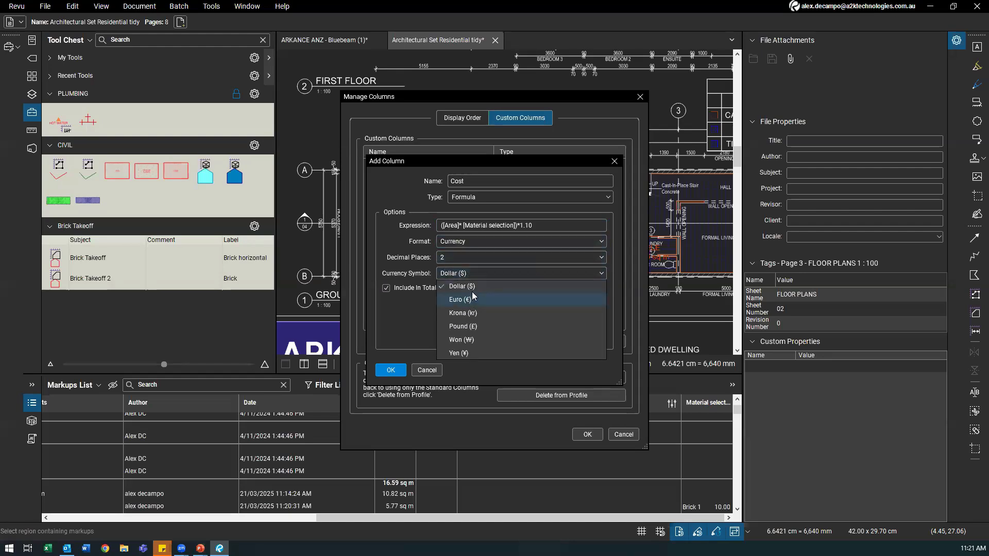
{"action": "left_click", "coordinate": [466, 272]}
{"action": "left_click", "coordinate": [449, 257]}
{"action": "left_click", "coordinate": [448, 258]}
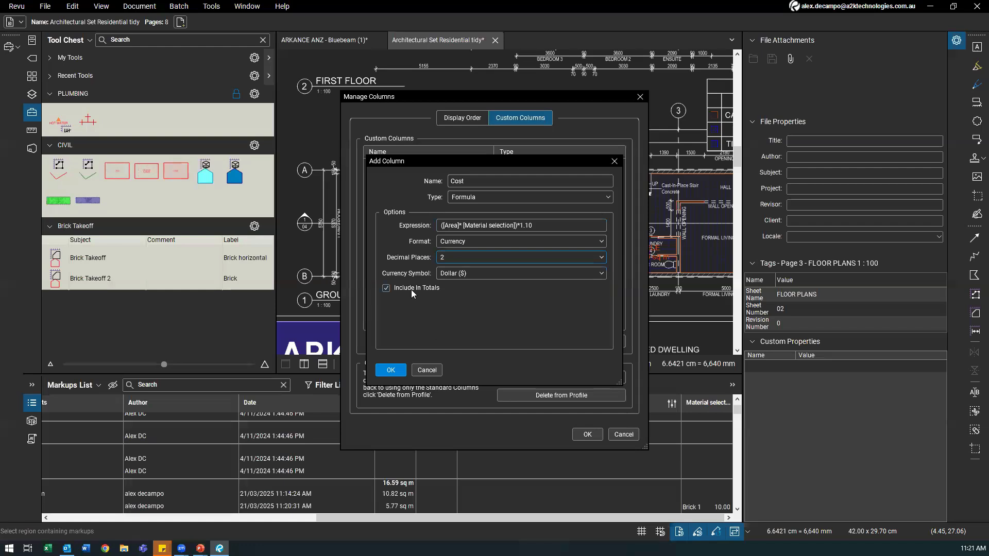
{"action": "left_click", "coordinate": [384, 372]}
{"action": "left_click", "coordinate": [406, 167]}
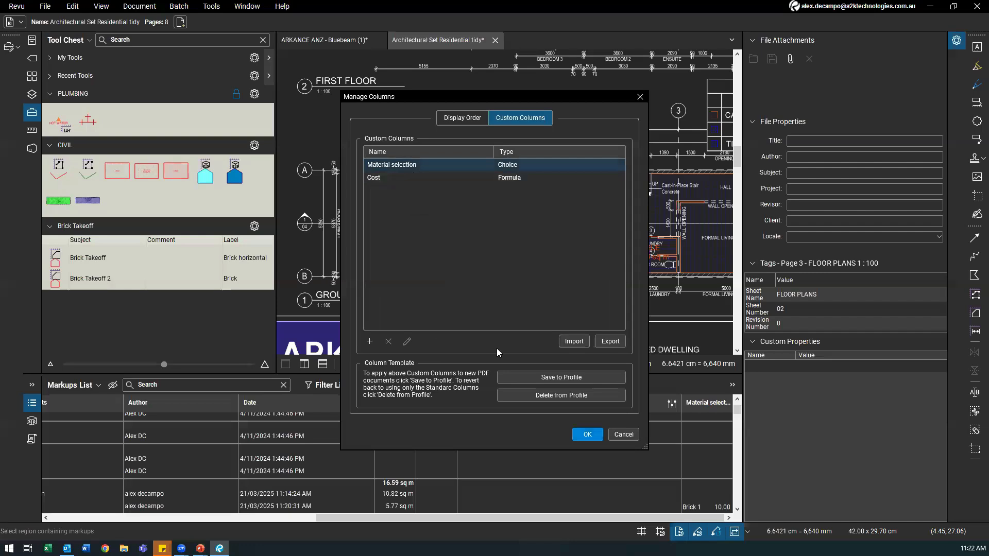
Step: Apply the Cost column to the legend and Markups List, then hide file properties
{"action": "left_click", "coordinate": [587, 434]}
{"action": "scroll", "coordinate": [534, 227], "scroll_direction": "down", "scroll_amount": 1}
{"action": "left_click_drag", "start_coordinate": [472, 267], "coordinate": [402, 267]}
{"action": "left_click_drag", "start_coordinate": [433, 518], "coordinate": [577, 513]}
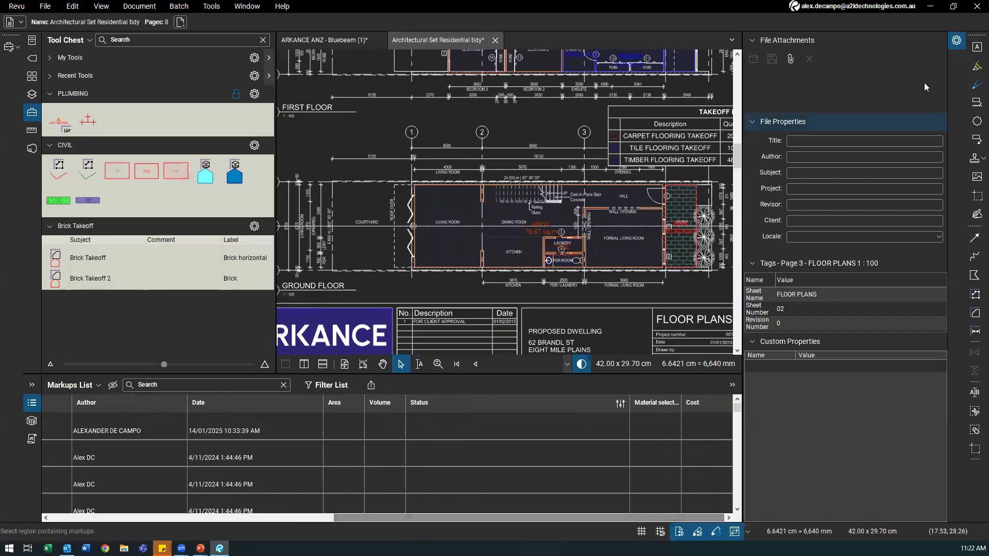
{"action": "left_click", "coordinate": [745, 68]}
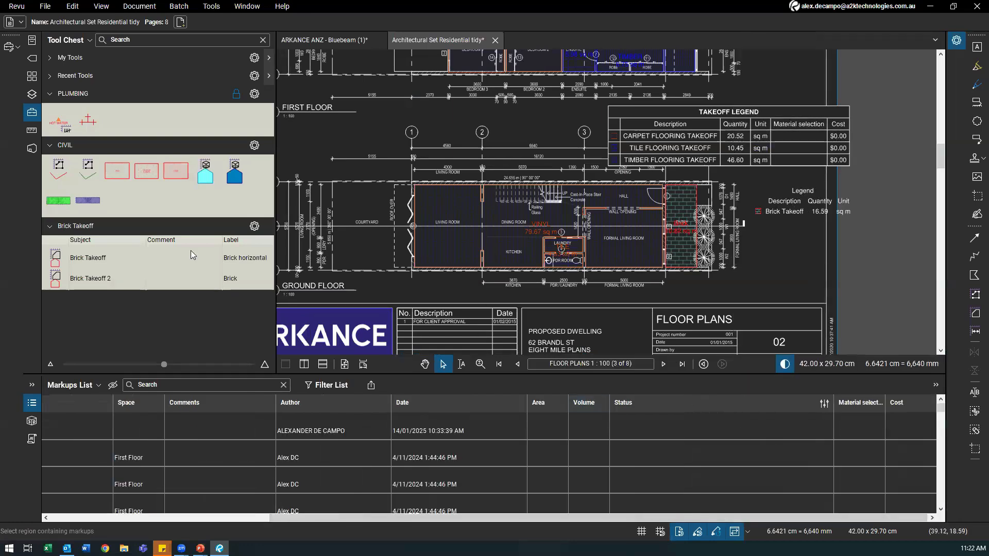
Step: Outline a 19.25 sq m Brick Takeoff area over the courtyard, costing $211.75
{"action": "left_click", "coordinate": [79, 261]}
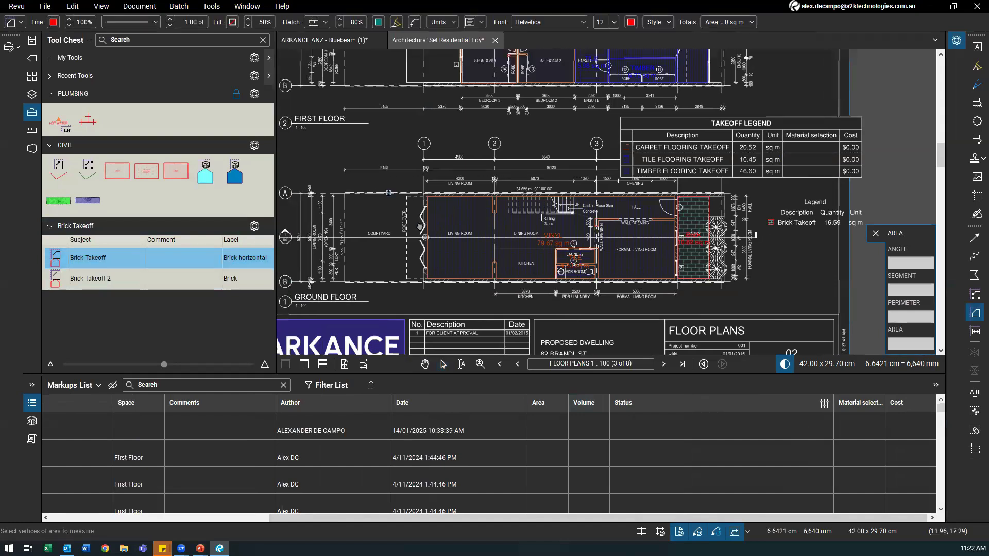
{"action": "scroll", "coordinate": [421, 188], "scroll_direction": "up", "scroll_amount": 3}
{"action": "scroll", "coordinate": [422, 188], "scroll_direction": "up", "scroll_amount": 5}
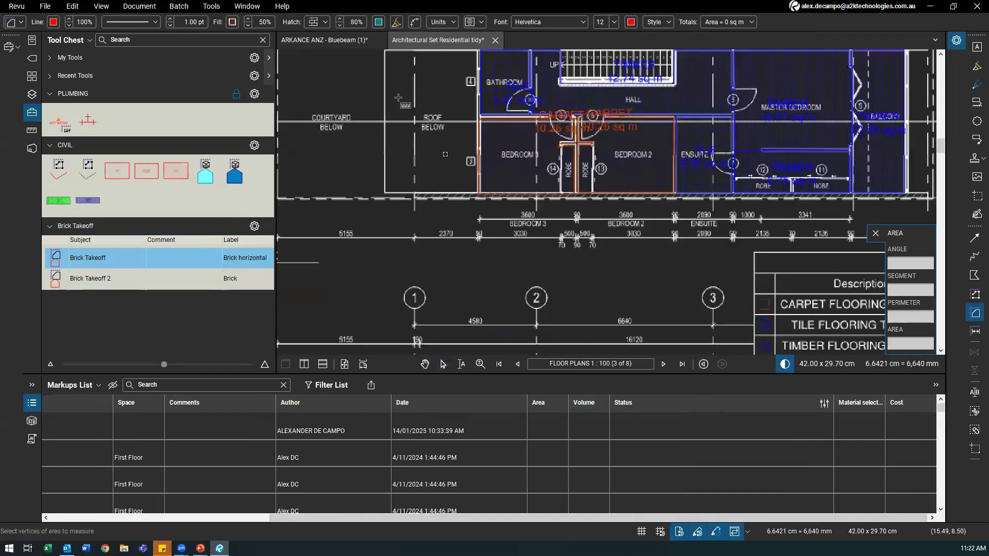
{"action": "mouse_move", "coordinate": [400, 98]}
{"action": "left_mouse_down"}
{"action": "mouse_move", "coordinate": [521, 303]}
{"action": "mouse_move", "coordinate": [535, 306]}
{"action": "left_mouse_up"}
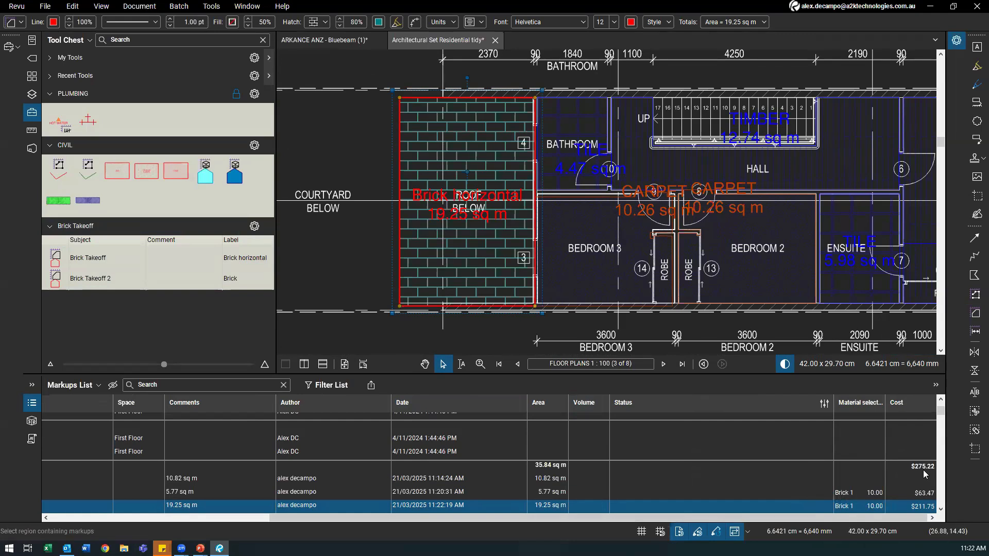
{"action": "scroll", "coordinate": [905, 483], "scroll_direction": "down", "scroll_amount": 1}
{"action": "scroll", "coordinate": [905, 483], "scroll_direction": "up", "scroll_amount": 1}
{"action": "left_click_drag", "start_coordinate": [320, 519], "coordinate": [72, 522]}
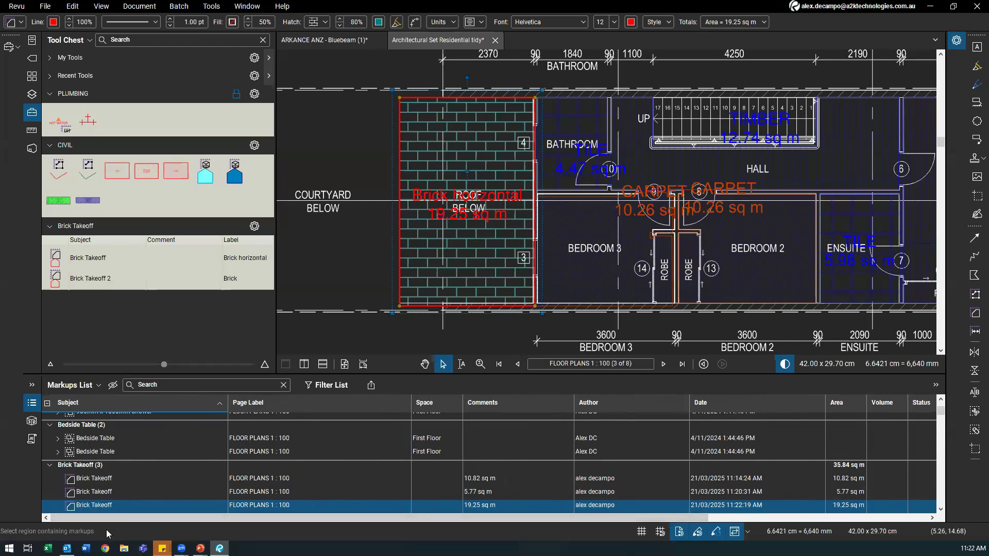
Step: Set the 10.82 sq m Brick Takeoff area's material selection to Brick 1 ($119.02)
{"action": "left_click", "coordinate": [90, 479]}
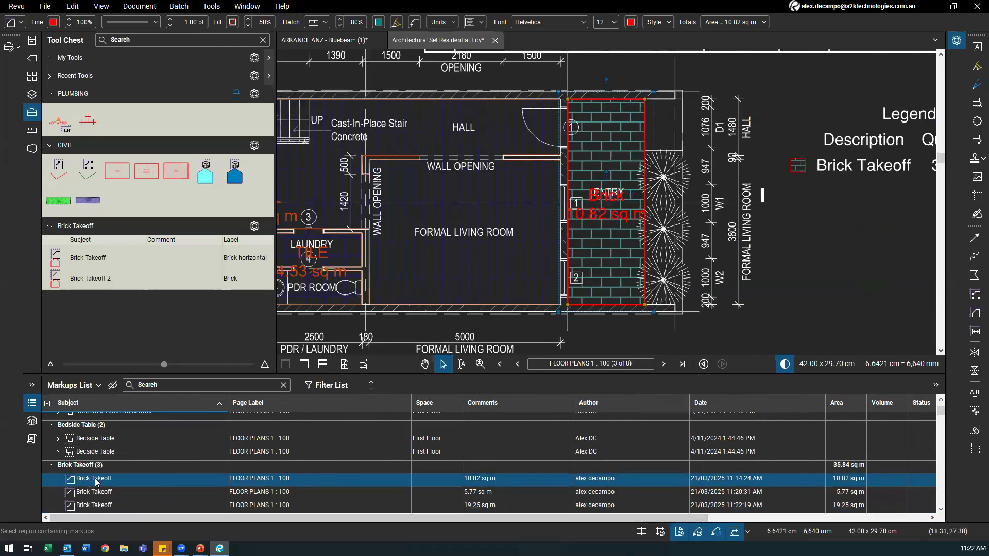
{"action": "left_click_drag", "start_coordinate": [164, 517], "coordinate": [385, 509]}
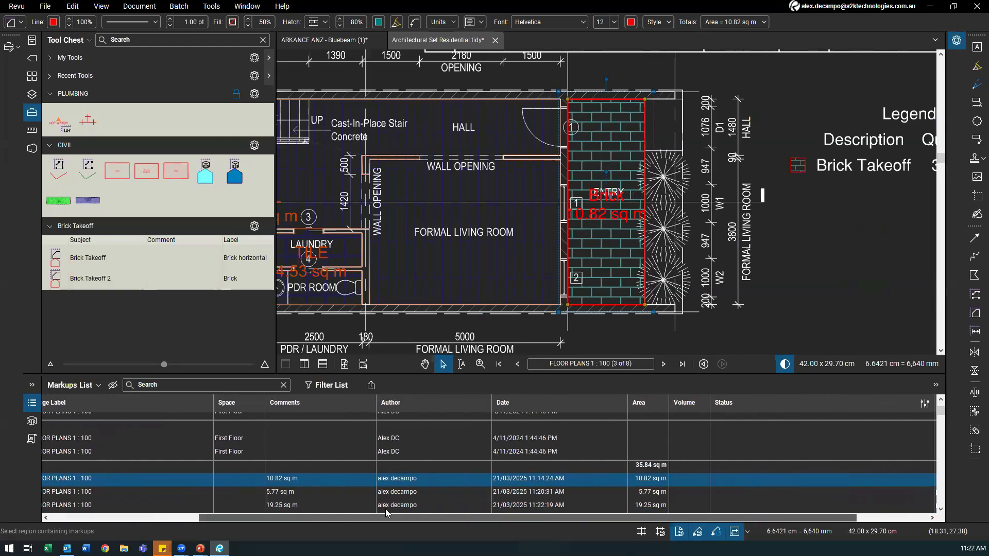
{"action": "left_click", "coordinate": [854, 483]}
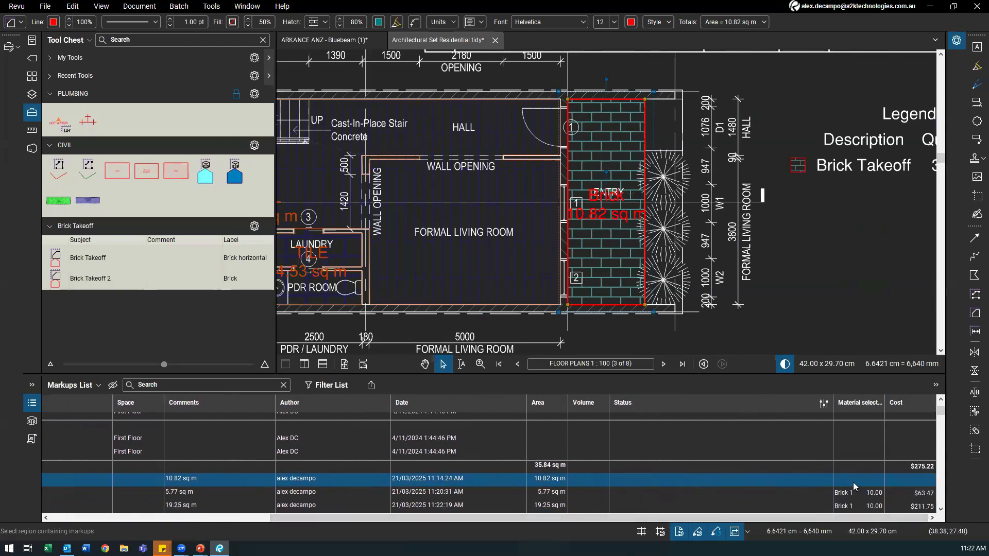
{"action": "left_click", "coordinate": [849, 480]}
{"action": "left_click", "coordinate": [852, 490]}
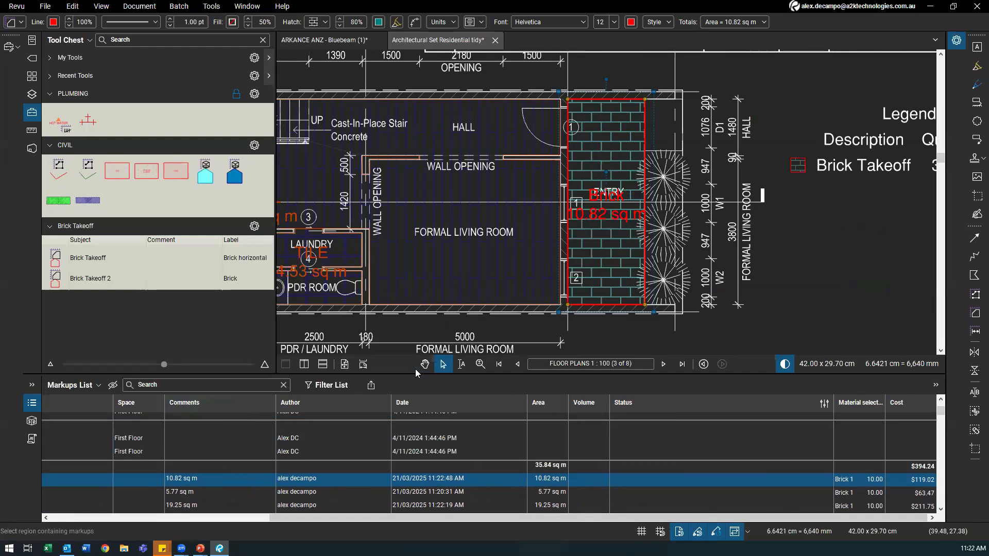
Step: Make the Markups List taller and sort it by Subject
{"action": "left_click_drag", "start_coordinate": [402, 374], "coordinate": [399, 312]}
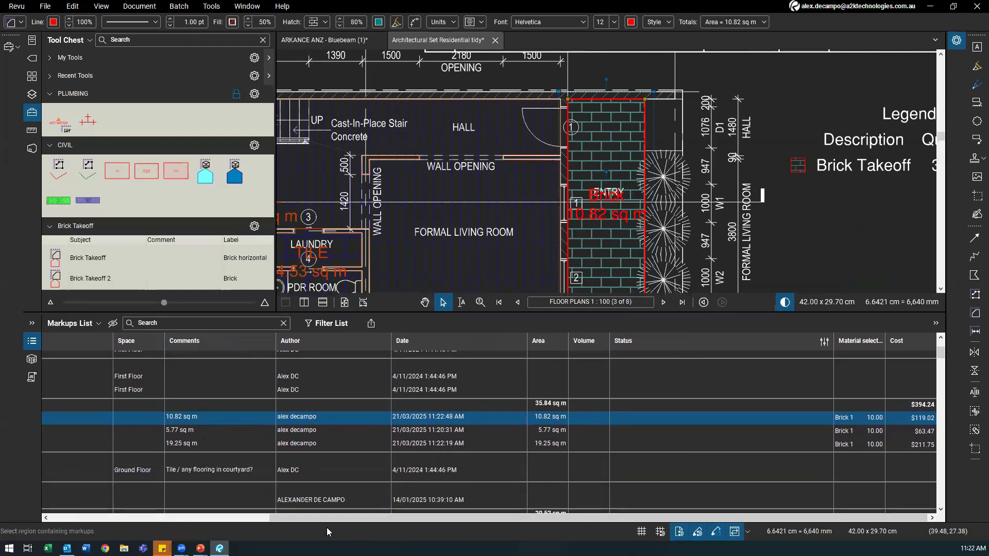
{"action": "left_click_drag", "start_coordinate": [244, 510], "coordinate": [56, 517]}
{"action": "left_click", "coordinate": [95, 340]}
{"action": "left_click", "coordinate": [95, 340]}
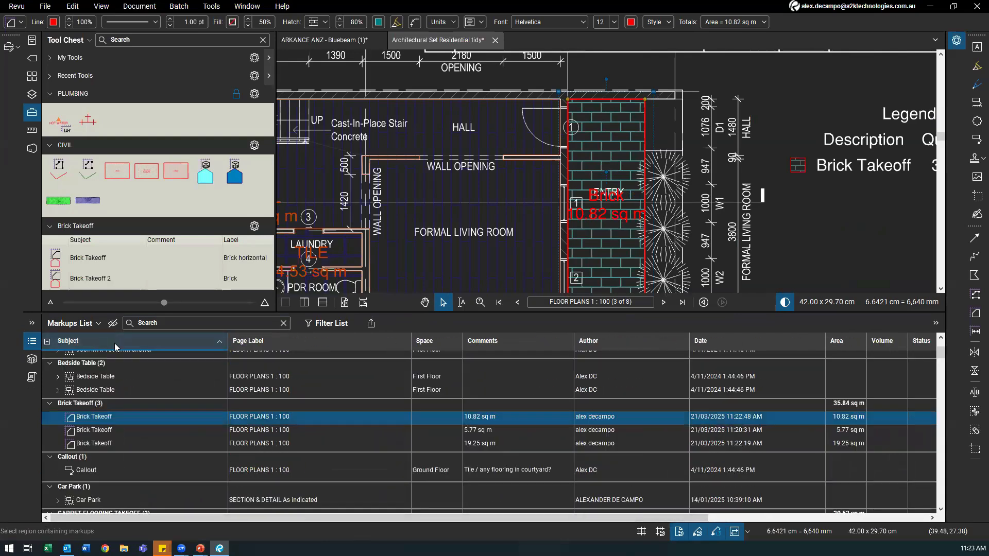
{"action": "left_click", "coordinate": [115, 344]}
{"action": "scroll", "coordinate": [225, 392], "scroll_direction": "down", "scroll_amount": 10}
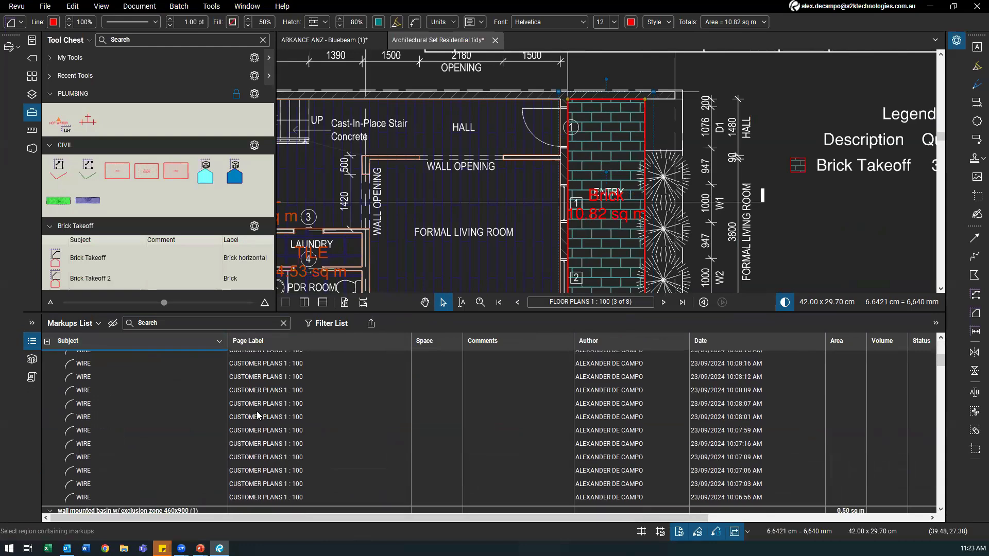
Step: Bring the brick markup's row back into view, then collapse the Markups List
{"action": "left_click", "coordinate": [669, 147]}
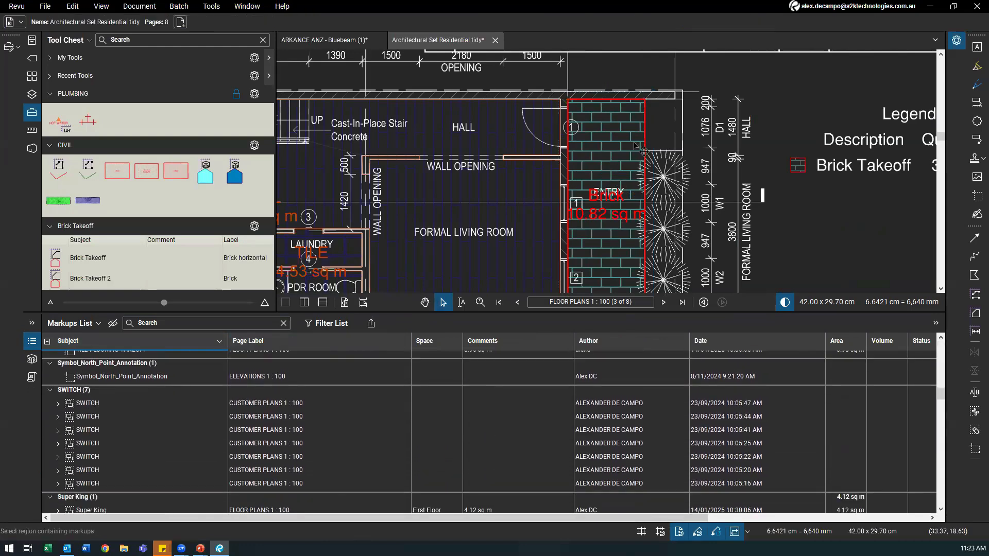
{"action": "left_click", "coordinate": [645, 157]}
{"action": "scroll", "coordinate": [88, 443], "scroll_direction": "down", "scroll_amount": 1}
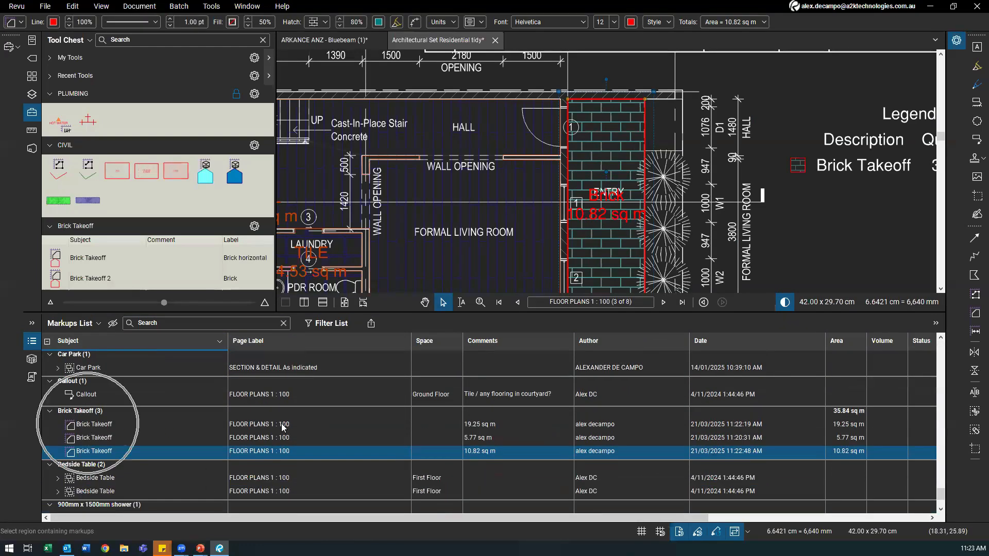
{"action": "left_click_drag", "start_coordinate": [693, 519], "coordinate": [917, 519]}
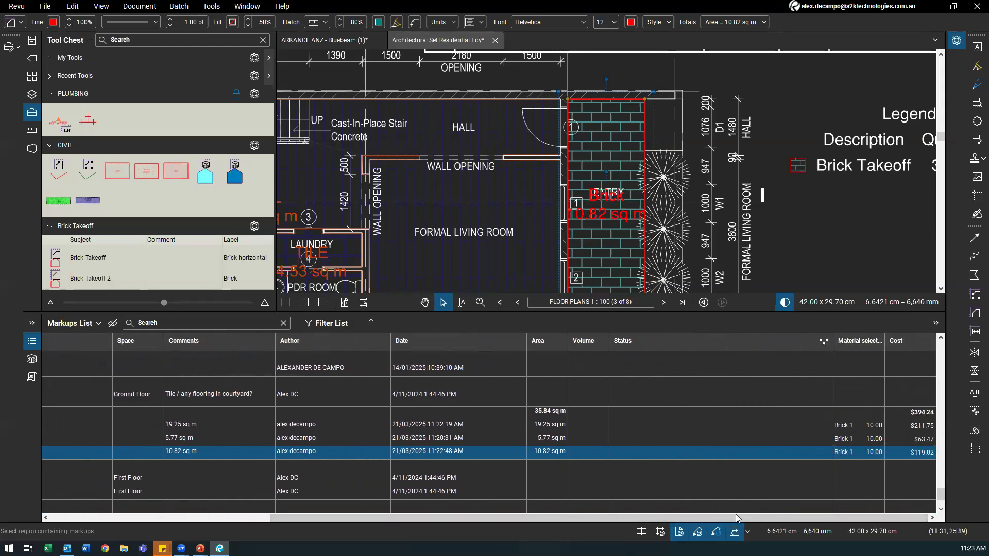
{"action": "left_click_drag", "start_coordinate": [734, 519], "coordinate": [392, 527]}
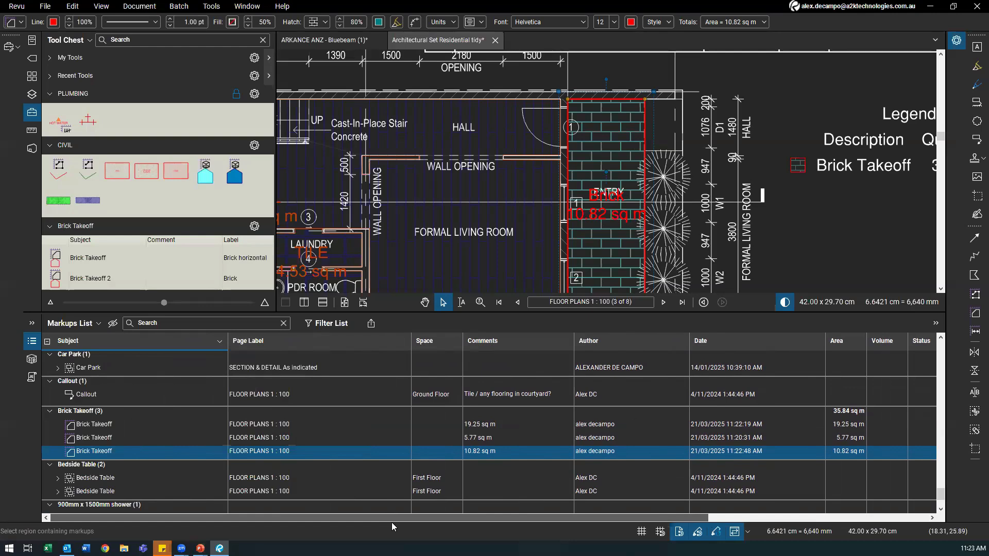
{"action": "left_click_drag", "start_coordinate": [384, 312], "coordinate": [361, 520]}
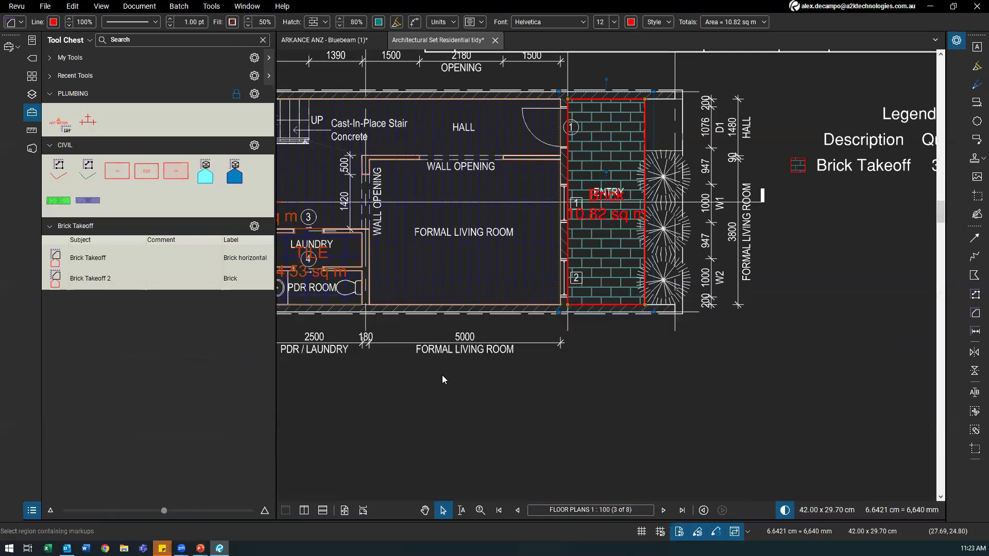
Step: Delete the flooring Takeoff Legend table from the sheet
{"action": "left_click", "coordinate": [443, 381]}
{"action": "scroll", "coordinate": [443, 381], "scroll_direction": "down", "scroll_amount": 8}
{"action": "scroll", "coordinate": [416, 260], "scroll_direction": "down", "scroll_amount": 3}
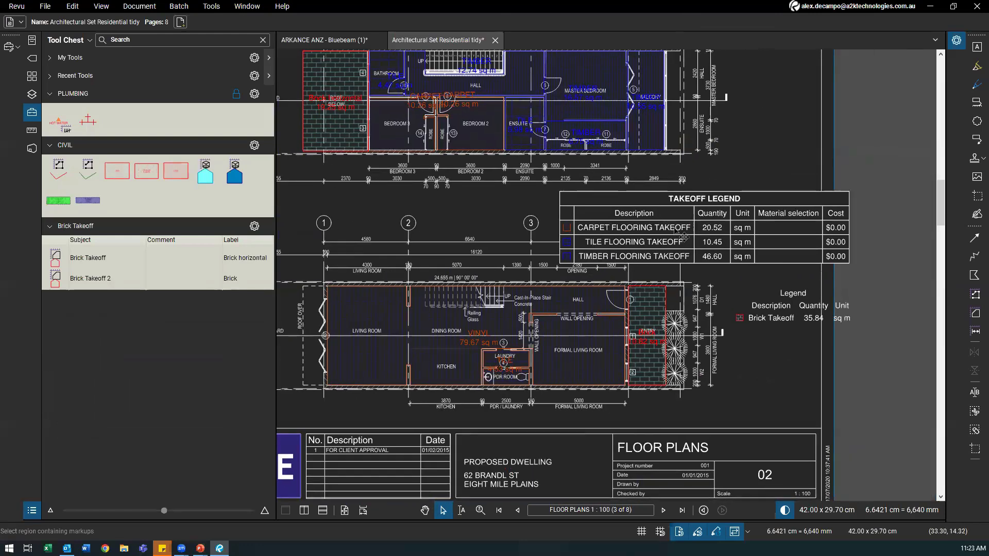
{"action": "left_click", "coordinate": [683, 237]}
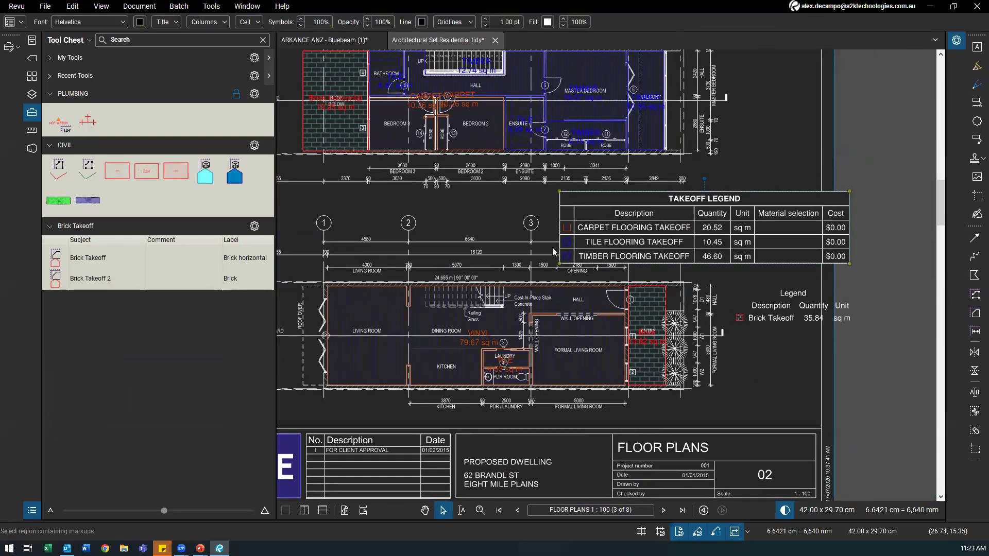
{"action": "key", "text": "Delete"}
Step: Move the Brick Takeoff legend higher, above the lower floor plan
{"action": "left_click", "coordinate": [768, 323]}
{"action": "left_click_drag", "start_coordinate": [735, 222], "coordinate": [738, 219]}
{"action": "scroll", "coordinate": [759, 251], "scroll_direction": "up", "scroll_amount": 1}
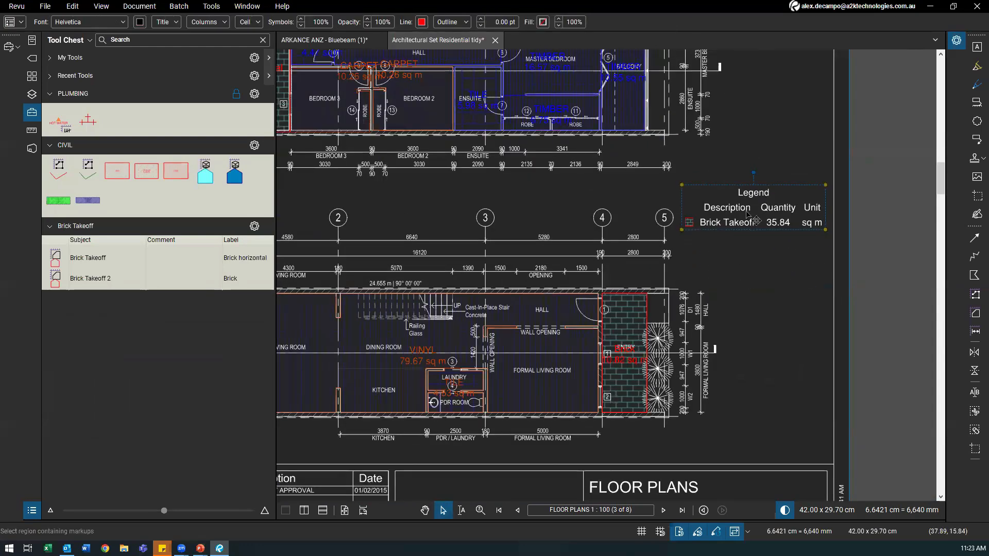
{"action": "scroll", "coordinate": [755, 220], "scroll_direction": "up", "scroll_amount": 1}
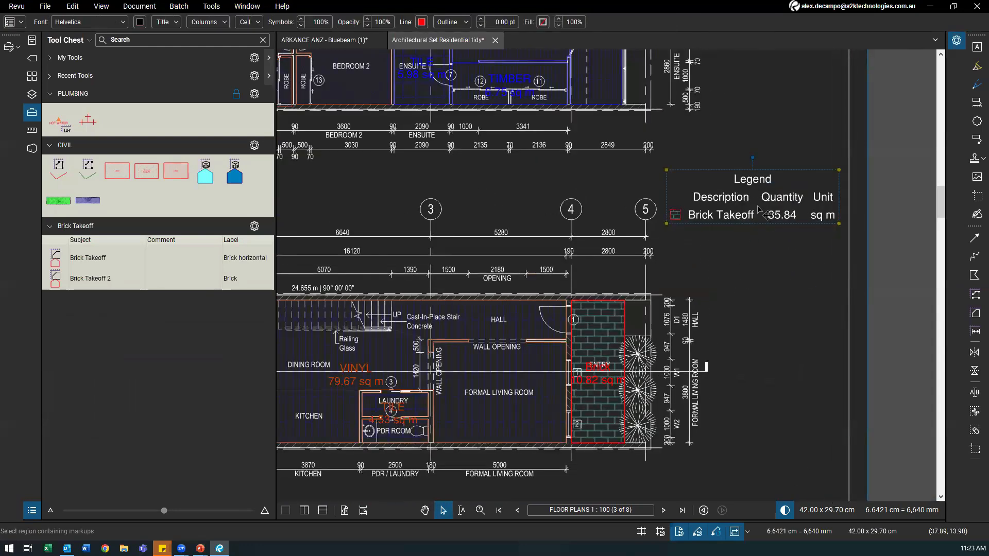
{"action": "left_click", "coordinate": [219, 23]}
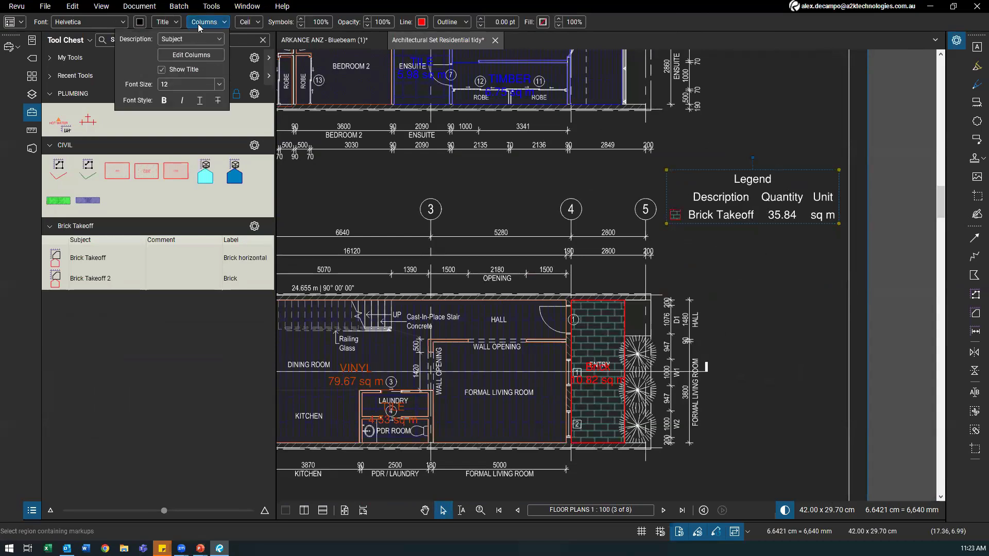
Step: Add Material selection and Cost columns to the brick legend
{"action": "left_click", "coordinate": [183, 55]}
{"action": "scroll", "coordinate": [422, 251], "scroll_direction": "down", "scroll_amount": 5}
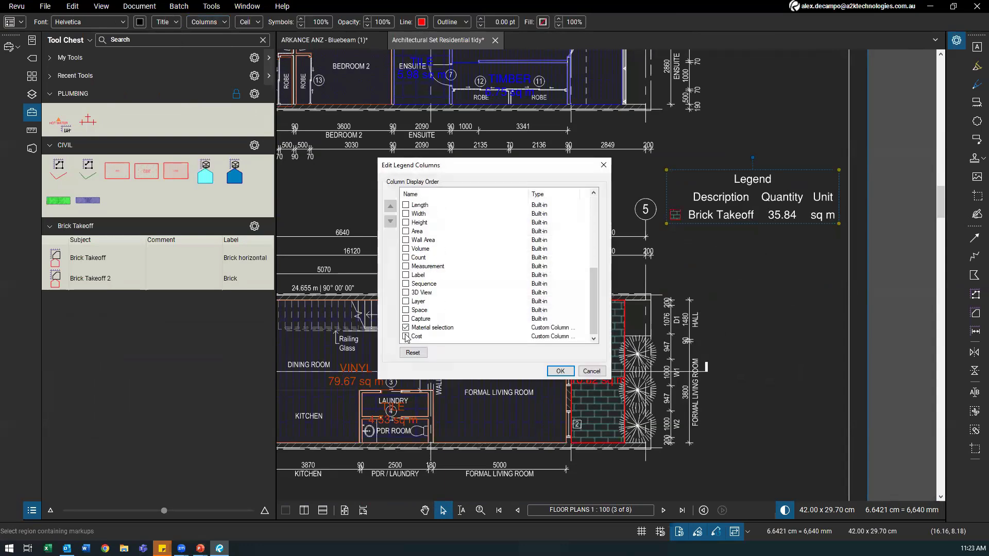
{"action": "left_click", "coordinate": [565, 370]}
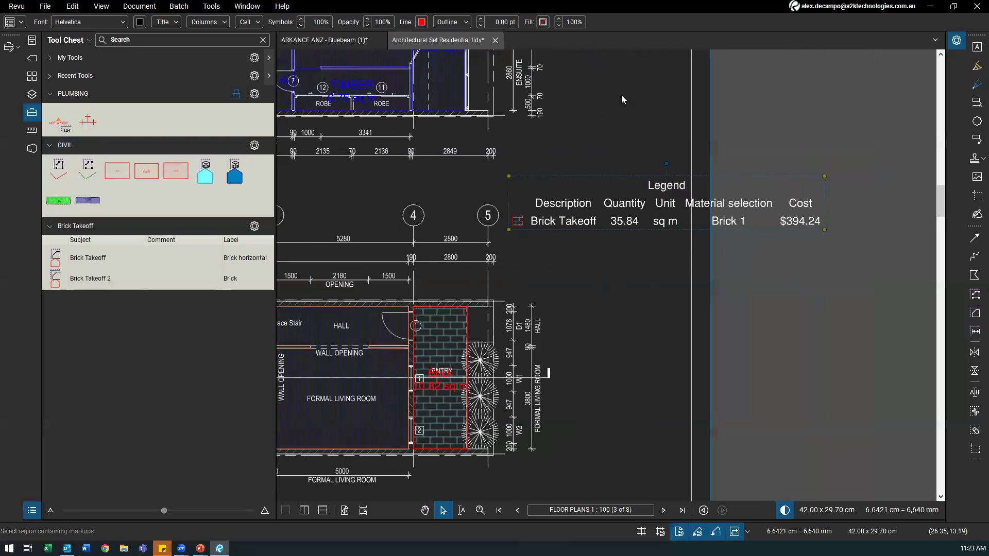
Step: Set the legend's Source Page(s) to Current, then go to the previous page
{"action": "left_click", "coordinate": [956, 43]}
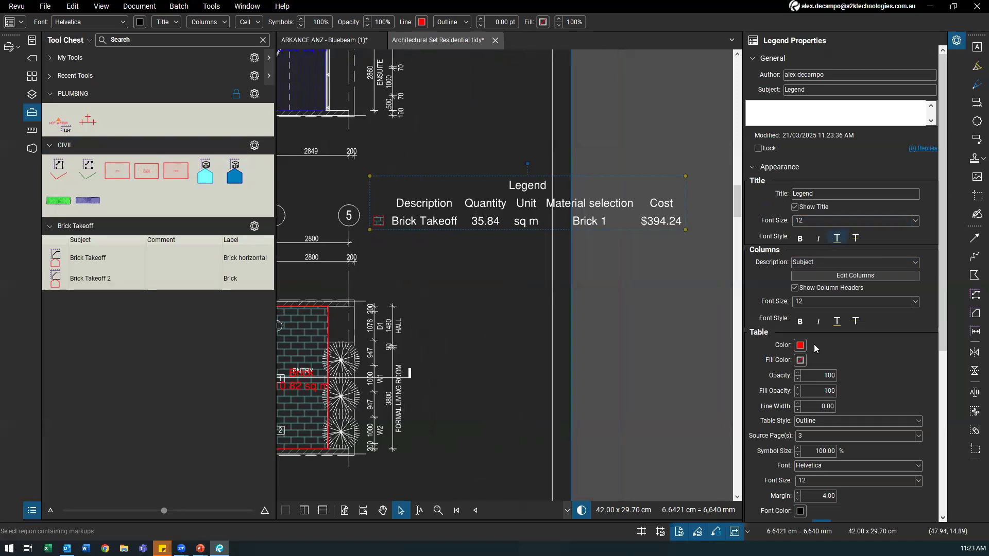
{"action": "left_click", "coordinate": [821, 424]}
{"action": "left_click", "coordinate": [821, 424]}
{"action": "left_click", "coordinate": [814, 436]}
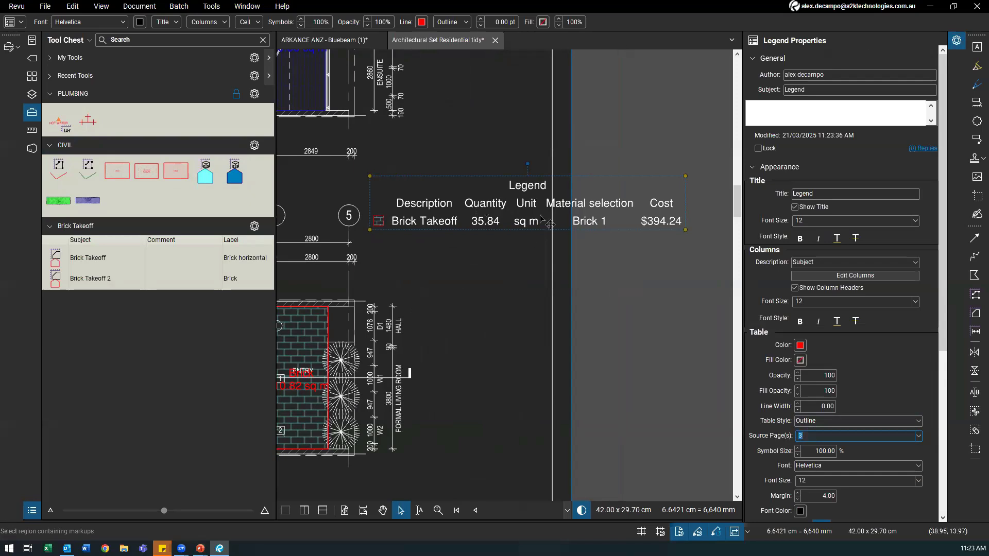
{"action": "left_click", "coordinate": [918, 436]}
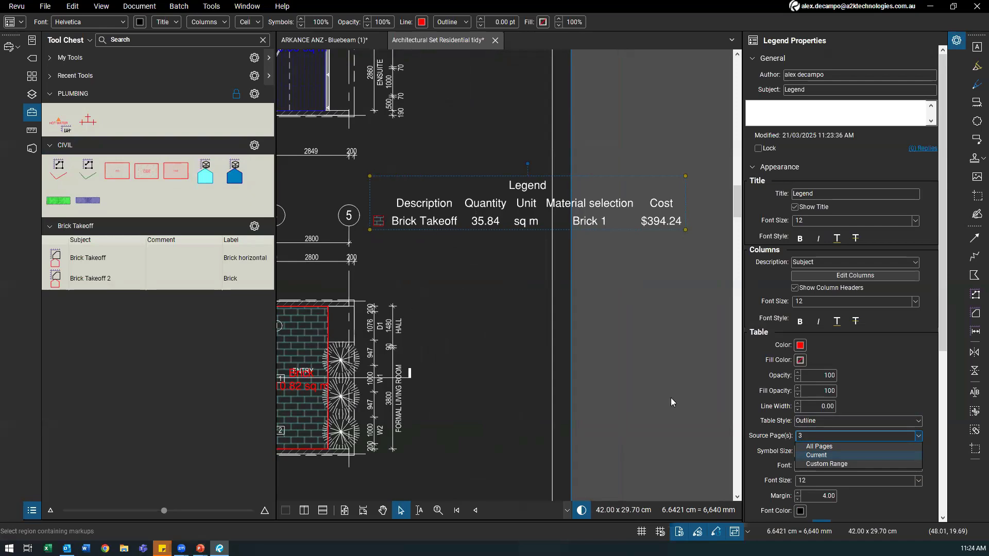
{"action": "left_click", "coordinate": [824, 448]}
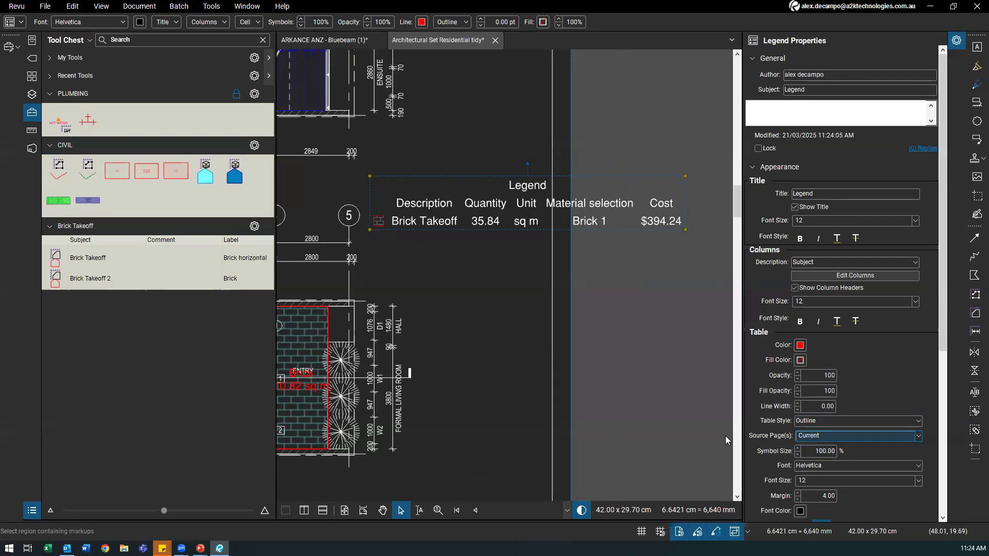
{"action": "left_click", "coordinate": [425, 274]}
{"action": "left_click", "coordinate": [427, 222]}
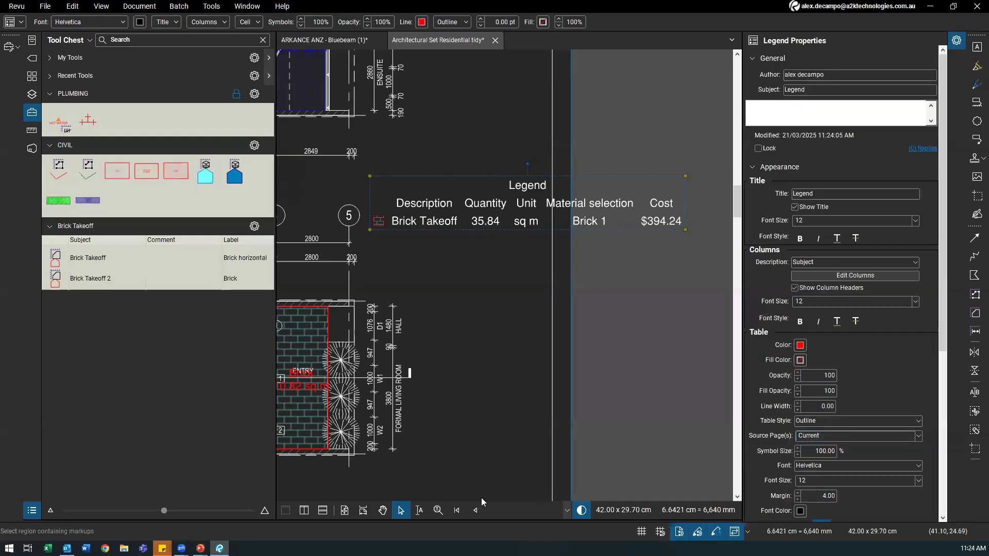
{"action": "left_click", "coordinate": [470, 484]}
Step: Return to page 3, which holds the brick markups
{"action": "left_click", "coordinate": [475, 509]}
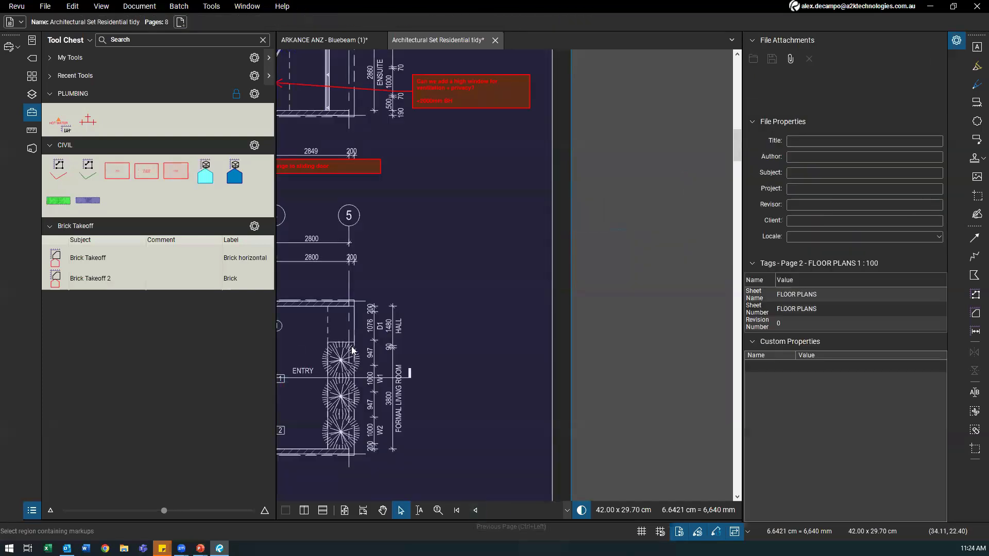
{"action": "scroll", "coordinate": [553, 299], "scroll_direction": "down", "scroll_amount": 5}
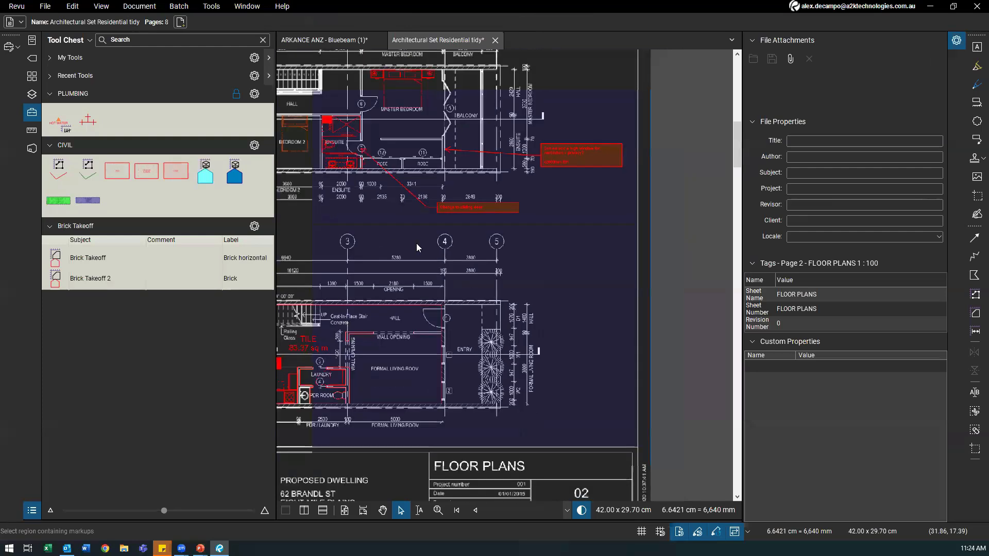
{"action": "left_click", "coordinate": [567, 510]}
{"action": "left_click", "coordinate": [582, 521]}
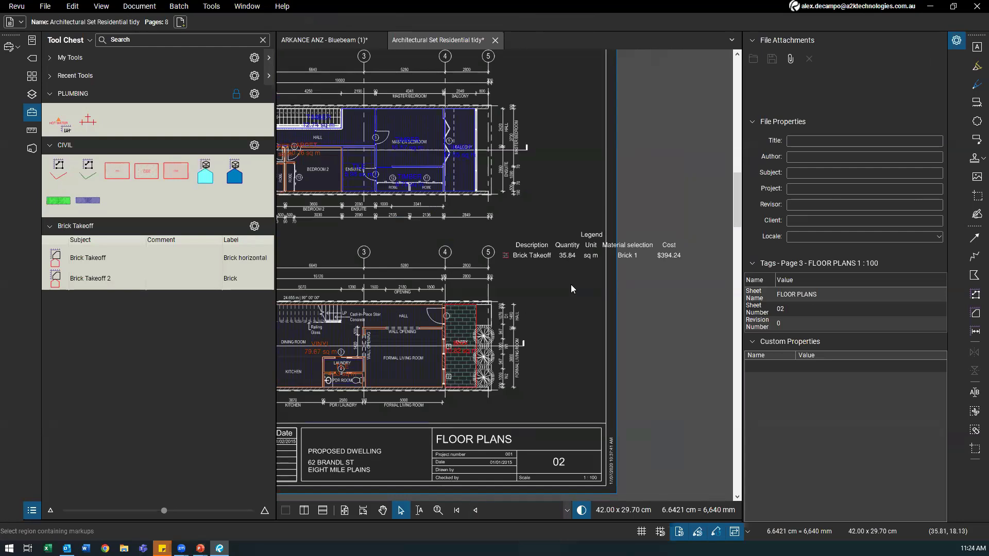
Step: Give the Legend table 0.50 line thickness and full gridlines
{"action": "left_click", "coordinate": [955, 46]}
{"action": "left_click", "coordinate": [955, 46]}
{"action": "left_click", "coordinate": [575, 262]}
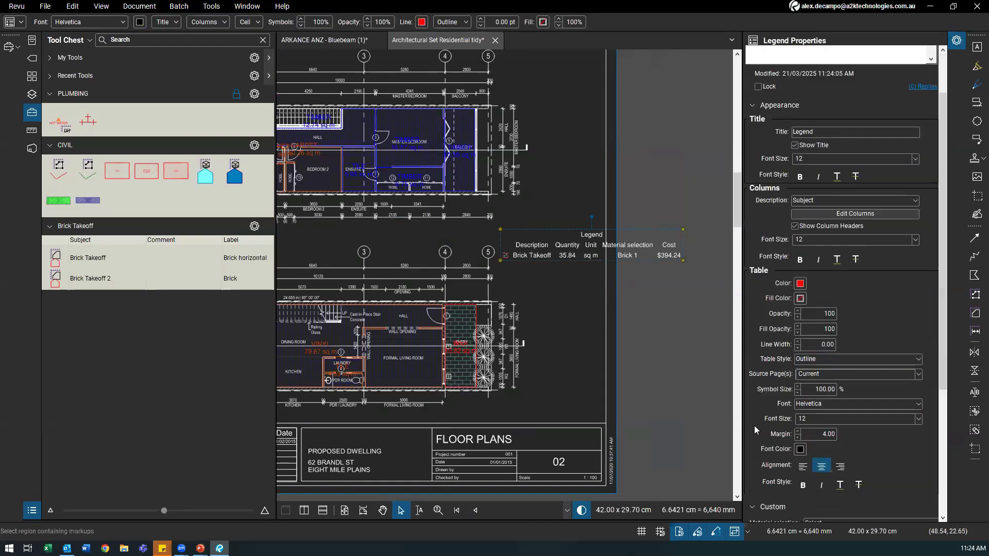
{"action": "left_click", "coordinate": [798, 341]}
{"action": "left_click", "coordinate": [797, 341]}
{"action": "left_click", "coordinate": [824, 359]}
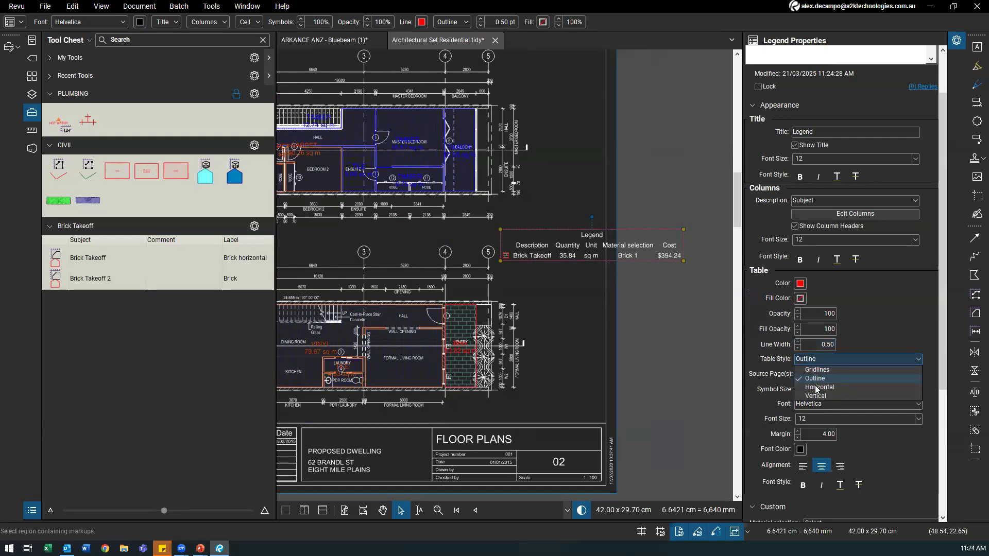
{"action": "left_click", "coordinate": [821, 369]}
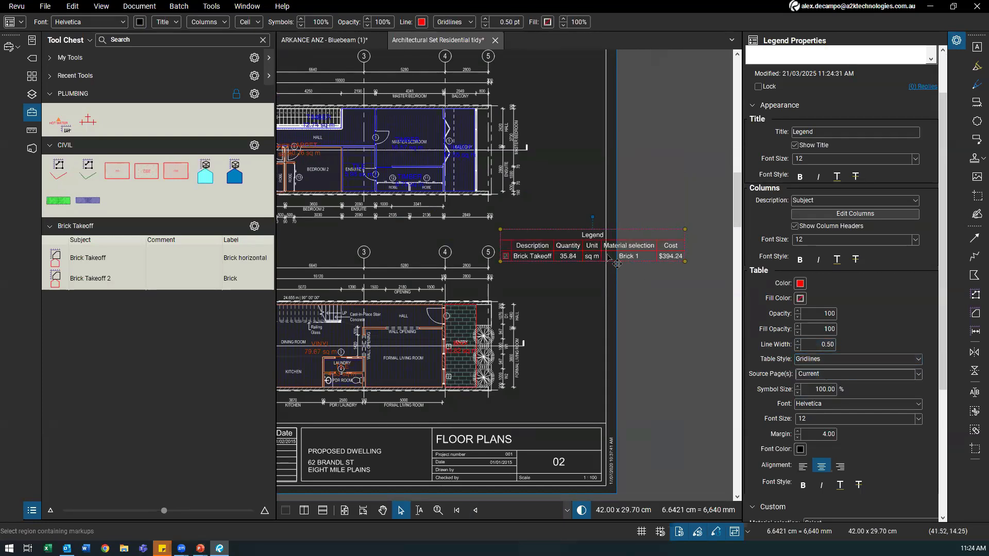
Step: Make the Legend's lines grey and its table fill white
{"action": "scroll", "coordinate": [669, 289], "scroll_direction": "up", "scroll_amount": 3}
{"action": "left_click", "coordinate": [800, 283]}
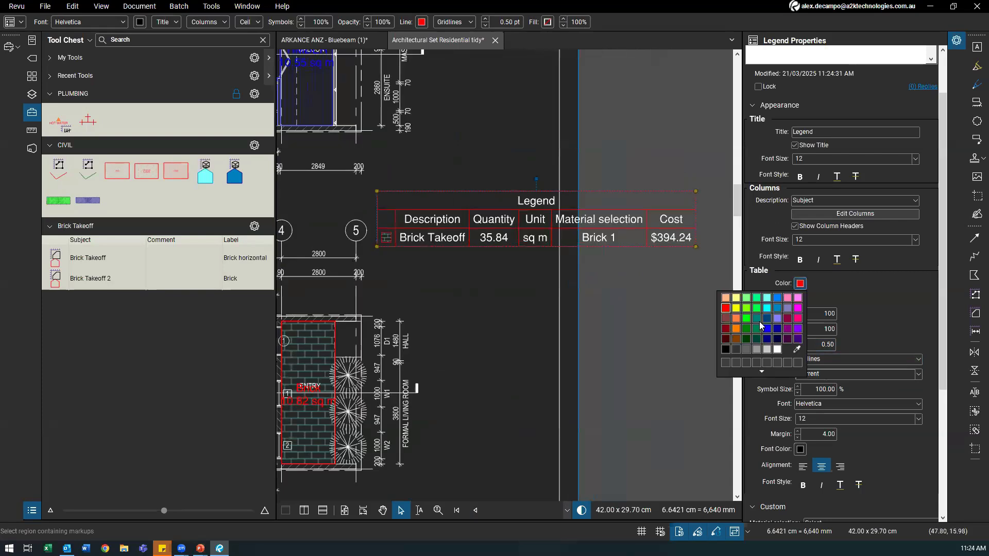
{"action": "left_click", "coordinate": [758, 350]}
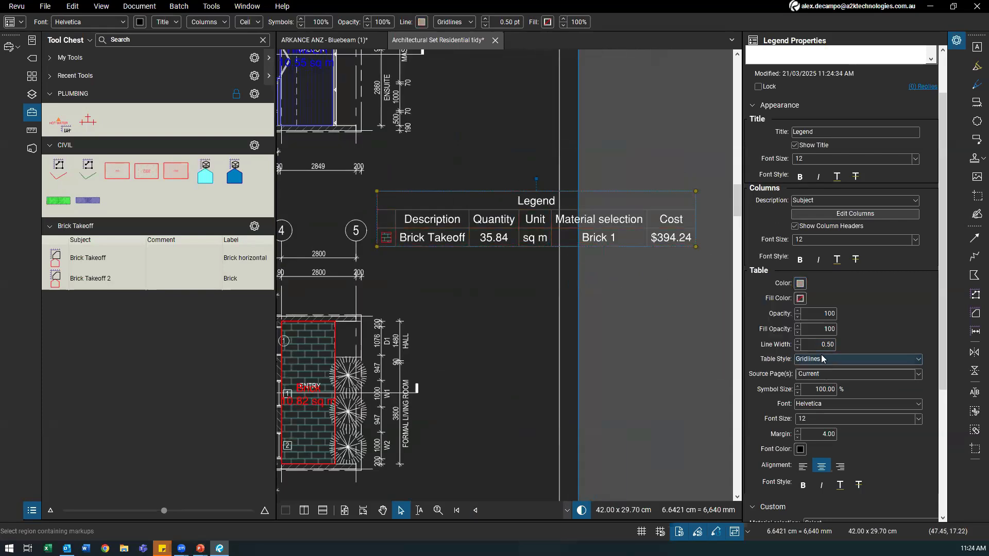
{"action": "left_click", "coordinate": [800, 299]}
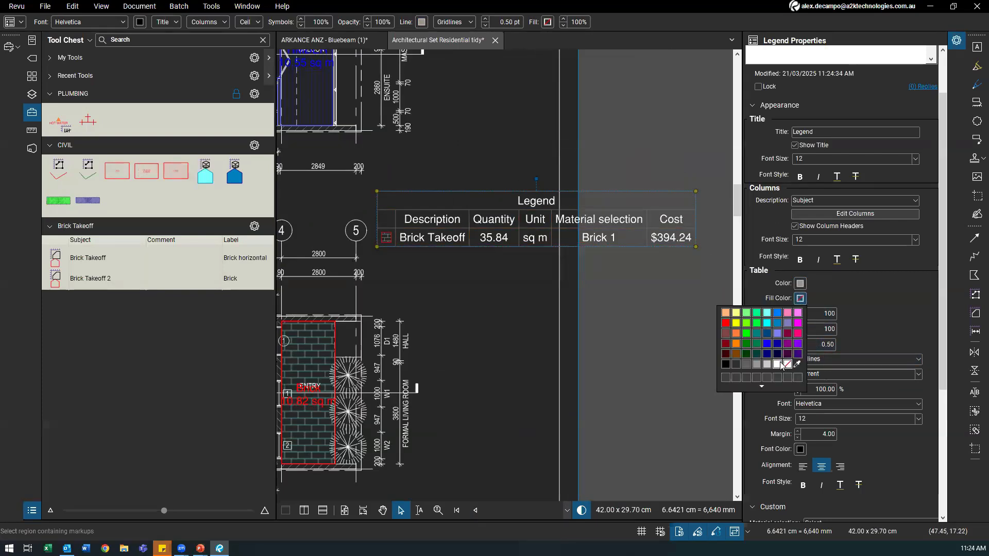
{"action": "left_click", "coordinate": [779, 364]}
Step: Position the Legend beside gridline 4 between the two floor plans
{"action": "scroll", "coordinate": [537, 268], "scroll_direction": "down", "scroll_amount": 2}
{"action": "left_click_drag", "start_coordinate": [500, 234], "coordinate": [545, 238]}
{"action": "left_click", "coordinate": [515, 275]}
{"action": "left_click", "coordinate": [581, 510]}
{"action": "left_click_drag", "start_coordinate": [615, 204], "coordinate": [407, 241]}
{"action": "scroll", "coordinate": [389, 267], "scroll_direction": "up", "scroll_amount": 3}
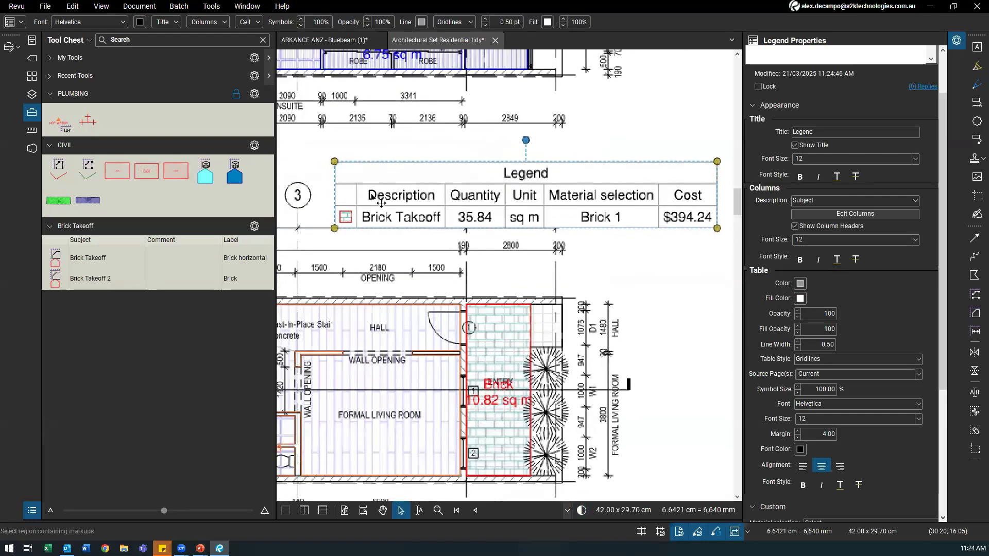
{"action": "scroll", "coordinate": [363, 217], "scroll_direction": "down", "scroll_amount": 4}
{"action": "left_click_drag", "start_coordinate": [391, 216], "coordinate": [508, 210]}
{"action": "scroll", "coordinate": [519, 278], "scroll_direction": "down", "scroll_amount": 3}
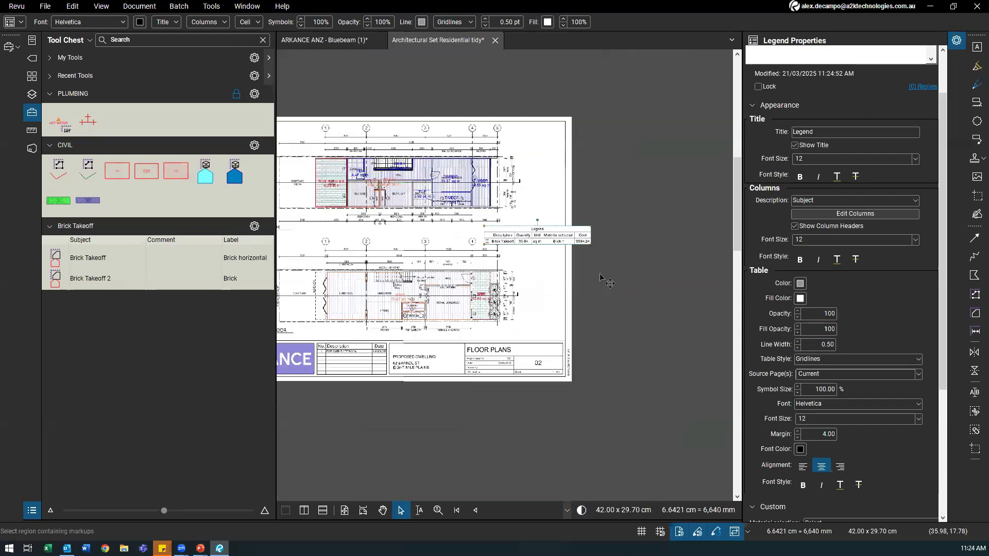
{"action": "scroll", "coordinate": [627, 246], "scroll_direction": "up", "scroll_amount": 2}
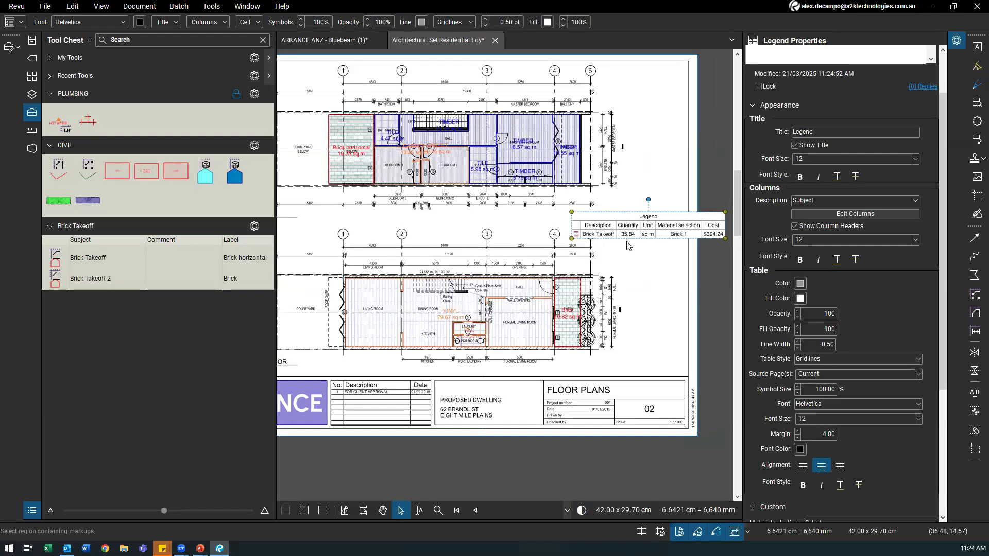
Step: Activate the Brick Takeoff area tool and save the current profile
{"action": "left_click", "coordinate": [644, 280]}
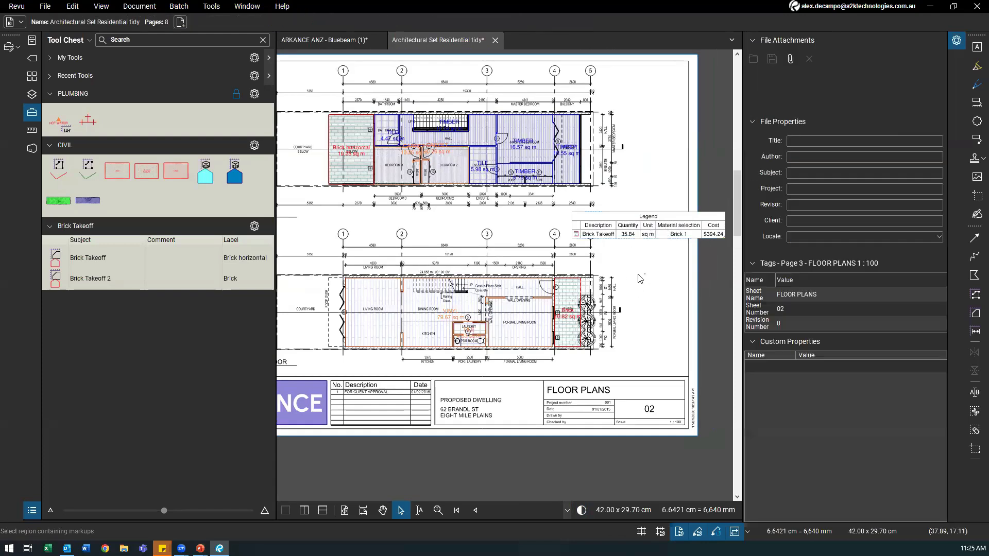
{"action": "scroll", "coordinate": [589, 283], "scroll_direction": "up", "scroll_amount": 1}
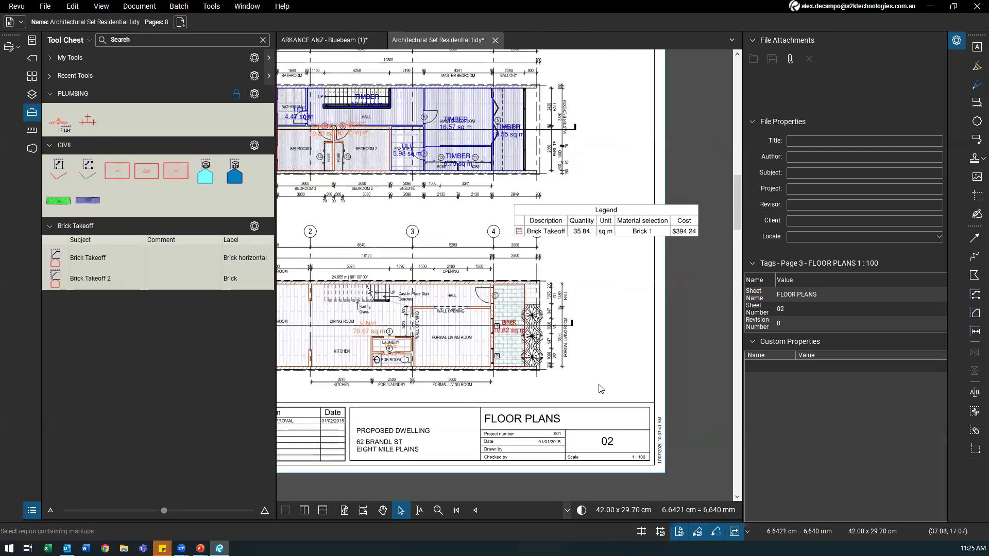
{"action": "scroll", "coordinate": [559, 304], "scroll_direction": "up", "scroll_amount": 2}
{"action": "scroll", "coordinate": [558, 304], "scroll_direction": "down", "scroll_amount": 2}
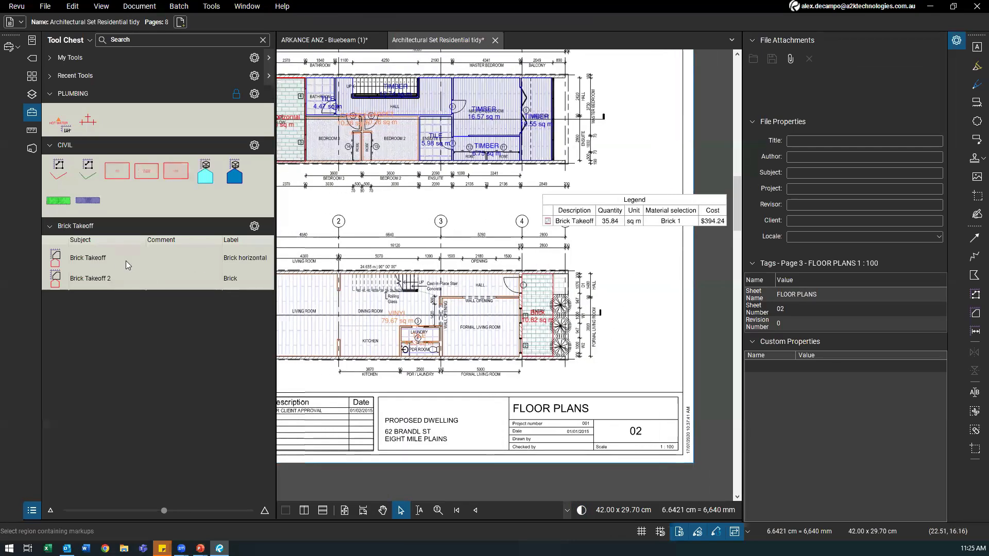
{"action": "left_click", "coordinate": [110, 264]}
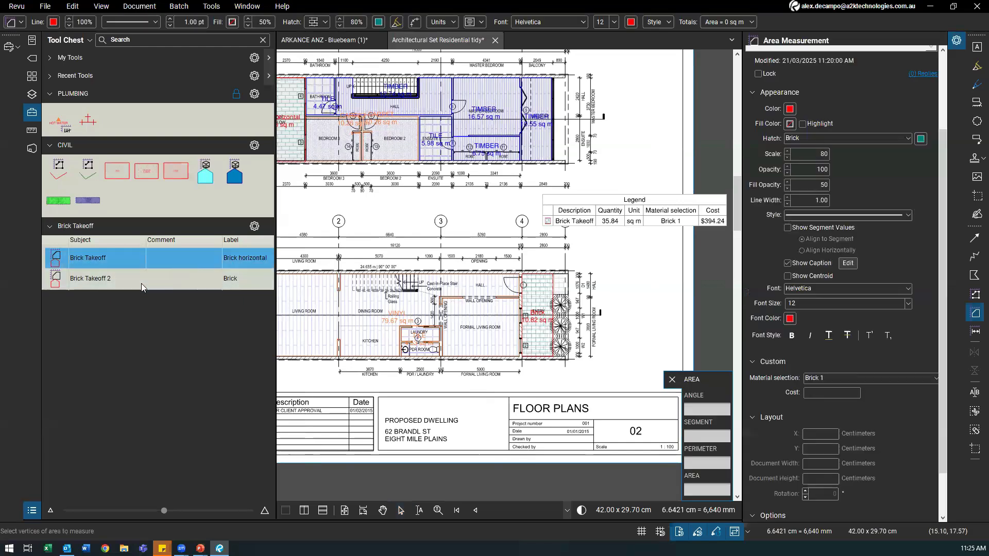
{"action": "left_click", "coordinate": [17, 6]}
{"action": "mouse_move", "coordinate": [98, 53]}
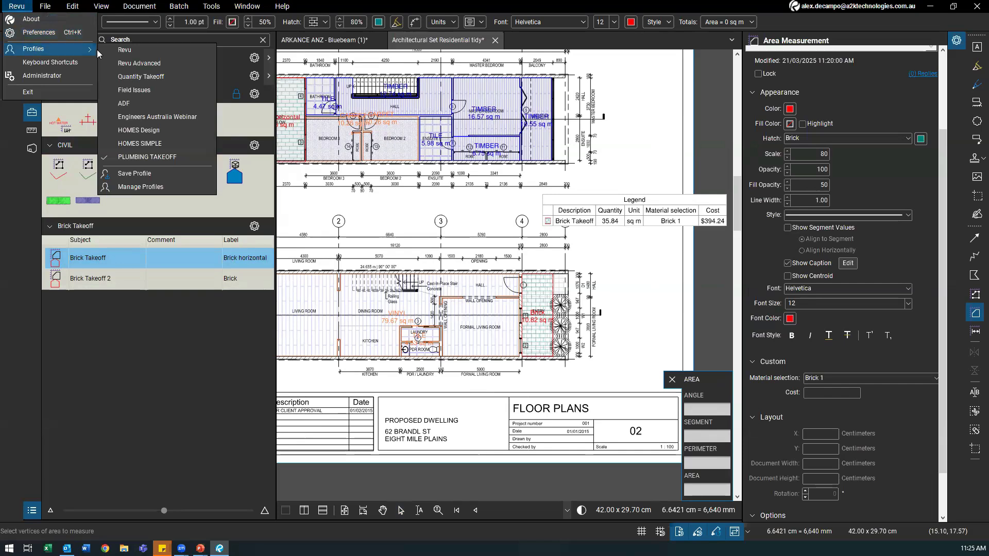
{"action": "left_click", "coordinate": [137, 174]}
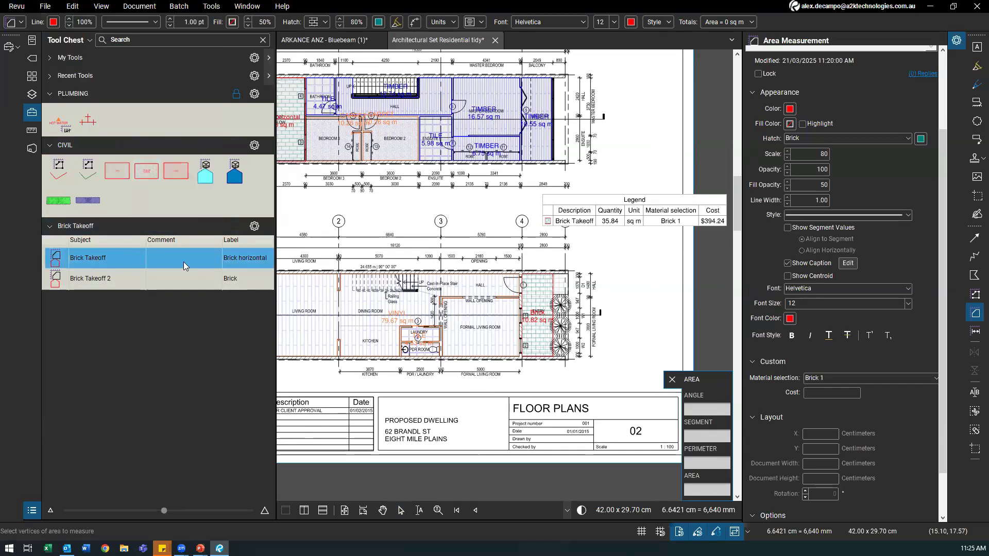
Step: Toggle to Brick Takeoff 2 and back, then collapse the properties panel
{"action": "left_click", "coordinate": [100, 287]}
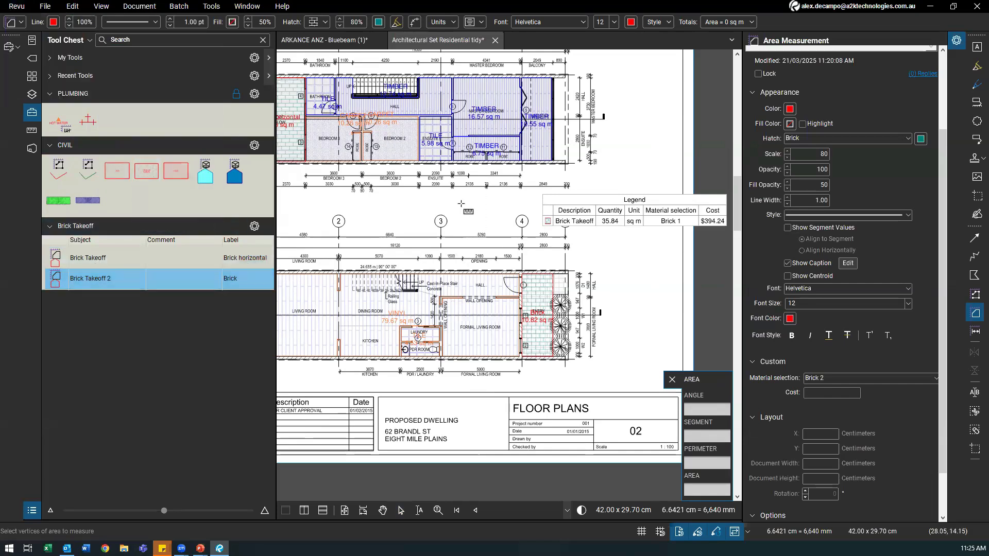
{"action": "left_click", "coordinate": [150, 258]}
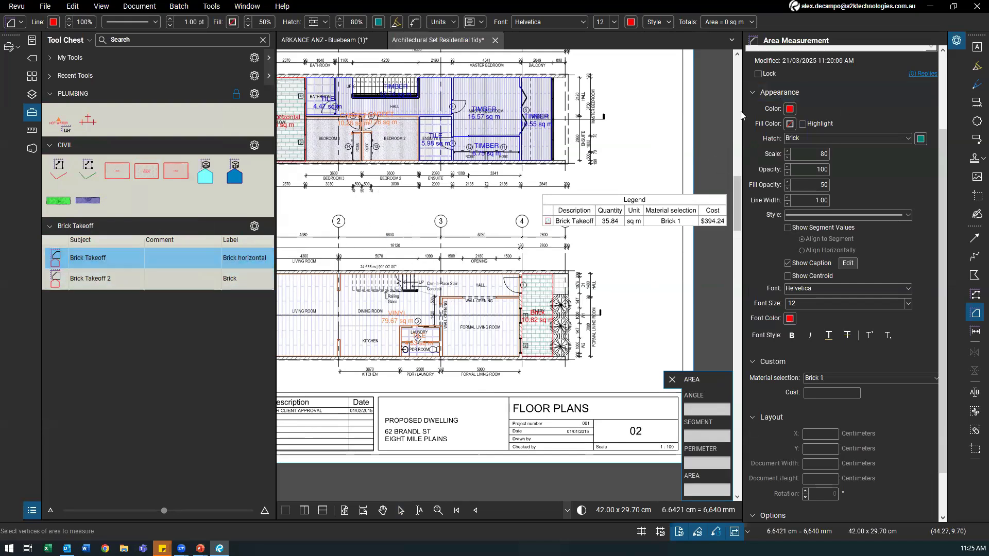
{"action": "left_click_drag", "start_coordinate": [742, 112], "coordinate": [935, 70]}
{"action": "left_click_drag", "start_coordinate": [434, 226], "coordinate": [540, 227]}
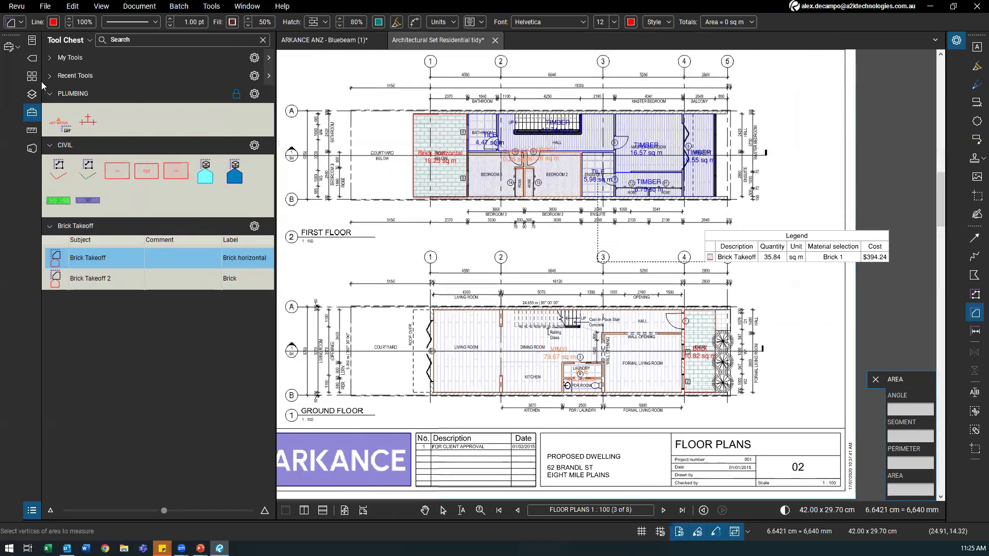
{"action": "left_click", "coordinate": [17, 6]}
{"action": "mouse_move", "coordinate": [33, 49]}
{"action": "left_click", "coordinate": [138, 186]}
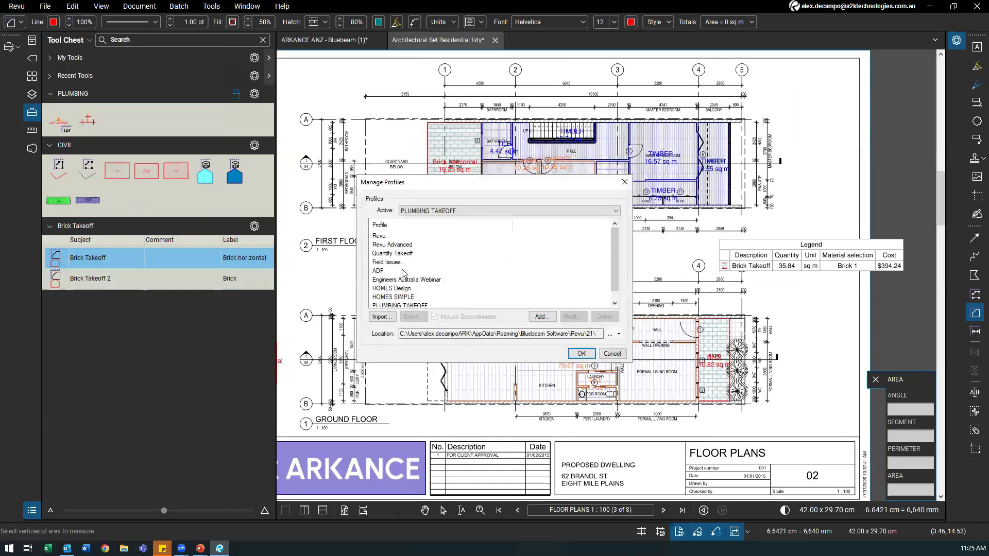
{"action": "scroll", "coordinate": [403, 273], "scroll_direction": "down", "scroll_amount": 1}
{"action": "left_click", "coordinate": [398, 298]}
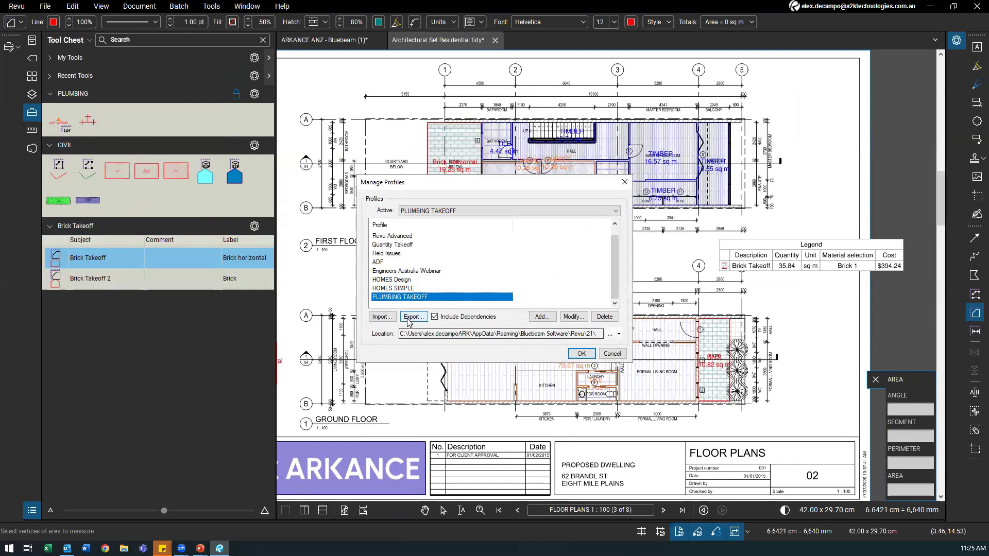
{"action": "left_click", "coordinate": [381, 317]}
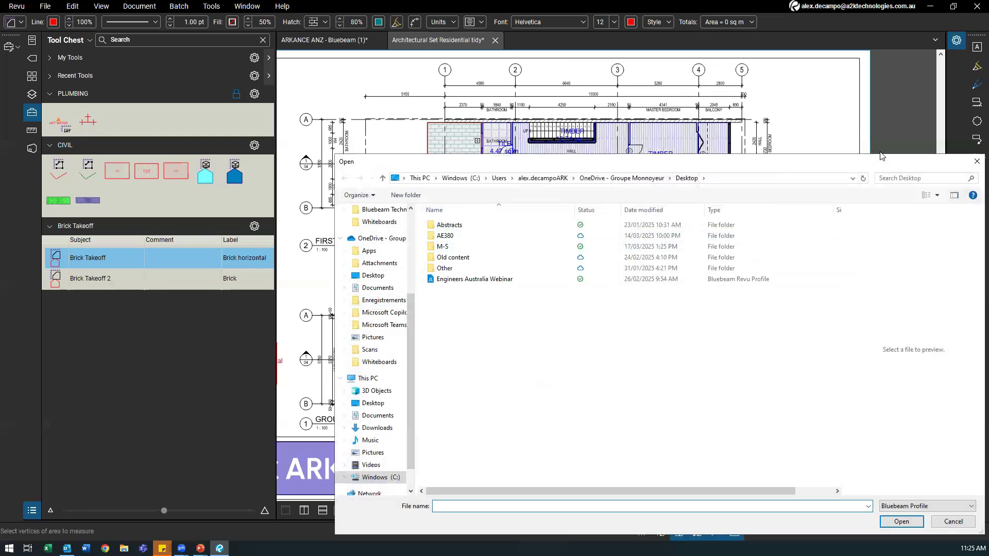
{"action": "key", "text": "Escape"}
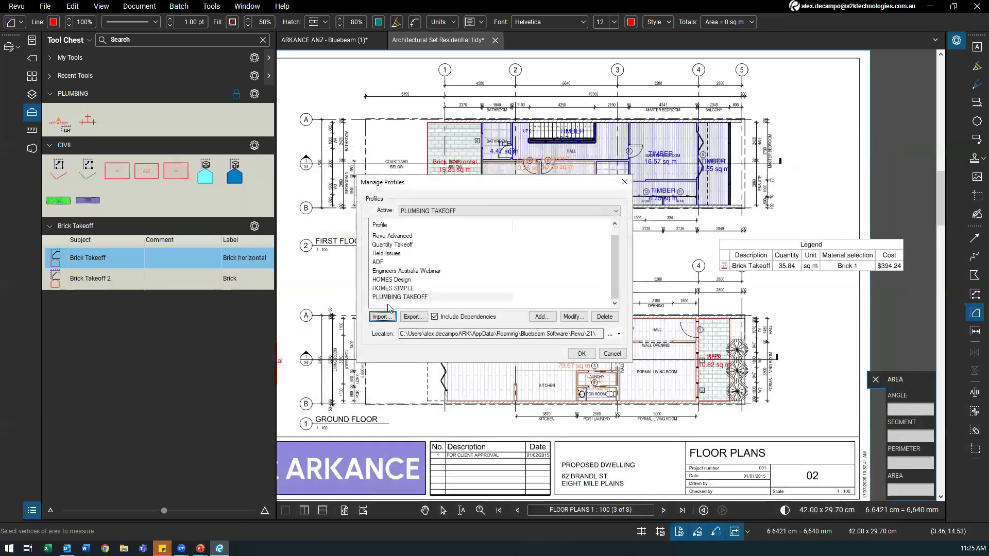
{"action": "left_click", "coordinate": [400, 298]}
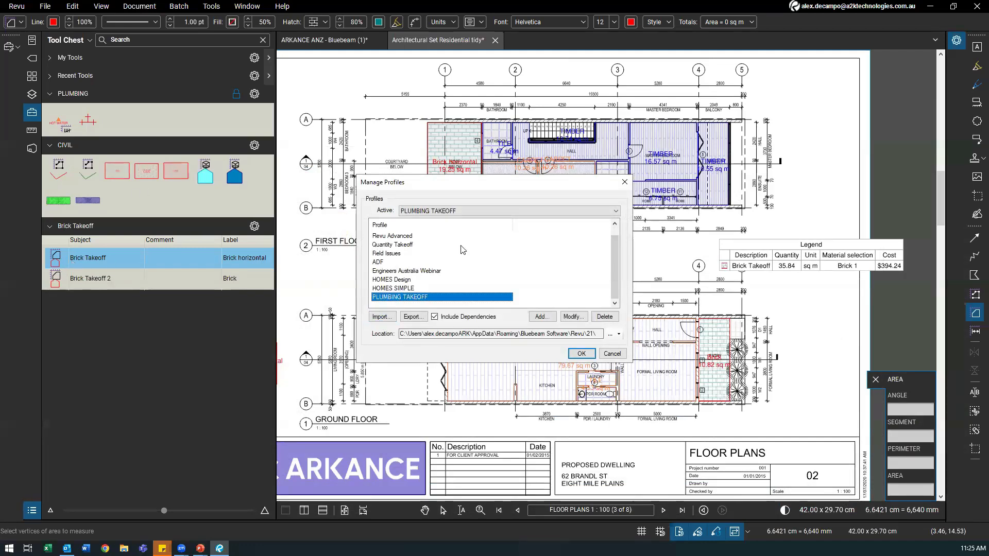
{"action": "left_click", "coordinate": [624, 181]}
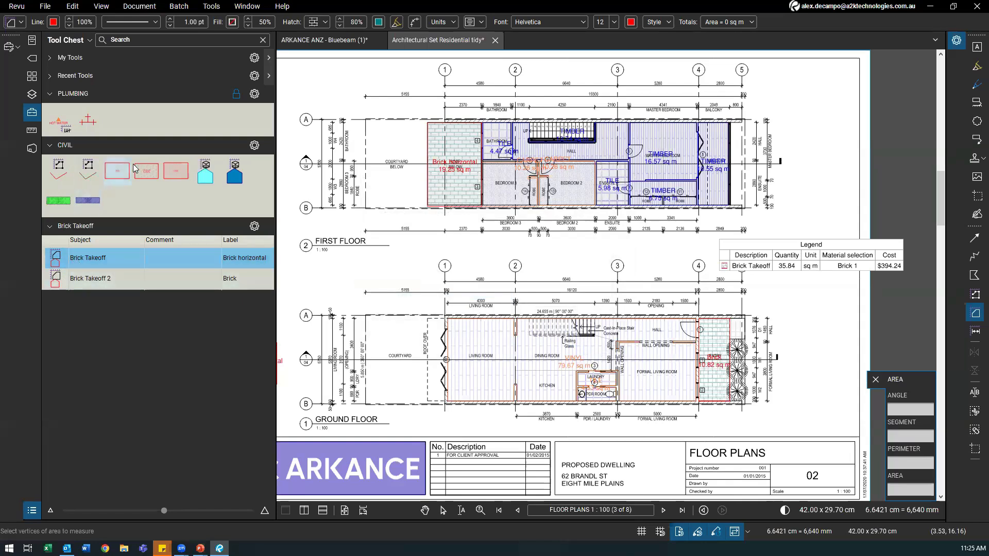
Step: Show the CIVIL tool set in Detail view and start a CONC BEAM 550 THK_A2K markup
{"action": "left_click", "coordinate": [253, 146]}
{"action": "left_click", "coordinate": [278, 172]}
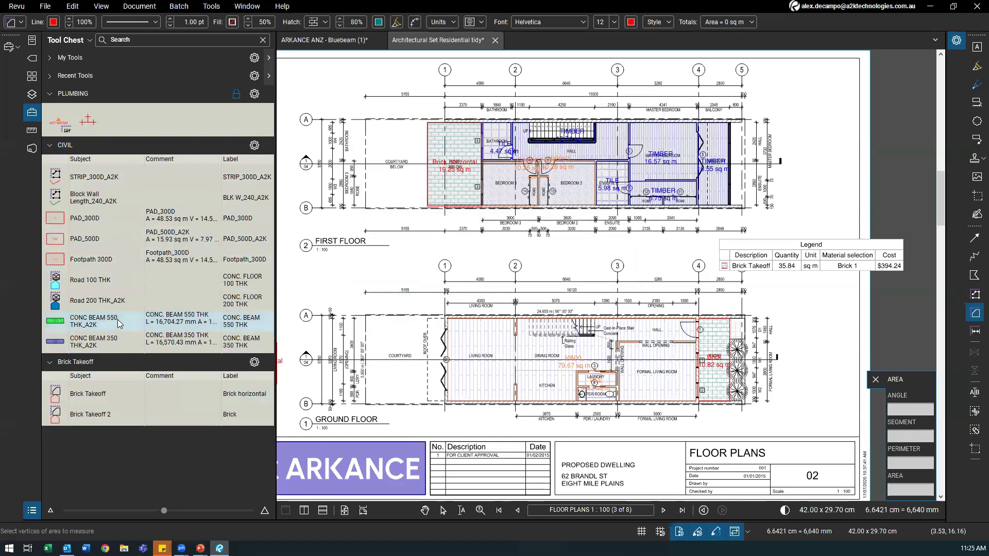
{"action": "left_click", "coordinate": [87, 299]}
{"action": "left_click", "coordinate": [71, 323]}
{"action": "left_click", "coordinate": [202, 318]}
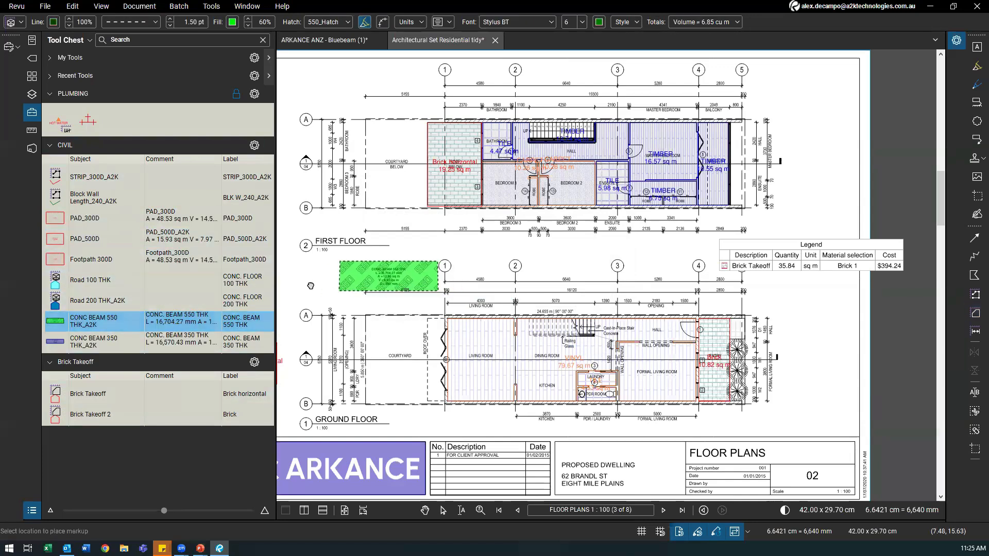
Step: Draw a CONC BEAM 350 THK_A2K volume, then delete both purple beam volumes
{"action": "scroll", "coordinate": [310, 285], "scroll_direction": "up", "scroll_amount": 1}
{"action": "scroll", "coordinate": [339, 322], "scroll_direction": "up", "scroll_amount": 2}
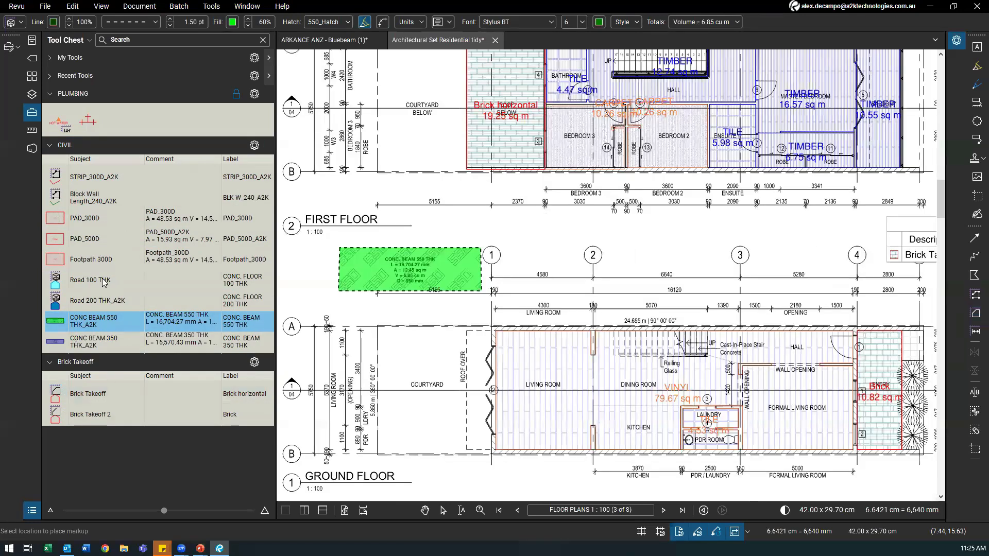
{"action": "scroll", "coordinate": [315, 307], "scroll_direction": "down", "scroll_amount": 4}
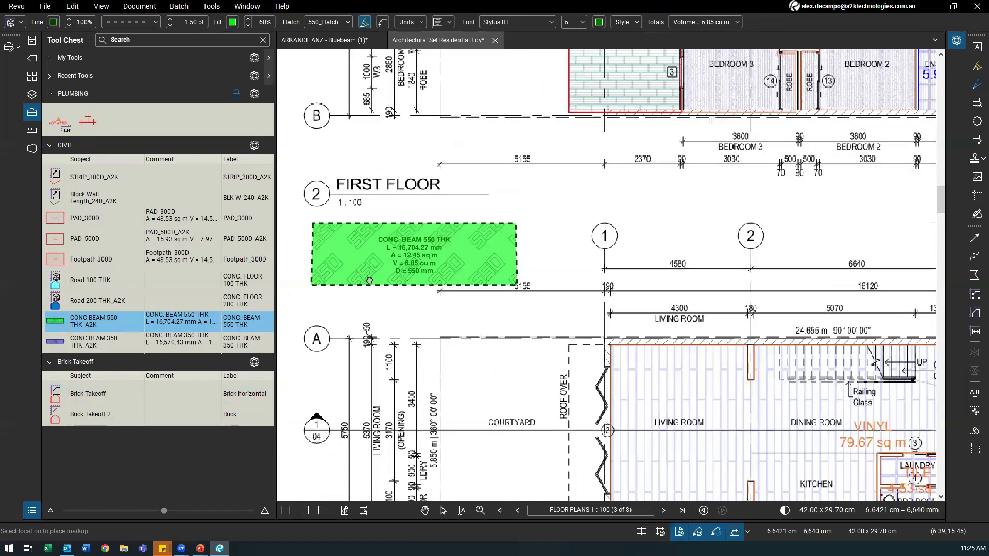
{"action": "left_click", "coordinate": [92, 342]}
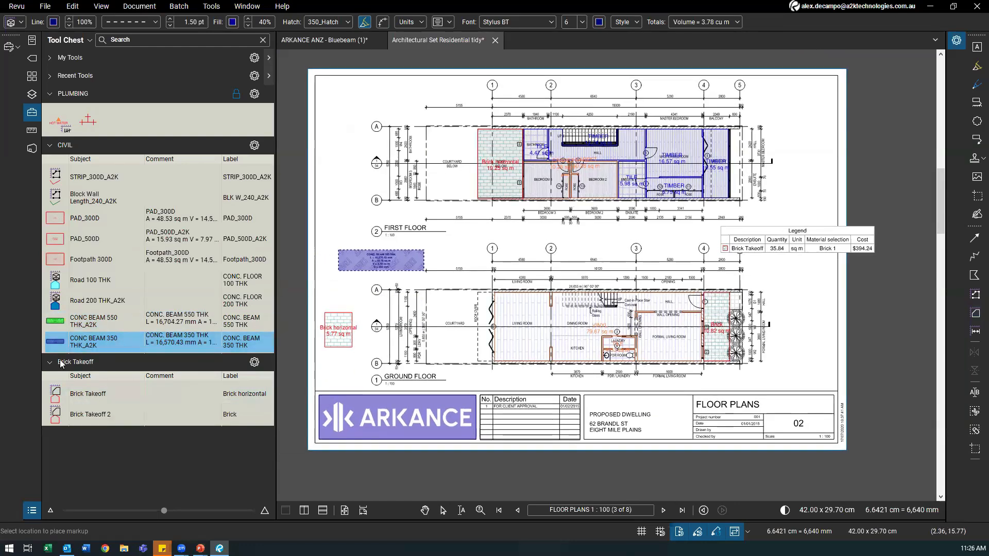
{"action": "left_click_drag", "start_coordinate": [338, 148], "coordinate": [432, 222]}
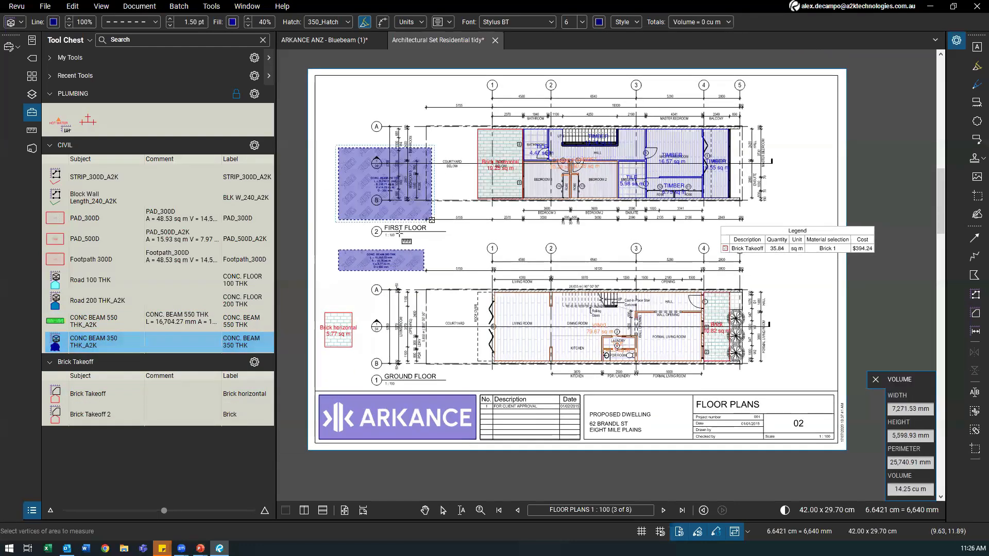
{"action": "key", "text": "Escape"}
{"action": "left_click_drag", "start_coordinate": [327, 123], "coordinate": [441, 298]}
{"action": "key", "text": "Delete"}
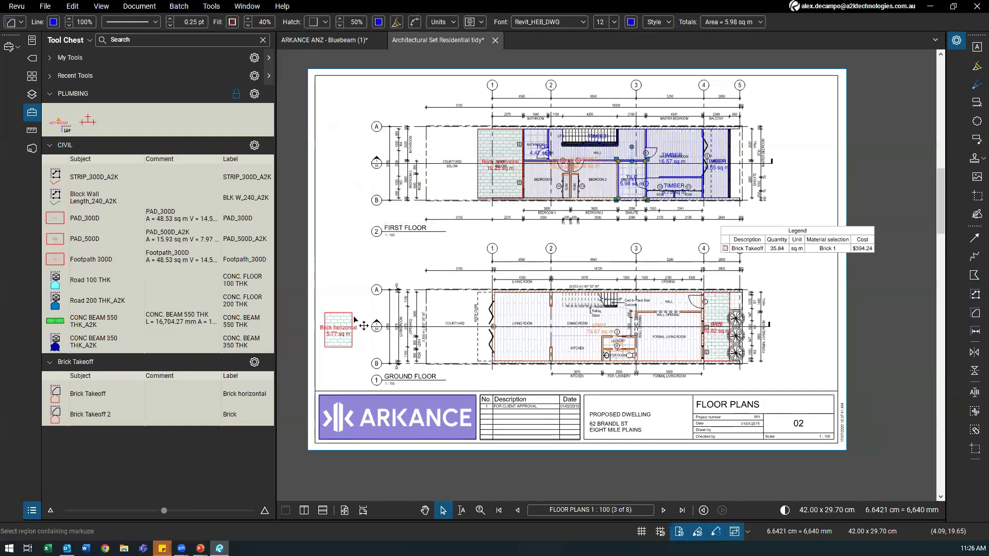
Step: Delete the 5.77 sq m Brick horizontal area, leaving 30.07 sq m at $330.77
{"action": "left_click", "coordinate": [337, 332]}
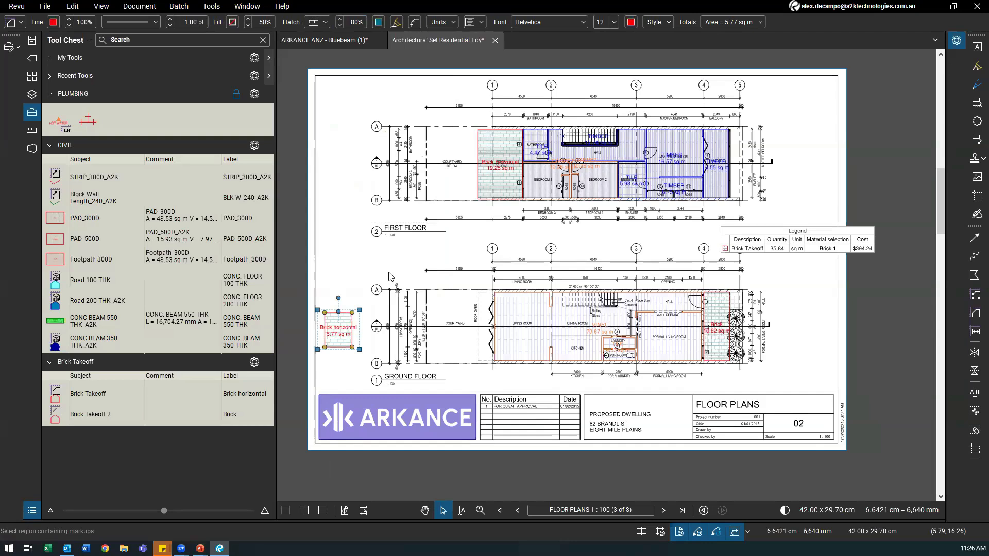
{"action": "left_click", "coordinate": [385, 279]}
{"action": "left_click", "coordinate": [353, 337]}
{"action": "key", "text": "Delete"}
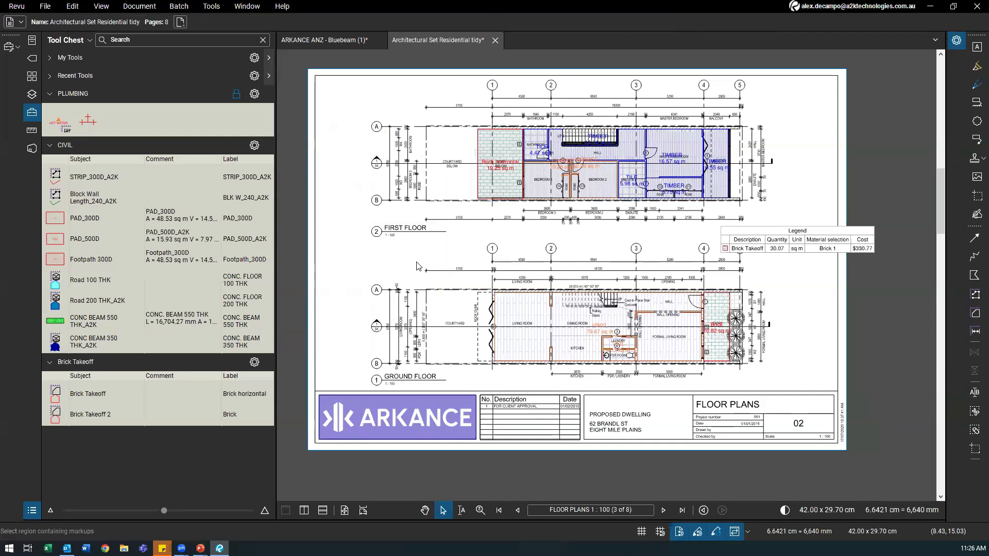
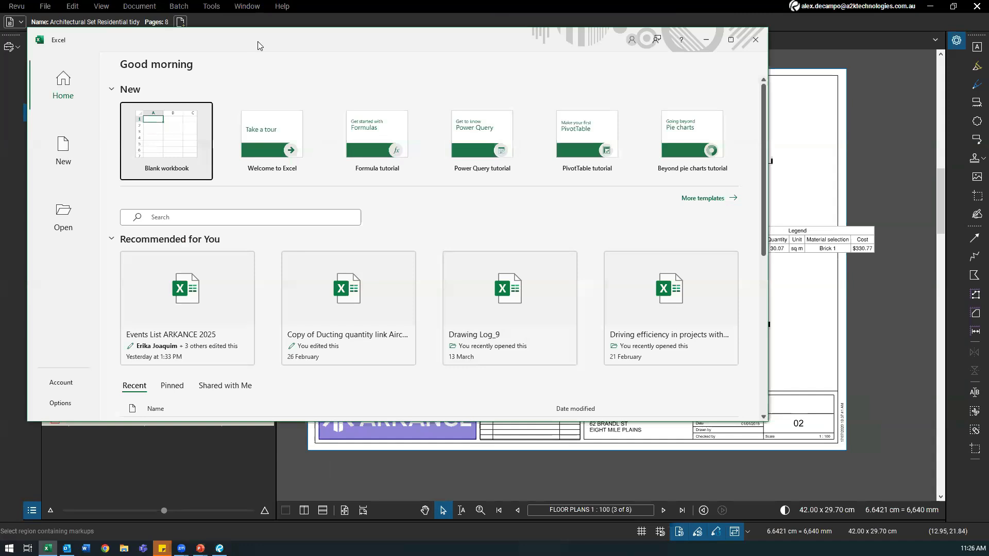
Step: Move Excel aside and open Residential Renovation.pdf from File Access in Revu
{"action": "left_click_drag", "start_coordinate": [259, 45], "coordinate": [658, 361]}
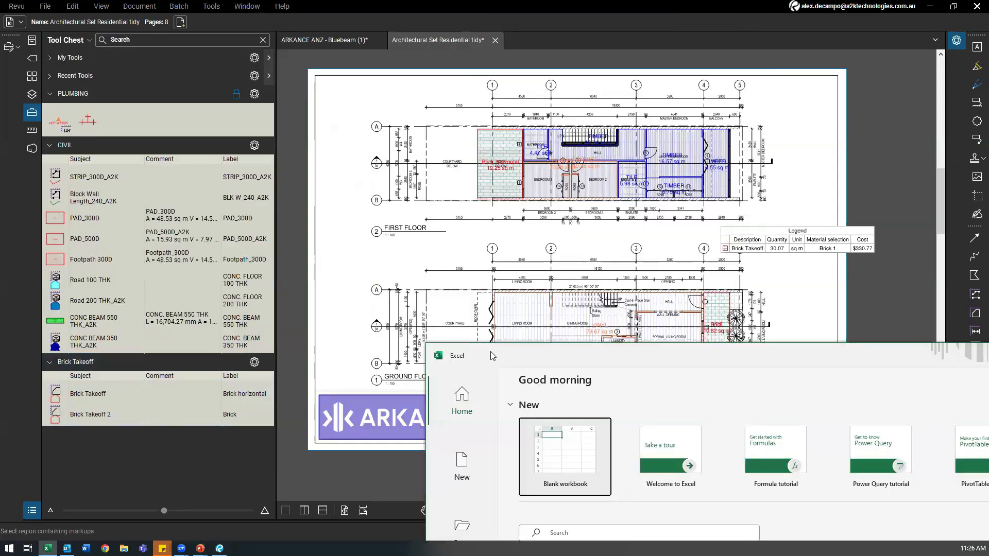
{"action": "left_click_drag", "start_coordinate": [490, 355], "coordinate": [413, 405]}
{"action": "left_click", "coordinate": [434, 315]}
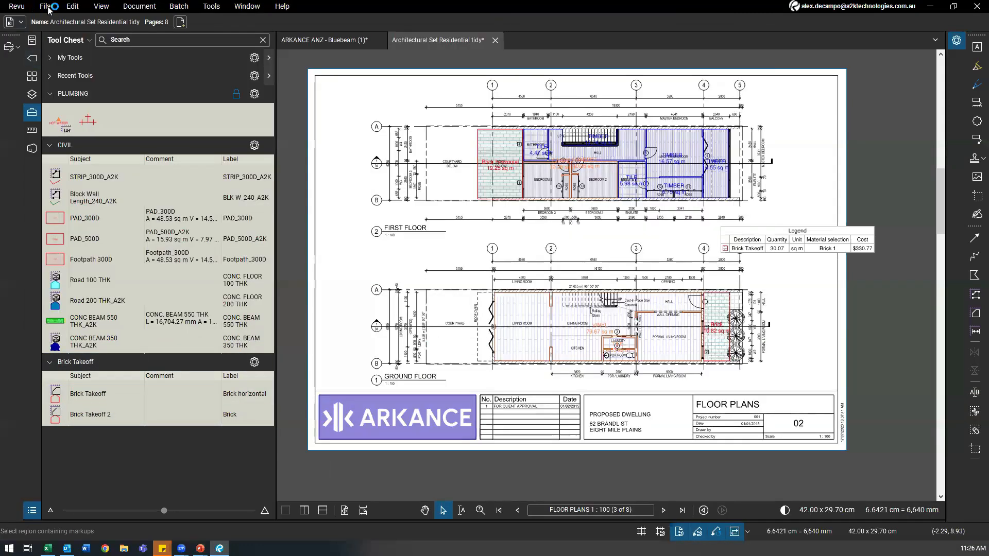
{"action": "left_click", "coordinate": [31, 40]}
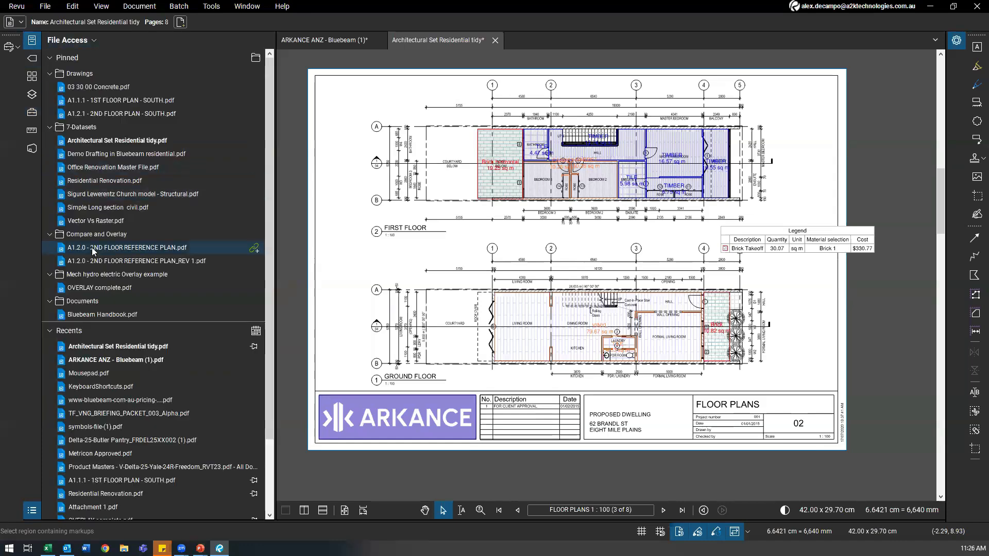
{"action": "left_click", "coordinate": [126, 186]}
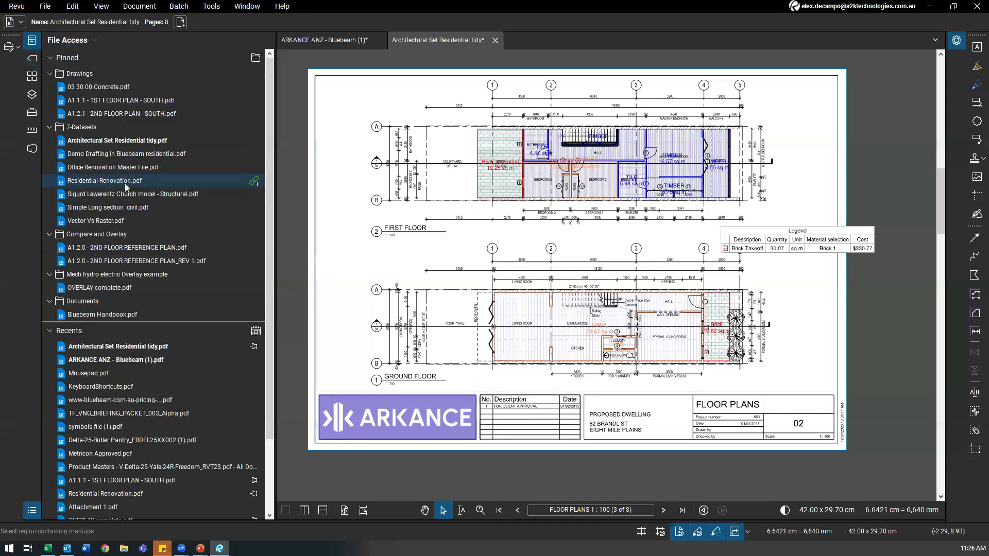
Step: Pan across the floor plan and bring the takeoff tool sets back into view
{"action": "left_click_drag", "start_coordinate": [634, 312], "coordinate": [519, 341]}
{"action": "scroll", "coordinate": [516, 342], "scroll_direction": "up", "scroll_amount": 1}
{"action": "left_click_drag", "start_coordinate": [608, 354], "coordinate": [565, 363]}
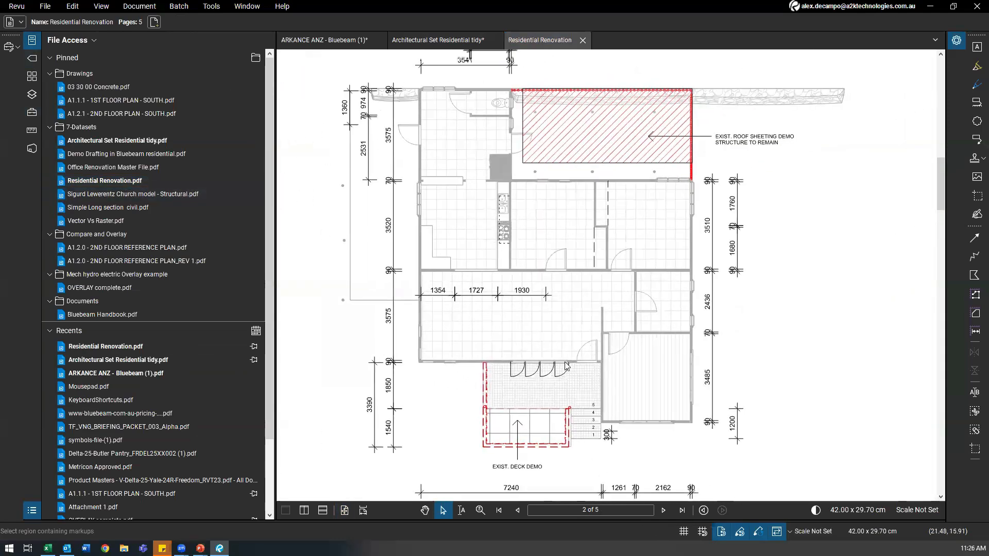
{"action": "scroll", "coordinate": [566, 363], "scroll_direction": "down", "scroll_amount": 1}
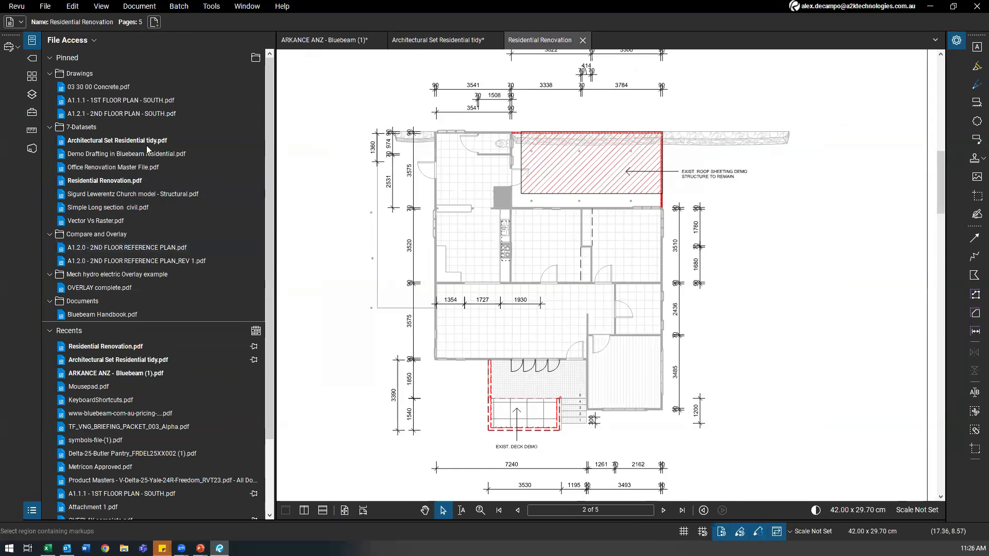
{"action": "left_click", "coordinate": [27, 114]}
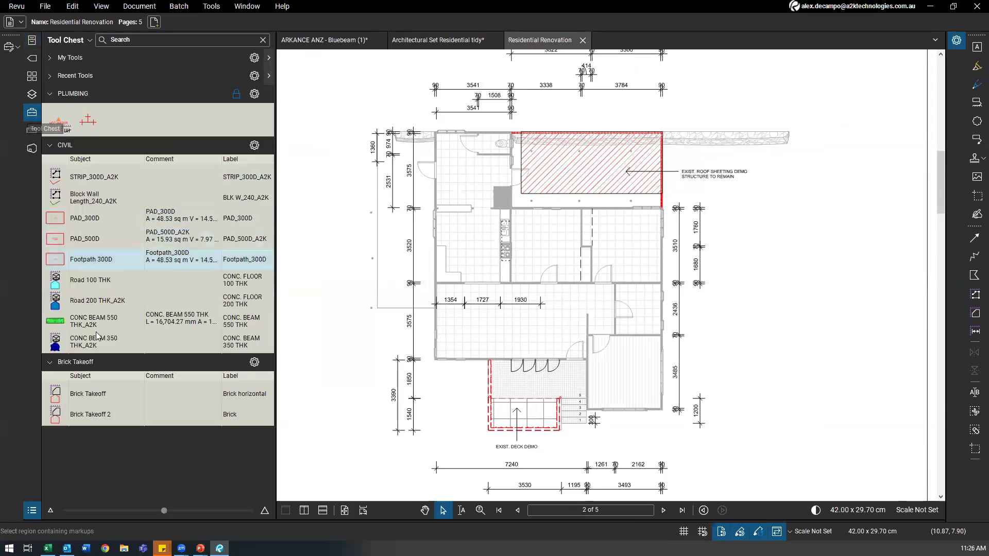
Step: Draw a 12.55 sq m Brick Takeoff area over the top-left room at a 1:100 page scale
{"action": "left_click", "coordinate": [86, 394]}
{"action": "scroll", "coordinate": [497, 175], "scroll_direction": "up", "scroll_amount": 3}
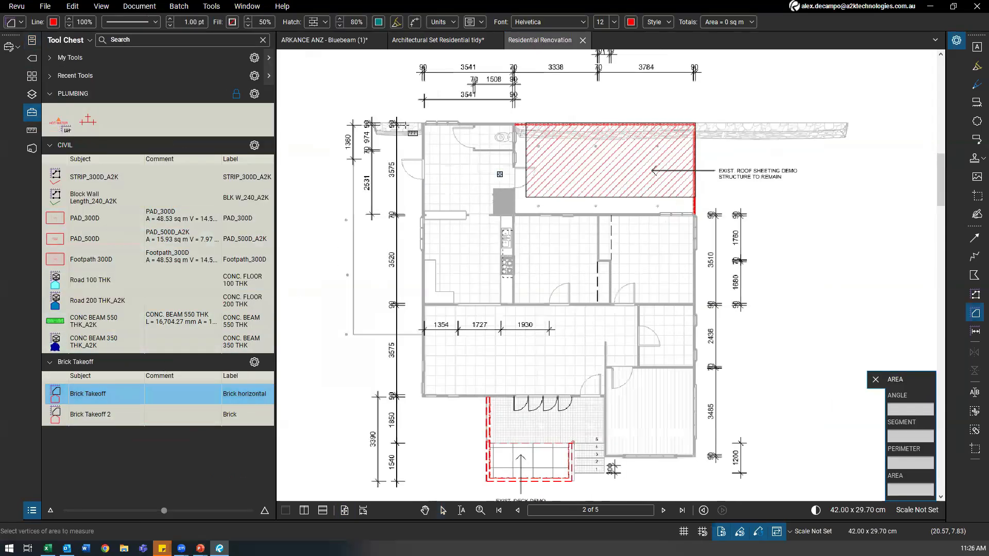
{"action": "mouse_move", "coordinate": [393, 104]}
{"action": "left_mouse_down"}
{"action": "mouse_move", "coordinate": [448, 199]}
{"action": "mouse_move", "coordinate": [520, 234]}
{"action": "left_mouse_up"}
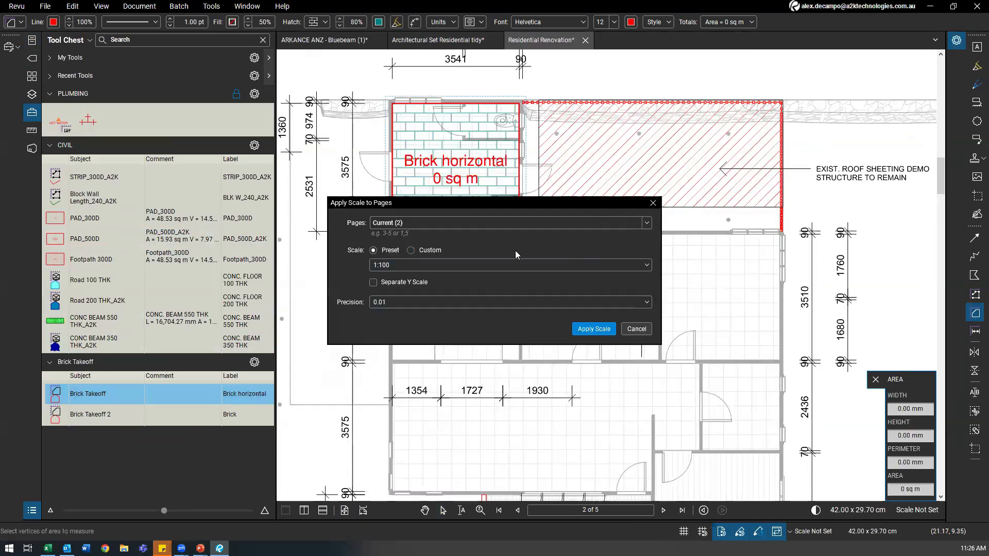
{"action": "left_click", "coordinate": [588, 330]}
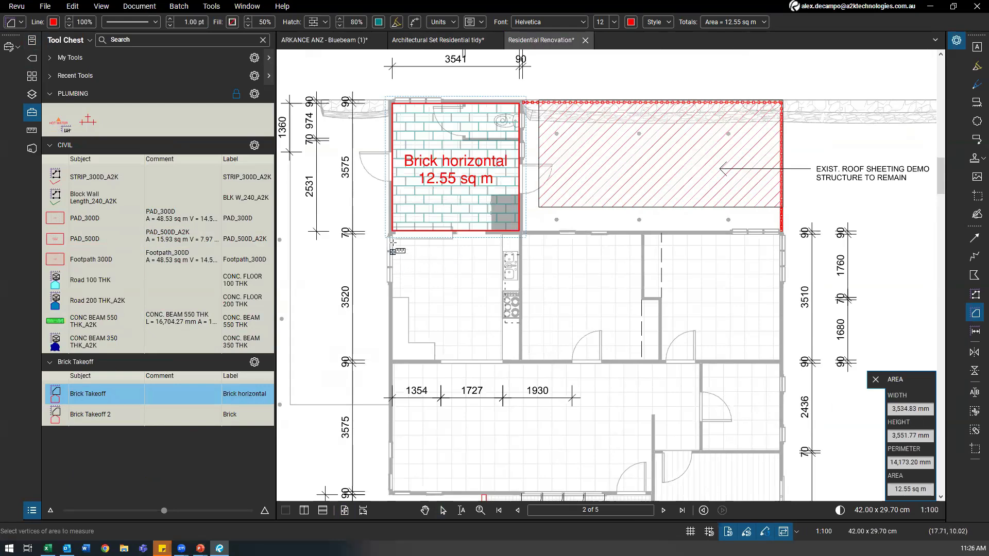
{"action": "left_click_drag", "start_coordinate": [450, 278], "coordinate": [382, 234]}
{"action": "scroll", "coordinate": [524, 216], "scroll_direction": "down", "scroll_amount": 5}
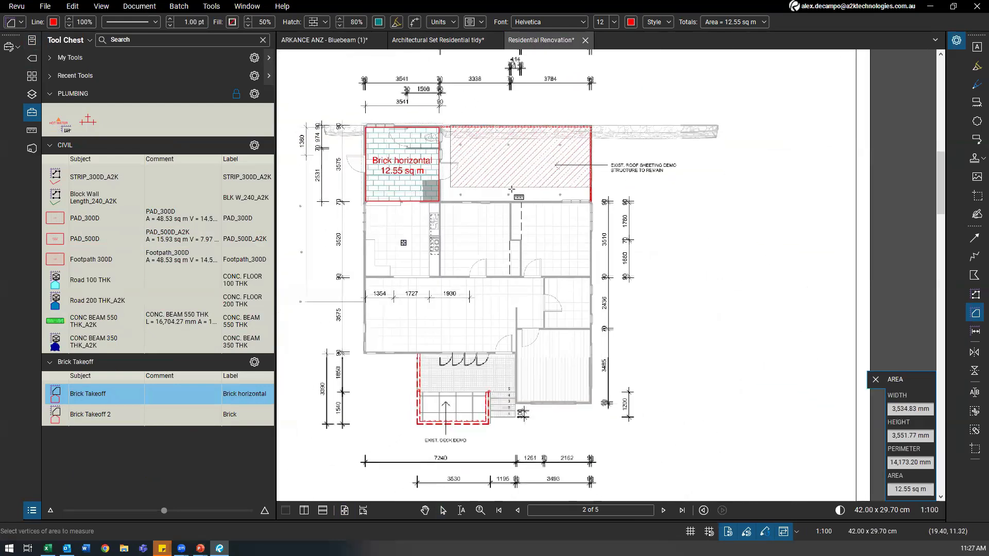
{"action": "left_click_drag", "start_coordinate": [654, 481], "coordinate": [535, 237]}
{"action": "scroll", "coordinate": [638, 361], "scroll_direction": "up", "scroll_amount": 3}
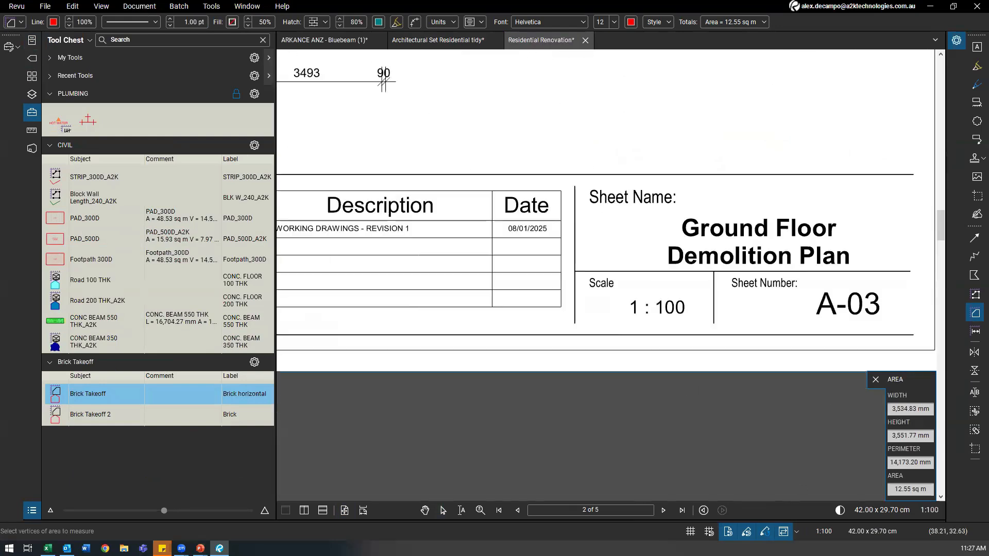
Step: Switch the page scale settings to Custom and start a calibration
{"action": "left_click", "coordinate": [824, 532]}
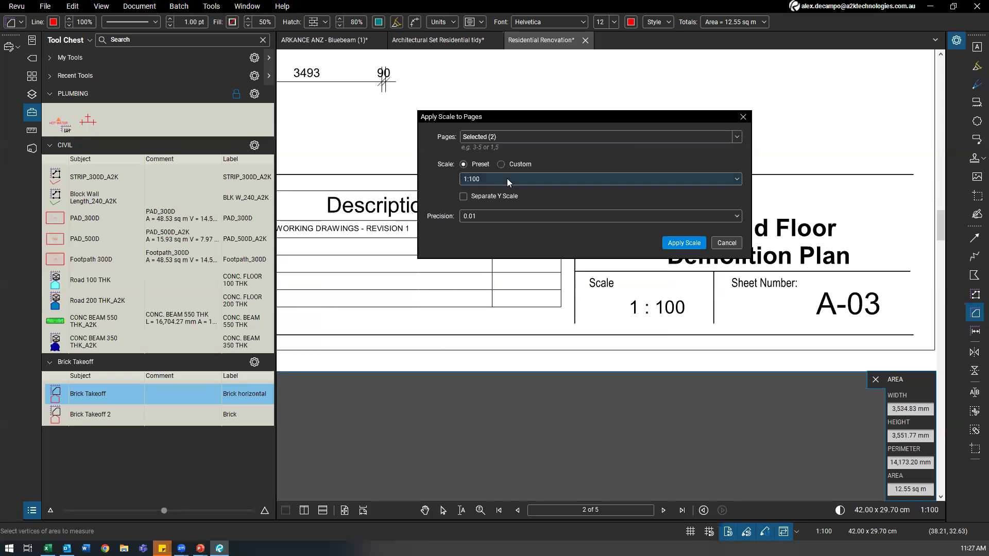
{"action": "left_click", "coordinate": [501, 164]}
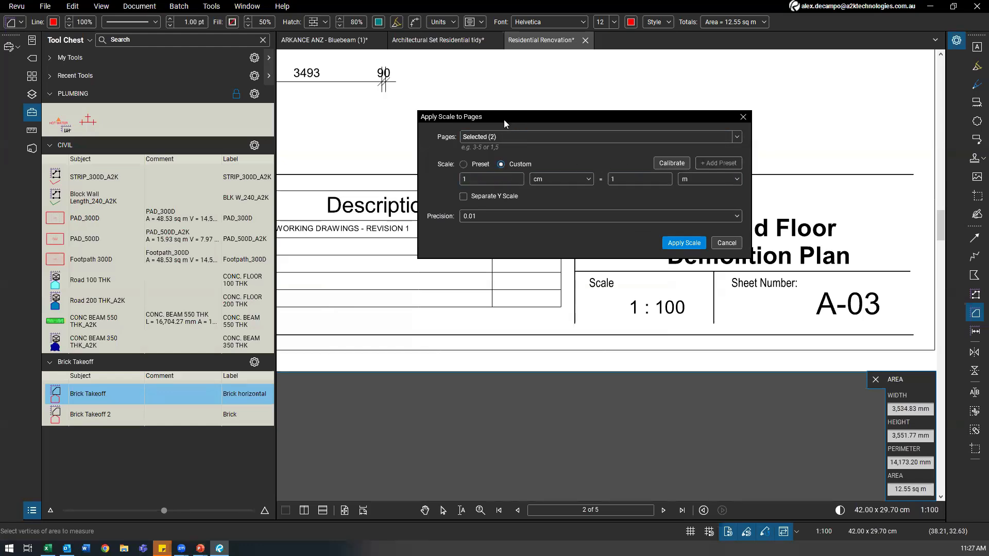
{"action": "left_click_drag", "start_coordinate": [504, 120], "coordinate": [455, 138]}
{"action": "left_click", "coordinate": [424, 185]}
{"action": "left_click", "coordinate": [452, 183]}
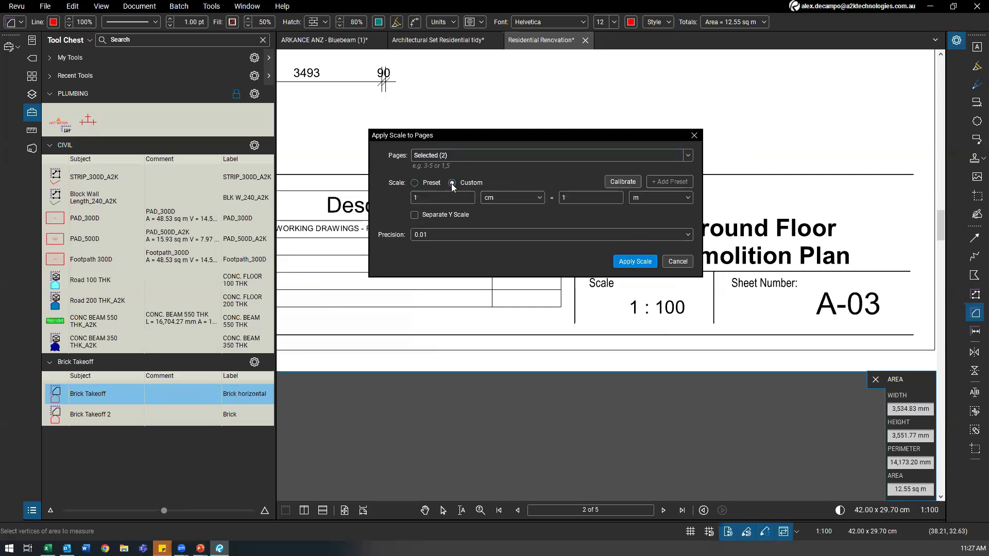
{"action": "left_click", "coordinate": [613, 184]}
{"action": "left_click", "coordinate": [577, 306]}
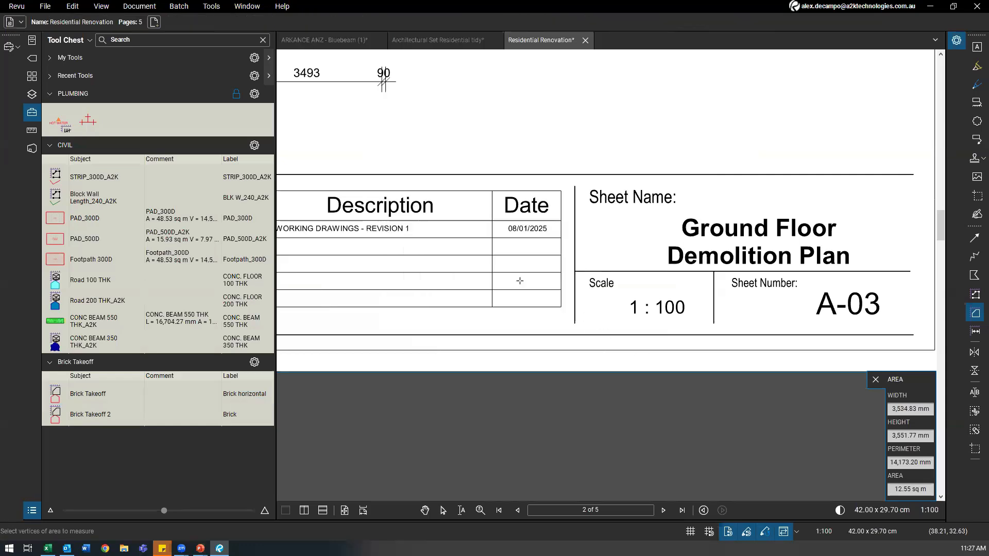
Step: Calibrate across the 7240 dimension as 7,240 mm and apply the scale
{"action": "scroll", "coordinate": [604, 314], "scroll_direction": "down", "scroll_amount": 3}
{"action": "scroll", "coordinate": [604, 314], "scroll_direction": "up", "scroll_amount": 2}
{"action": "scroll", "coordinate": [399, 288], "scroll_direction": "up", "scroll_amount": 5}
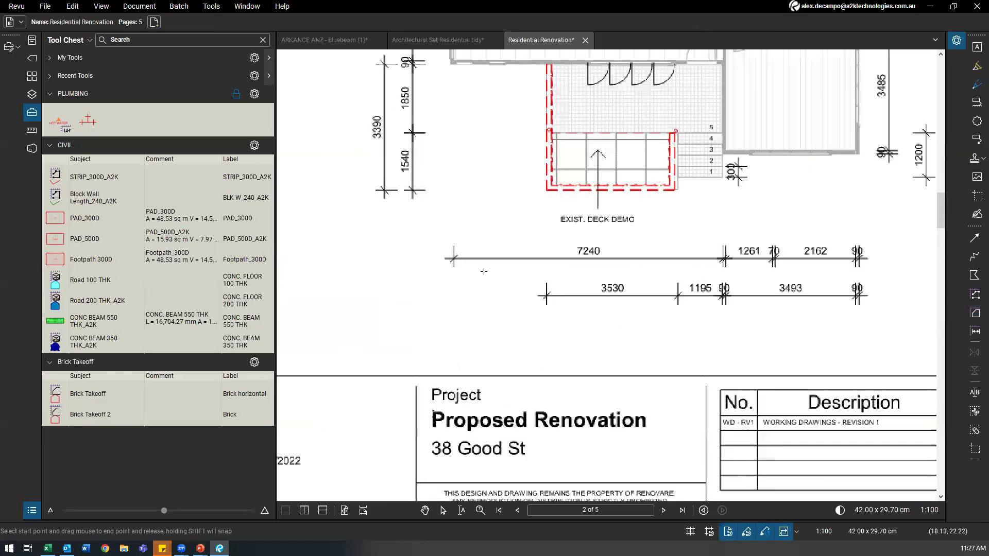
{"action": "left_click_drag", "start_coordinate": [521, 289], "coordinate": [698, 291]}
{"action": "left_click_drag", "start_coordinate": [486, 209], "coordinate": [564, 117]}
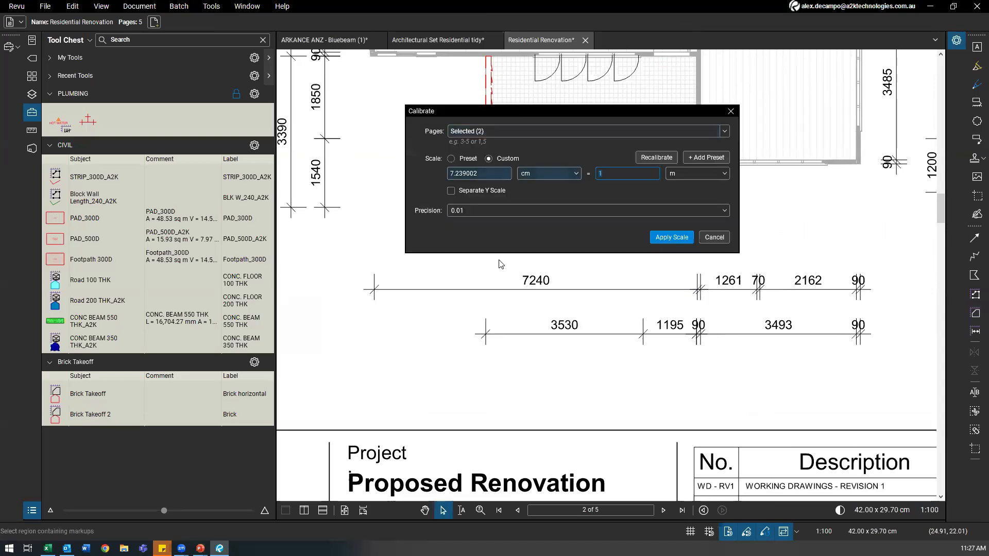
{"action": "type", "text": "1000"}
{"action": "left_click", "coordinate": [670, 175]}
{"action": "left_click", "coordinate": [693, 267]}
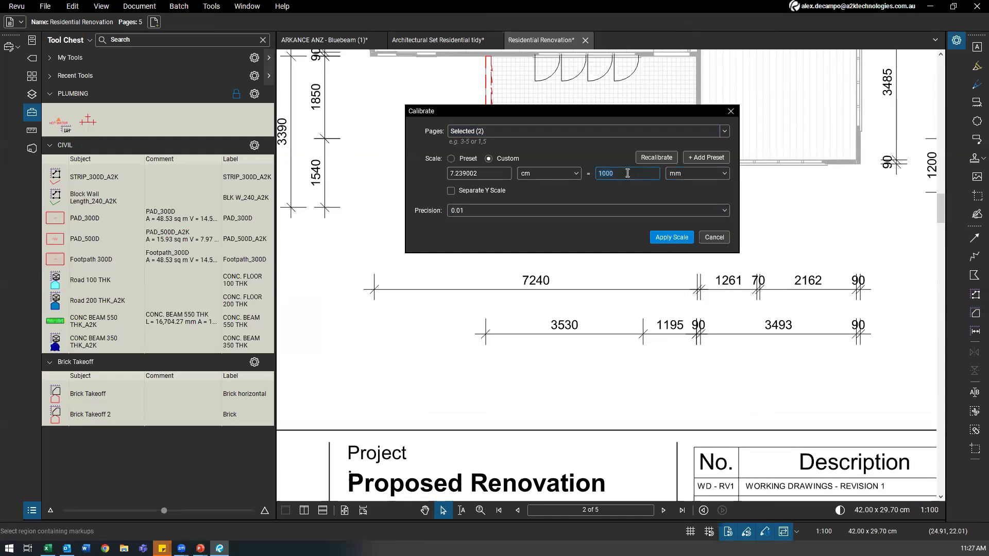
{"action": "type", "text": "0"}
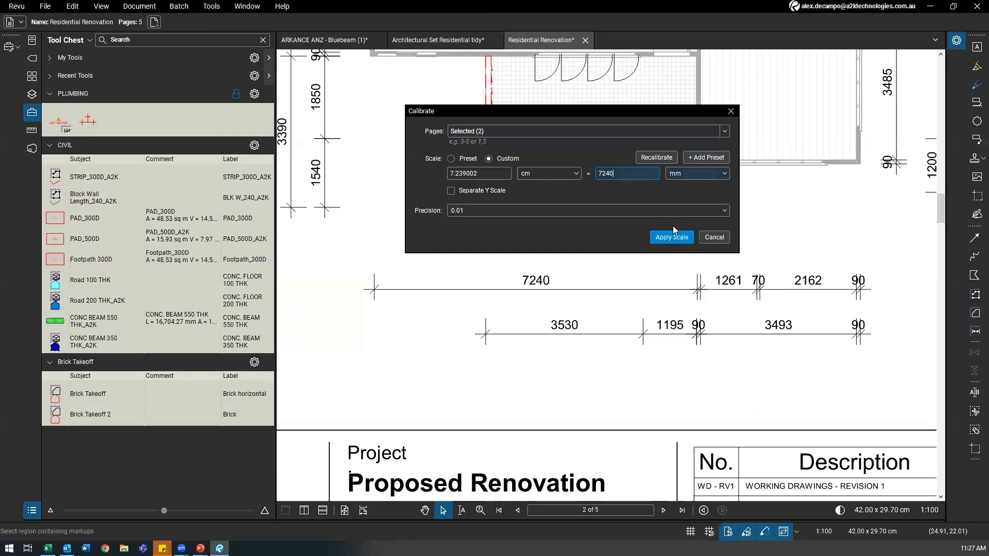
{"action": "left_click", "coordinate": [672, 237]}
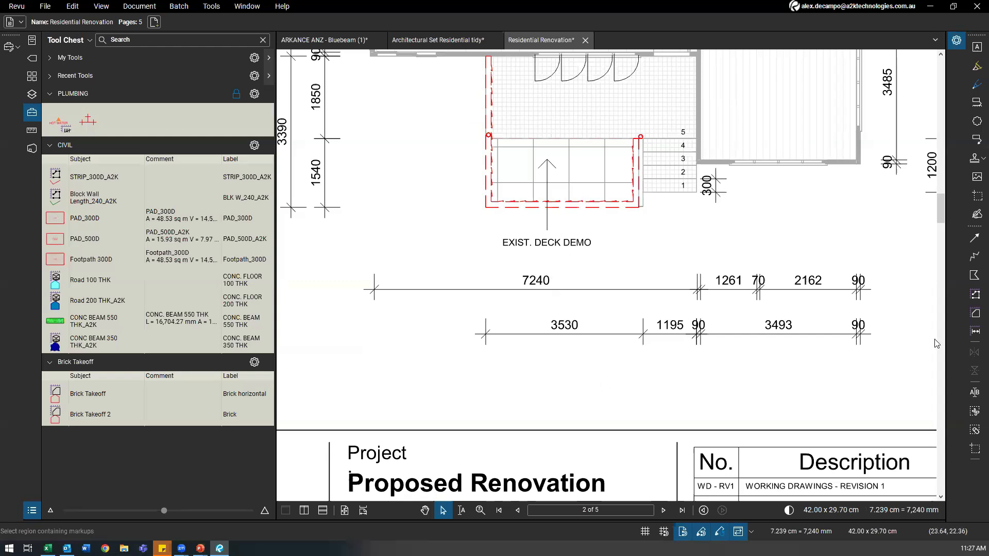
Step: Measure the 7240 dimension to check the calibration (7,239.99 mm), then delete the measurement
{"action": "left_click", "coordinate": [972, 332]}
{"action": "left_click", "coordinate": [373, 290]}
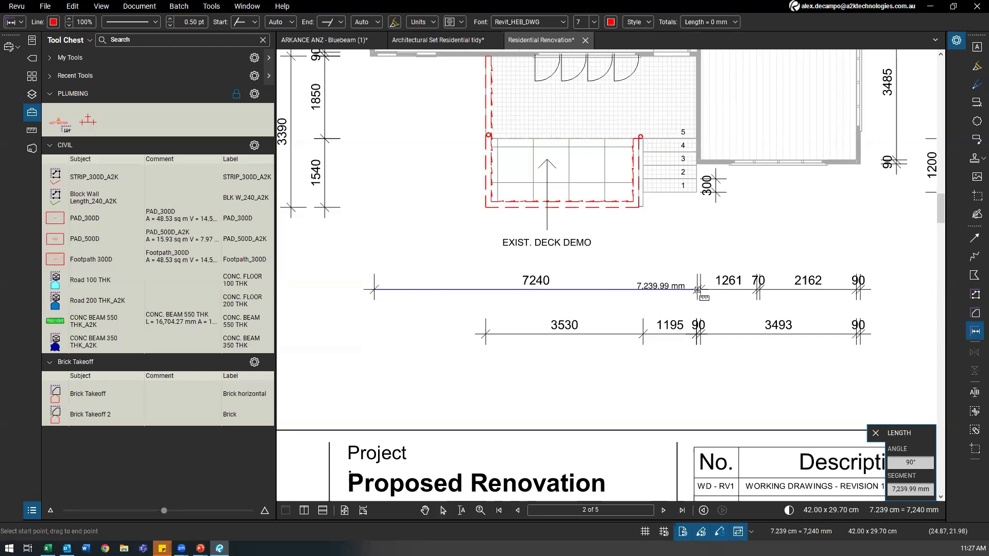
{"action": "left_click", "coordinate": [697, 290]}
{"action": "key", "text": "Escape"}
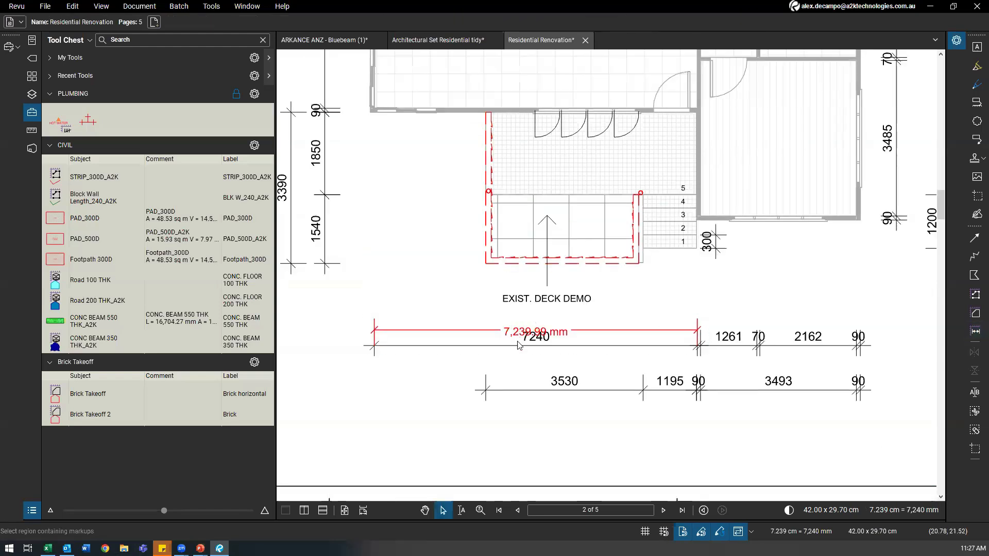
{"action": "scroll", "coordinate": [508, 276], "scroll_direction": "up", "scroll_amount": 3}
{"action": "scroll", "coordinate": [472, 208], "scroll_direction": "down", "scroll_amount": 2}
{"action": "left_click_drag", "start_coordinate": [472, 201], "coordinate": [472, 182]}
{"action": "scroll", "coordinate": [492, 231], "scroll_direction": "down", "scroll_amount": 2}
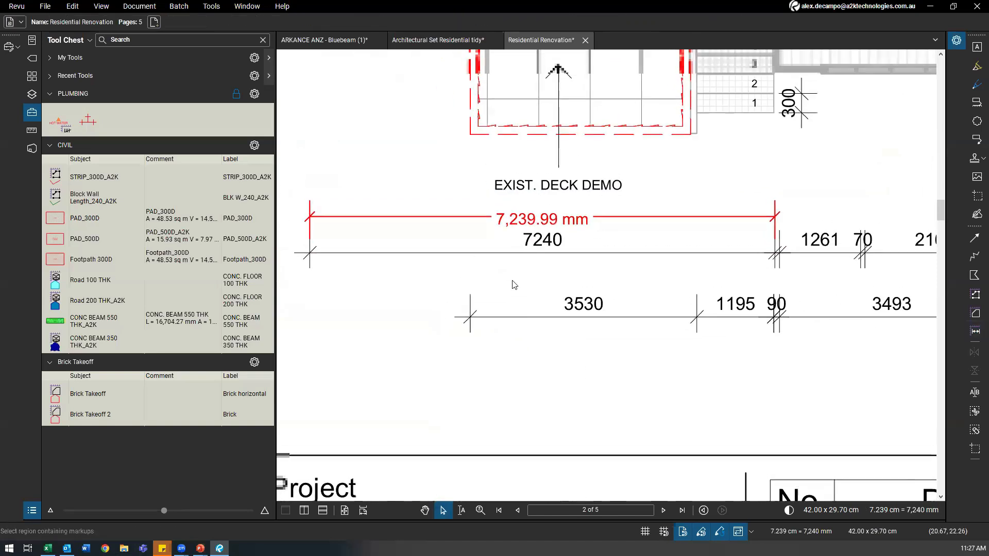
{"action": "left_click_drag", "start_coordinate": [513, 281], "coordinate": [519, 290]}
{"action": "left_click", "coordinate": [443, 228]}
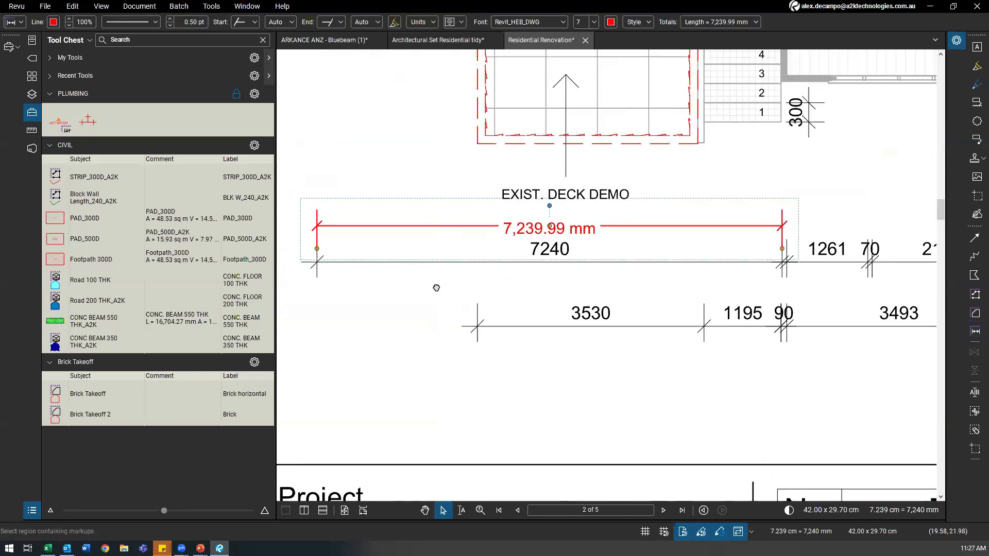
{"action": "left_click_drag", "start_coordinate": [434, 287], "coordinate": [430, 306]}
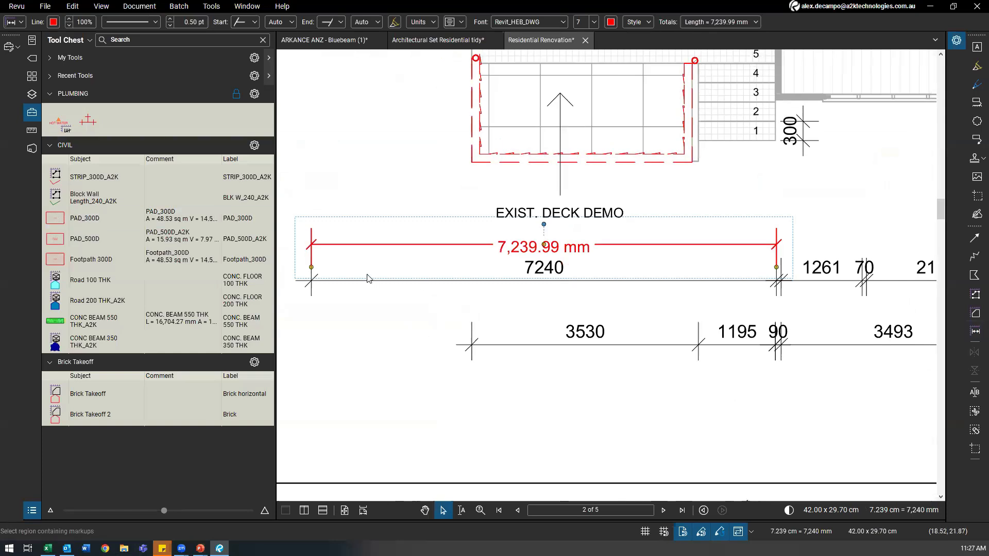
{"action": "key", "text": "Delete"}
{"action": "scroll", "coordinate": [362, 280], "scroll_direction": "up", "scroll_amount": 3}
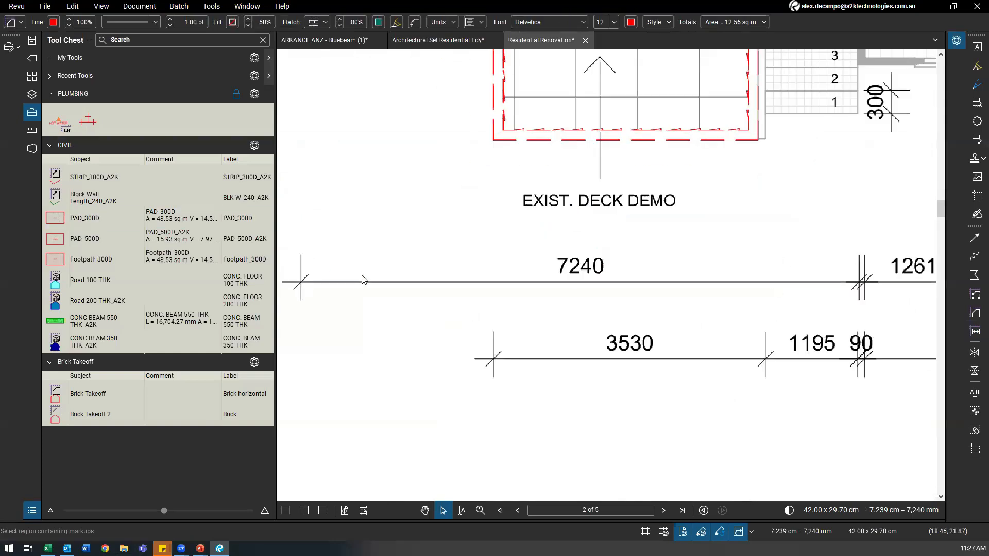
Step: Re-measure the 7240 dimension, delete that measurement, and return to the Brick horizontal area
{"action": "left_click", "coordinate": [975, 332]}
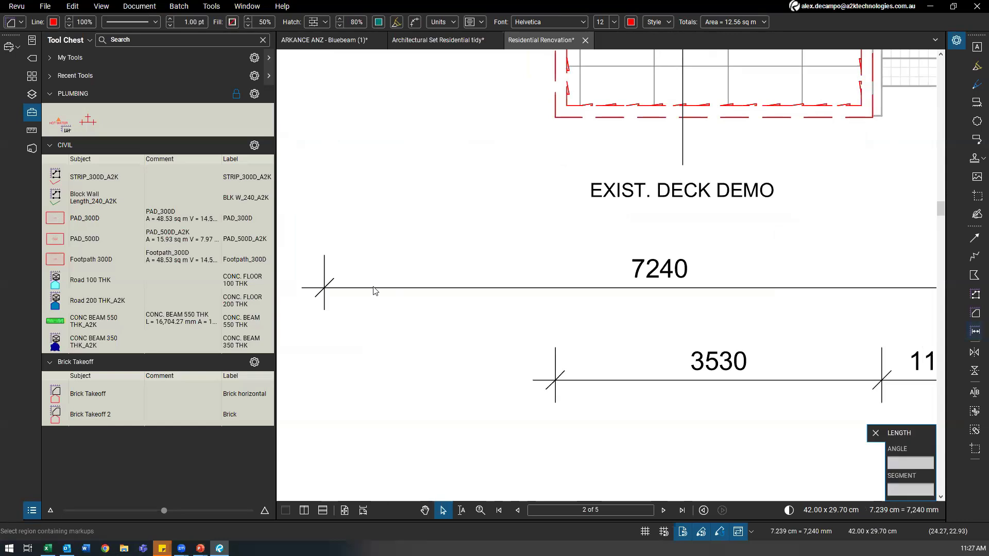
{"action": "left_click", "coordinate": [324, 272]}
{"action": "left_click_drag", "start_coordinate": [864, 275], "coordinate": [722, 270]}
{"action": "scroll", "coordinate": [722, 271], "scroll_direction": "down", "scroll_amount": 1}
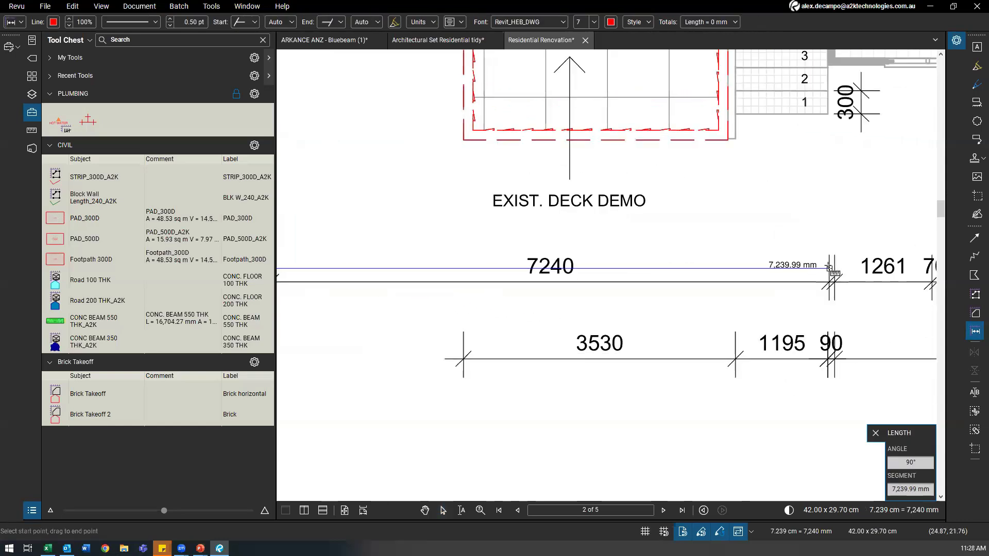
{"action": "left_click", "coordinate": [830, 268]}
{"action": "key", "text": "Escape"}
{"action": "scroll", "coordinate": [531, 272], "scroll_direction": "down", "scroll_amount": 2}
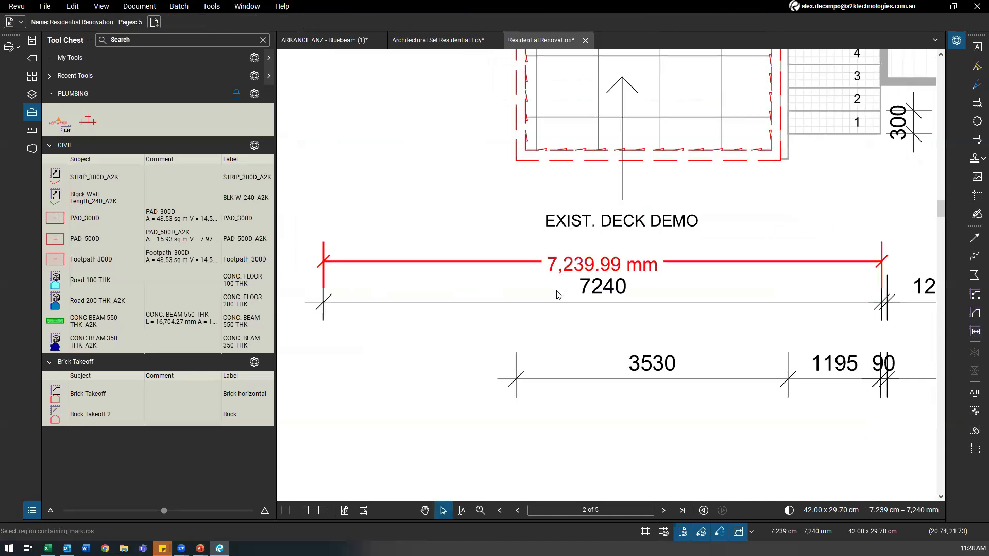
{"action": "left_click", "coordinate": [531, 272]}
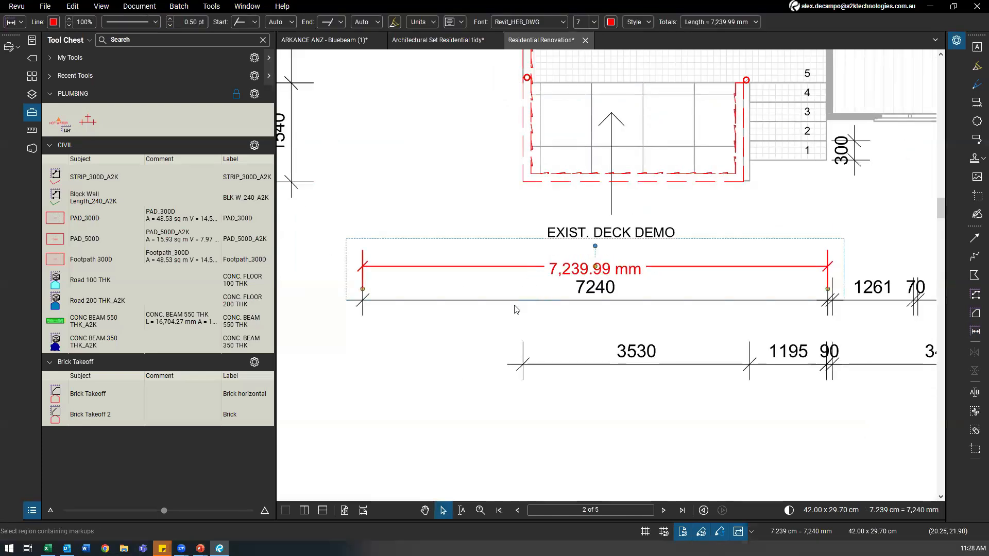
{"action": "key", "text": "Delete"}
{"action": "scroll", "coordinate": [459, 330], "scroll_direction": "down", "scroll_amount": 5}
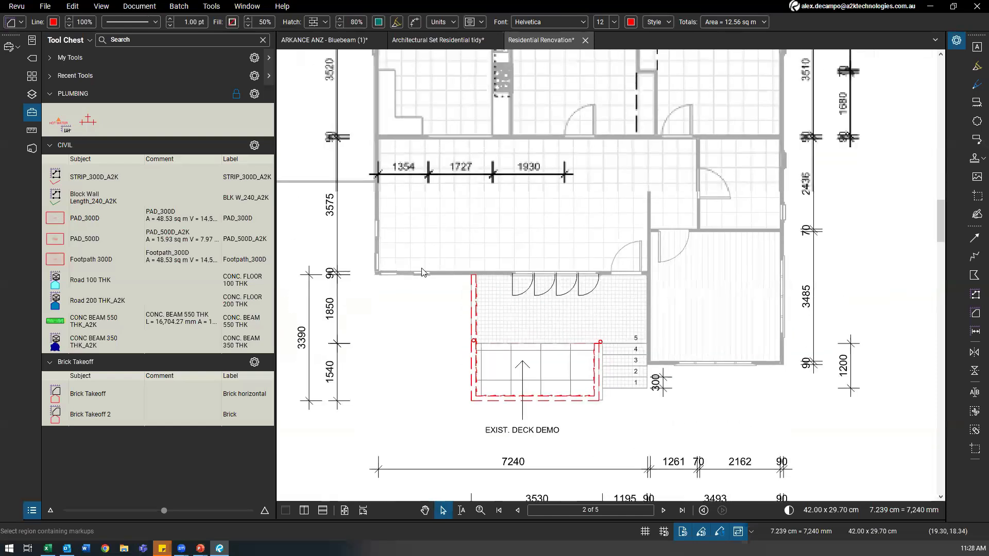
{"action": "scroll", "coordinate": [422, 272], "scroll_direction": "down", "scroll_amount": 2}
{"action": "mouse_move", "coordinate": [466, 149]}
{"action": "left_mouse_down"}
{"action": "mouse_move", "coordinate": [457, 194]}
{"action": "mouse_move", "coordinate": [404, 206]}
{"action": "mouse_move", "coordinate": [416, 277]}
{"action": "left_mouse_up"}
{"action": "scroll", "coordinate": [405, 206], "scroll_direction": "up", "scroll_amount": 4}
Step: Draw a trial rectangular area over the kitchen and delete the 12.33 sq m result
{"action": "left_click", "coordinate": [975, 313]}
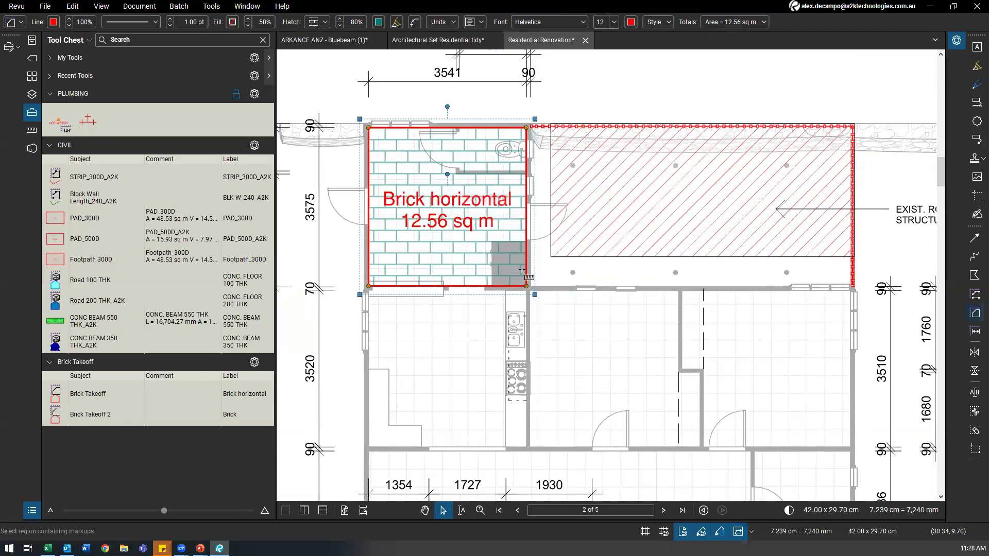
{"action": "left_click_drag", "start_coordinate": [395, 324], "coordinate": [388, 210]}
{"action": "left_click_drag", "start_coordinate": [362, 178], "coordinate": [520, 333]}
{"action": "scroll", "coordinate": [441, 320], "scroll_direction": "down", "scroll_amount": 1}
{"action": "left_click_drag", "start_coordinate": [437, 317], "coordinate": [391, 276]}
{"action": "left_click_drag", "start_coordinate": [517, 265], "coordinate": [506, 263]}
{"action": "left_click_drag", "start_coordinate": [383, 225], "coordinate": [502, 266]}
{"action": "key", "text": "Escape"}
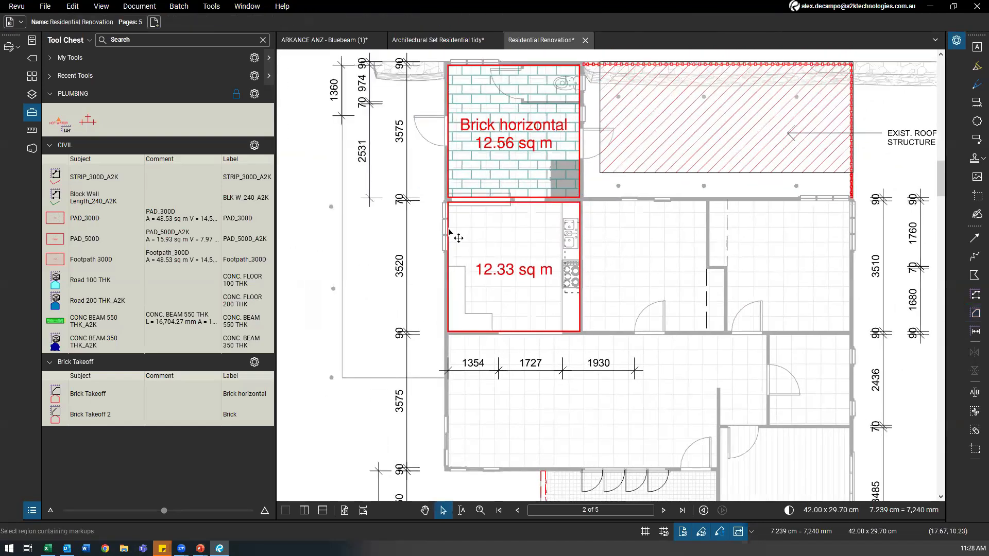
{"action": "left_click", "coordinate": [456, 234]}
{"action": "key", "text": "Delete"}
Step: Draw a 12.26 sq m Brick Takeoff 2 area over the room below Brick horizontal
{"action": "left_click", "coordinate": [88, 414]}
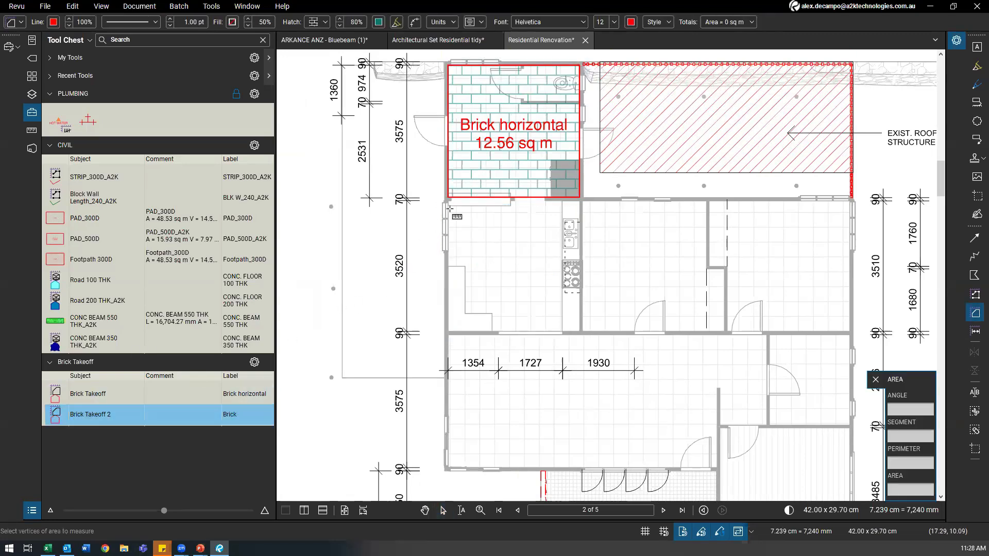
{"action": "left_click_drag", "start_coordinate": [448, 202], "coordinate": [580, 332]}
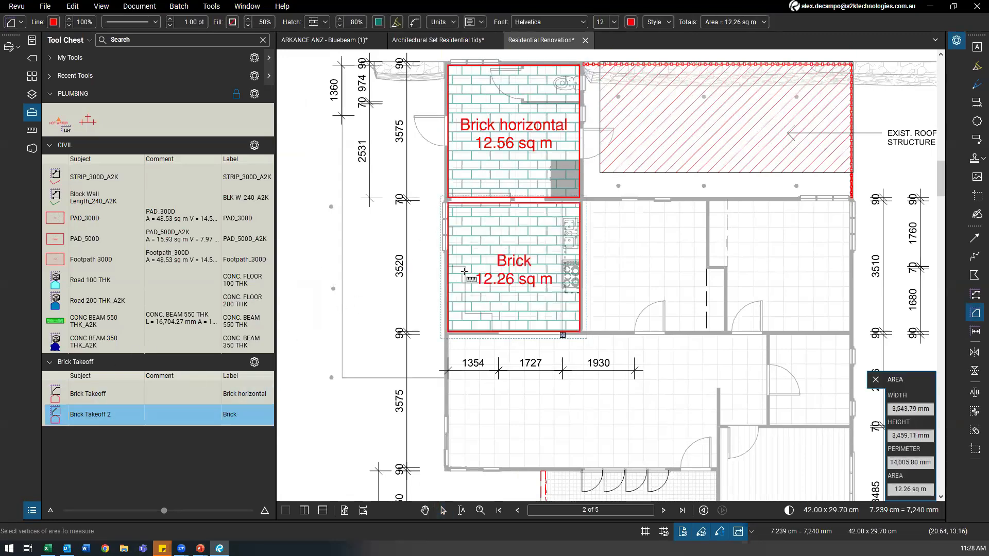
{"action": "scroll", "coordinate": [464, 271], "scroll_direction": "down", "scroll_amount": 4}
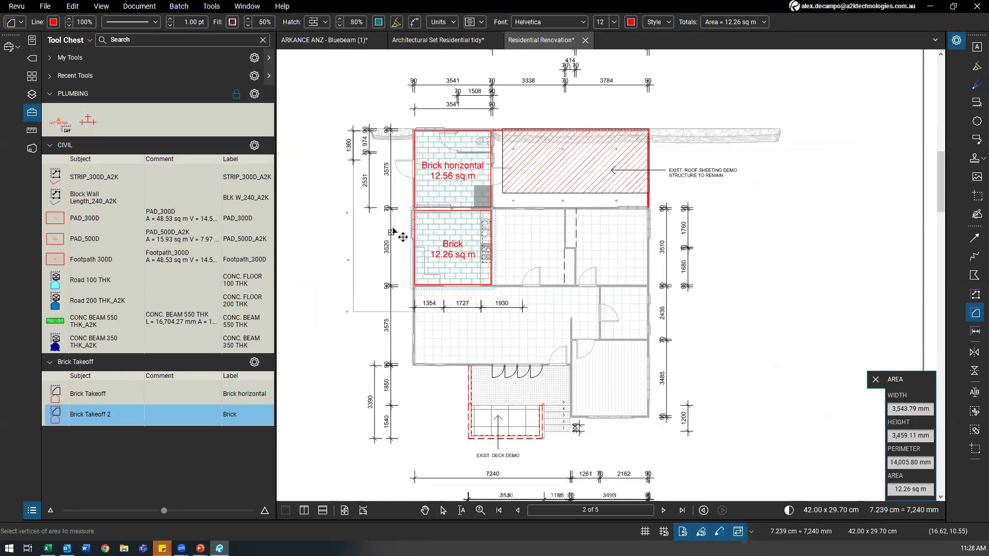
{"action": "left_click_drag", "start_coordinate": [393, 230], "coordinate": [337, 194]}
{"action": "key", "text": "Escape"}
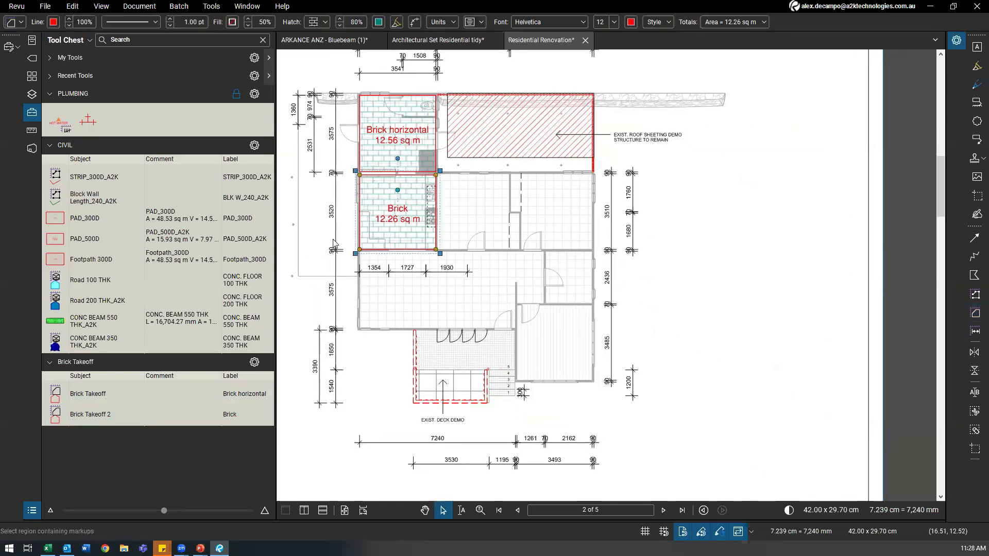
{"action": "key", "text": "Escape"}
{"action": "scroll", "coordinate": [335, 244], "scroll_direction": "up", "scroll_amount": 3}
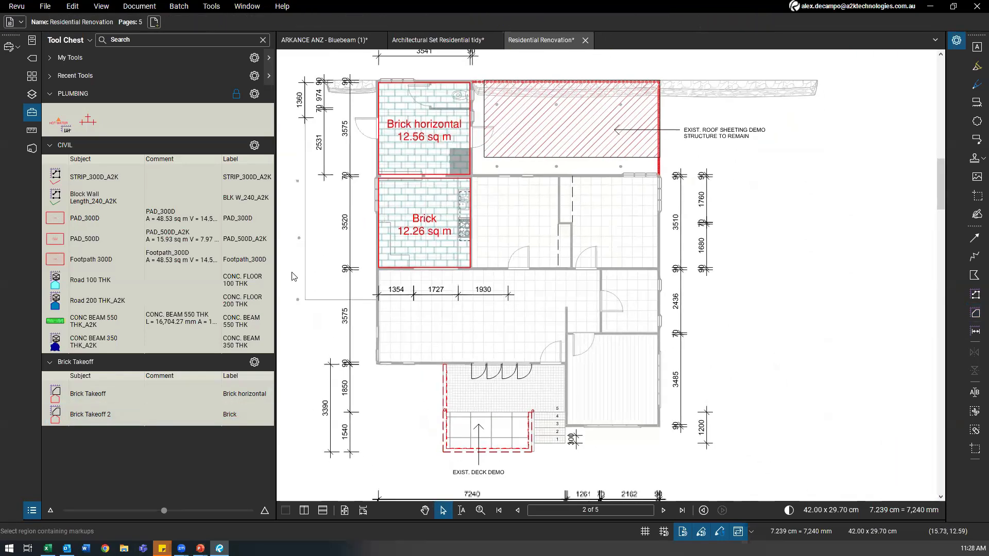
{"action": "left_click_drag", "start_coordinate": [294, 277], "coordinate": [299, 270]}
{"action": "left_click_drag", "start_coordinate": [392, 292], "coordinate": [379, 325]}
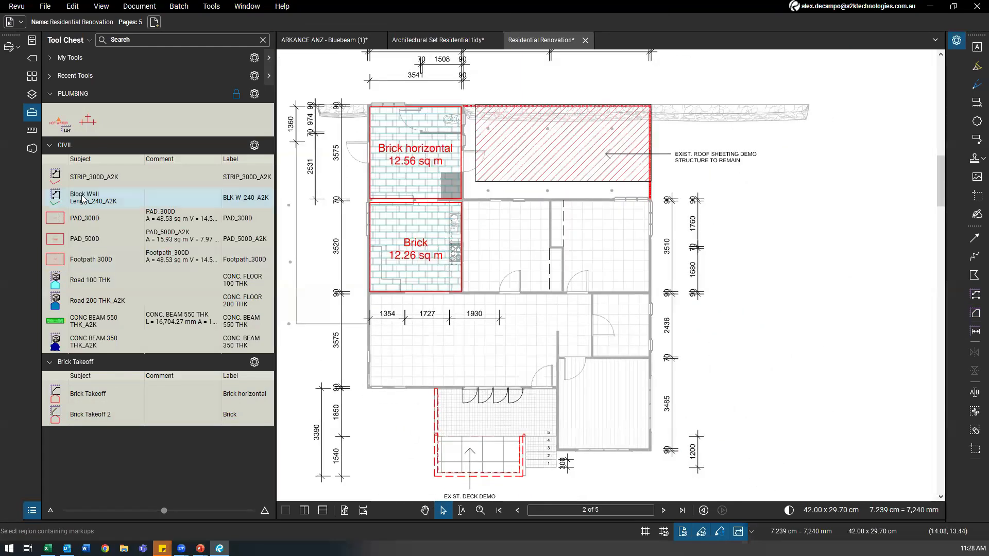
{"action": "left_click", "coordinate": [75, 177]}
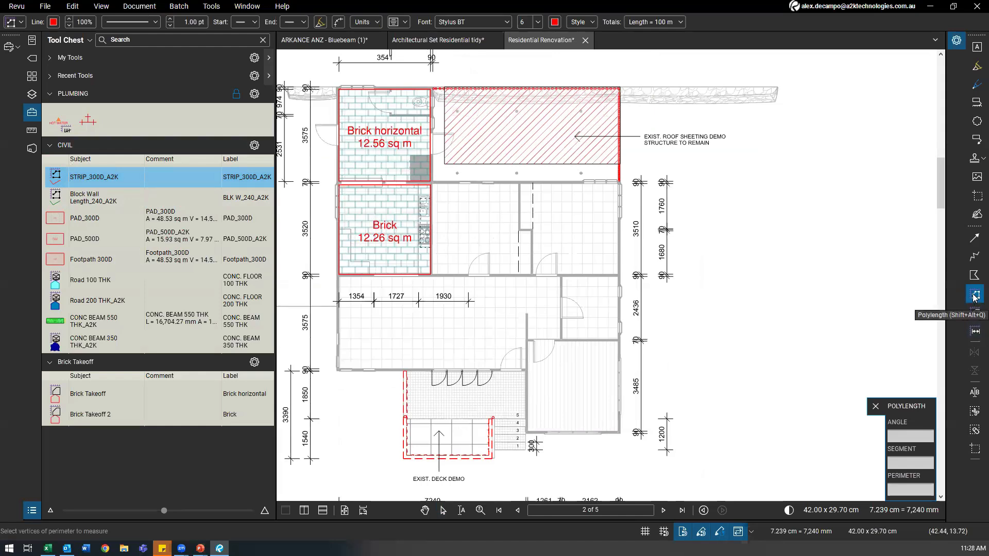
Step: Draw a trial 10.15 m STRIP_300D_A2K polylength beside the plan, then delete it
{"action": "left_click", "coordinate": [726, 185]}
{"action": "left_click", "coordinate": [727, 306]}
{"action": "left_click", "coordinate": [779, 306]}
{"action": "double_click", "coordinate": [814, 253]}
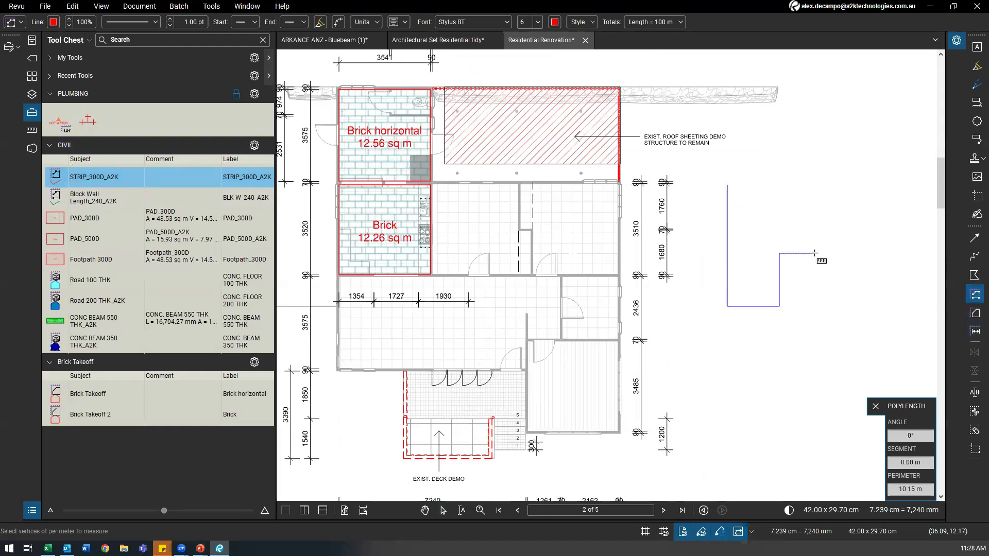
{"action": "left_click", "coordinate": [790, 274]}
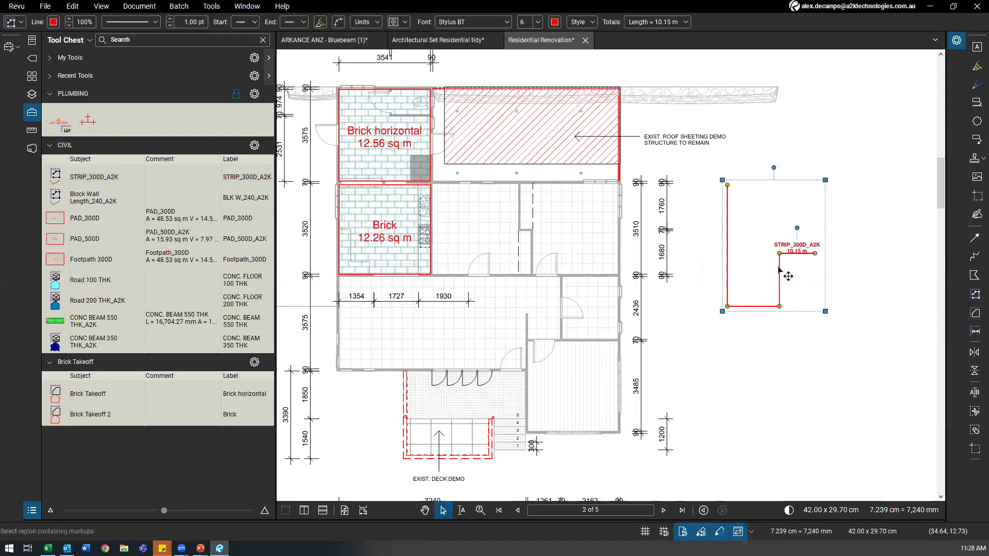
{"action": "key", "text": "Delete"}
{"action": "left_click_drag", "start_coordinate": [661, 269], "coordinate": [716, 259]}
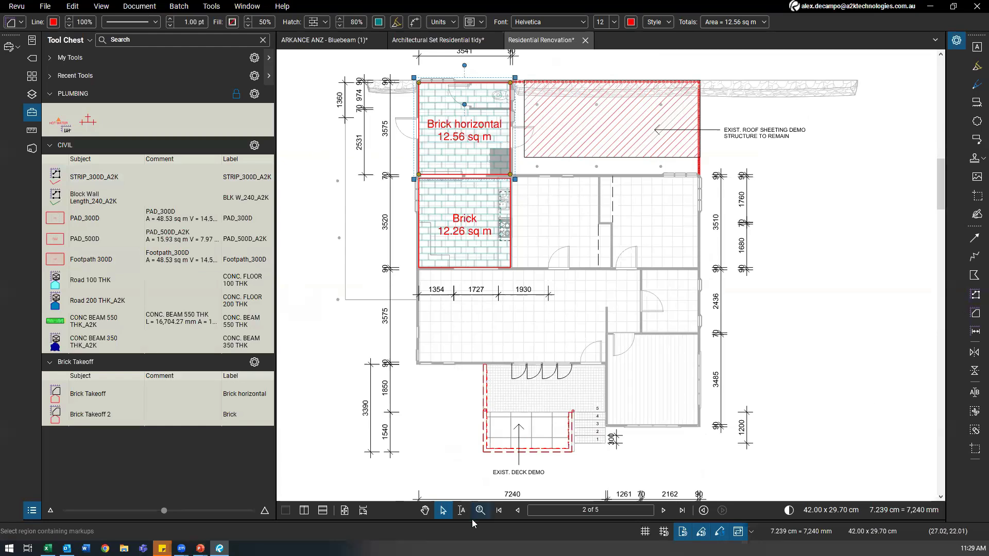
Step: Dock the Markups List beneath the plan, check the Brick Takeoff entry, and resize it
{"action": "left_click_drag", "start_coordinate": [467, 522], "coordinate": [467, 351]}
{"action": "left_click", "coordinate": [206, 435]}
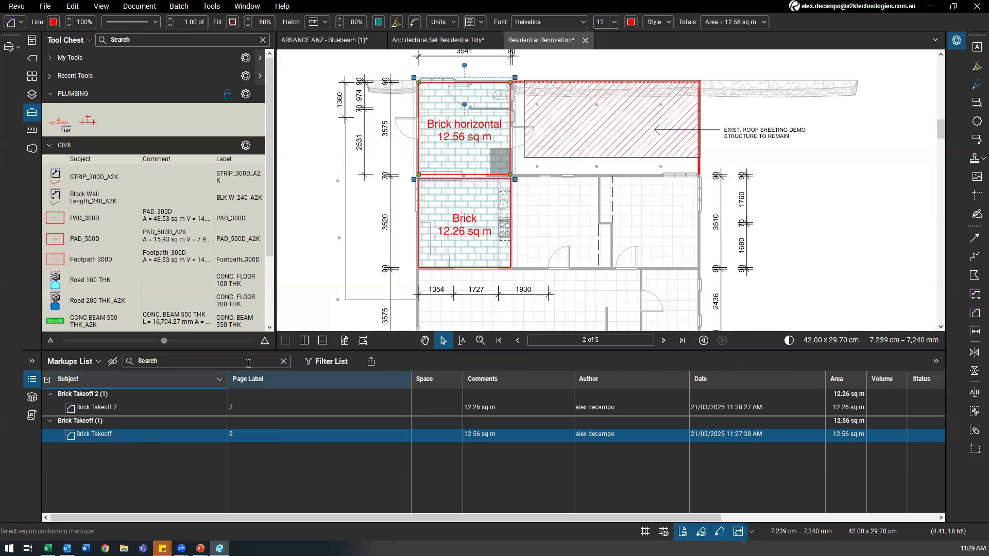
{"action": "left_click_drag", "start_coordinate": [392, 351], "coordinate": [390, 483]}
{"action": "left_click_drag", "start_coordinate": [376, 334], "coordinate": [340, 312]}
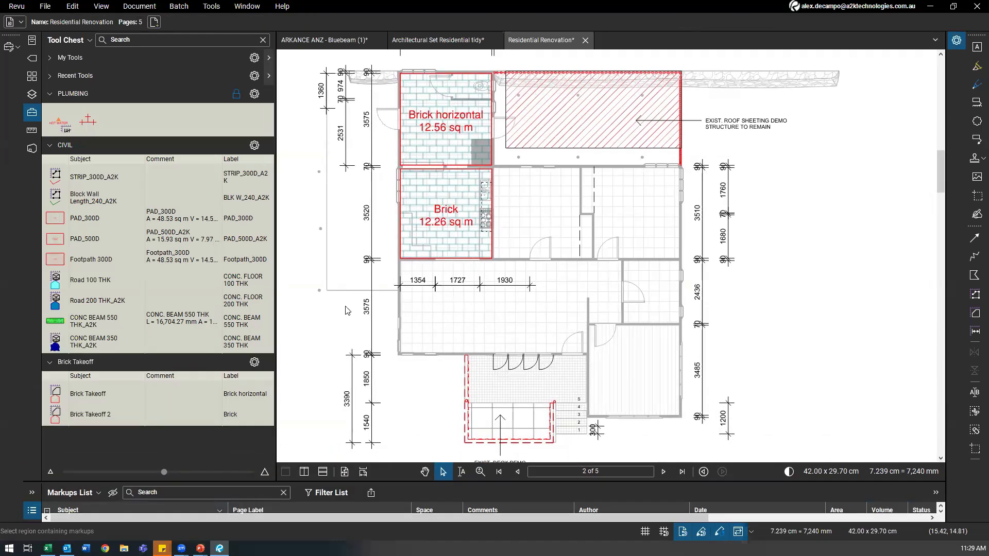
{"action": "scroll", "coordinate": [345, 309], "scroll_direction": "down", "scroll_amount": 2}
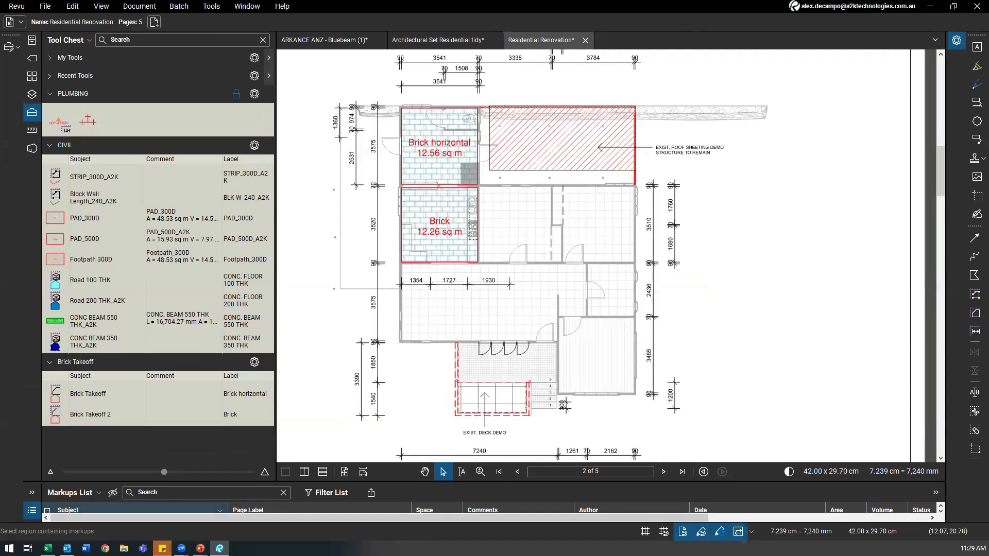
Step: Start a blank Excel workbook, Book1, beside the floor plan and select cell E7
{"action": "scroll", "coordinate": [483, 282], "scroll_direction": "down", "scroll_amount": 1}
{"action": "left_click_drag", "start_coordinate": [482, 282], "coordinate": [553, 261]}
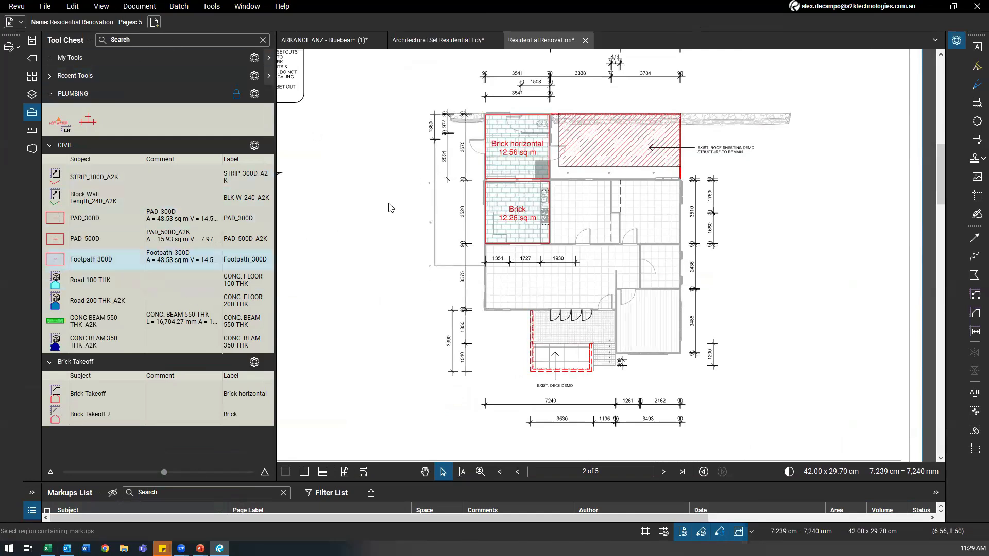
{"action": "left_click_drag", "start_coordinate": [409, 217], "coordinate": [380, 218]}
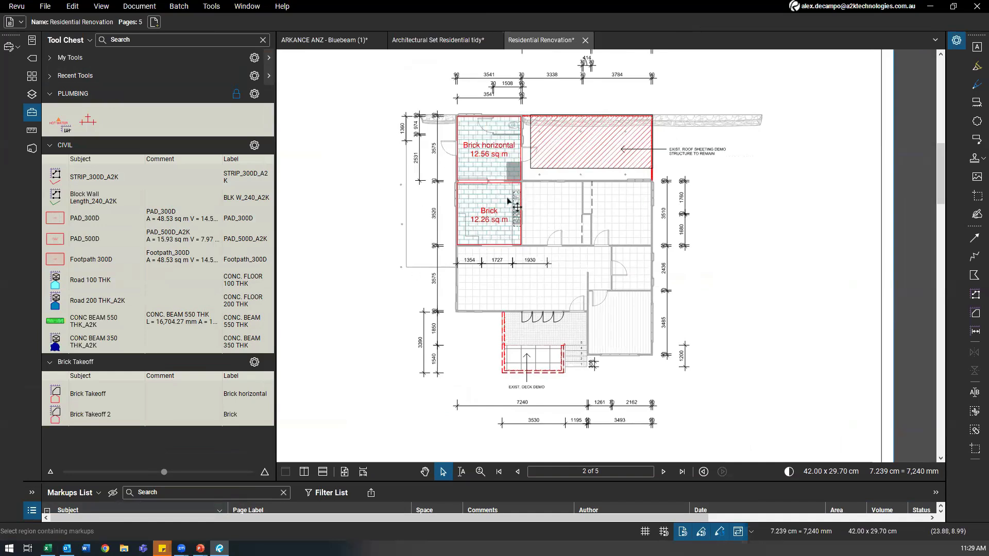
{"action": "mouse_move", "coordinate": [48, 548]}
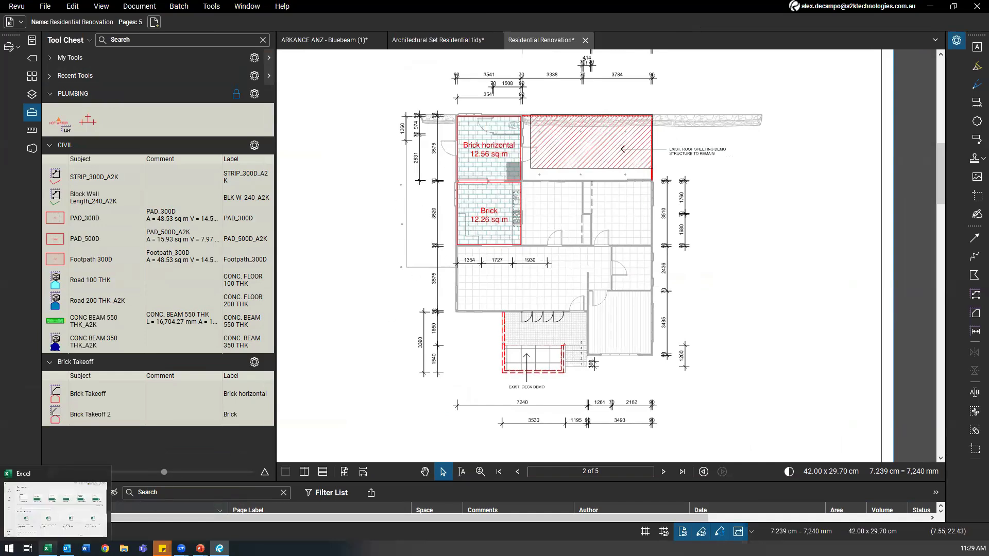
{"action": "left_click", "coordinate": [46, 503]}
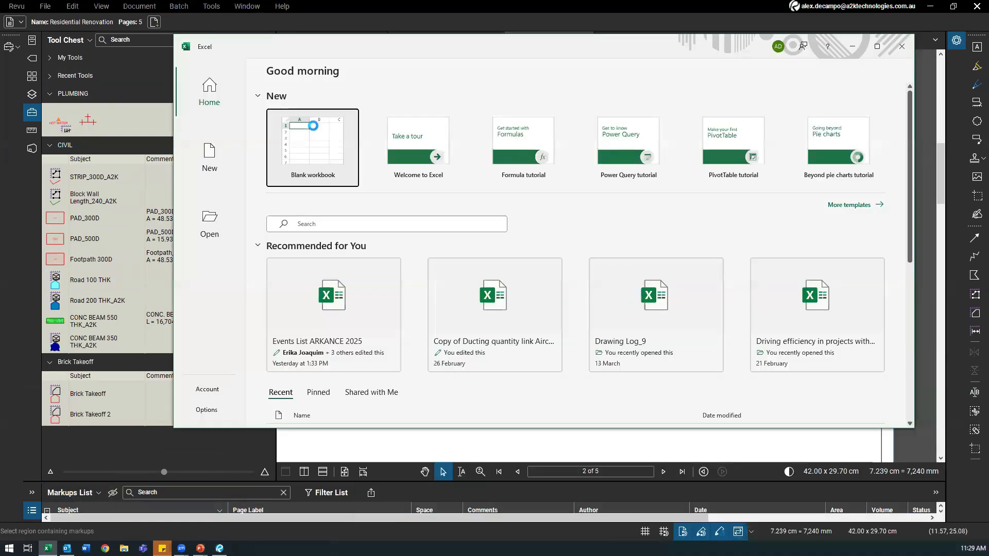
{"action": "left_click", "coordinate": [312, 128]}
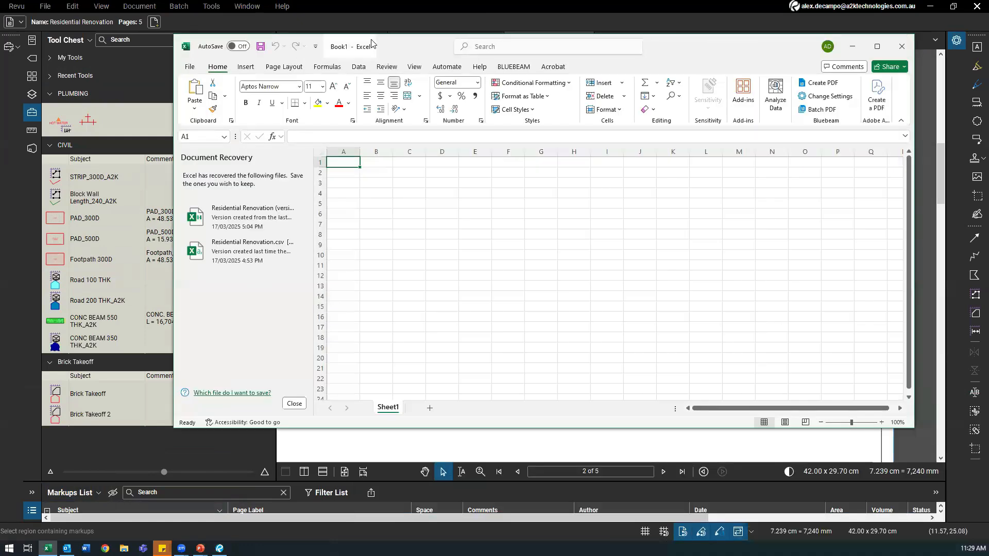
{"action": "left_click_drag", "start_coordinate": [391, 51], "coordinate": [380, 80]}
{"action": "left_click", "coordinate": [418, 272]}
{"action": "left_click", "coordinate": [399, 231]}
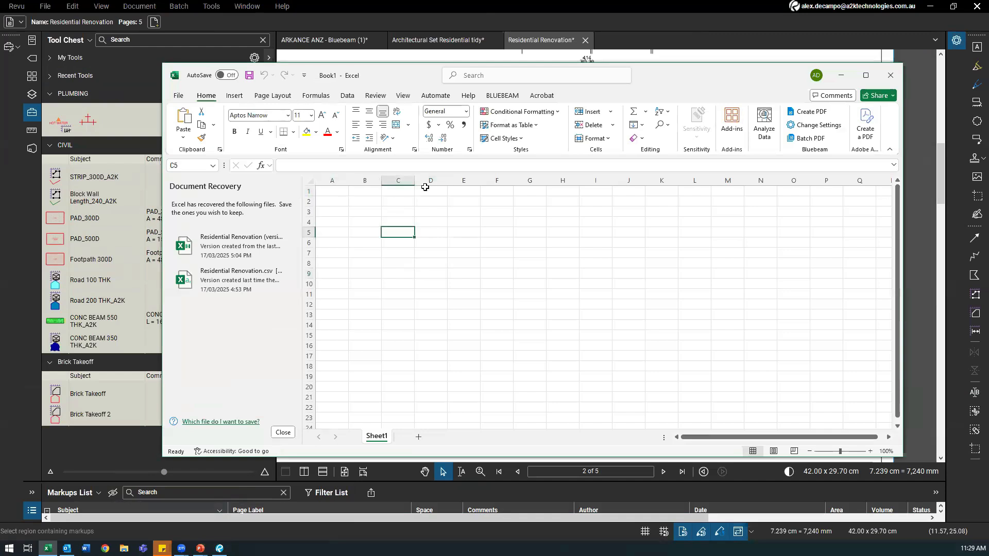
{"action": "left_click", "coordinate": [457, 254]}
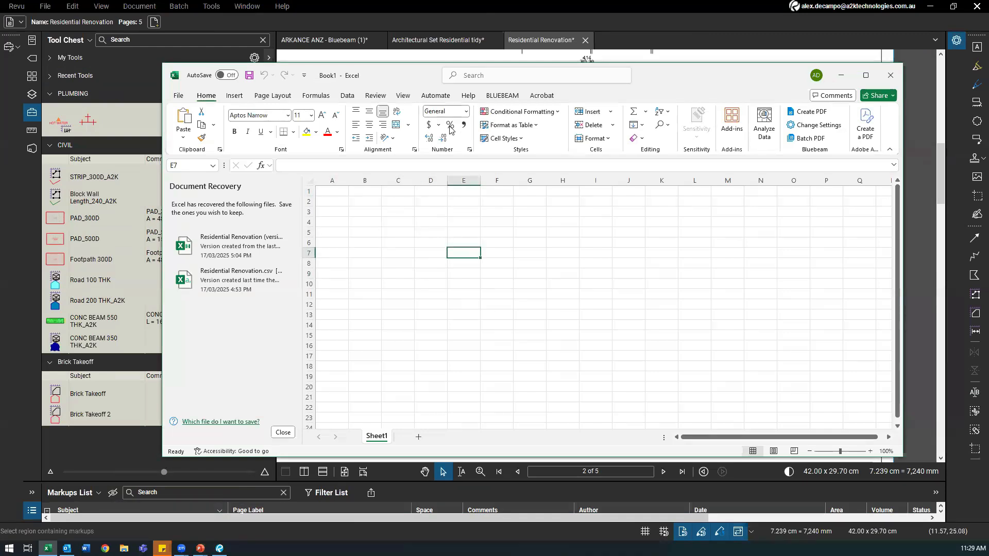
Step: Create a Quantity Link from cell E7 with Residential Renovation.pdf (all 5 pages) as source
{"action": "right_click", "coordinate": [465, 256]}
{"action": "mouse_move", "coordinate": [557, 246]}
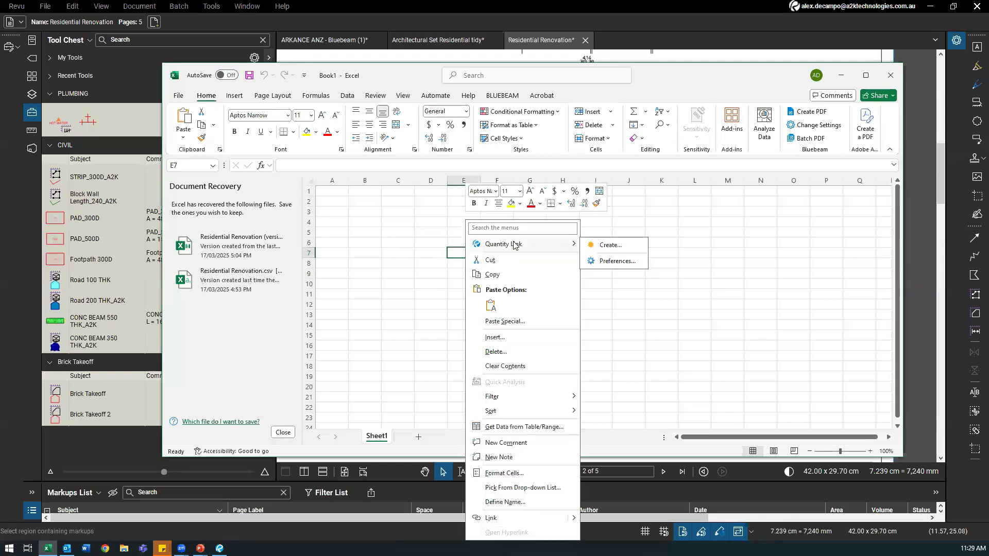
{"action": "left_click", "coordinate": [611, 246]}
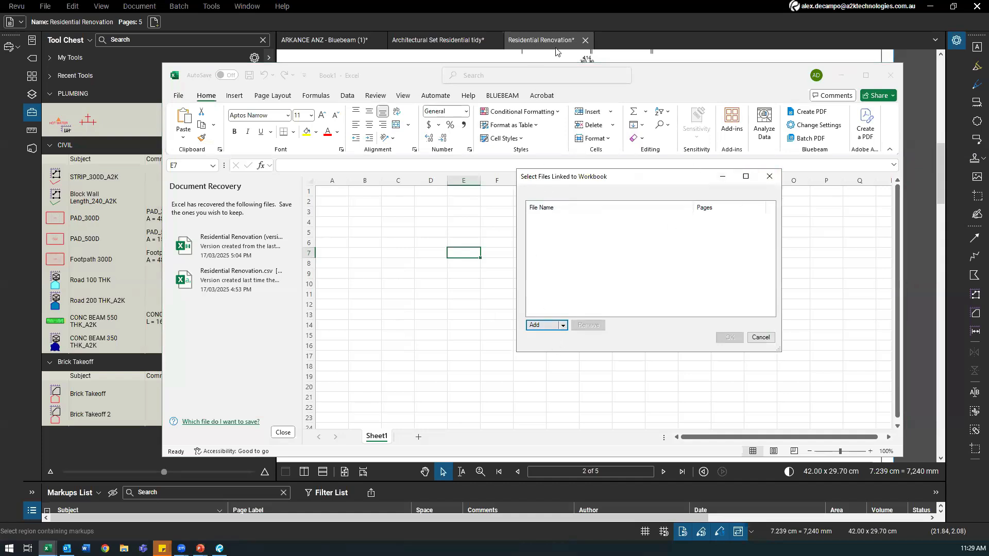
{"action": "left_click", "coordinate": [563, 326]}
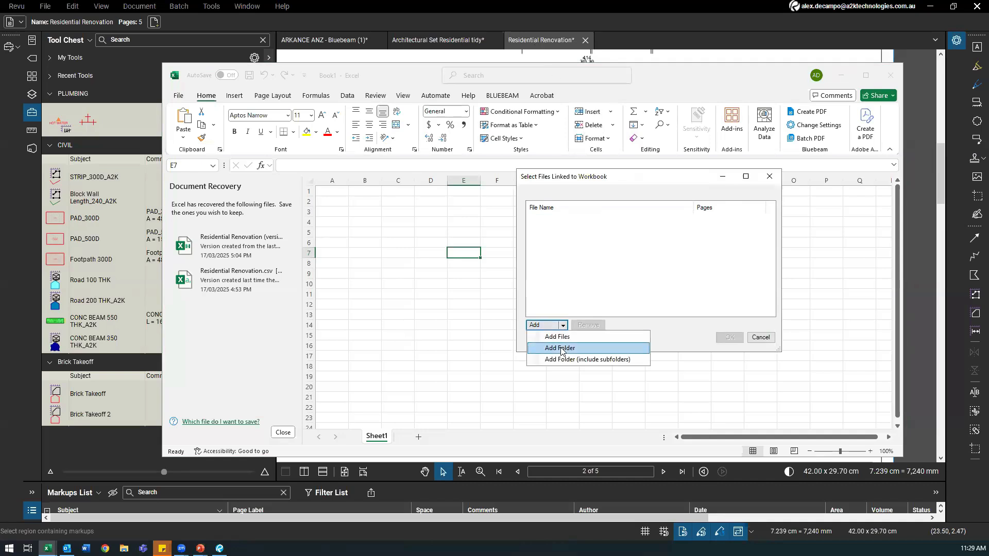
{"action": "left_click", "coordinate": [561, 339]}
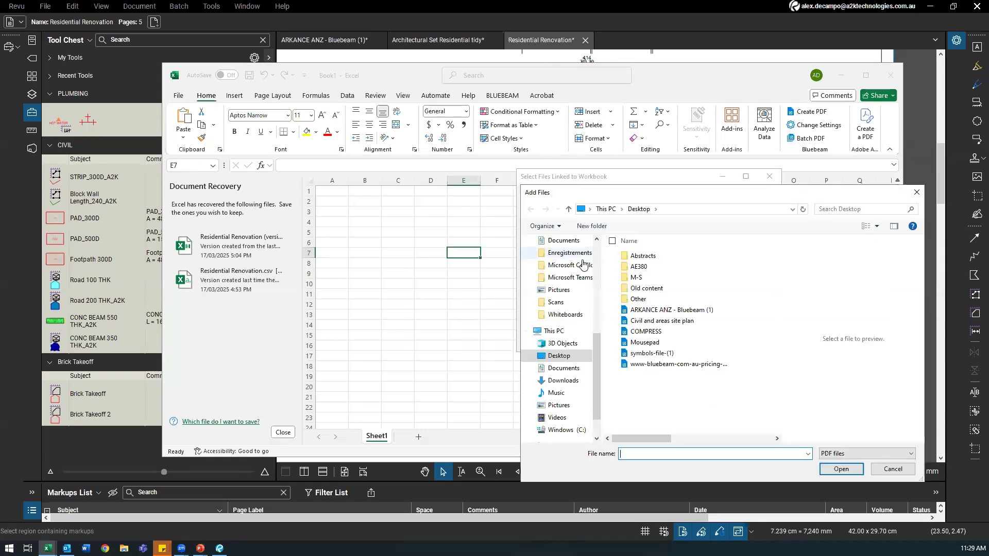
{"action": "scroll", "coordinate": [561, 309], "scroll_direction": "up", "scroll_amount": 3}
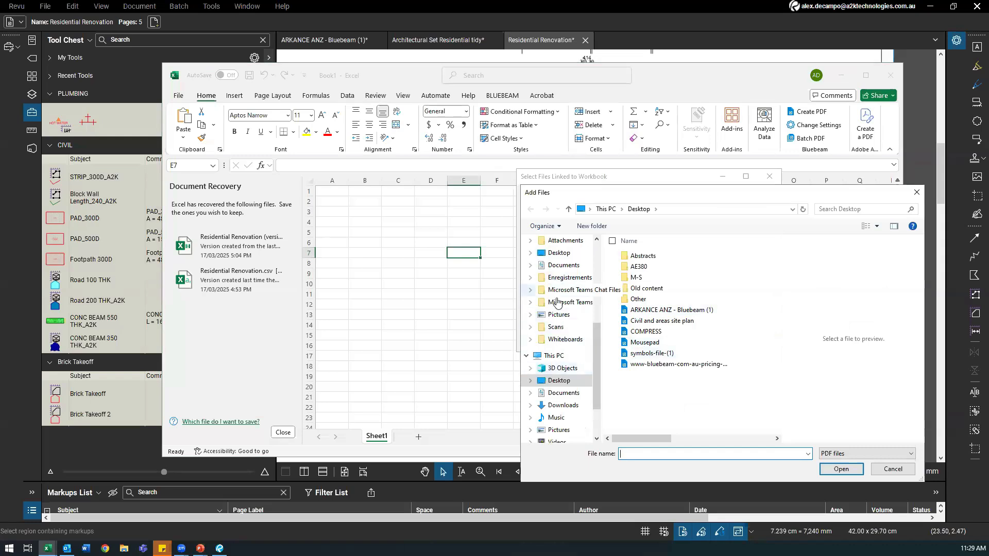
{"action": "left_click", "coordinate": [558, 287]}
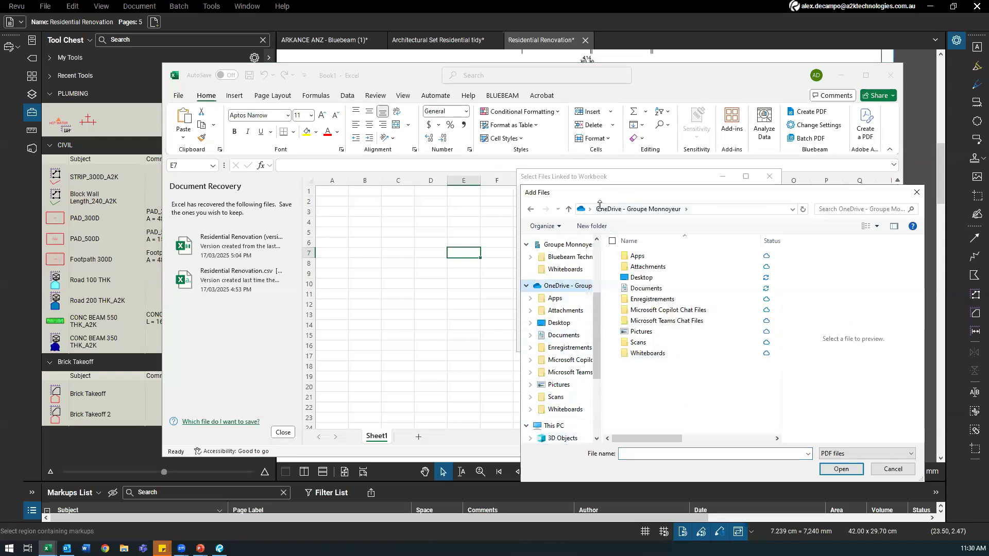
{"action": "left_click_drag", "start_coordinate": [600, 205], "coordinate": [596, 223]}
{"action": "key", "text": "Escape"}
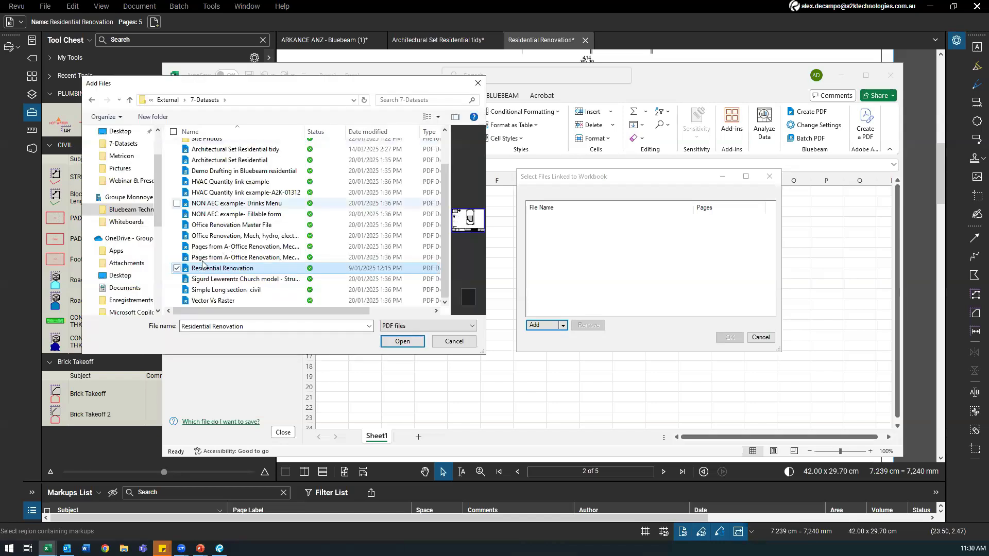
{"action": "left_click", "coordinate": [403, 342]}
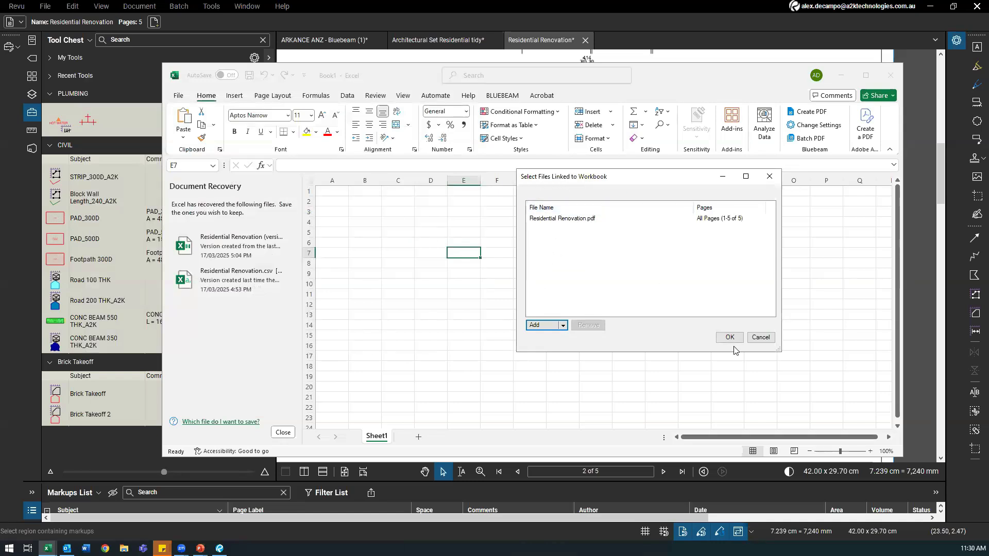
{"action": "left_click", "coordinate": [729, 337]}
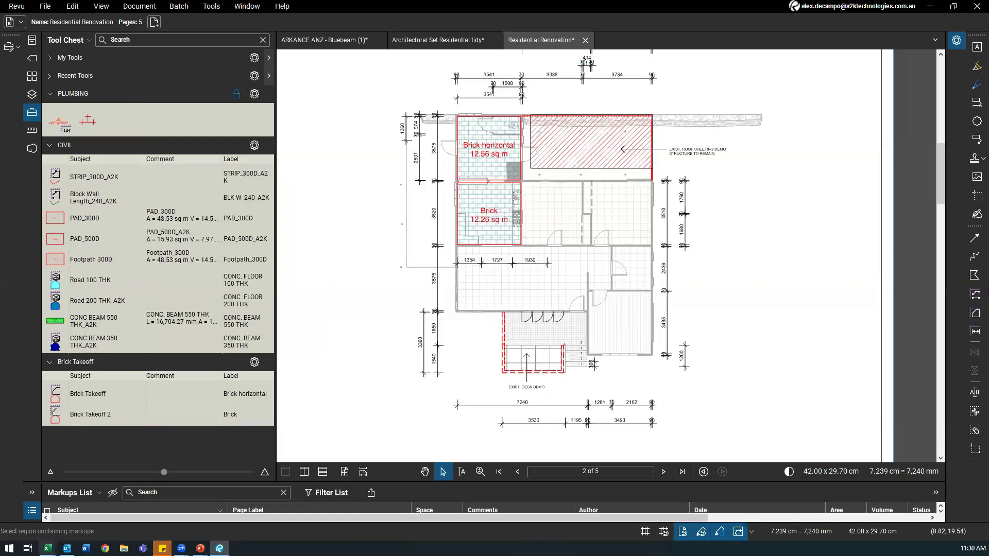
Step: Set the E7 link's Total to Area (AreaTotal1), close the dialog, and return to Bluebeam
{"action": "mouse_move", "coordinate": [46, 548]}
{"action": "left_click", "coordinate": [92, 488]}
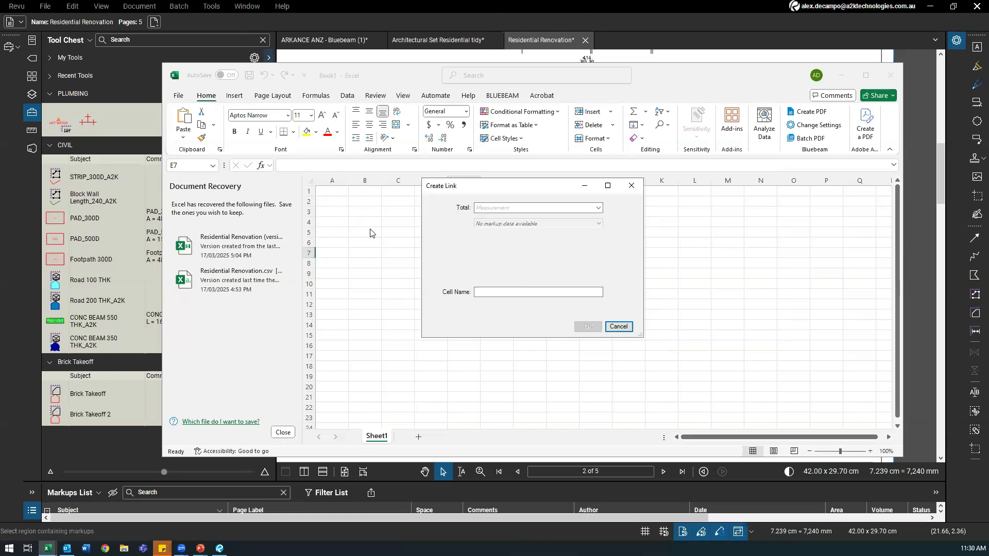
{"action": "left_click_drag", "start_coordinate": [489, 186], "coordinate": [628, 205]}
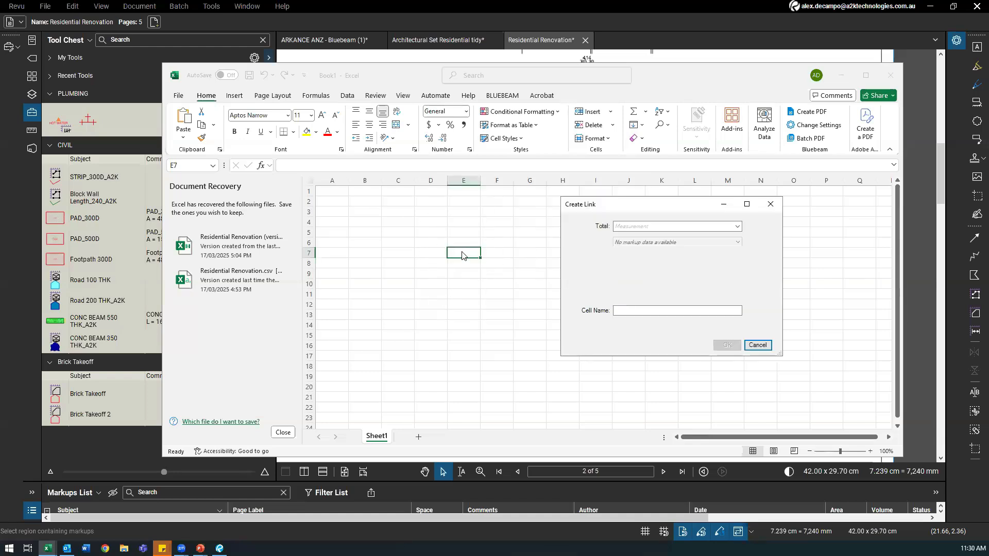
{"action": "left_click", "coordinate": [626, 227]}
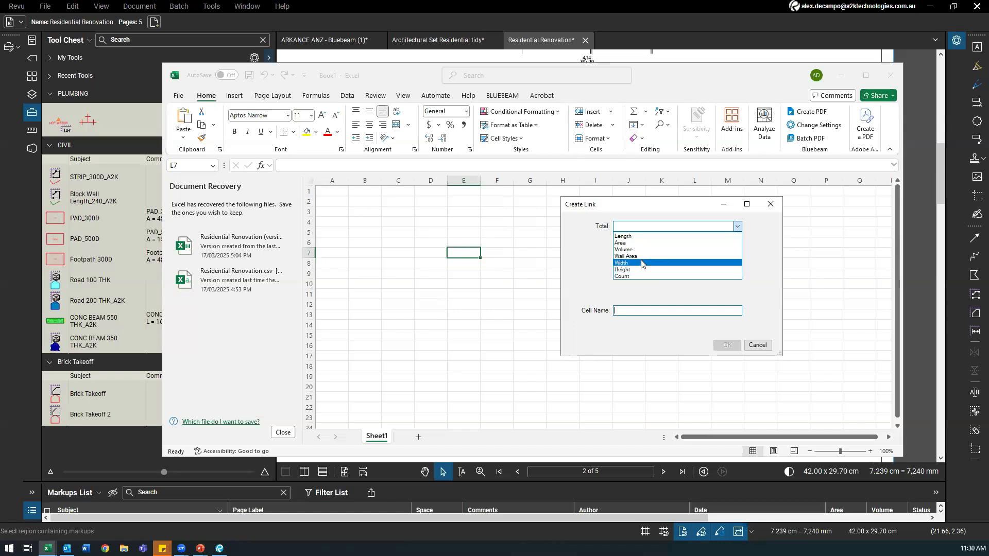
{"action": "left_click", "coordinate": [630, 243]}
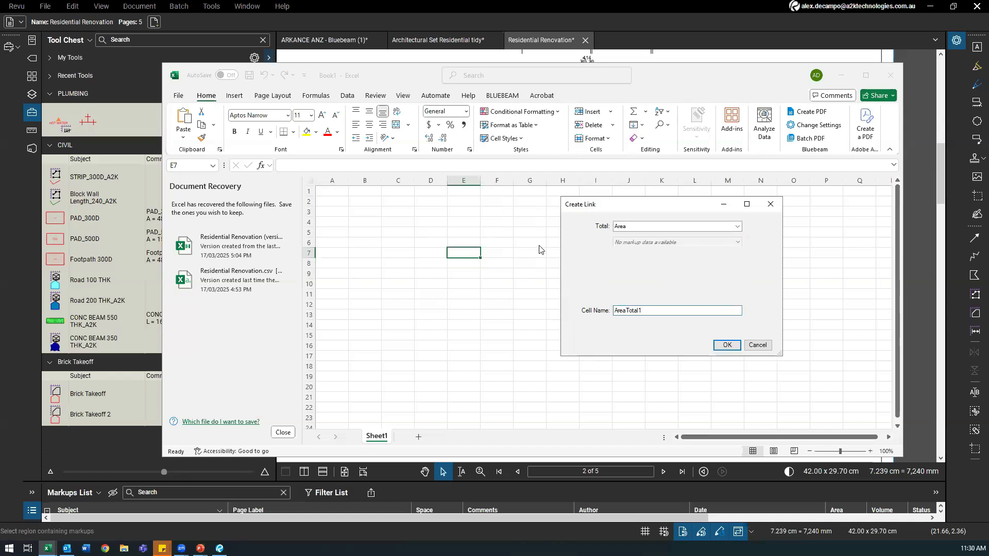
{"action": "left_click_drag", "start_coordinate": [620, 204], "coordinate": [565, 216]}
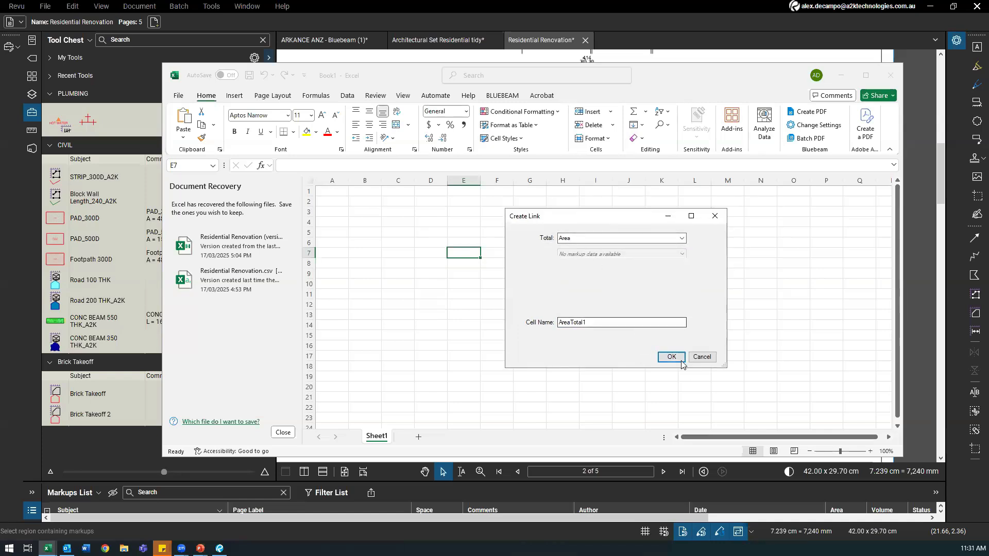
{"action": "left_click", "coordinate": [703, 355]}
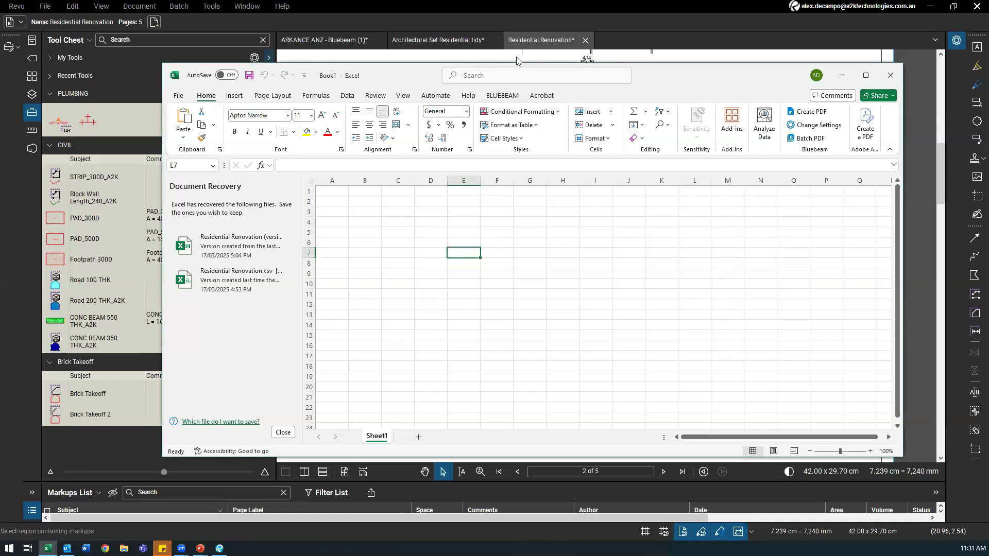
{"action": "left_click", "coordinate": [517, 61]}
{"action": "left_click", "coordinate": [46, 6]}
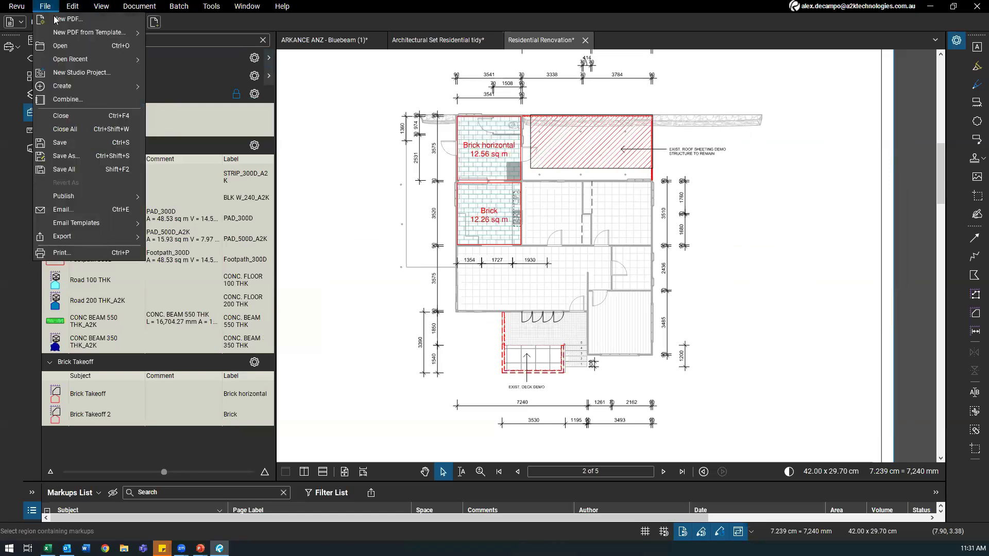
Step: Save the Residential Renovation drawing and bring the Excel workbook back in front
{"action": "left_click", "coordinate": [58, 143]}
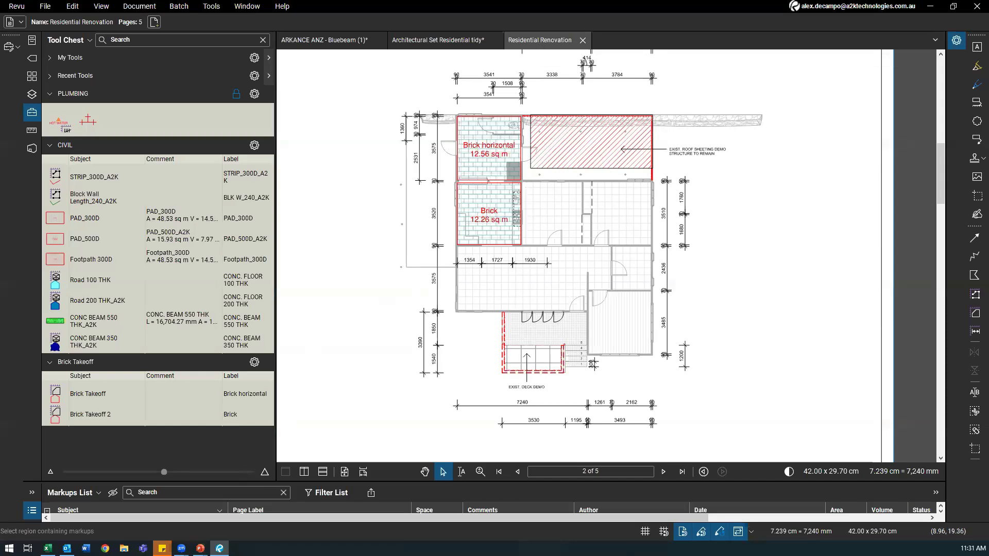
{"action": "left_click", "coordinate": [47, 549]}
Step: Link cell E7 to the Brick markup's Area total, named AreaTotal1
{"action": "right_click", "coordinate": [454, 252]}
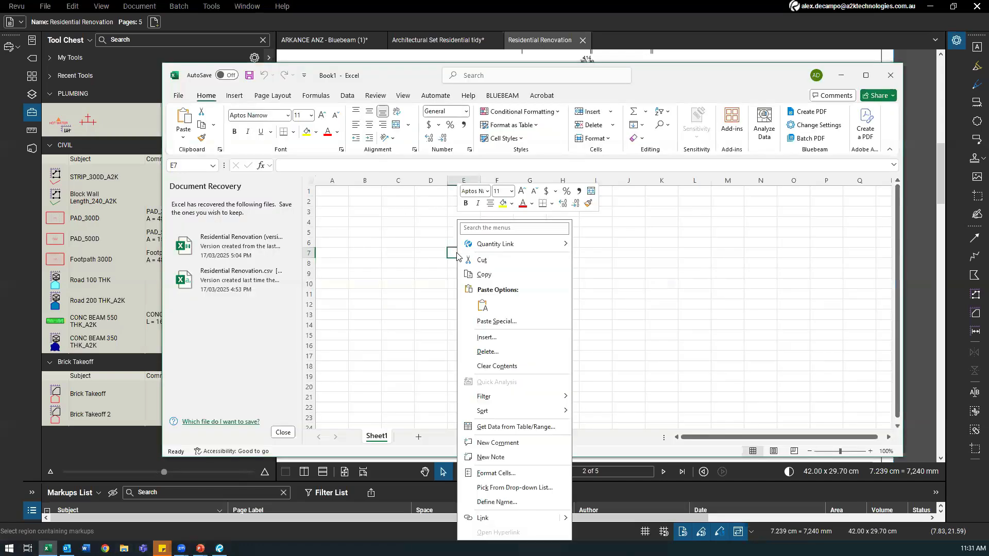
{"action": "mouse_move", "coordinate": [494, 245]}
{"action": "left_click", "coordinate": [604, 250]}
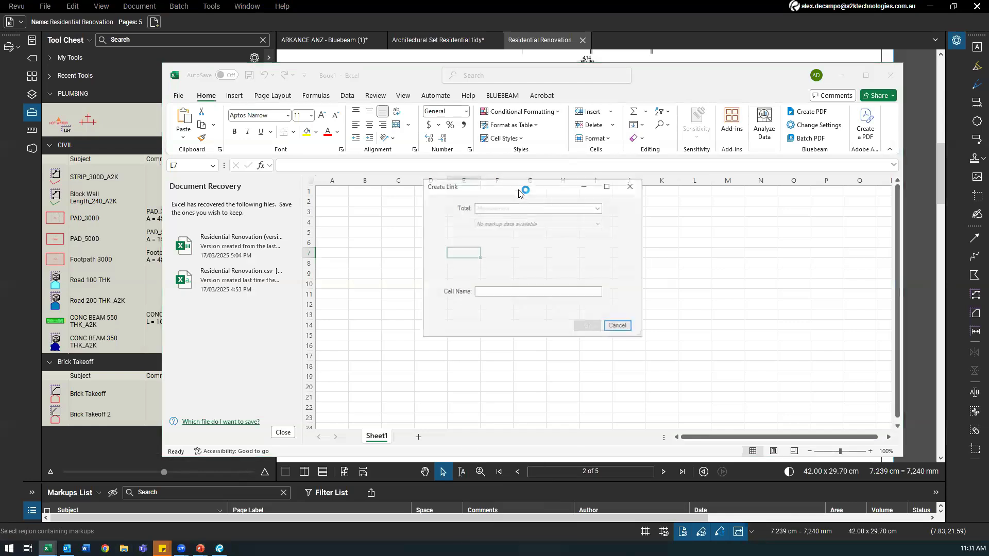
{"action": "left_click", "coordinate": [517, 208]}
{"action": "left_click", "coordinate": [47, 549]}
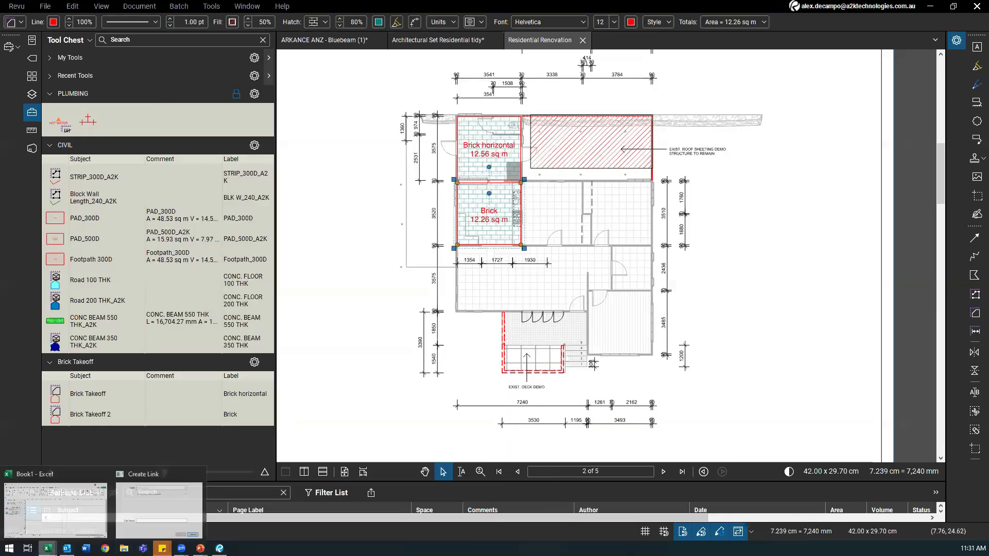
{"action": "left_click", "coordinate": [155, 508]}
{"action": "left_click", "coordinate": [513, 208]}
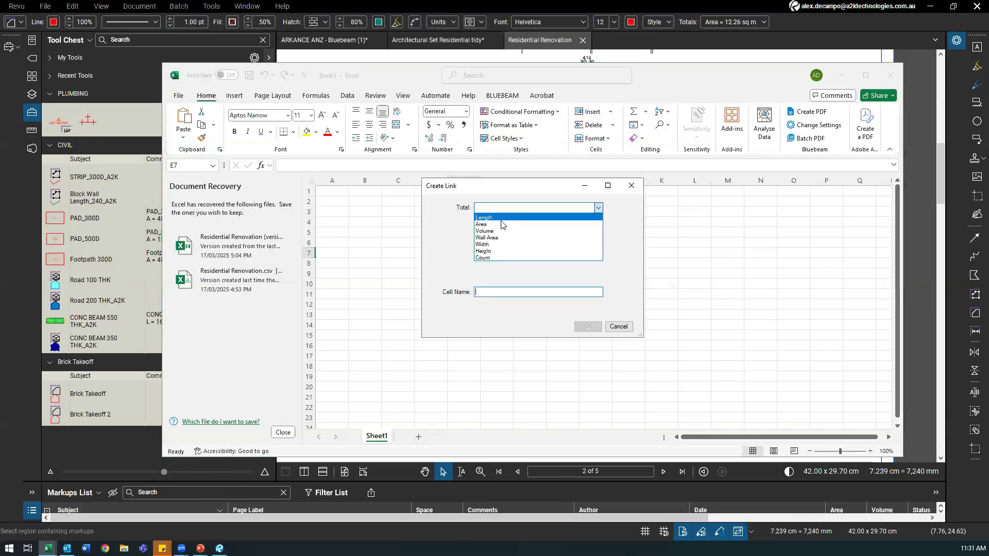
{"action": "left_click", "coordinate": [498, 227]}
{"action": "left_click", "coordinate": [503, 292]}
{"action": "left_click_drag", "start_coordinate": [524, 189], "coordinate": [634, 192]}
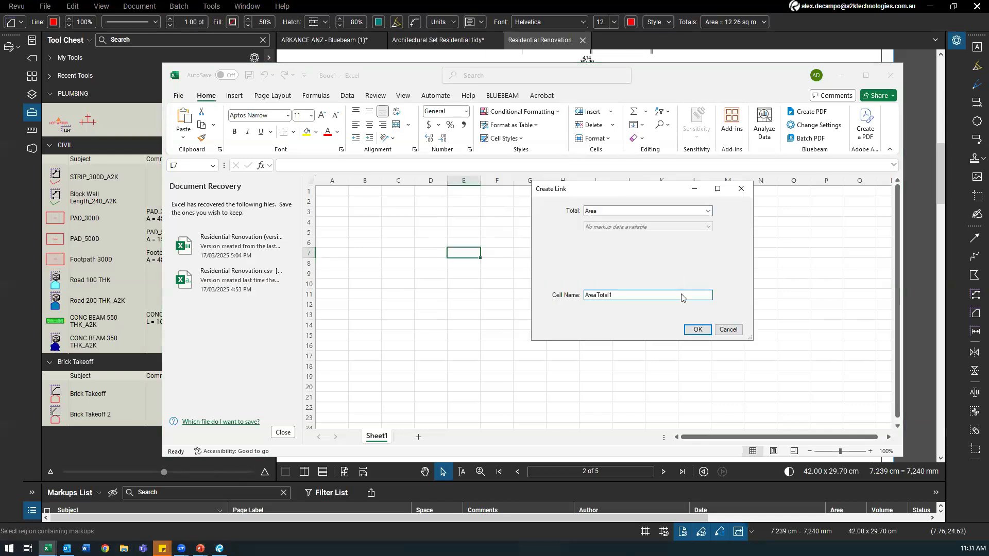
{"action": "left_click", "coordinate": [697, 329]}
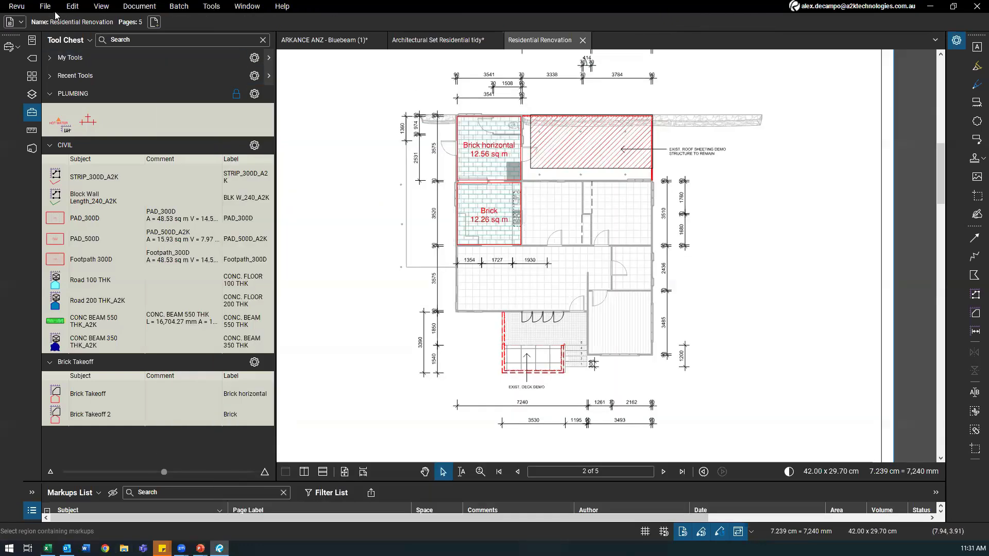
Step: Save the Residential Renovation PDF in Revu
{"action": "left_click", "coordinate": [45, 6]}
{"action": "left_click", "coordinate": [57, 158]}
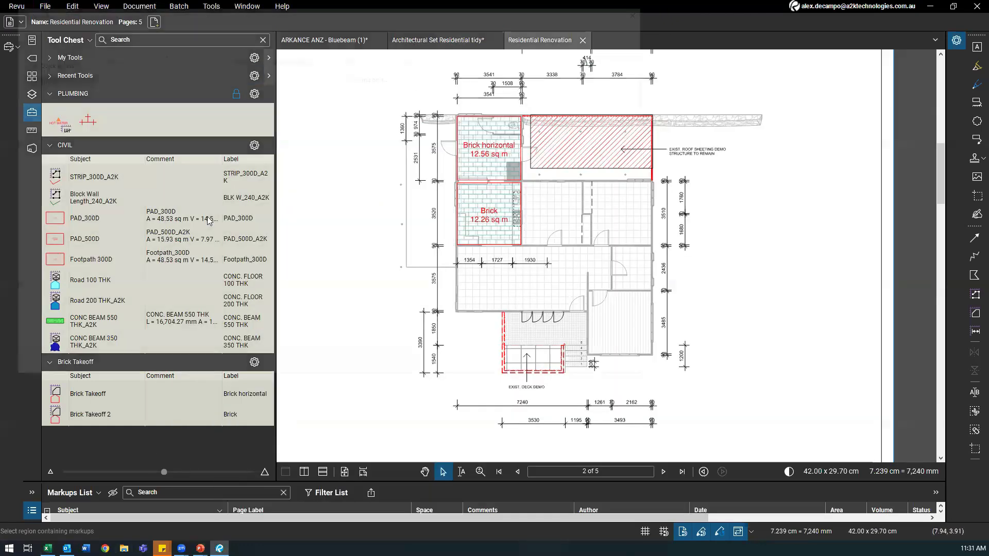
{"action": "left_click", "coordinate": [571, 368]}
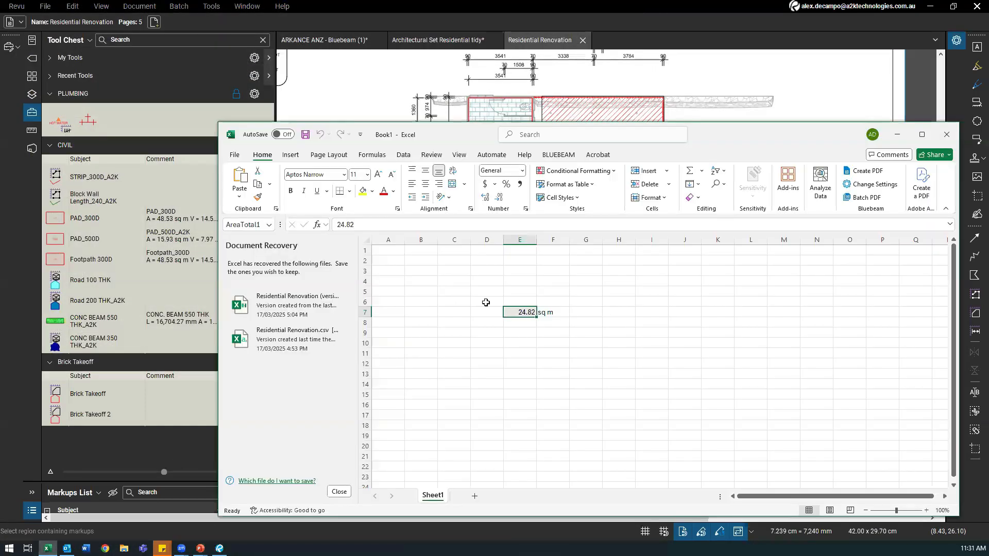
Step: Verify that E7 shows the linked 24.82 sq m area total
{"action": "left_click", "coordinate": [485, 303]}
{"action": "left_click", "coordinate": [519, 311]}
{"action": "left_click", "coordinate": [514, 322]}
{"action": "left_click", "coordinate": [517, 312]}
{"action": "left_click", "coordinate": [522, 342]}
{"action": "left_click", "coordinate": [509, 311]}
{"action": "left_click", "coordinate": [523, 352]}
Step: Add Desktop\Residential Renovation.pdf again as a Quantity Link source file
{"action": "left_click", "coordinate": [522, 343]}
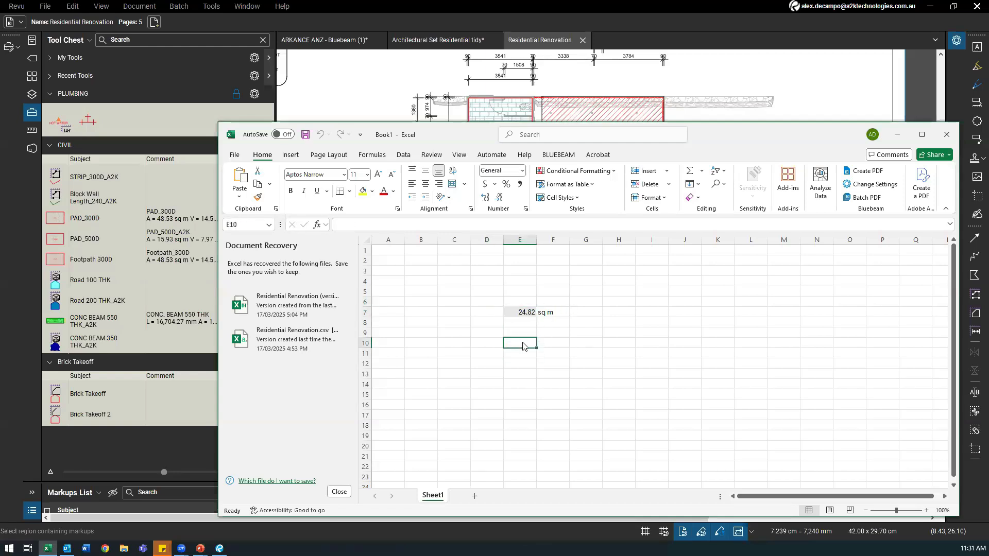
{"action": "right_click", "coordinate": [522, 343]}
{"action": "mouse_move", "coordinate": [558, 47]}
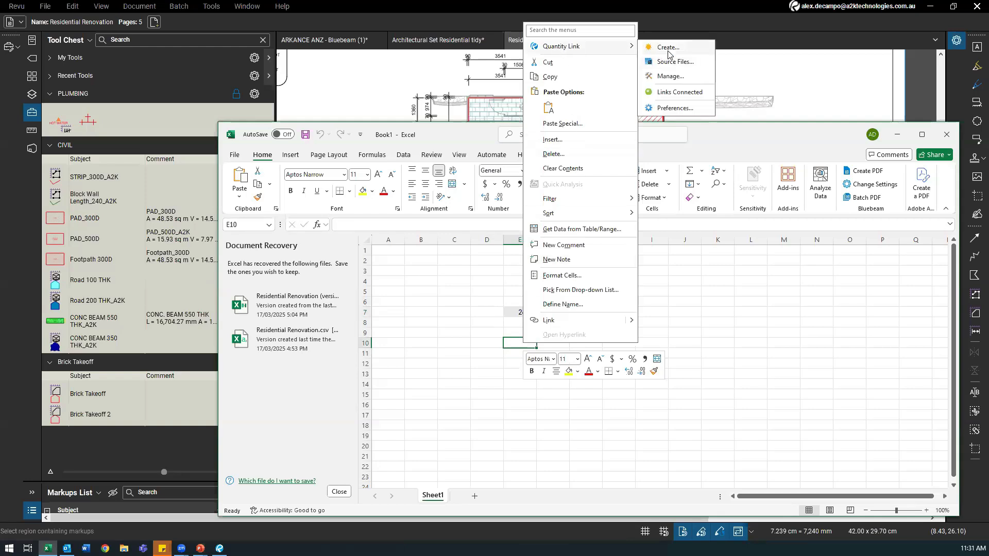
{"action": "left_click", "coordinate": [685, 61]}
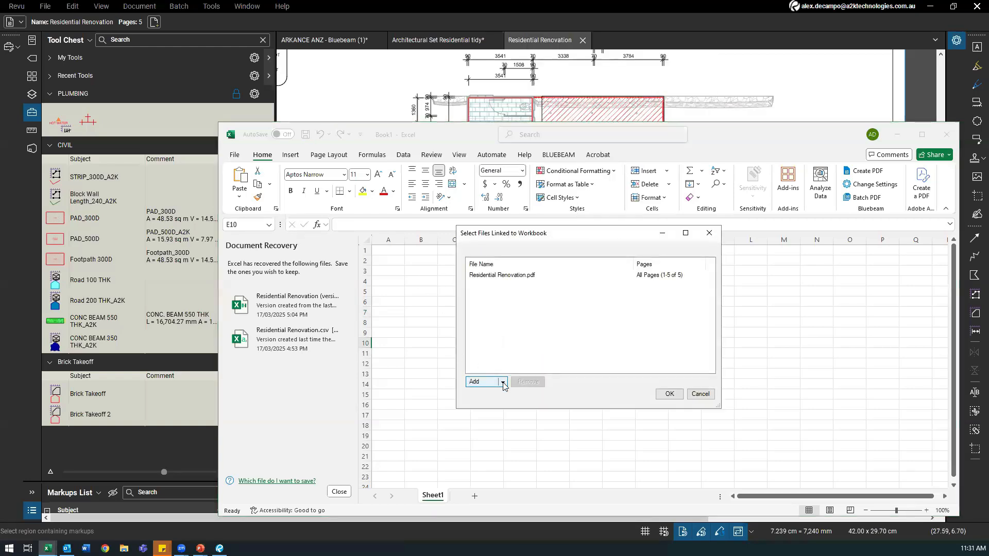
{"action": "left_click", "coordinate": [502, 381]}
{"action": "left_click", "coordinate": [498, 393]}
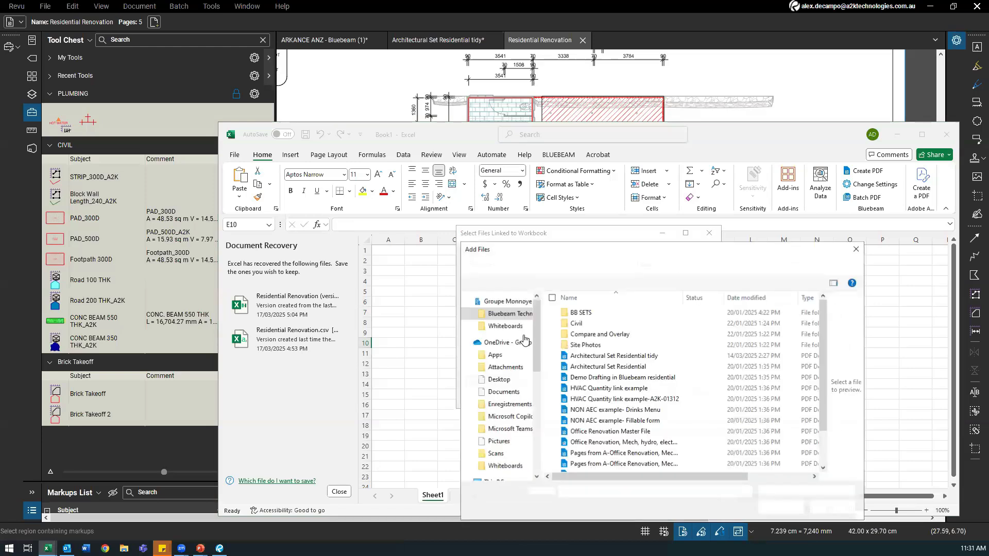
{"action": "left_click", "coordinate": [497, 355]}
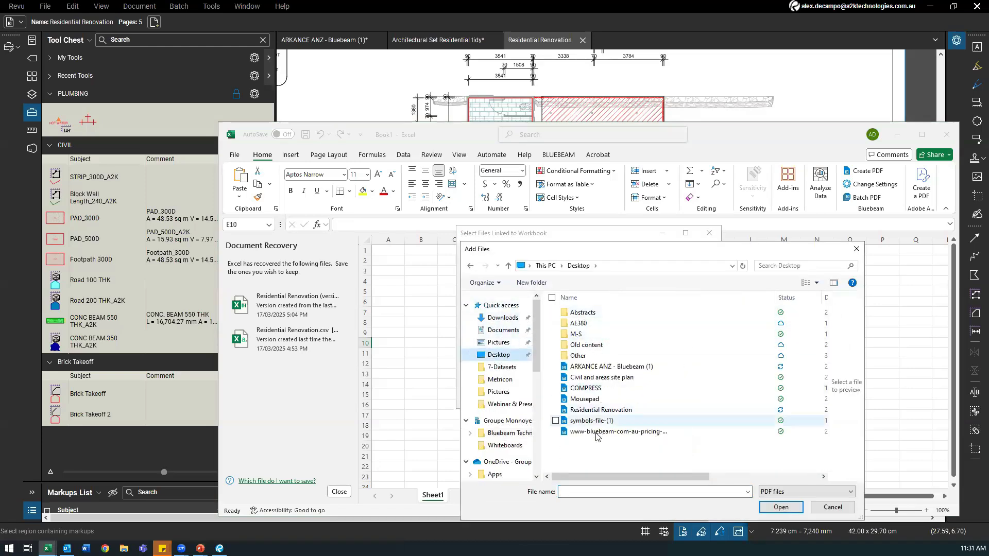
{"action": "left_click", "coordinate": [602, 411]}
{"action": "left_click", "coordinate": [780, 507]}
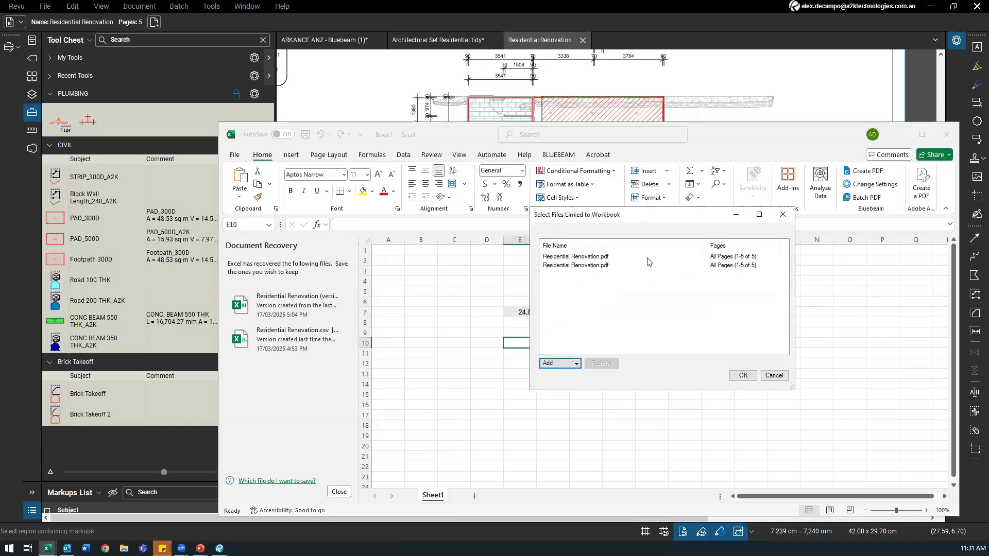
{"action": "left_click", "coordinate": [737, 377]}
Step: Check that the E7 total has doubled to 49.64 sq m, then return to the drawing
{"action": "left_click", "coordinate": [513, 324]}
{"action": "mouse_move", "coordinate": [460, 145]}
{"action": "left_mouse_down"}
{"action": "mouse_move", "coordinate": [346, 297]}
{"action": "mouse_move", "coordinate": [331, 299]}
{"action": "left_mouse_up"}
{"action": "left_click", "coordinate": [401, 462]}
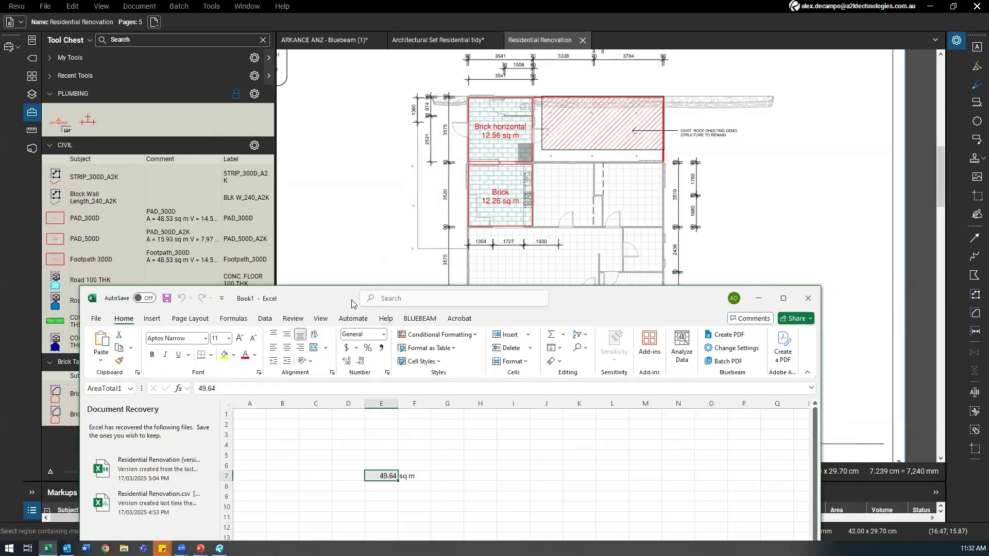
{"action": "left_click_drag", "start_coordinate": [346, 297], "coordinate": [435, 177]}
{"action": "left_click", "coordinate": [415, 146]}
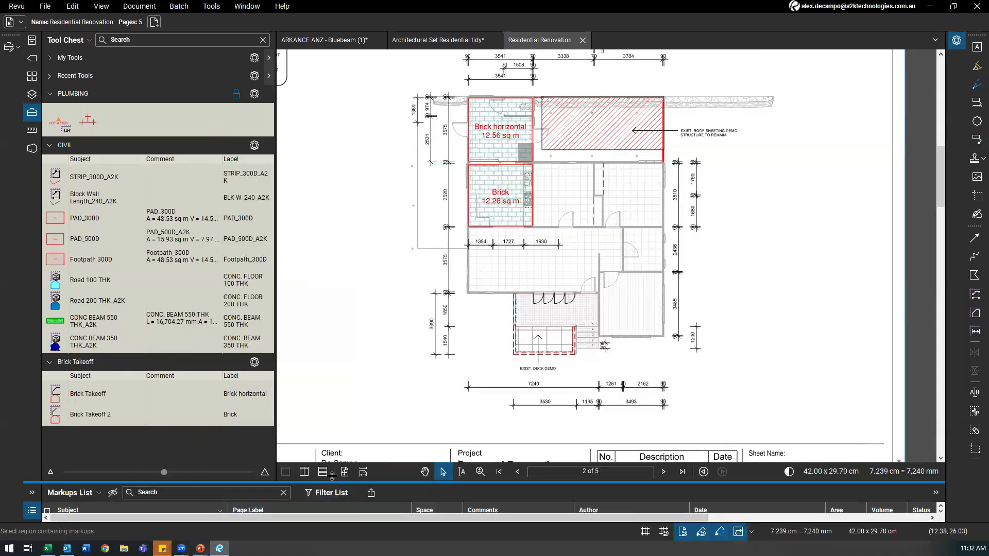
Step: Select the Brick Takeoff 2 markup and start a quantity link in E10
{"action": "left_click_drag", "start_coordinate": [332, 481], "coordinate": [373, 334]}
{"action": "left_click", "coordinate": [100, 392]}
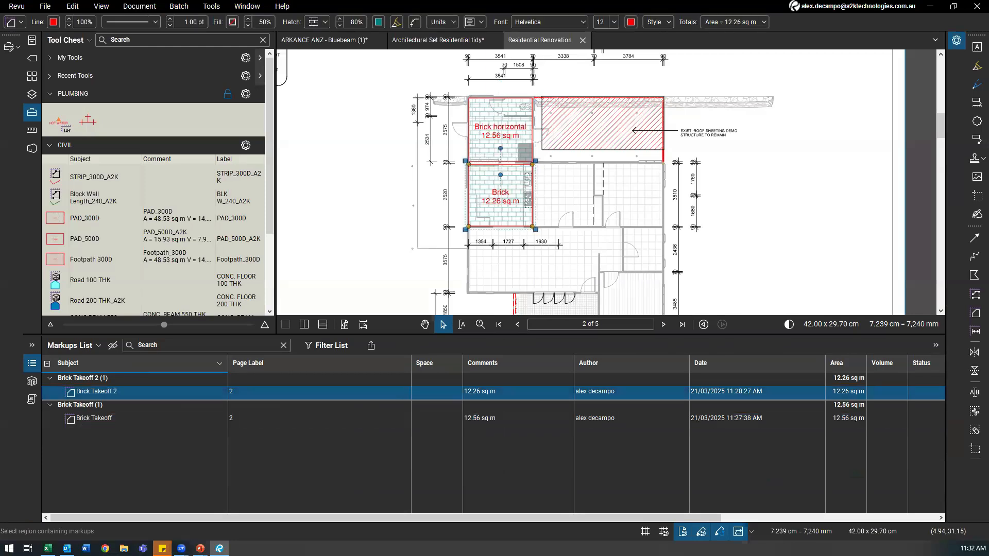
{"action": "left_click", "coordinate": [47, 548]}
{"action": "left_click", "coordinate": [498, 385]}
{"action": "right_click", "coordinate": [496, 385]}
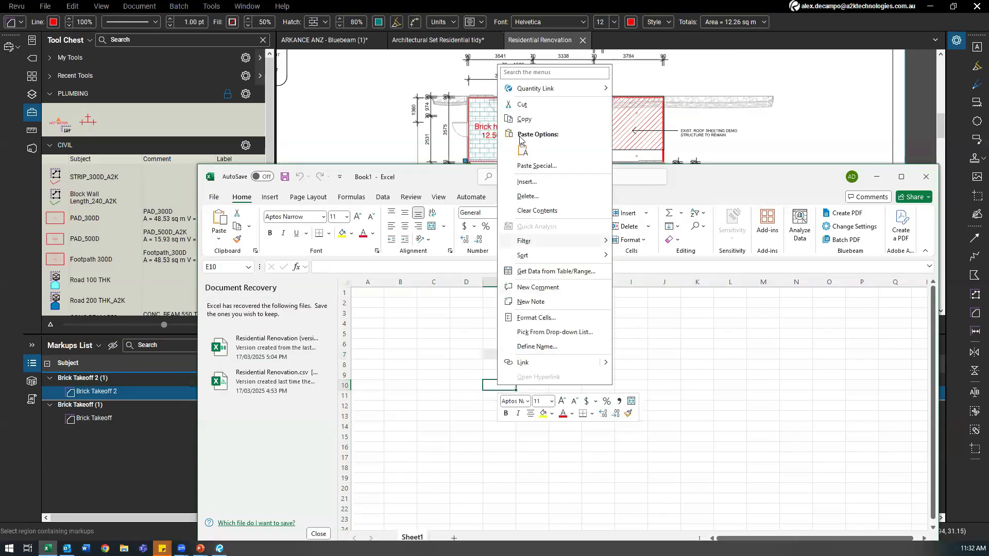
{"action": "mouse_move", "coordinate": [576, 93]}
{"action": "left_click", "coordinate": [634, 89]}
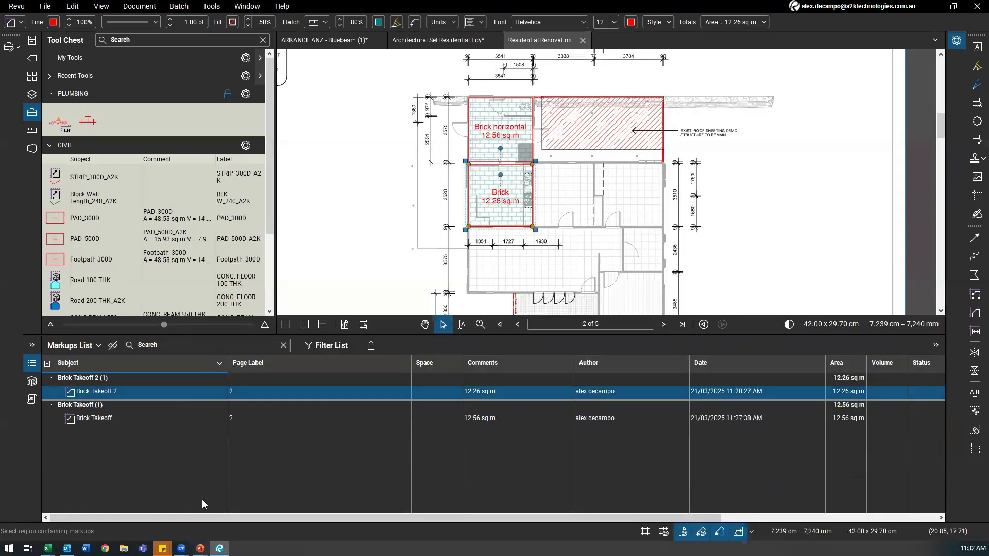
Step: Set the total to Area, then cancel the link dialog, leaving E7 at 49.64
{"action": "mouse_move", "coordinate": [47, 548]}
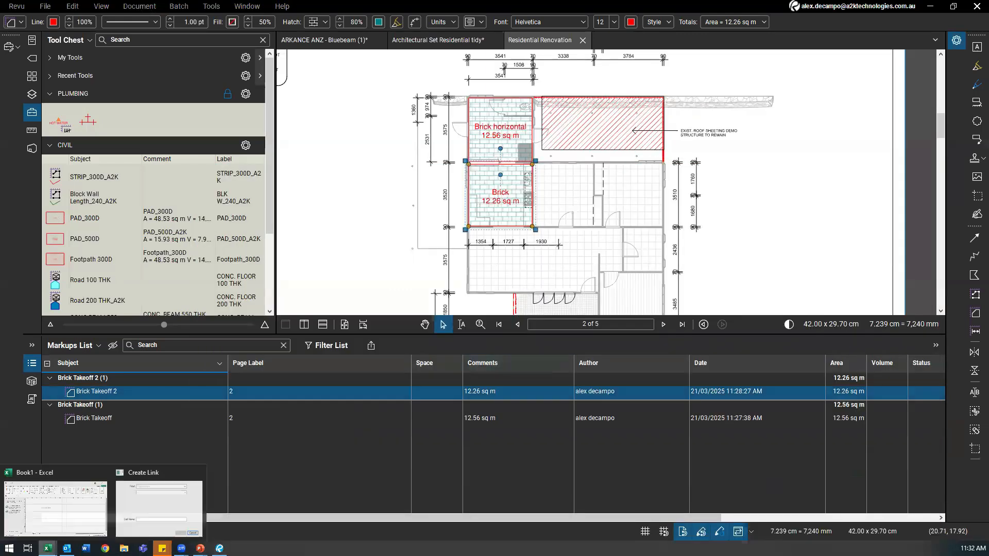
{"action": "left_click", "coordinate": [126, 507]}
{"action": "left_click", "coordinate": [538, 309]}
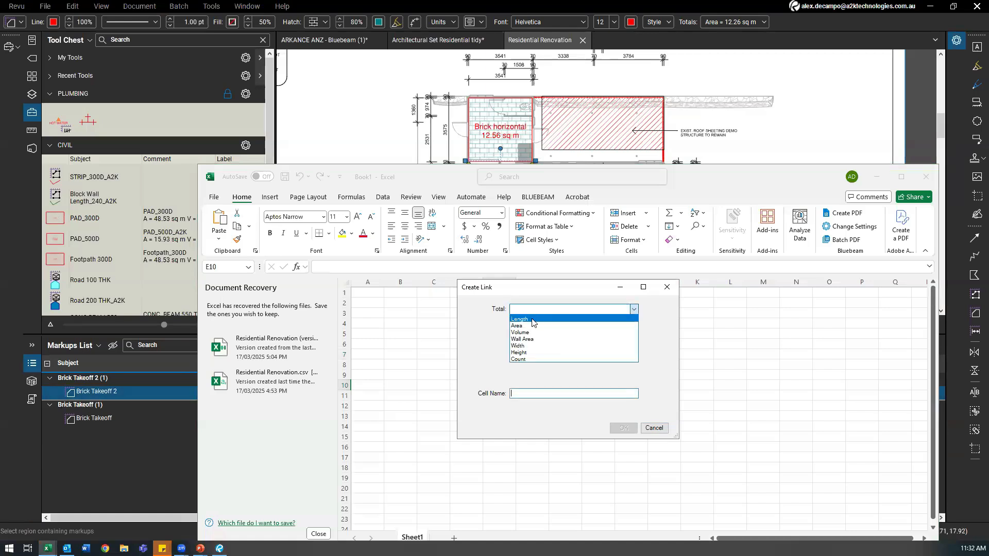
{"action": "left_click", "coordinate": [527, 325]}
{"action": "left_click", "coordinate": [530, 325]}
{"action": "mouse_move", "coordinate": [631, 338]}
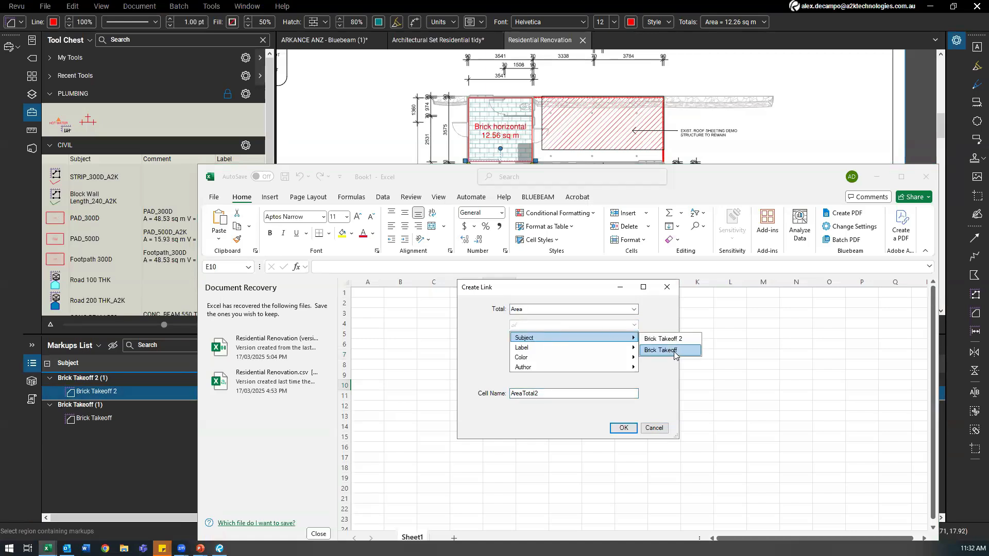
{"action": "left_click", "coordinate": [503, 303]}
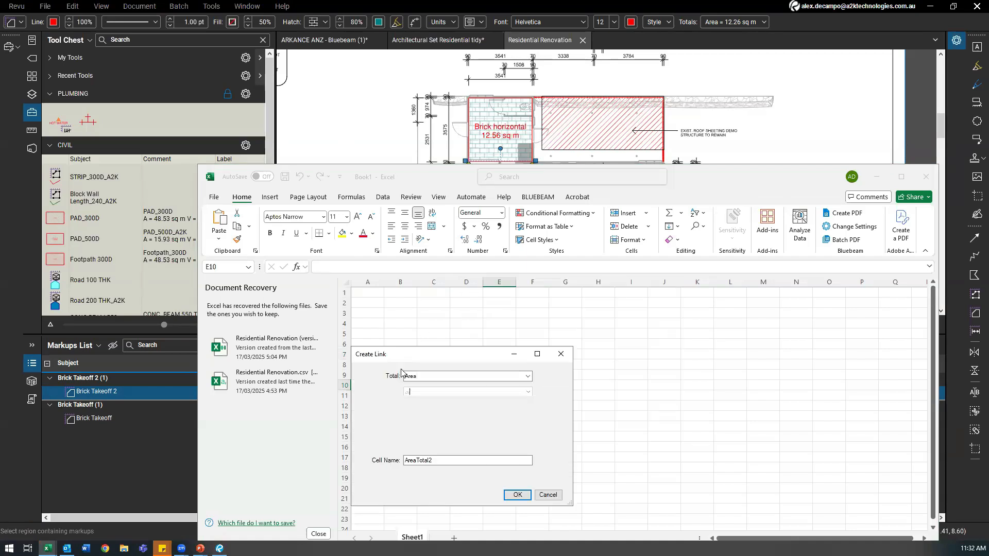
{"action": "left_click_drag", "start_coordinate": [412, 352], "coordinate": [538, 268]}
{"action": "left_click", "coordinate": [689, 270]}
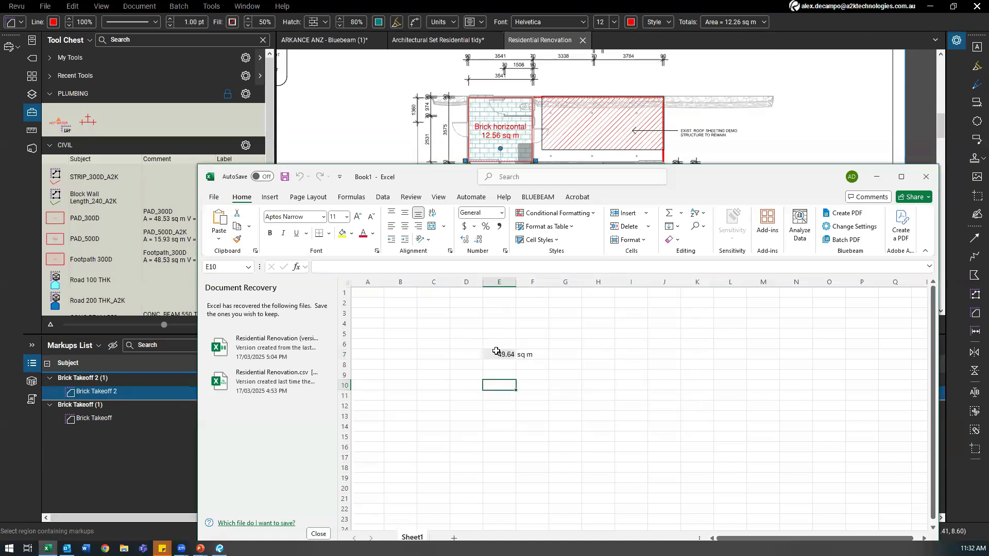
{"action": "left_click", "coordinate": [493, 353]}
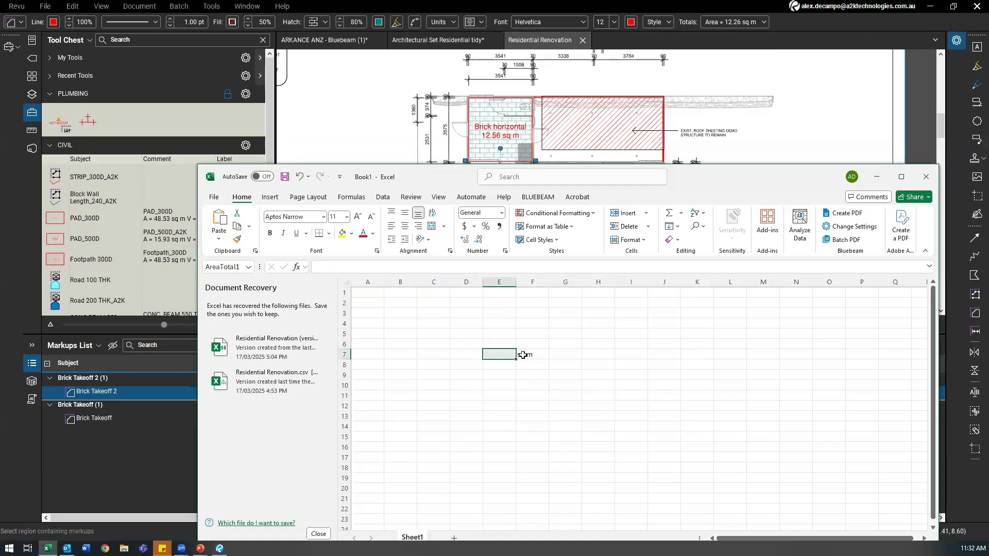
{"action": "left_click", "coordinate": [505, 394]}
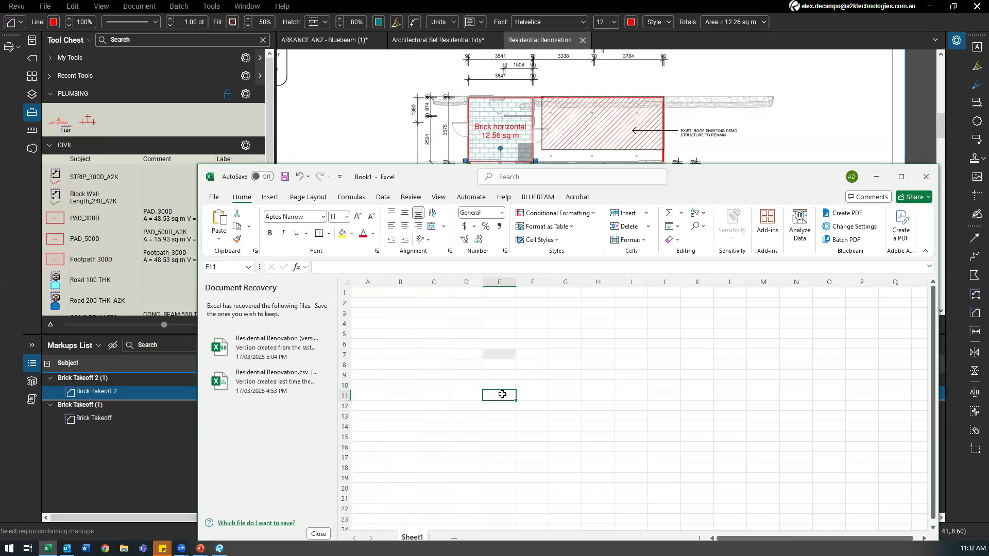
Step: Start a quantity link in E11 with Area as the linked total
{"action": "right_click", "coordinate": [502, 394]}
{"action": "mouse_move", "coordinate": [590, 101]}
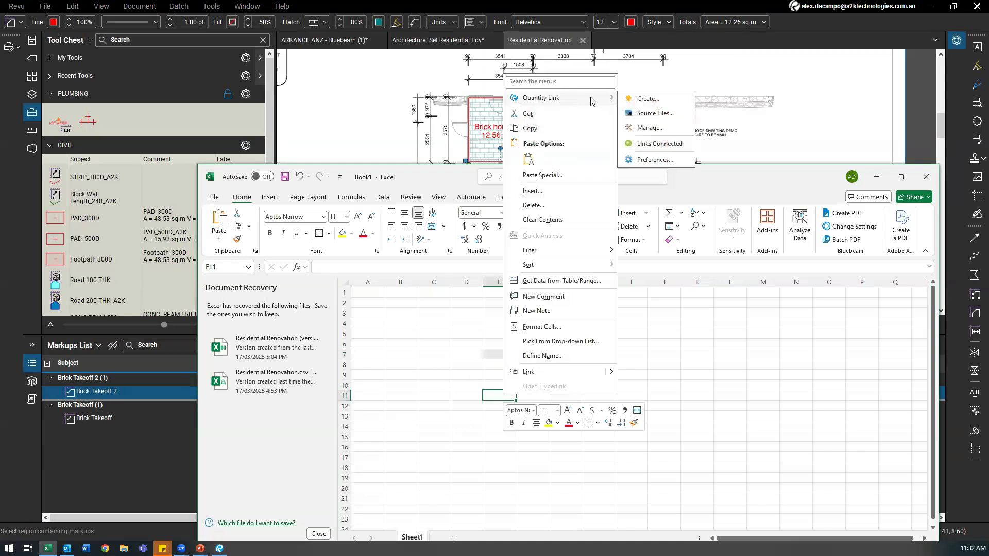
{"action": "left_click", "coordinate": [648, 98]}
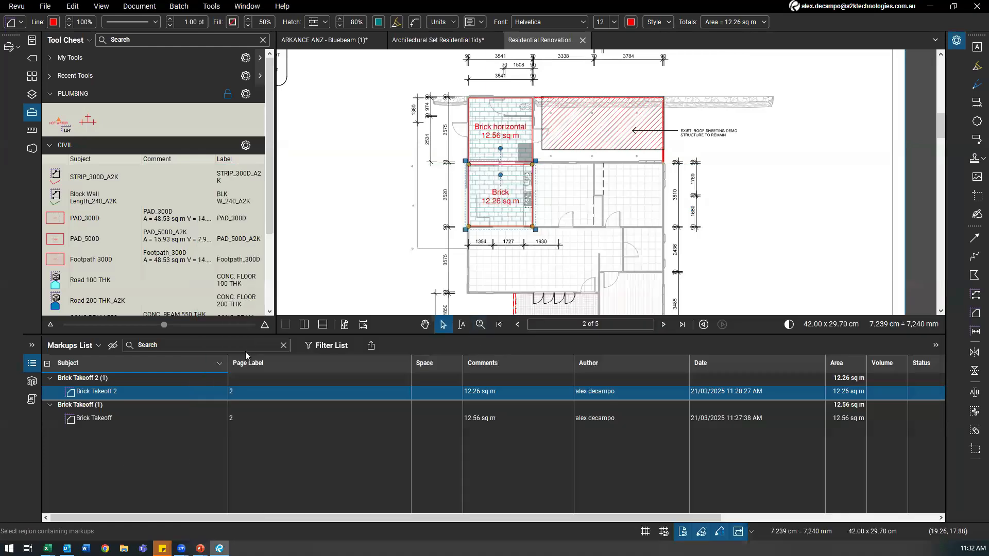
{"action": "scroll", "coordinate": [518, 196], "scroll_direction": "up", "scroll_amount": 5}
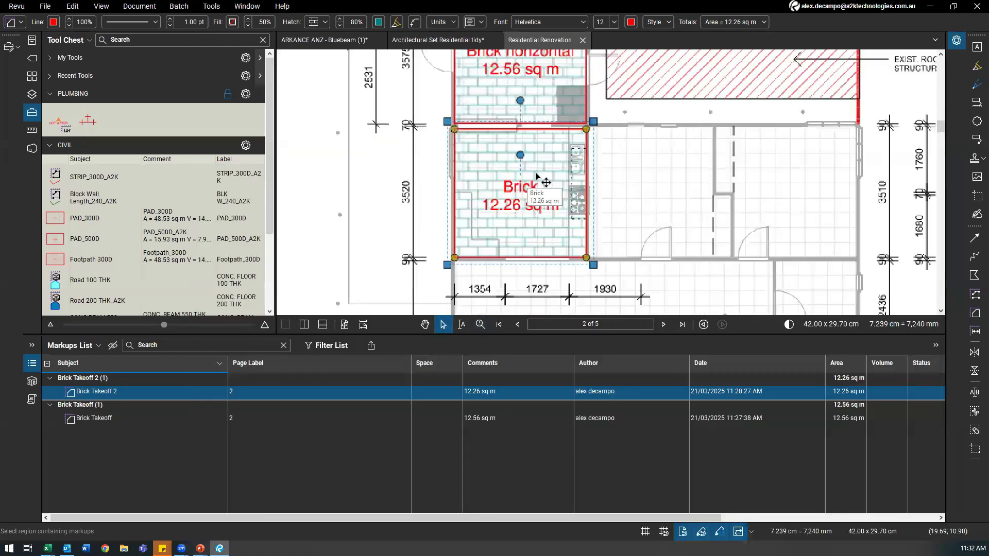
{"action": "mouse_move", "coordinate": [47, 548]}
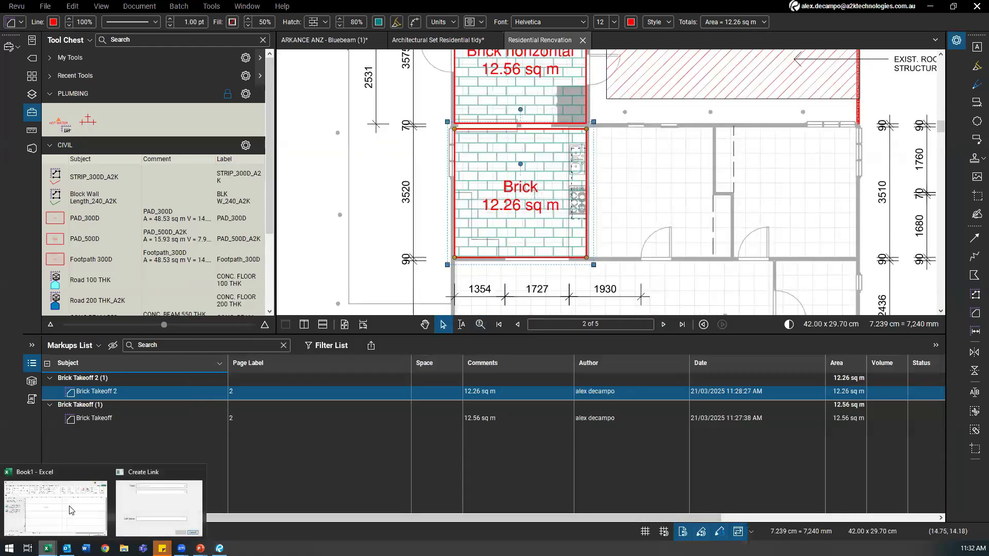
{"action": "left_click", "coordinate": [159, 502]}
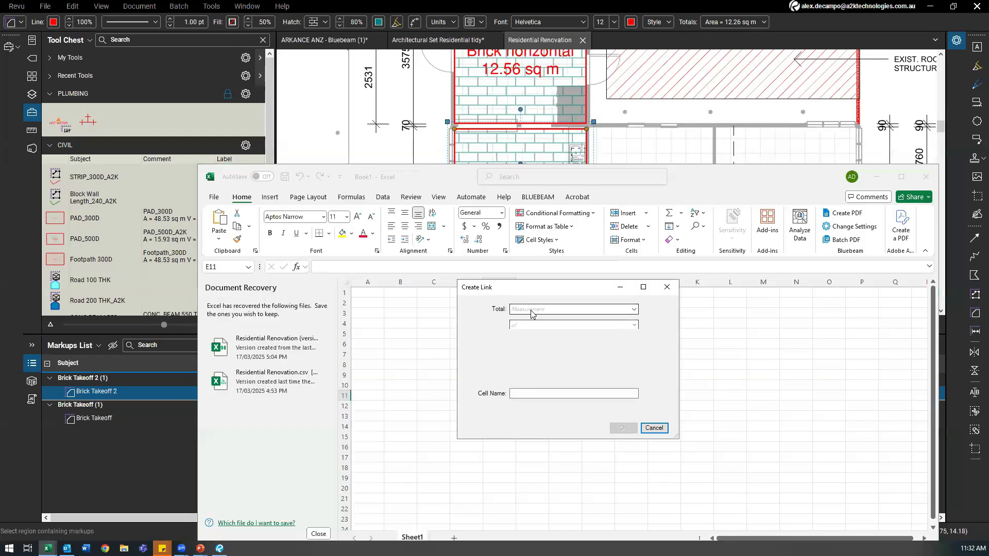
{"action": "left_click", "coordinate": [531, 309]}
{"action": "left_click", "coordinate": [529, 327]}
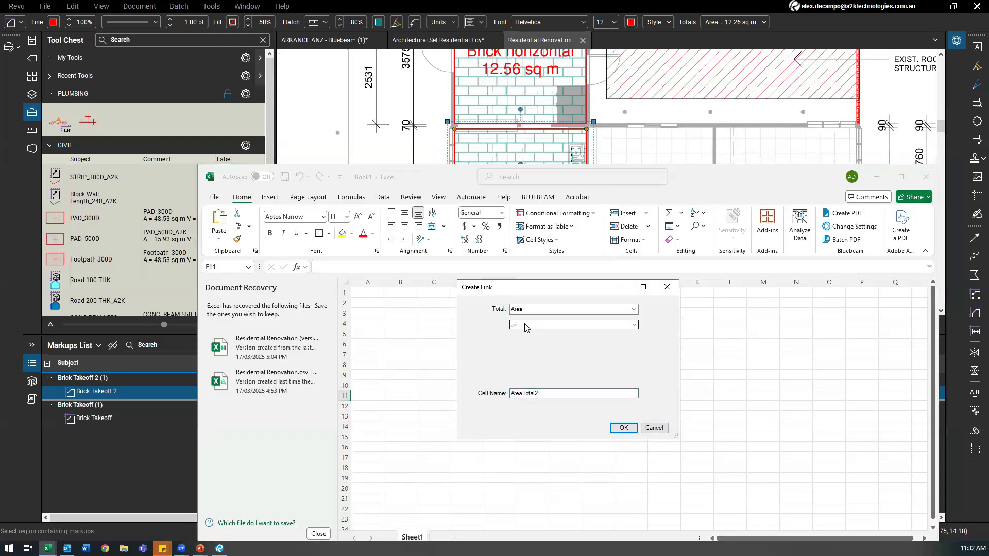
{"action": "left_click", "coordinate": [526, 325]}
{"action": "mouse_move", "coordinate": [599, 343]}
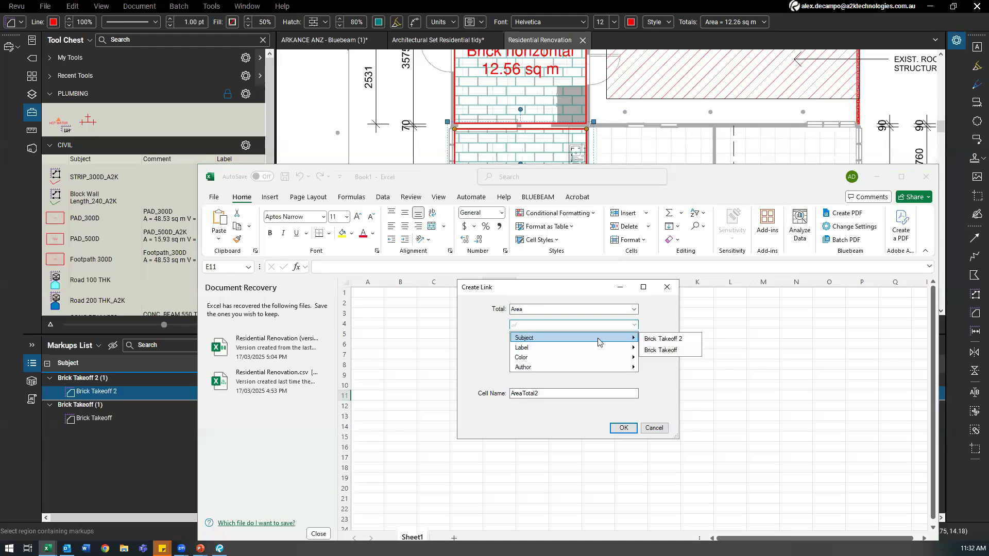
{"action": "left_click", "coordinate": [494, 326]}
{"action": "key", "text": "ctrl"}
{"action": "key", "text": "ctrl"}
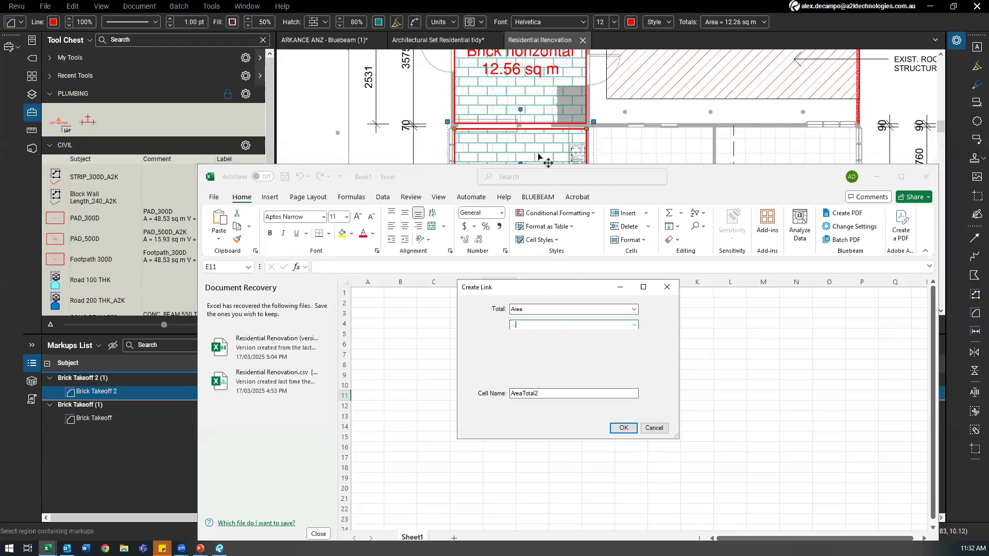
{"action": "key", "text": "ctrl"}
Step: Filter the link to Subject Brick Takeoff and create AreaTotal2, reading 12.56 sq m
{"action": "left_click", "coordinate": [522, 328]}
{"action": "mouse_move", "coordinate": [633, 337]}
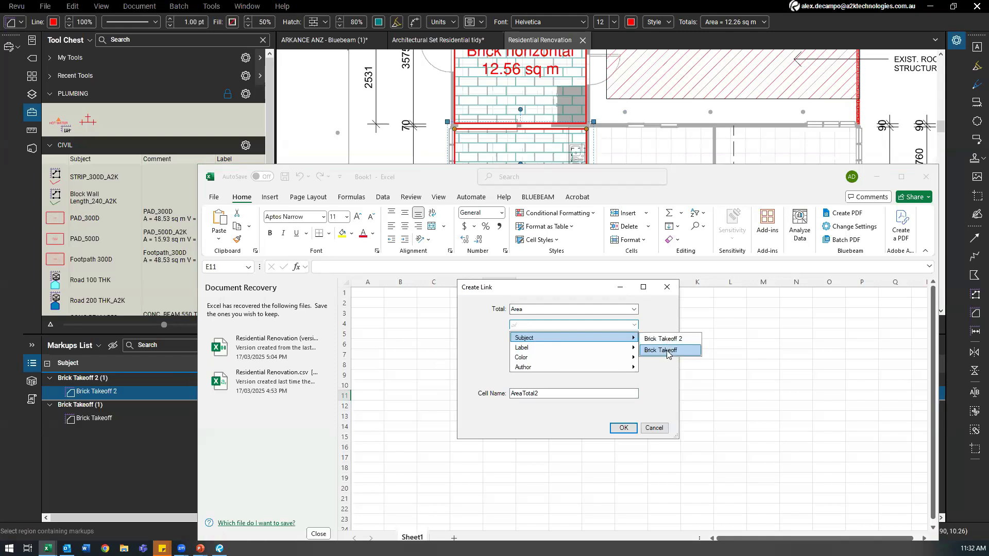
{"action": "left_click", "coordinate": [667, 351]}
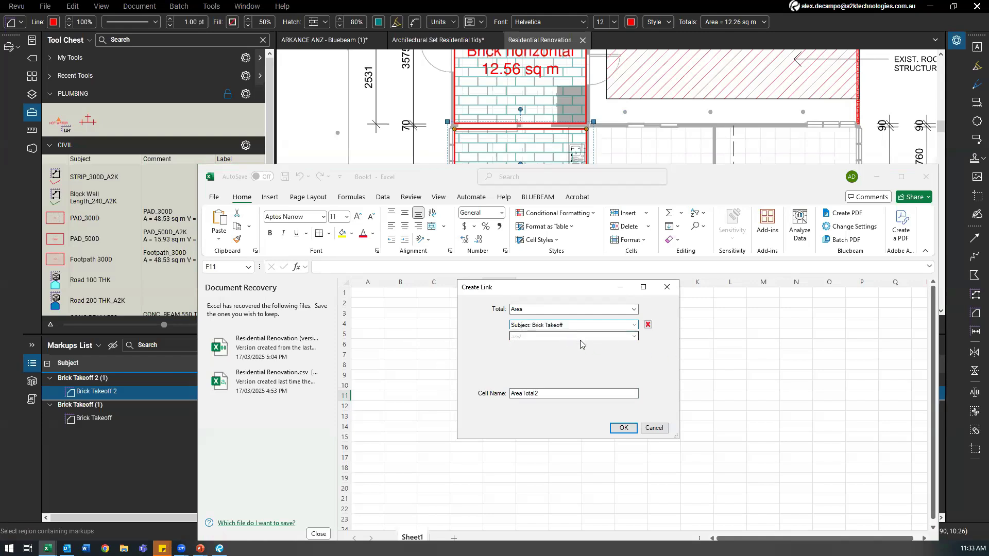
{"action": "left_click", "coordinate": [612, 337]}
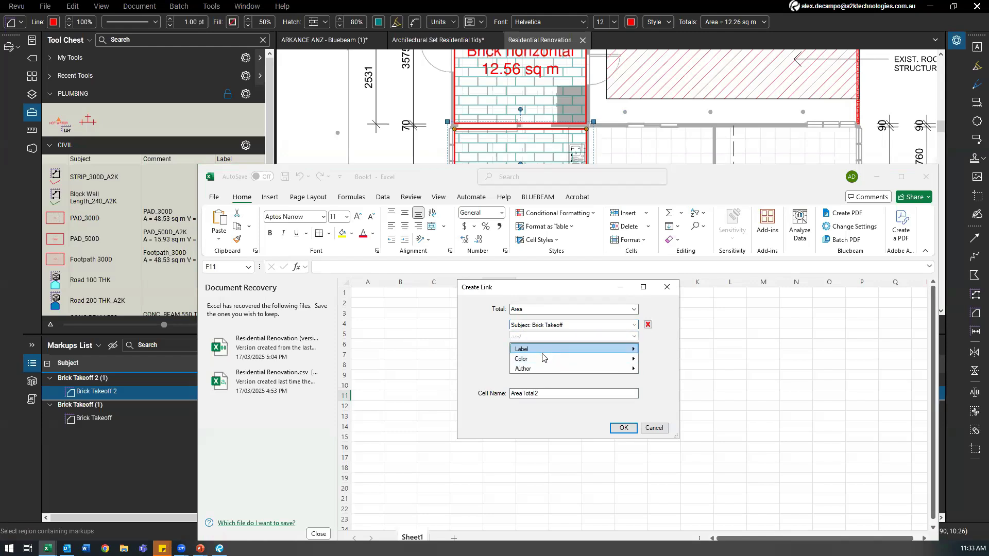
{"action": "left_click", "coordinate": [108, 398]}
{"action": "left_click", "coordinate": [549, 337]}
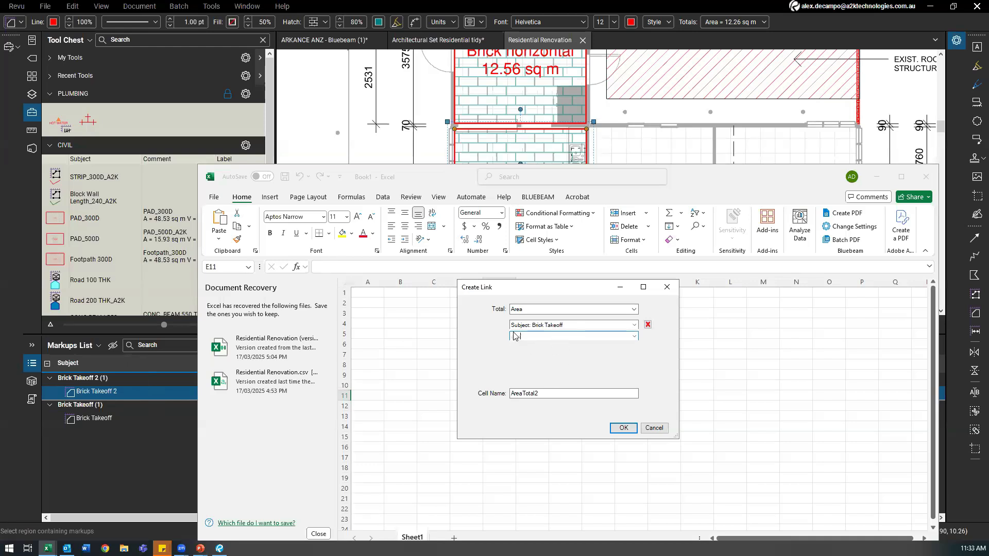
{"action": "key", "text": "Return"}
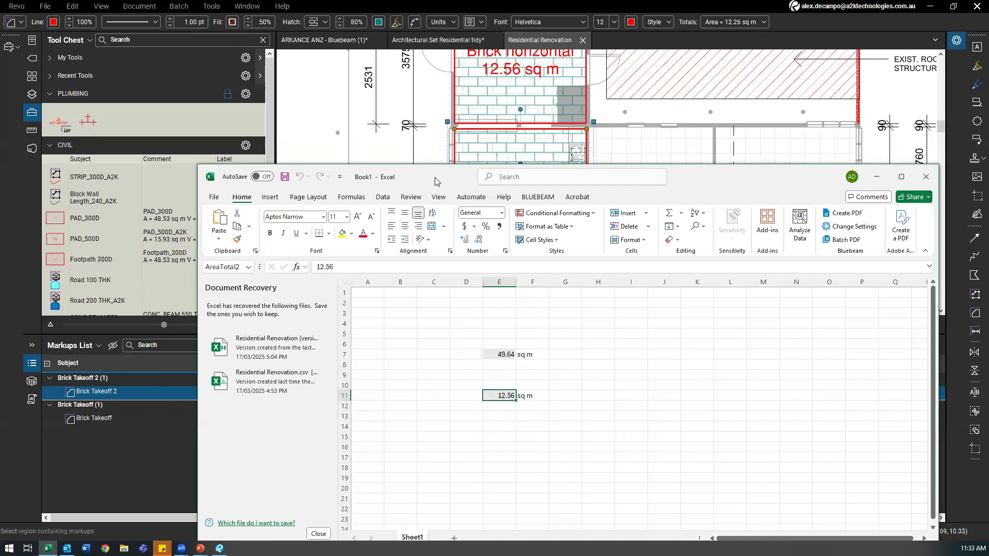
Step: Tile Excel on the right and Revu on the left, with the Brick Takeoff tool active
{"action": "left_click_drag", "start_coordinate": [435, 181], "coordinate": [979, 185]}
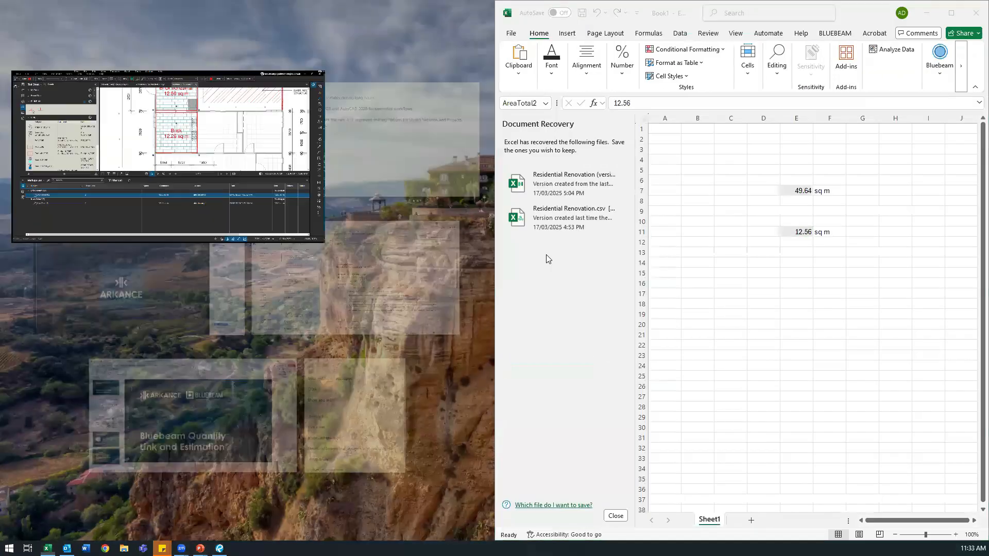
{"action": "left_click", "coordinate": [207, 170]}
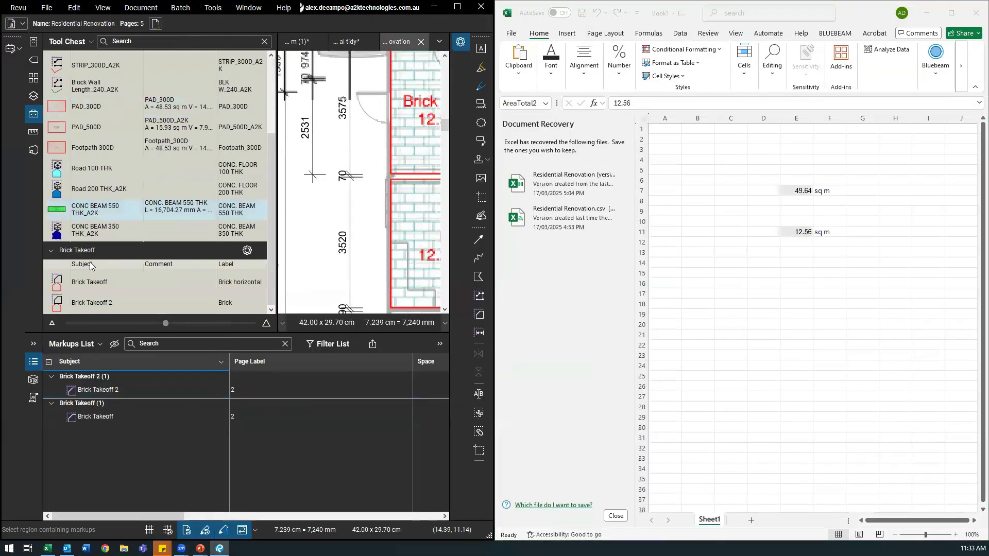
{"action": "left_click", "coordinate": [83, 286]}
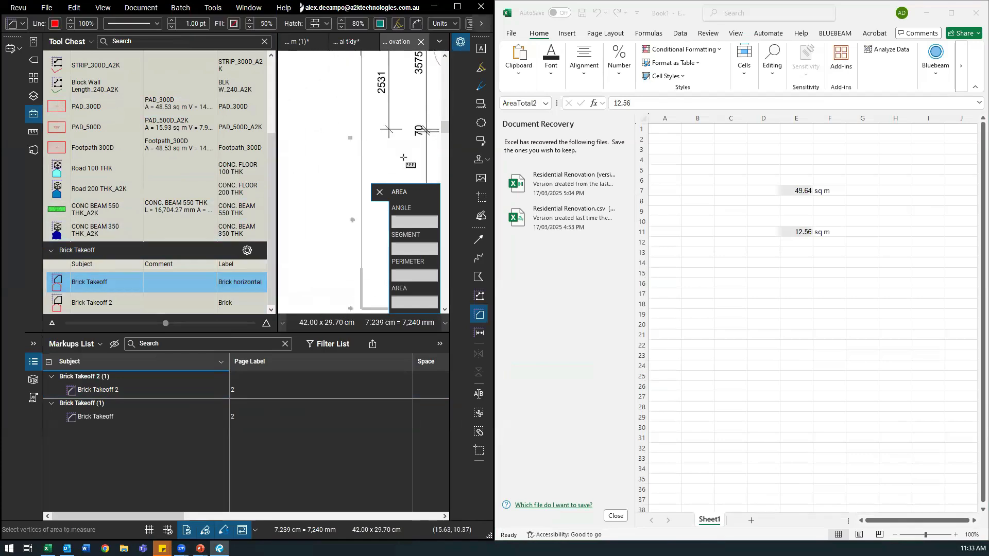
{"action": "double_click", "coordinate": [310, 333]}
{"action": "left_click_drag", "start_coordinate": [277, 265], "coordinate": [135, 278]}
{"action": "scroll", "coordinate": [201, 204], "scroll_direction": "down", "scroll_amount": 2}
{"action": "scroll", "coordinate": [220, 161], "scroll_direction": "up", "scroll_amount": 2}
Step: Measure two rooms as Brick areas, 11.9 and 13.27 sq m, updating Excel to 74.81 and 37.73
{"action": "mouse_move", "coordinate": [286, 183]}
{"action": "left_mouse_down"}
{"action": "mouse_move", "coordinate": [220, 161]}
{"action": "mouse_move", "coordinate": [377, 321]}
{"action": "mouse_move", "coordinate": [359, 318]}
{"action": "left_mouse_up"}
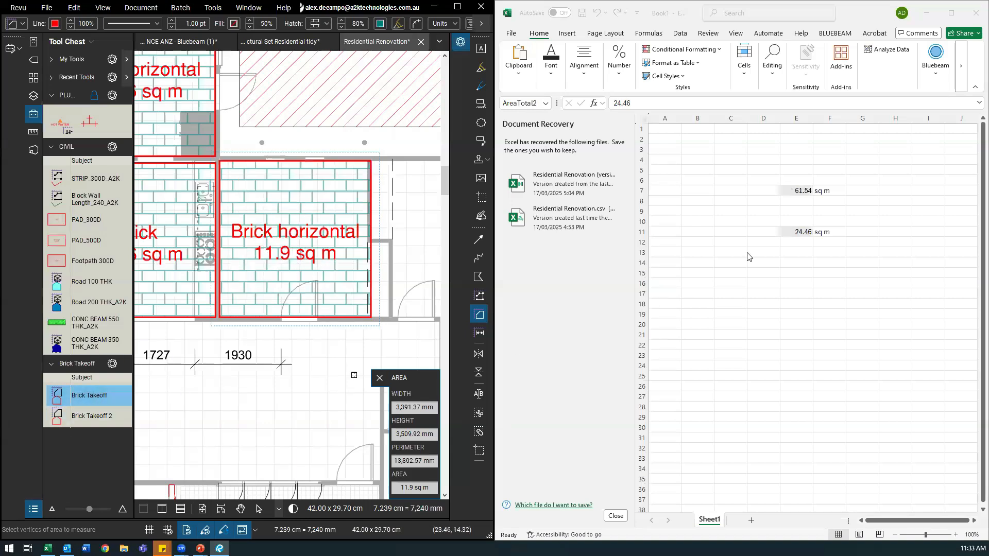
{"action": "key", "text": "ctrl"}
{"action": "mouse_move", "coordinate": [287, 314]}
{"action": "left_mouse_down"}
{"action": "mouse_move", "coordinate": [278, 242]}
{"action": "mouse_move", "coordinate": [253, 248]}
{"action": "left_mouse_up"}
{"action": "left_click_drag", "start_coordinate": [177, 127], "coordinate": [346, 284]}
{"action": "key", "text": "ctrl"}
{"action": "key", "text": "Escape"}
{"action": "left_click", "coordinate": [797, 252]}
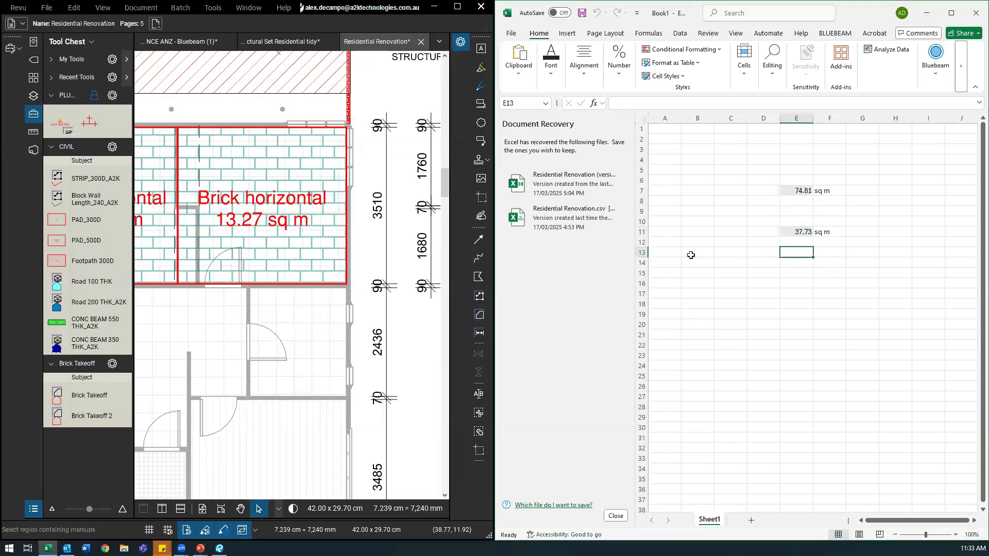
{"action": "left_click", "coordinate": [340, 332]}
{"action": "scroll", "coordinate": [341, 332], "scroll_direction": "down", "scroll_amount": 5}
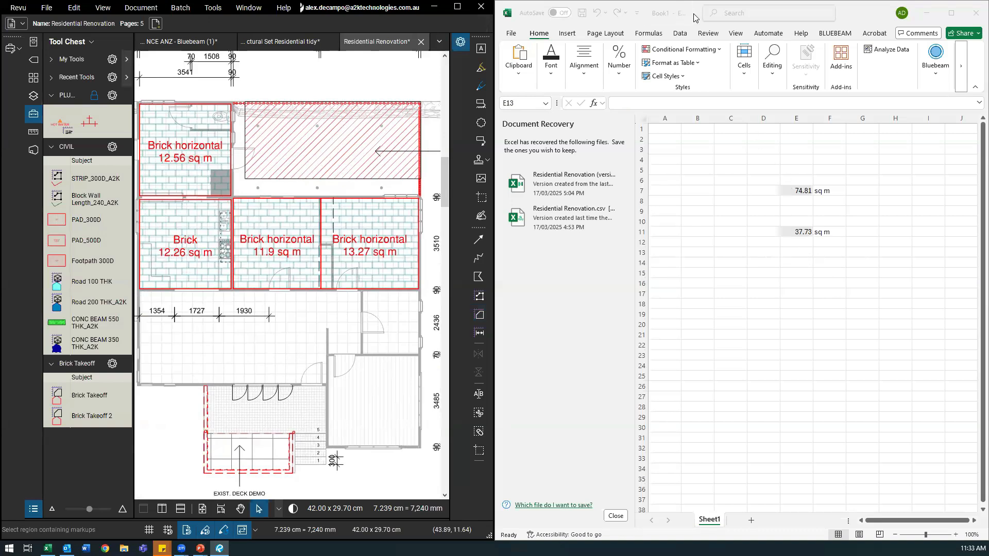
{"action": "left_click", "coordinate": [796, 242]}
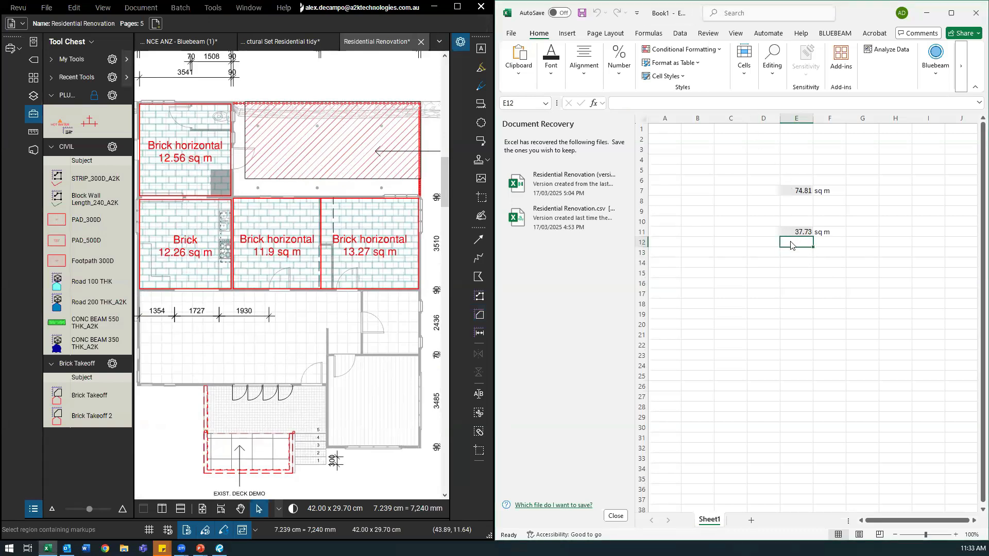
Step: Link E12 as AreaTotal3, an Area total filtered to Brick Takeoff 2 markups
{"action": "right_click", "coordinate": [796, 242]}
{"action": "mouse_move", "coordinate": [875, 245]}
{"action": "left_click", "coordinate": [934, 246]}
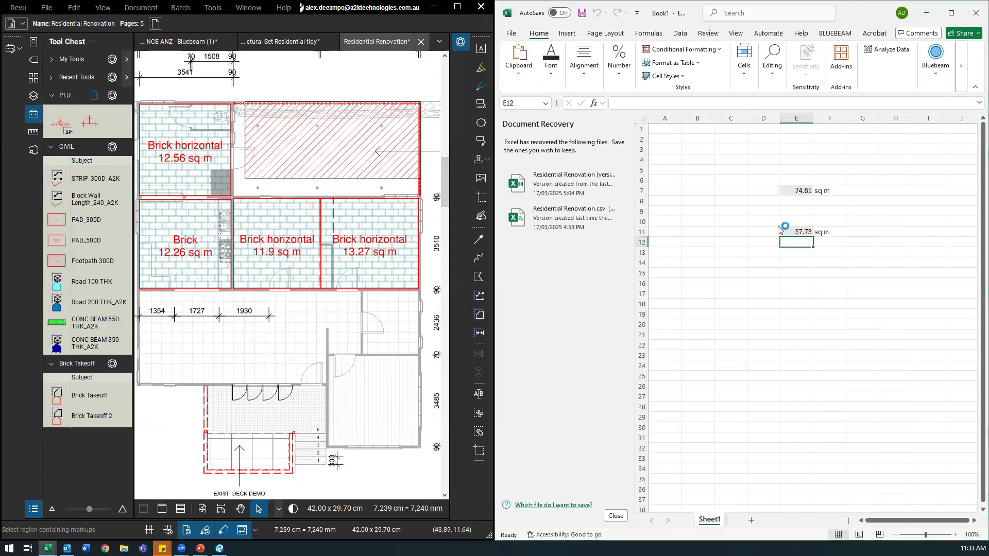
{"action": "left_click", "coordinate": [707, 228]}
{"action": "left_click", "coordinate": [705, 234]}
{"action": "mouse_move", "coordinate": [747, 247]}
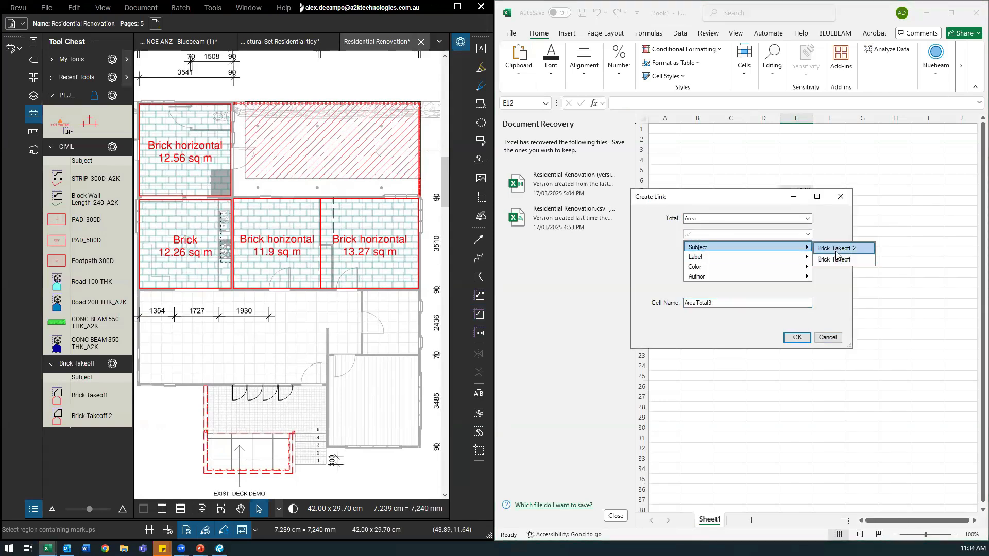
{"action": "left_click", "coordinate": [886, 260]}
{"action": "left_click", "coordinate": [790, 335]}
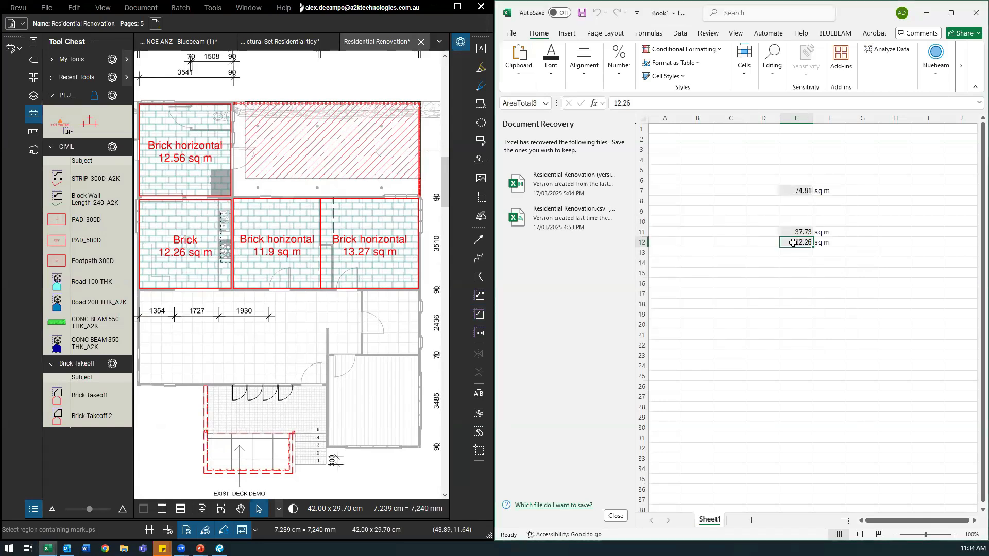
{"action": "left_click", "coordinate": [771, 238]}
Step: Draw a 3.54 sq m Brick Takeoff 2 area, then delete it so E12 reads 12.26 sq m
{"action": "left_click", "coordinate": [89, 417]}
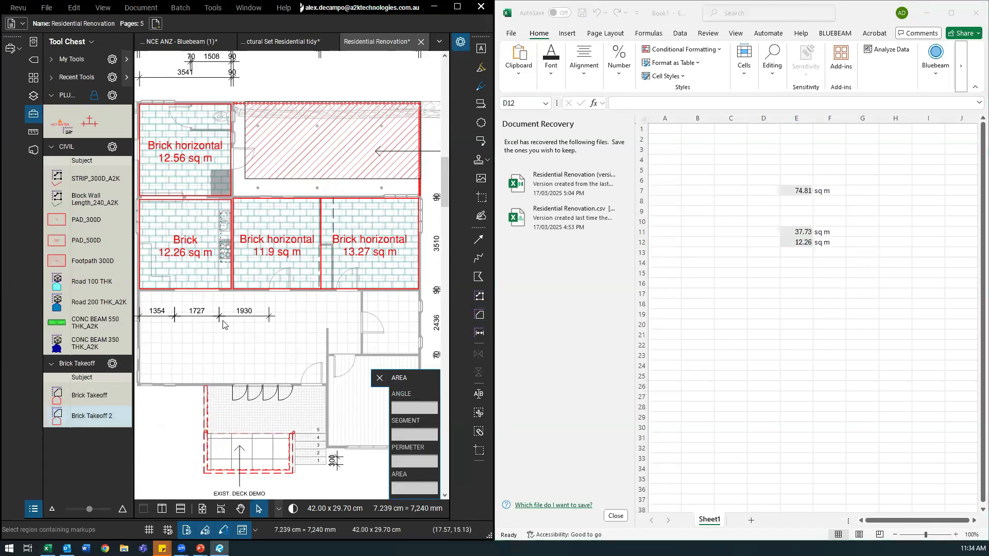
{"action": "left_click_drag", "start_coordinate": [233, 333], "coordinate": [292, 374]}
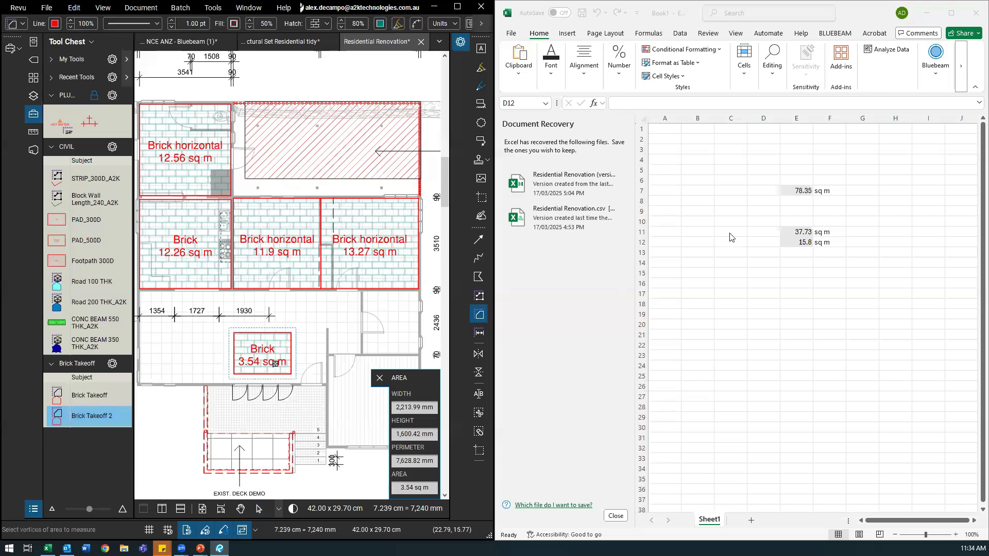
{"action": "key", "text": "Escape"}
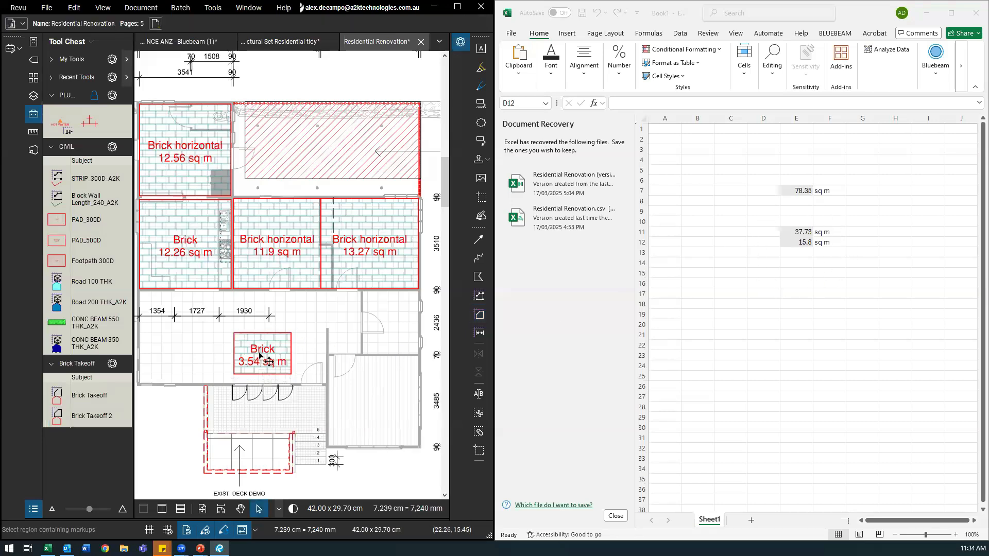
{"action": "left_click", "coordinate": [260, 356]}
{"action": "key", "text": "Delete"}
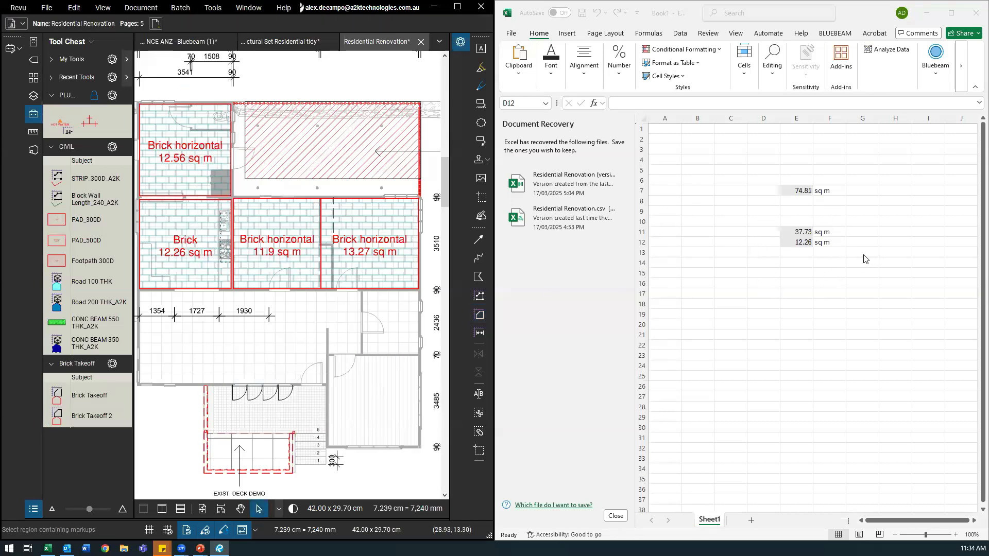
{"action": "left_click", "coordinate": [735, 278]}
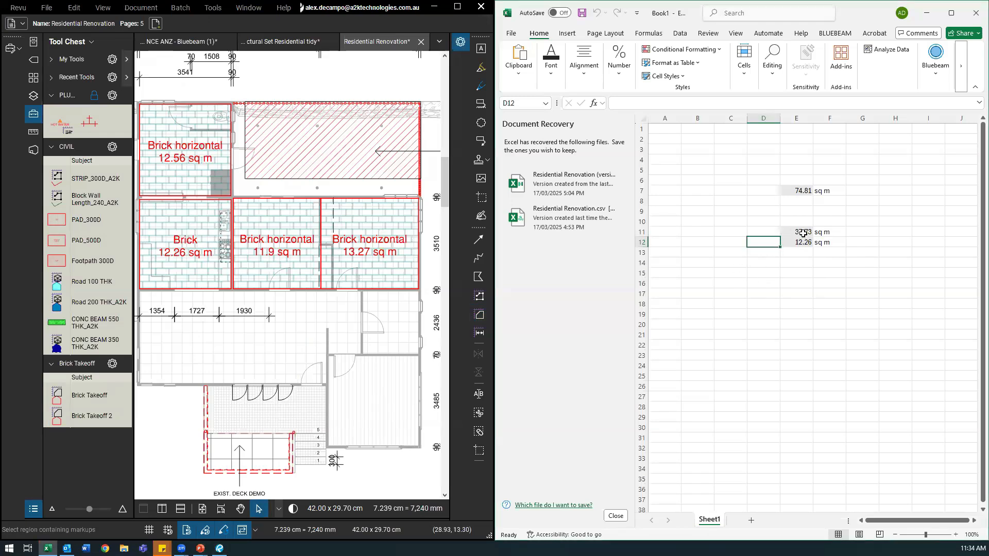
Step: Label D11 and D12 as Brick 1 and Brick 2
{"action": "left_click", "coordinate": [765, 231]}
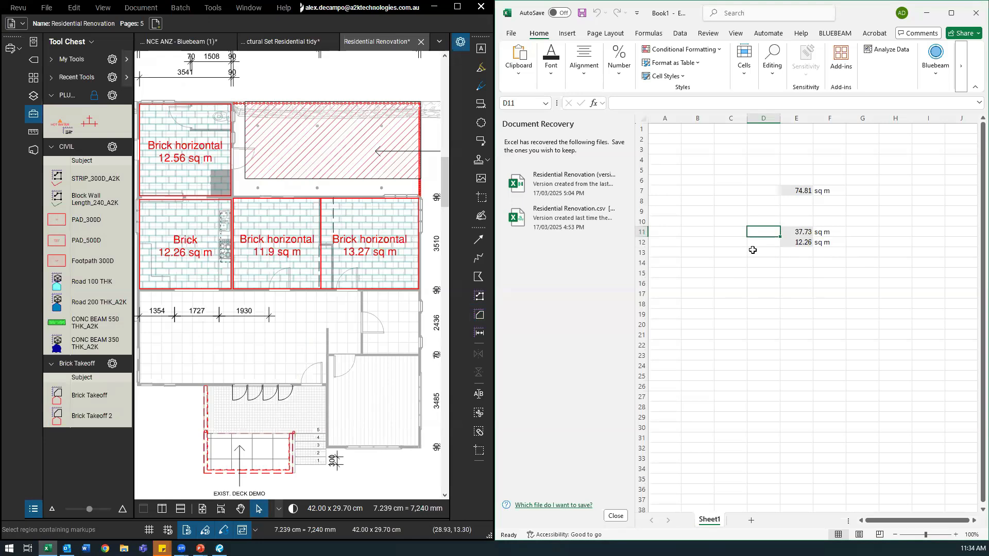
{"action": "type", "text": "Brick 2"}
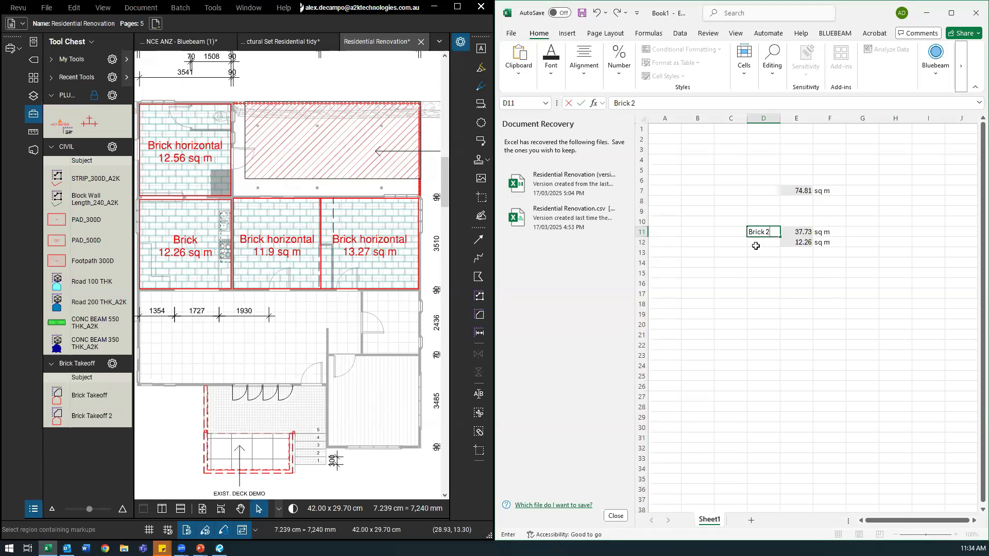
{"action": "left_click", "coordinate": [755, 247]}
{"action": "type", "text": "Brick 1"}
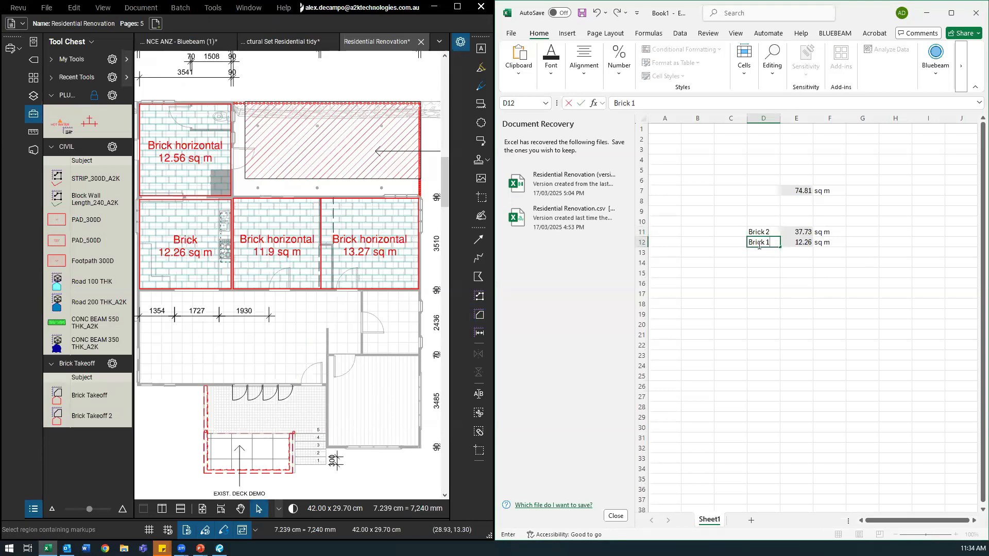
{"action": "left_click", "coordinate": [744, 257]}
{"action": "left_click", "coordinate": [767, 242]}
{"action": "key", "text": "ctrl+c"}
{"action": "left_click", "coordinate": [764, 233]}
{"action": "key", "text": "ctrl+v"}
{"action": "left_click", "coordinate": [760, 241]}
{"action": "double_click", "coordinate": [775, 239]}
{"action": "left_click", "coordinate": [762, 261]}
{"action": "left_click_drag", "start_coordinate": [765, 233], "coordinate": [772, 241]}
{"action": "left_click", "coordinate": [865, 241]}
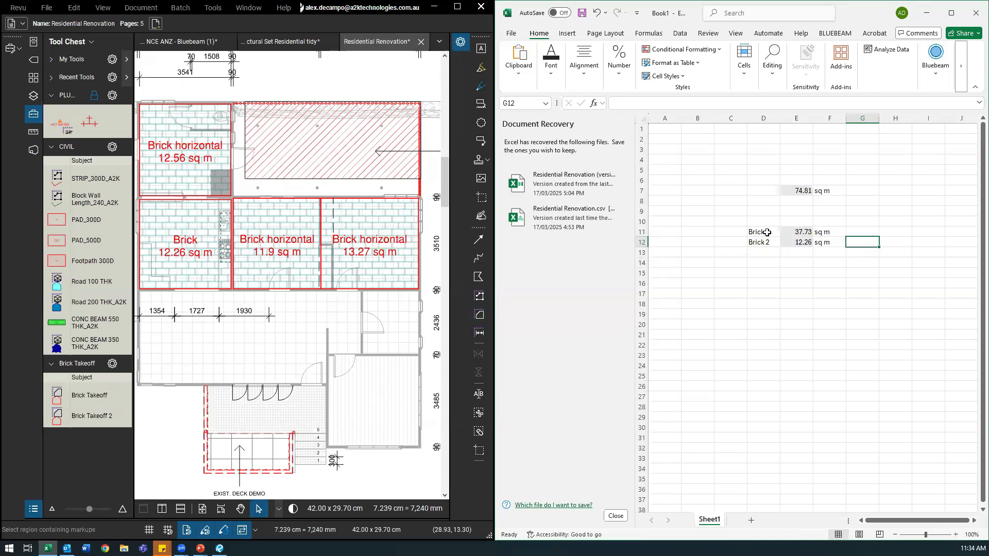
{"action": "left_click", "coordinate": [796, 242]}
Step: Add a Cost sm heading in G10 with rates 10 in G11 and 15 in G12
{"action": "left_click", "coordinate": [796, 275]}
{"action": "left_click", "coordinate": [859, 232]}
{"action": "left_click", "coordinate": [860, 220]}
{"action": "type", "text": "c"}
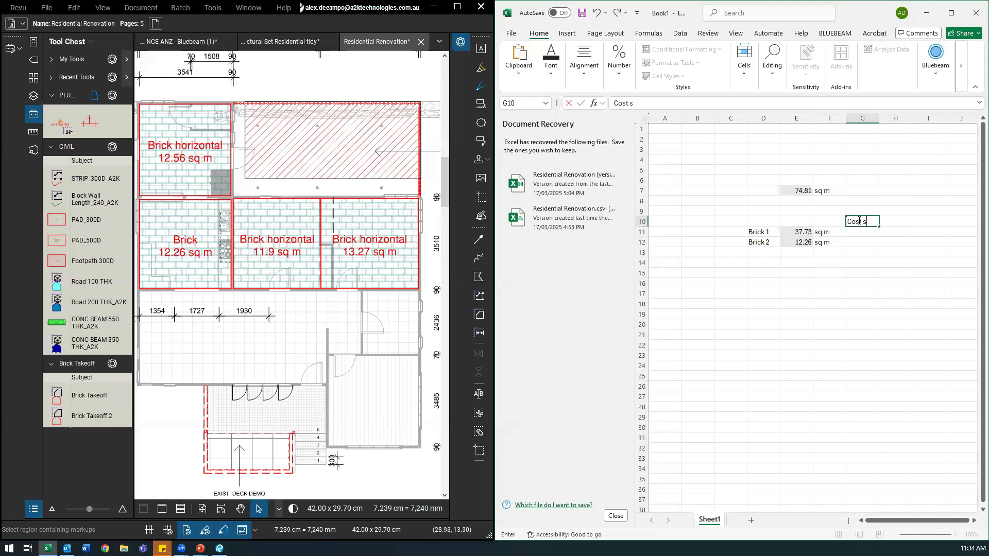
{"action": "type", "text": "ost sm"}
{"action": "left_click", "coordinate": [856, 232]}
{"action": "type", "text": "10"}
{"action": "left_click", "coordinate": [861, 241]}
{"action": "type", "text": "15"}
{"action": "left_click", "coordinate": [889, 230]}
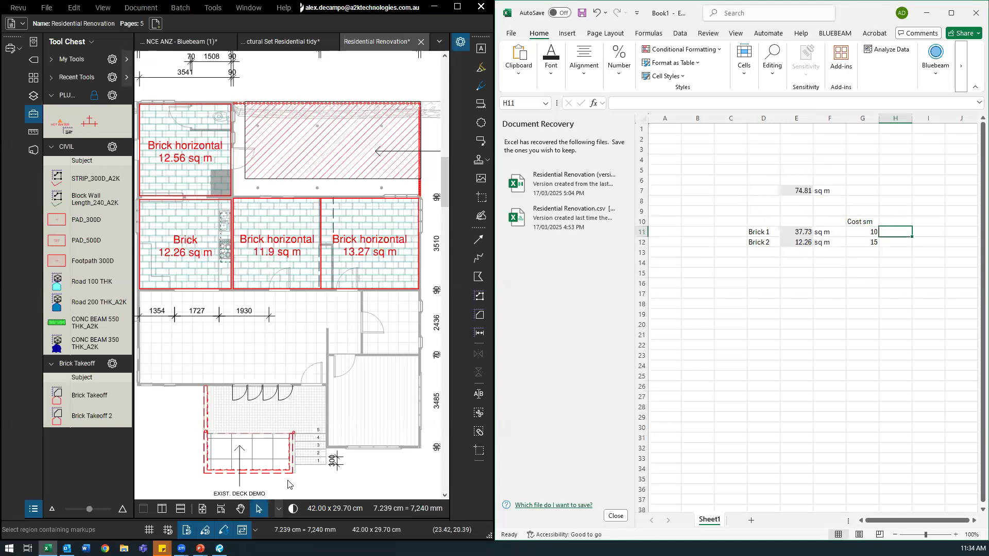
Step: Open the Markups List under the drawing and show its Area, Volume, Status, Material and Cost columns
{"action": "left_click_drag", "start_coordinate": [264, 519], "coordinate": [281, 358]}
{"action": "left_click_drag", "start_coordinate": [149, 516], "coordinate": [397, 471]}
{"action": "left_click_drag", "start_coordinate": [136, 519], "coordinate": [416, 486]}
{"action": "left_click", "coordinate": [407, 394]}
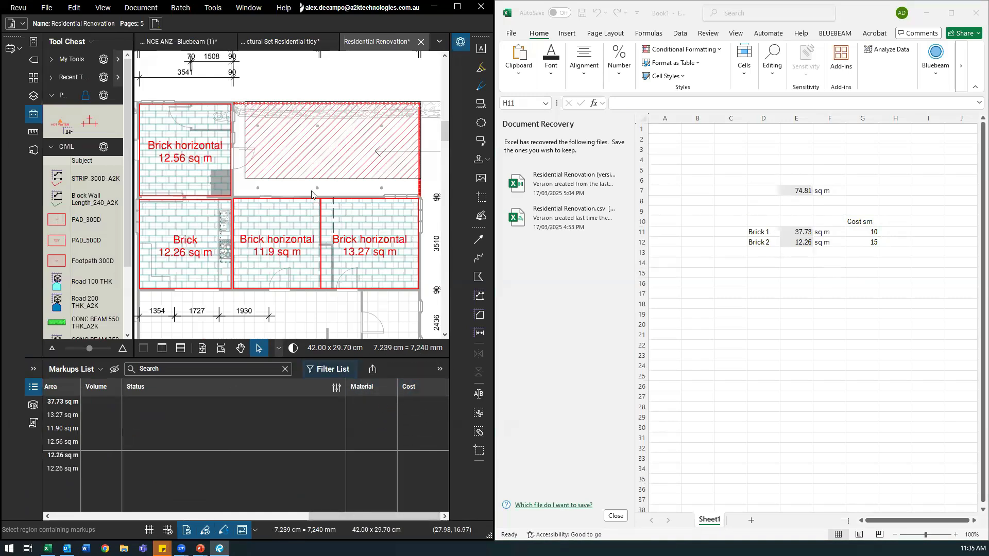
{"action": "left_click_drag", "start_coordinate": [209, 357], "coordinate": [214, 467]}
{"action": "left_click_drag", "start_coordinate": [284, 333], "coordinate": [306, 329]}
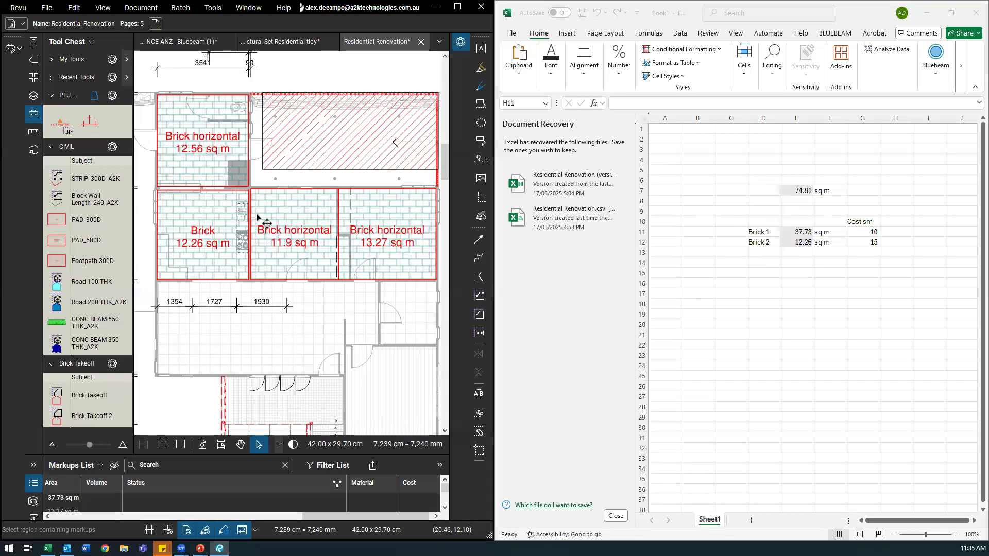
{"action": "left_click", "coordinate": [722, 267]}
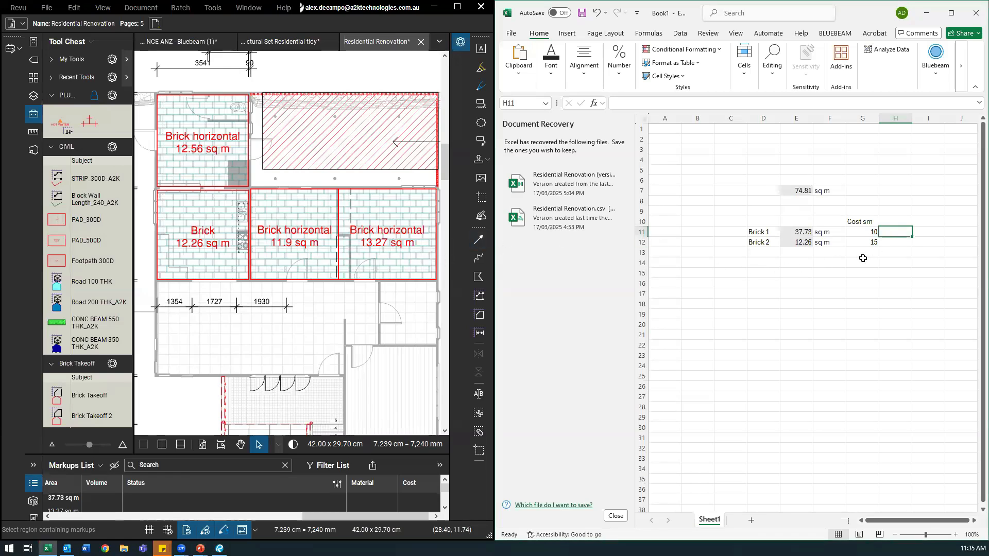
Step: Add a Cost heading in H10 and the formula =G11*E11 in H11, giving 377.3
{"action": "left_click", "coordinate": [886, 222]}
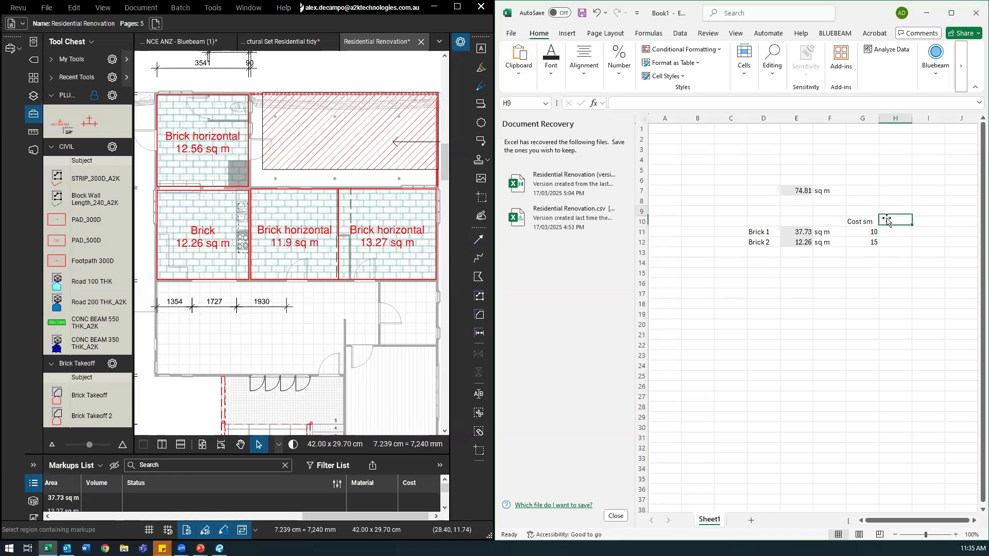
{"action": "type", "text": "c"}
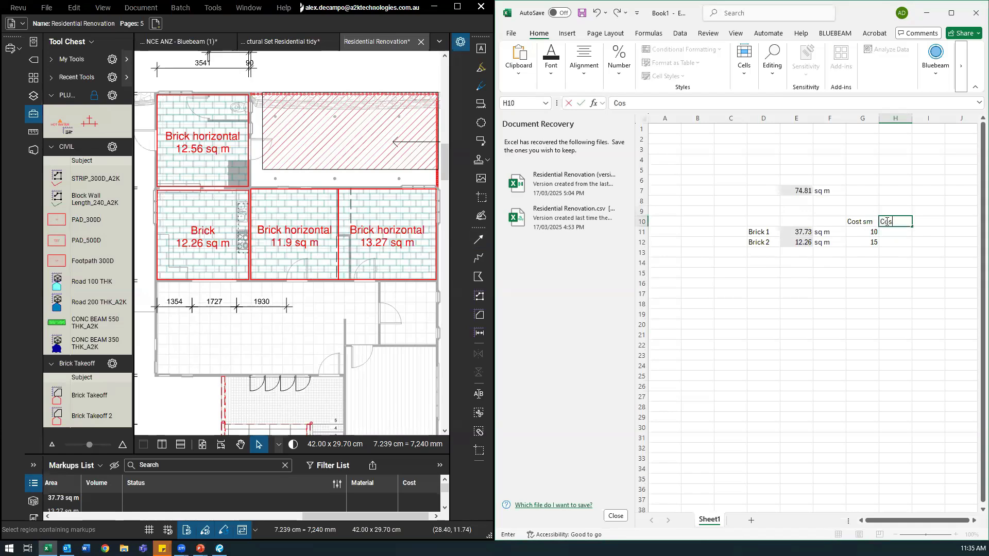
{"action": "type", "text": "ost"}
{"action": "key", "text": "Return"}
{"action": "type", "text": "="}
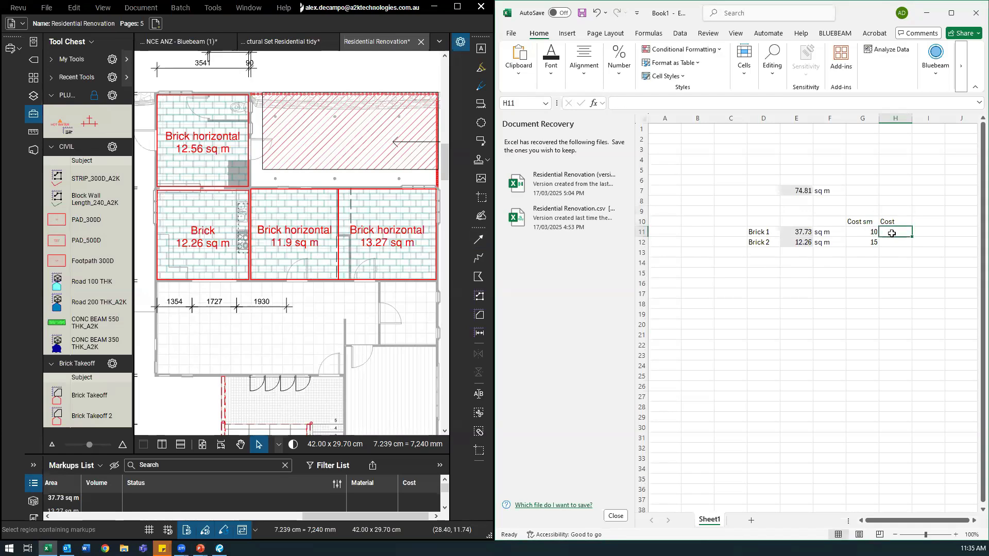
{"action": "left_click", "coordinate": [870, 231]}
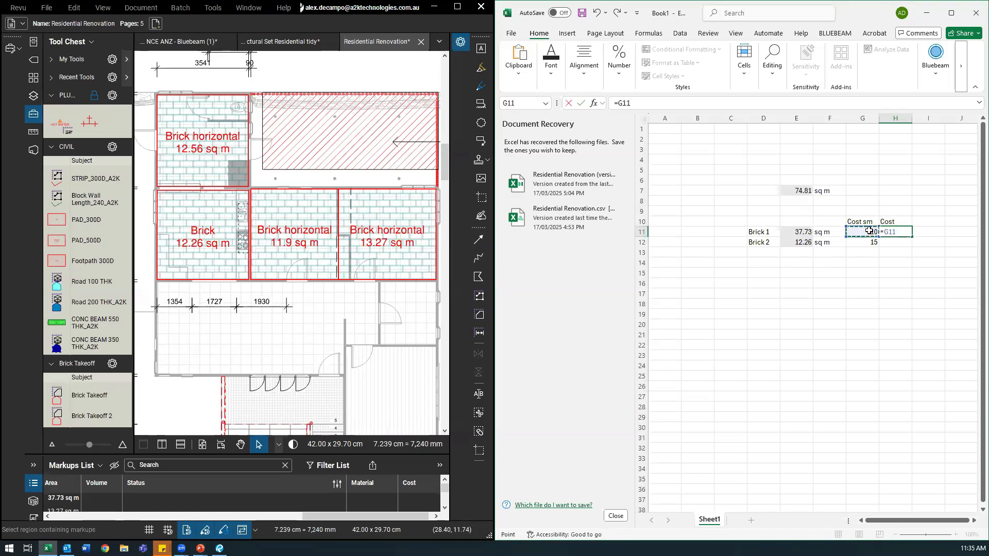
{"action": "type", "text": "*"}
{"action": "left_click", "coordinate": [798, 232]}
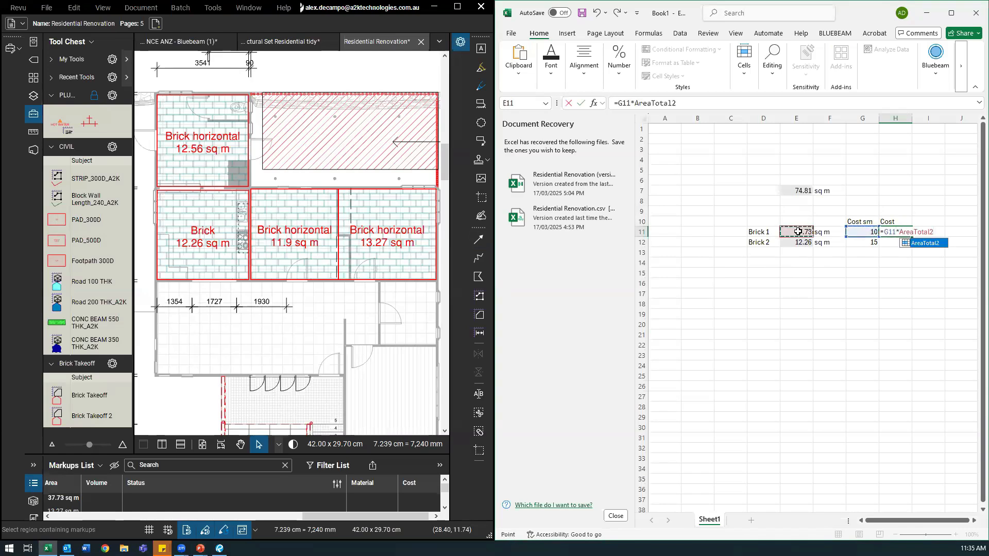
{"action": "key", "text": "Return"}
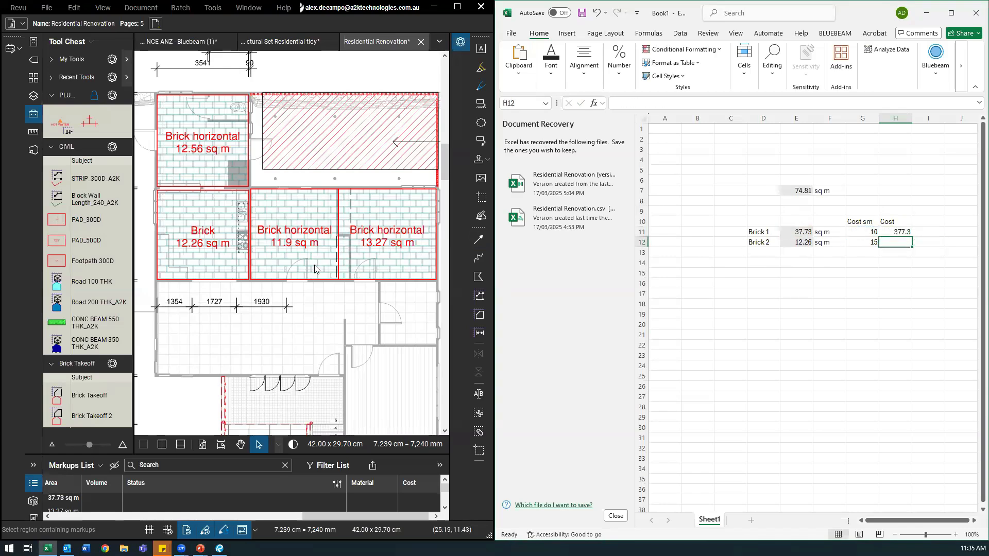
{"action": "left_click", "coordinate": [99, 402]}
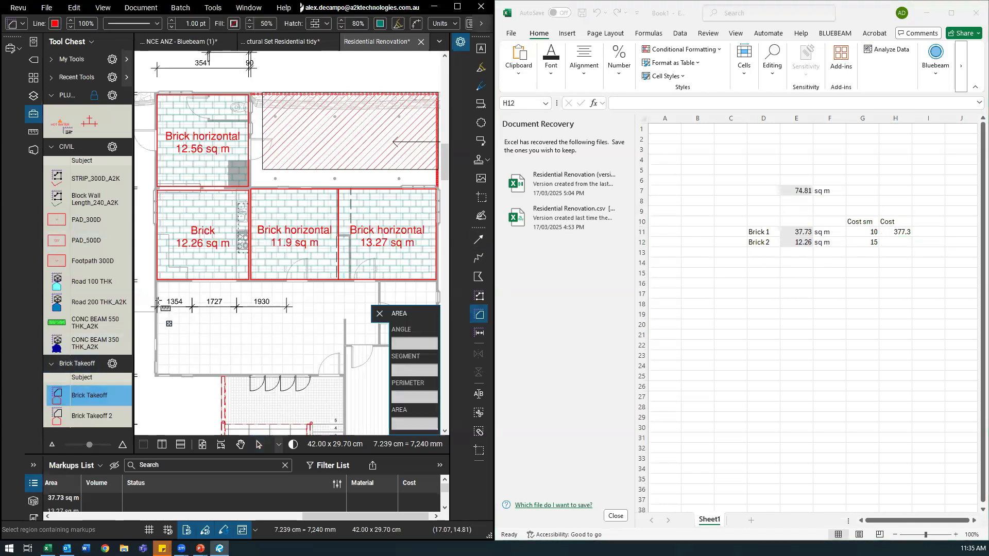
Step: Measure the lower room as a 25.78 sq m brick area, raising Excel's Brick 1 cost to 635.1
{"action": "left_click_drag", "start_coordinate": [157, 282], "coordinate": [344, 375]}
{"action": "left_click", "coordinate": [804, 233]}
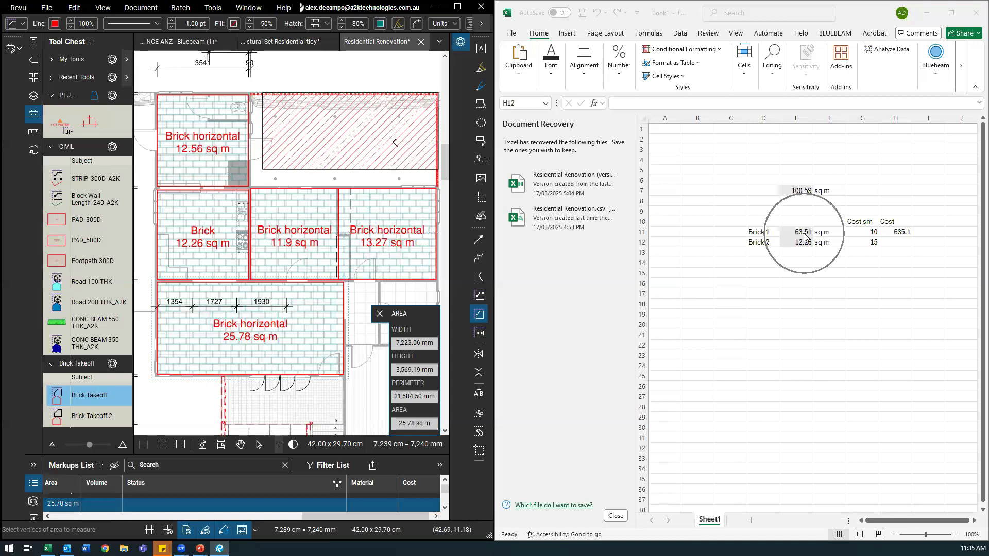
{"action": "left_click", "coordinate": [897, 233]}
{"action": "key", "text": "Escape"}
{"action": "key", "text": "Escape"}
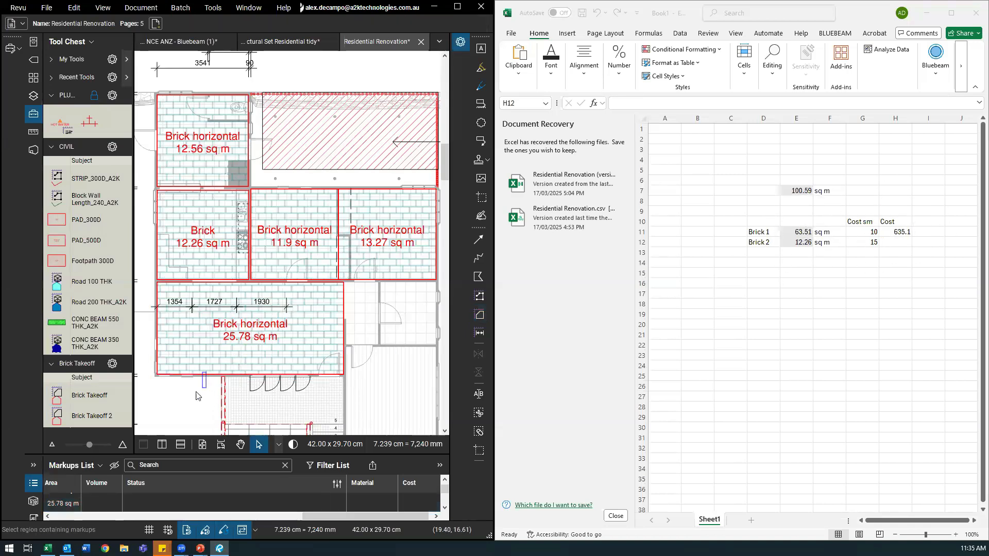
Step: Marquee-select all brick area markups on the whole floor plan and delete them
{"action": "scroll", "coordinate": [196, 396], "scroll_direction": "down", "scroll_amount": 3}
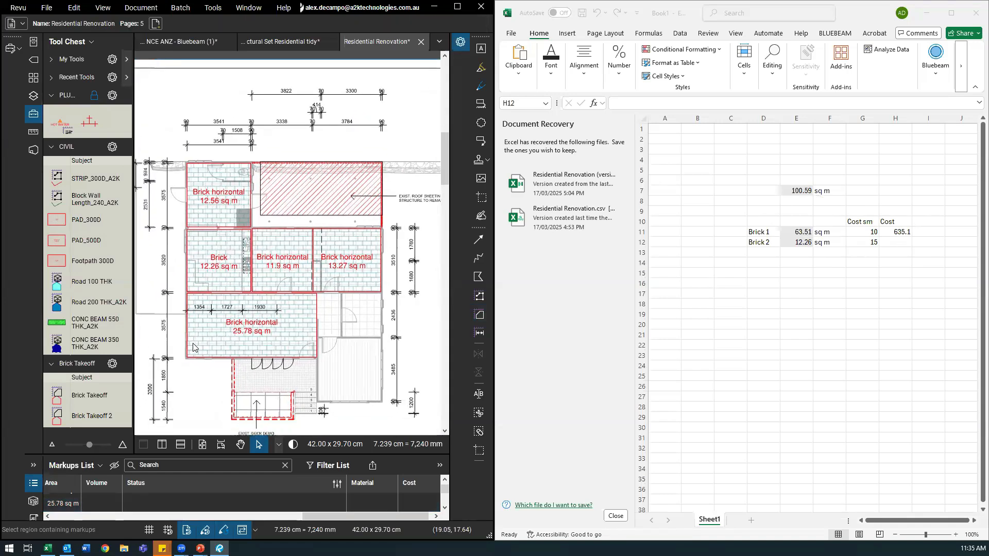
{"action": "left_click_drag", "start_coordinate": [193, 343], "coordinate": [180, 311]}
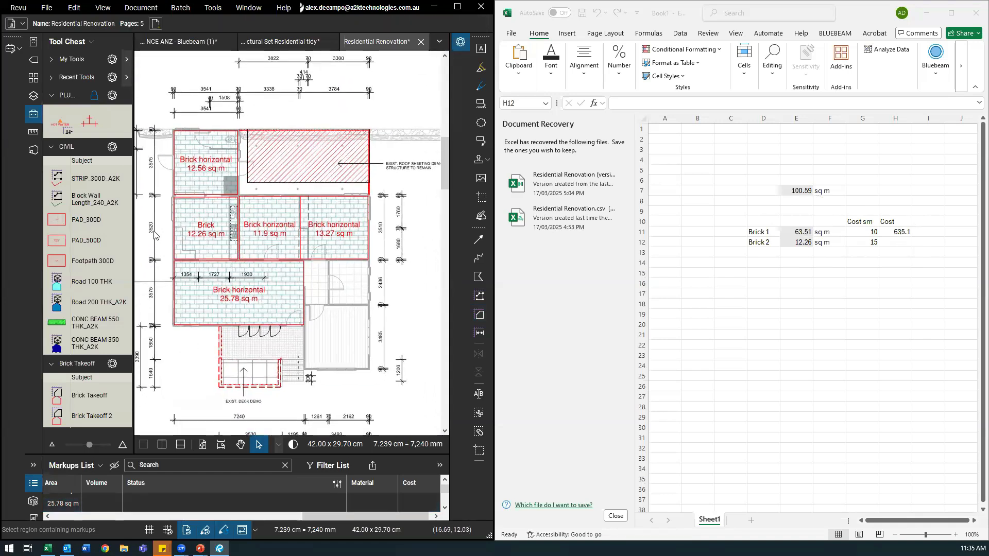
{"action": "scroll", "coordinate": [180, 305], "scroll_direction": "down", "scroll_amount": 1}
{"action": "left_click_drag", "start_coordinate": [185, 308], "coordinate": [181, 295]}
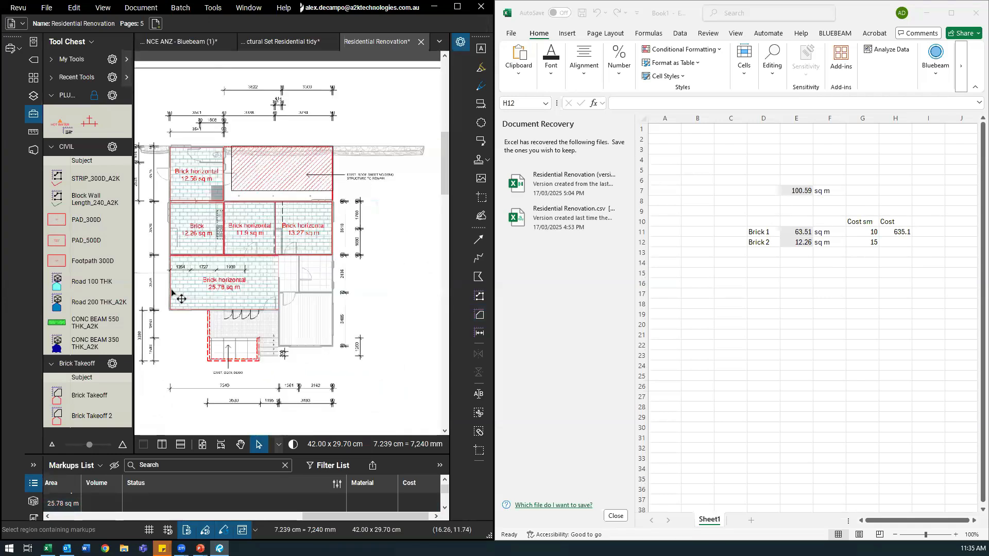
{"action": "scroll", "coordinate": [181, 296], "scroll_direction": "up", "scroll_amount": 1}
{"action": "left_click_drag", "start_coordinate": [159, 95], "coordinate": [409, 386]}
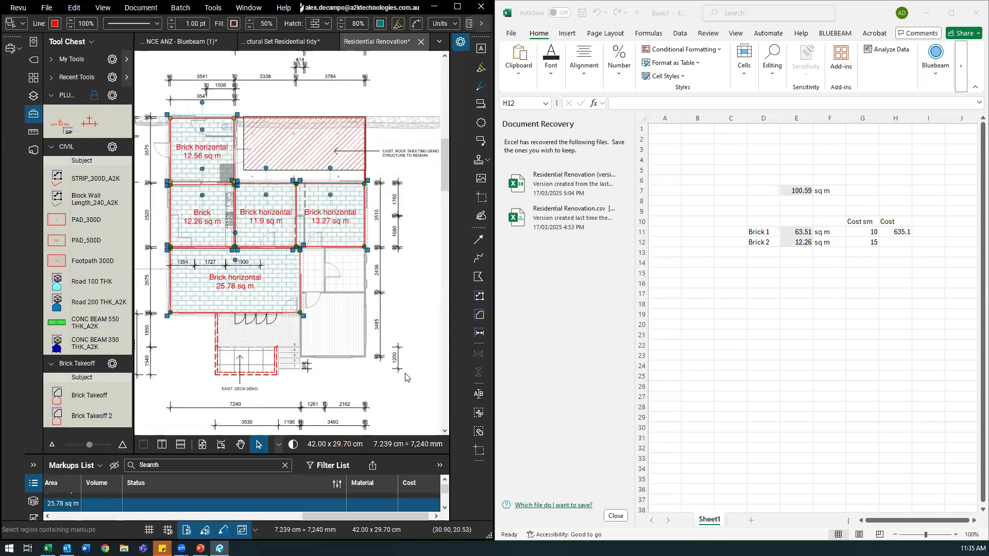
{"action": "key", "text": "Delete"}
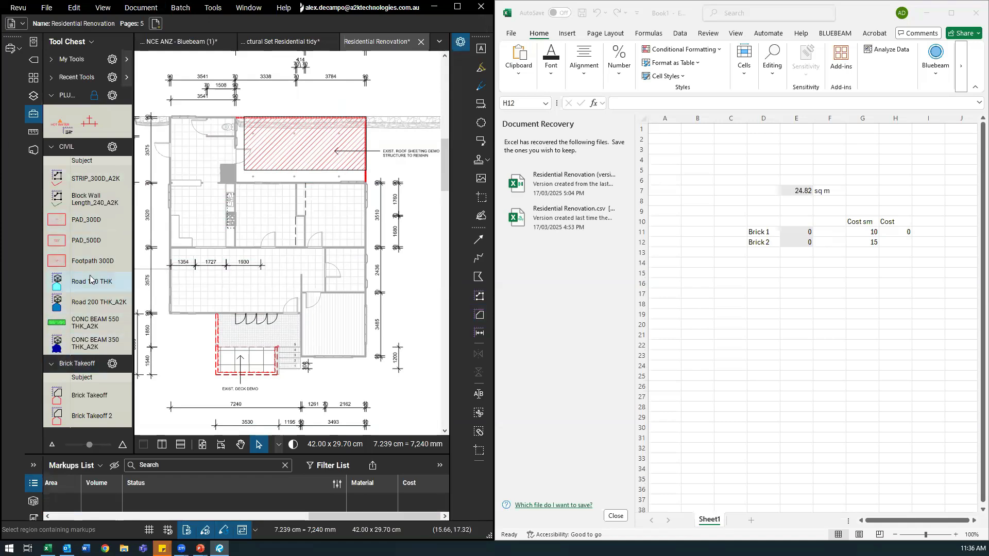
{"action": "left_click", "coordinate": [759, 285]}
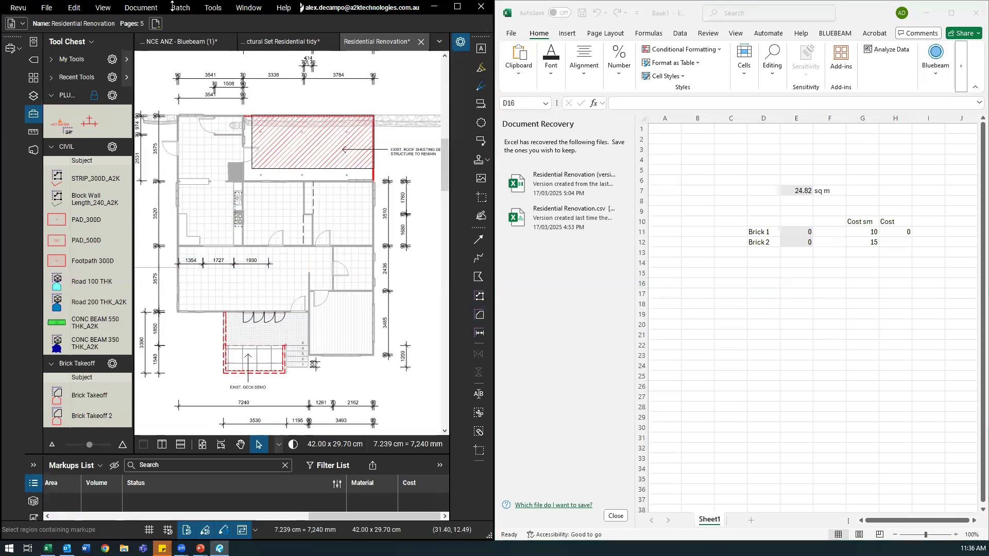
Step: Maximize the Revu window and frame the floor plan
{"action": "left_click", "coordinate": [457, 7]}
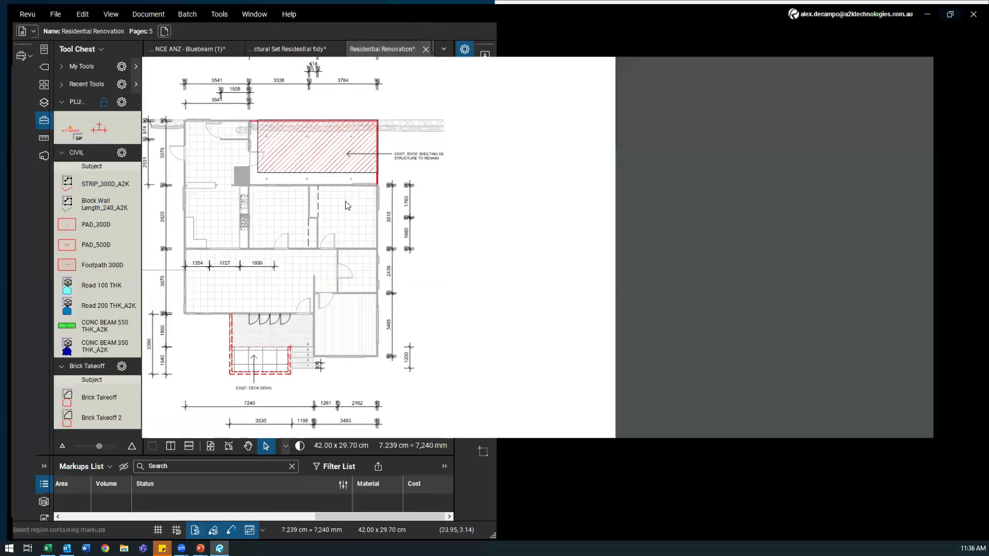
{"action": "left_click_drag", "start_coordinate": [440, 218], "coordinate": [542, 199]}
{"action": "scroll", "coordinate": [463, 208], "scroll_direction": "up", "scroll_amount": 1}
{"action": "left_click_drag", "start_coordinate": [459, 205], "coordinate": [519, 225]}
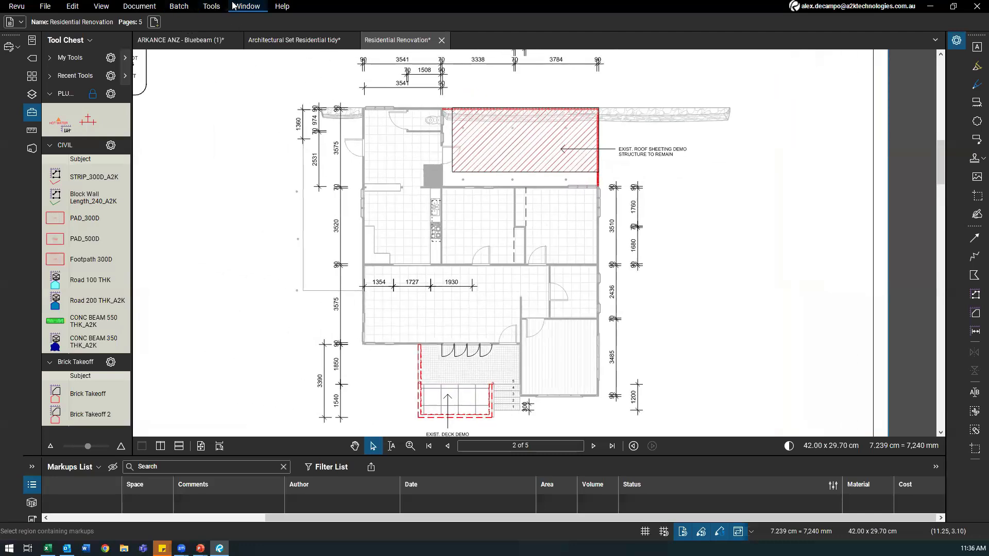
Step: Start the Dynamic Fill tool from Tools > Measure
{"action": "left_click", "coordinate": [154, 6]}
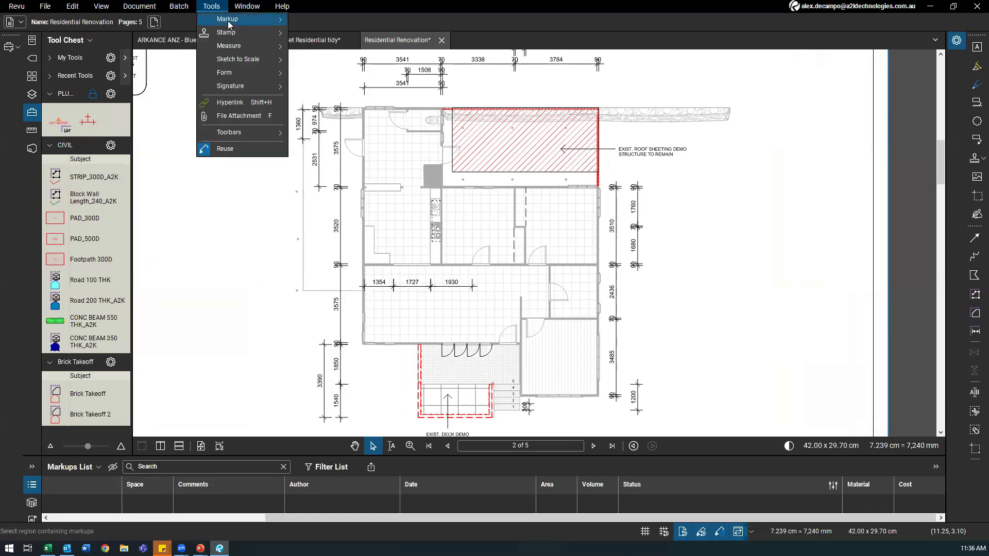
{"action": "mouse_move", "coordinate": [241, 46]}
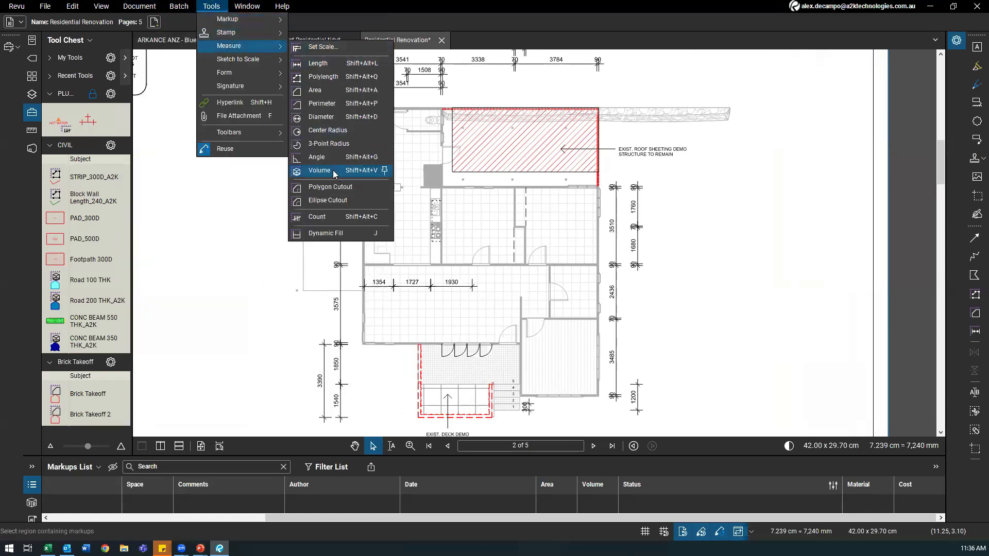
{"action": "left_click", "coordinate": [320, 234]}
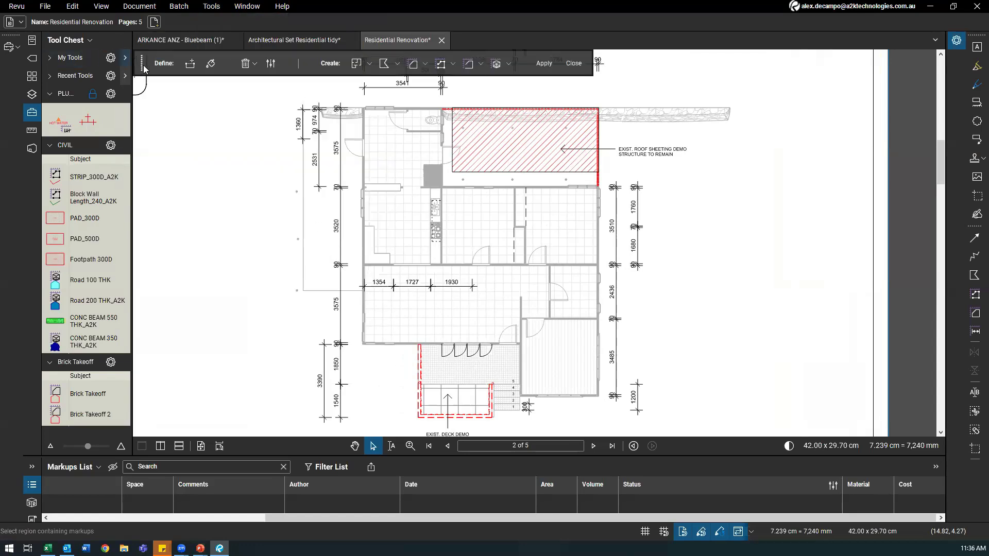
Step: Move the Dynamic Fill toolbar aside and paint a trial fill across the page 2 rooms
{"action": "left_click_drag", "start_coordinate": [144, 68], "coordinate": [465, 99]}
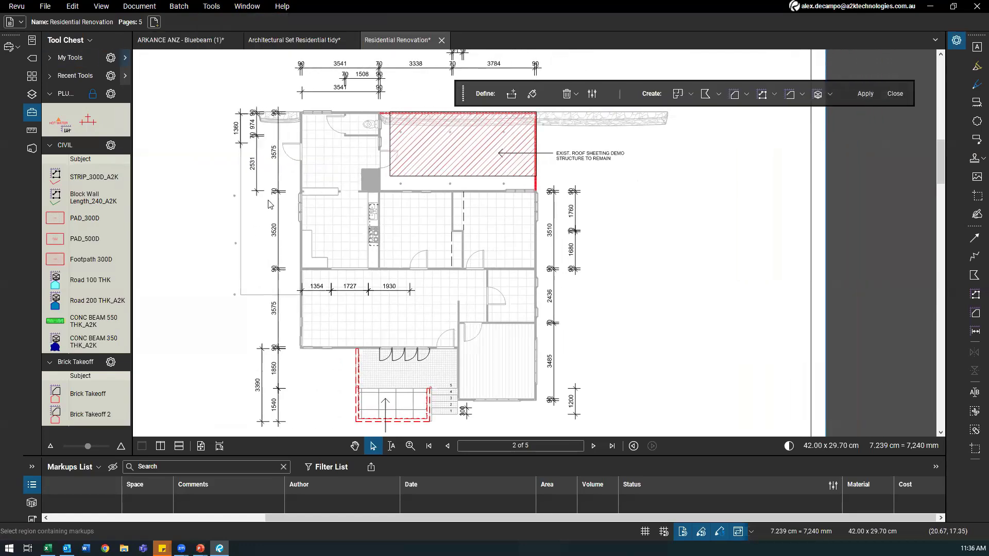
{"action": "left_click", "coordinate": [535, 96]}
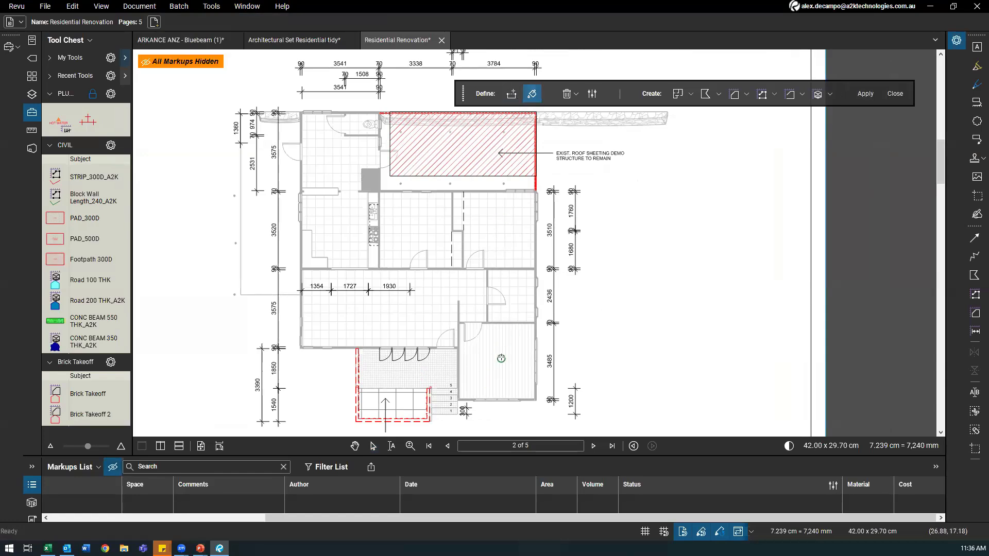
{"action": "mouse_move", "coordinate": [491, 347]}
{"action": "left_mouse_down"}
{"action": "mouse_move", "coordinate": [490, 280]}
{"action": "mouse_move", "coordinate": [471, 251]}
{"action": "mouse_move", "coordinate": [361, 227]}
{"action": "mouse_move", "coordinate": [346, 241]}
{"action": "left_mouse_up"}
{"action": "mouse_move", "coordinate": [368, 281]}
{"action": "left_mouse_down"}
{"action": "mouse_move", "coordinate": [406, 298]}
{"action": "mouse_move", "coordinate": [389, 304]}
{"action": "mouse_move", "coordinate": [343, 140]}
{"action": "mouse_move", "coordinate": [219, 149]}
{"action": "left_mouse_up"}
Step: Zoom around the plan to inspect the deck and stairs, then go to the next page
{"action": "scroll", "coordinate": [420, 296], "scroll_direction": "down", "scroll_amount": 2}
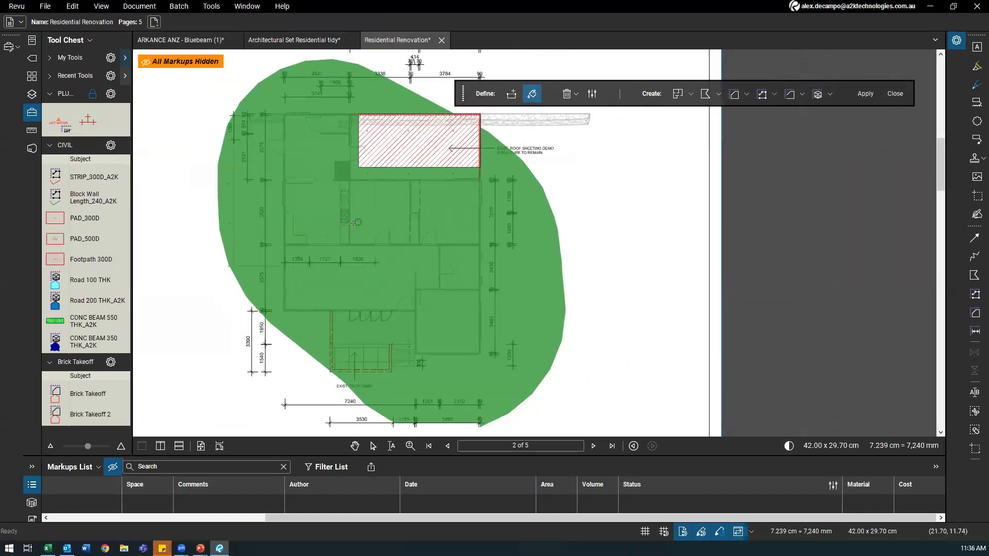
{"action": "scroll", "coordinate": [354, 230], "scroll_direction": "up", "scroll_amount": 5}
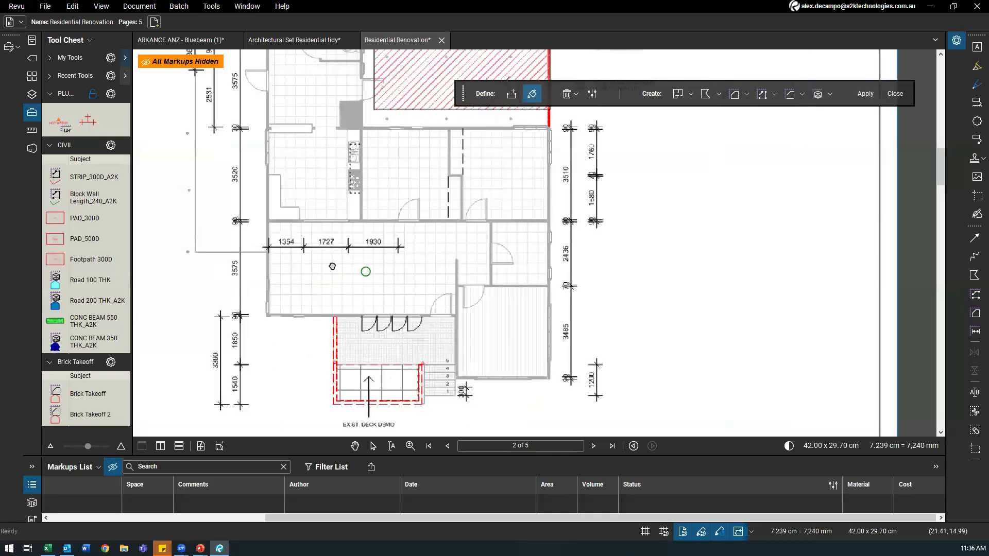
{"action": "scroll", "coordinate": [241, 239], "scroll_direction": "down", "scroll_amount": 6}
{"action": "scroll", "coordinate": [254, 256], "scroll_direction": "up", "scroll_amount": 2}
{"action": "scroll", "coordinate": [254, 256], "scroll_direction": "down", "scroll_amount": 4}
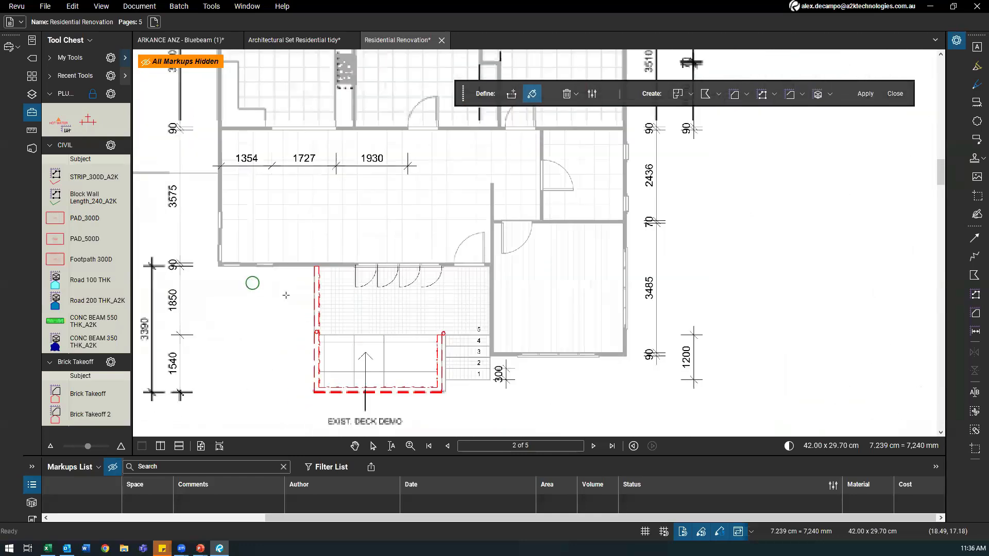
{"action": "scroll", "coordinate": [305, 260], "scroll_direction": "up", "scroll_amount": 3}
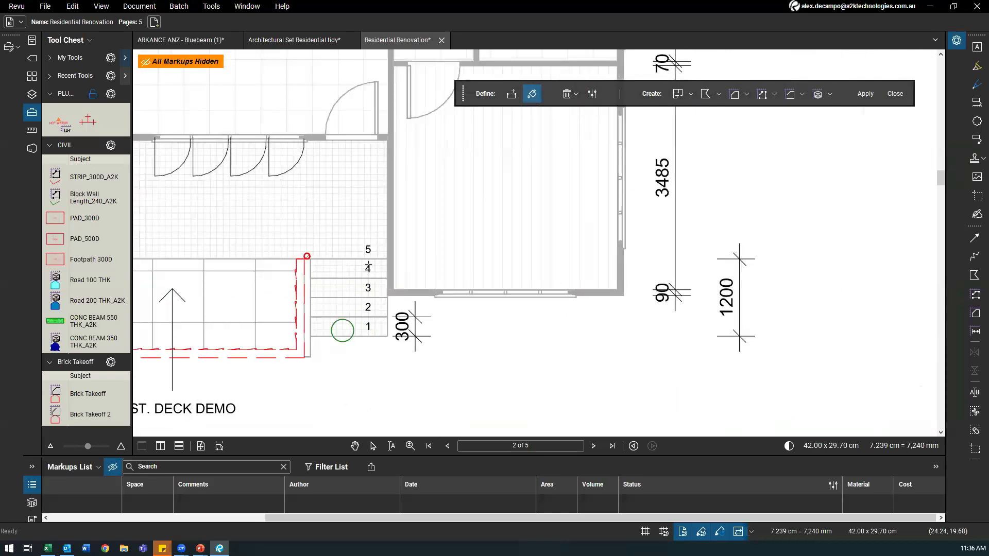
{"action": "scroll", "coordinate": [361, 278], "scroll_direction": "up", "scroll_amount": 3}
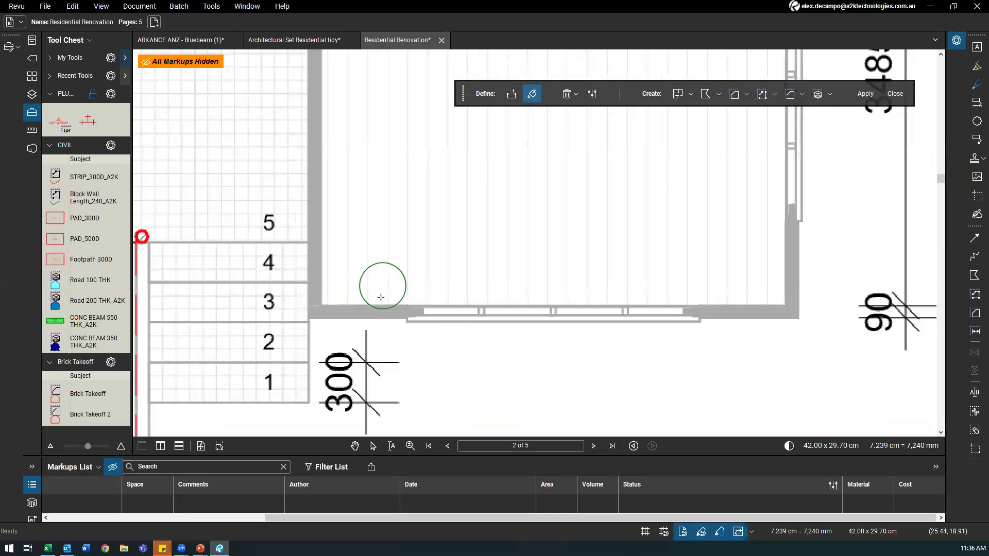
{"action": "scroll", "coordinate": [349, 272], "scroll_direction": "down", "scroll_amount": 1}
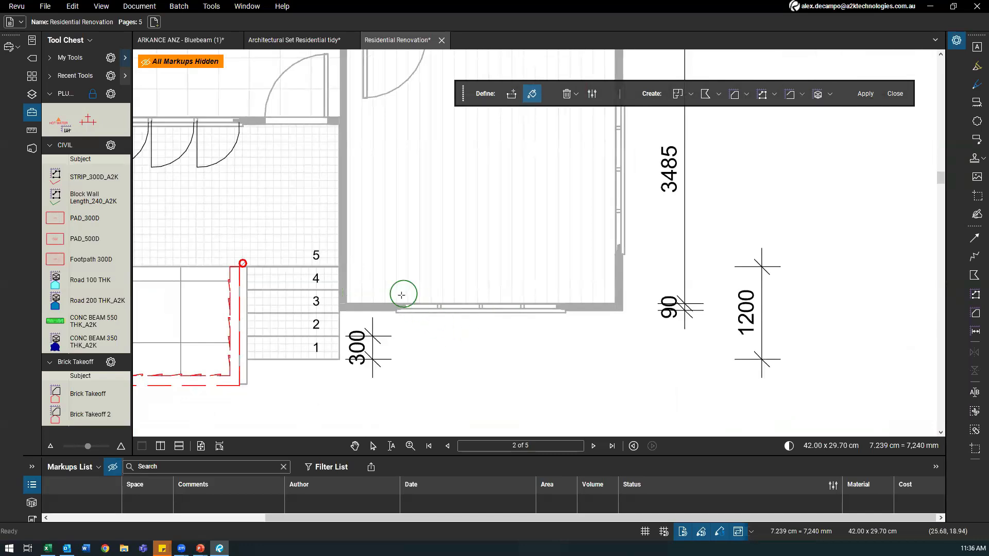
{"action": "scroll", "coordinate": [396, 294], "scroll_direction": "down", "scroll_amount": 2}
{"action": "left_click_drag", "start_coordinate": [363, 319], "coordinate": [426, 403]}
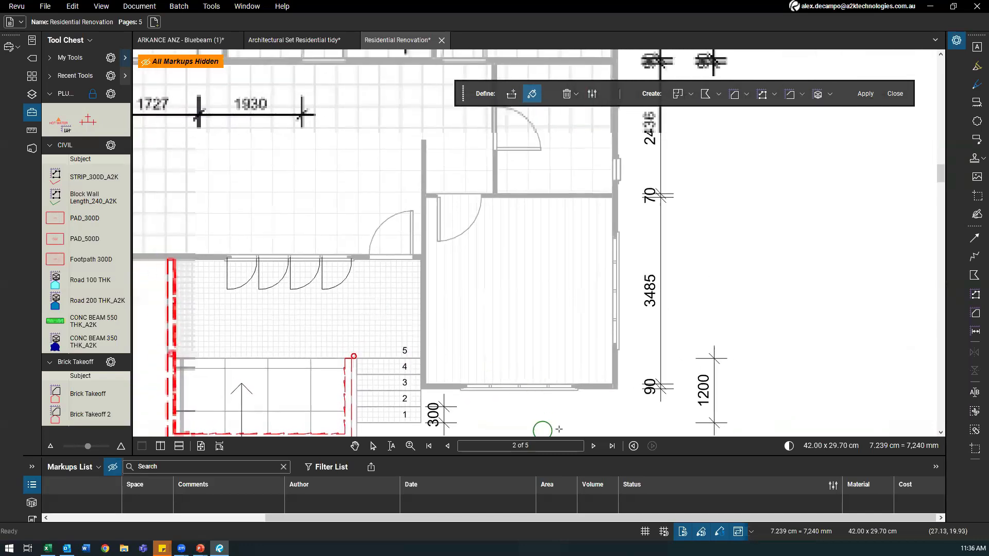
{"action": "scroll", "coordinate": [508, 369], "scroll_direction": "down", "scroll_amount": 4}
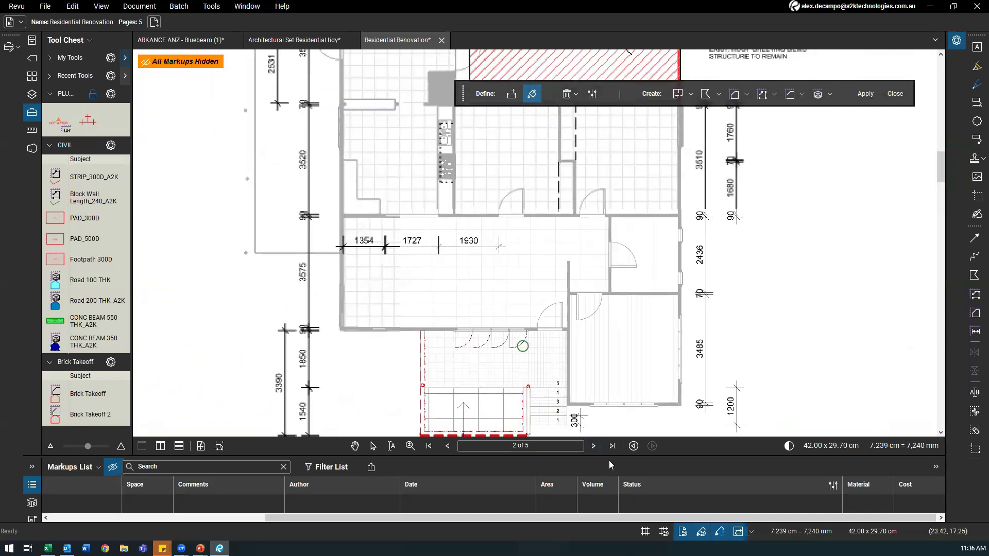
{"action": "left_click", "coordinate": [593, 448]}
Step: Go back to page 1, the site plan with the EXISTING building
{"action": "left_click", "coordinate": [447, 447]}
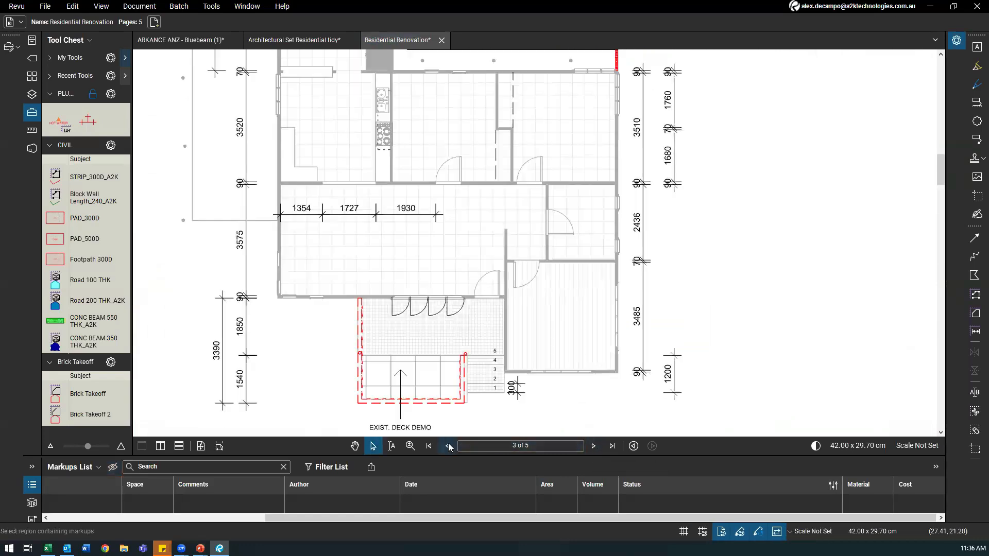
{"action": "left_click", "coordinate": [447, 447]}
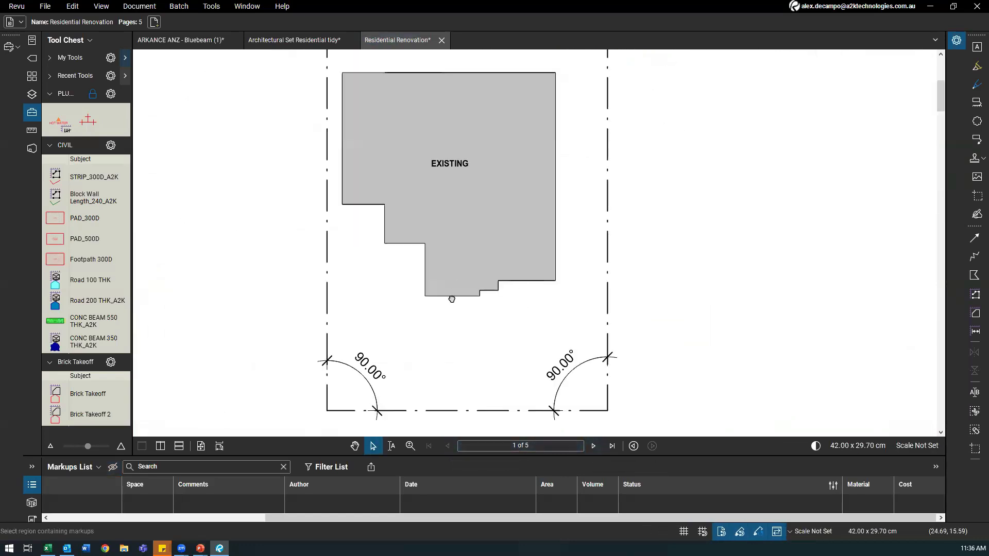
{"action": "left_click_drag", "start_coordinate": [451, 300], "coordinate": [418, 336]}
{"action": "scroll", "coordinate": [407, 304], "scroll_direction": "up", "scroll_amount": 5}
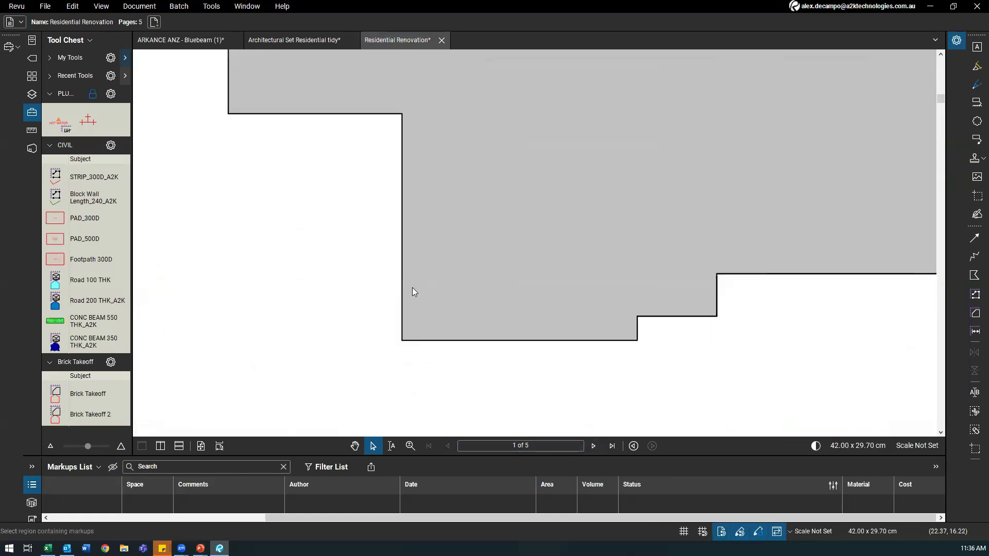
{"action": "scroll", "coordinate": [396, 226], "scroll_direction": "down", "scroll_amount": 1}
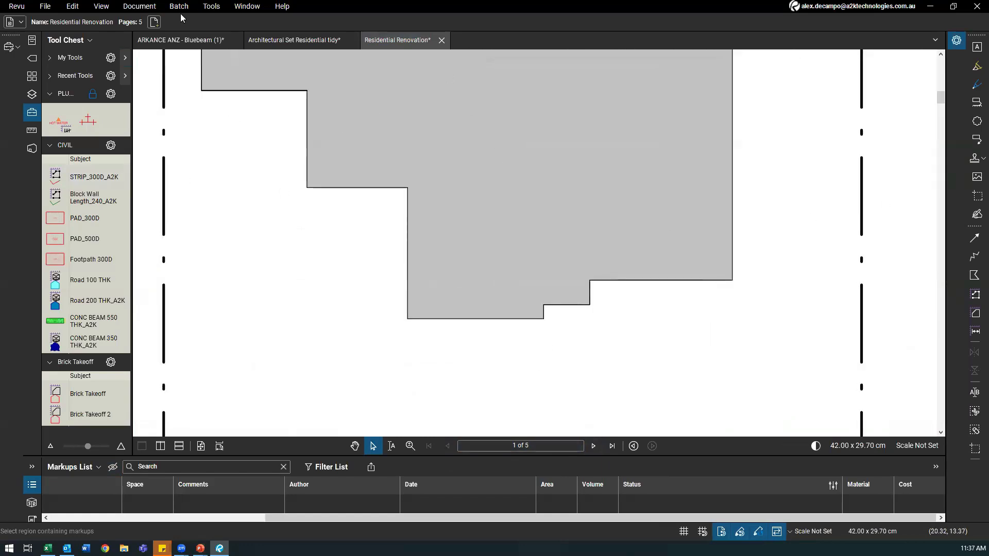
Step: Start Dynamic Fill and paint a fill over the EXISTING building
{"action": "left_click", "coordinate": [141, 6]}
{"action": "mouse_move", "coordinate": [211, 7]}
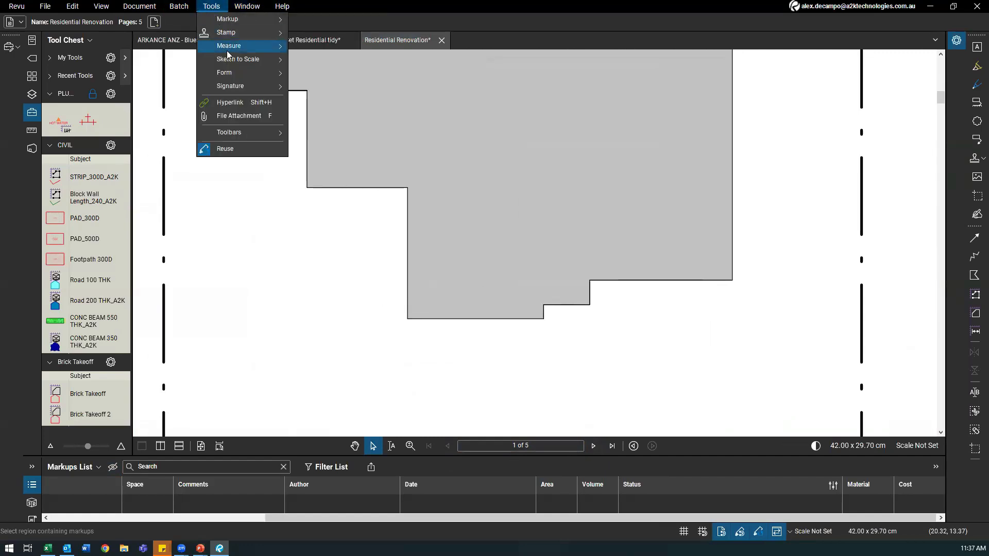
{"action": "mouse_move", "coordinate": [242, 45]}
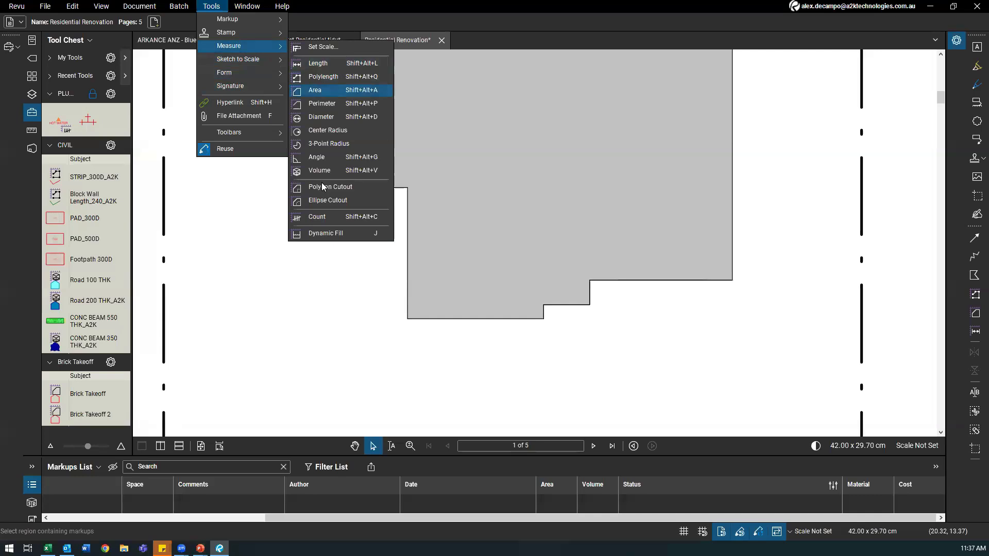
{"action": "left_click", "coordinate": [323, 234]}
{"action": "left_click", "coordinate": [532, 93]}
{"action": "left_click_drag", "start_coordinate": [480, 295], "coordinate": [481, 295]}
{"action": "left_click_drag", "start_coordinate": [480, 295], "coordinate": [508, 275]}
Step: Clear the oversized trial fills and centre the EXISTING building in view
{"action": "scroll", "coordinate": [499, 273], "scroll_direction": "down", "scroll_amount": 4}
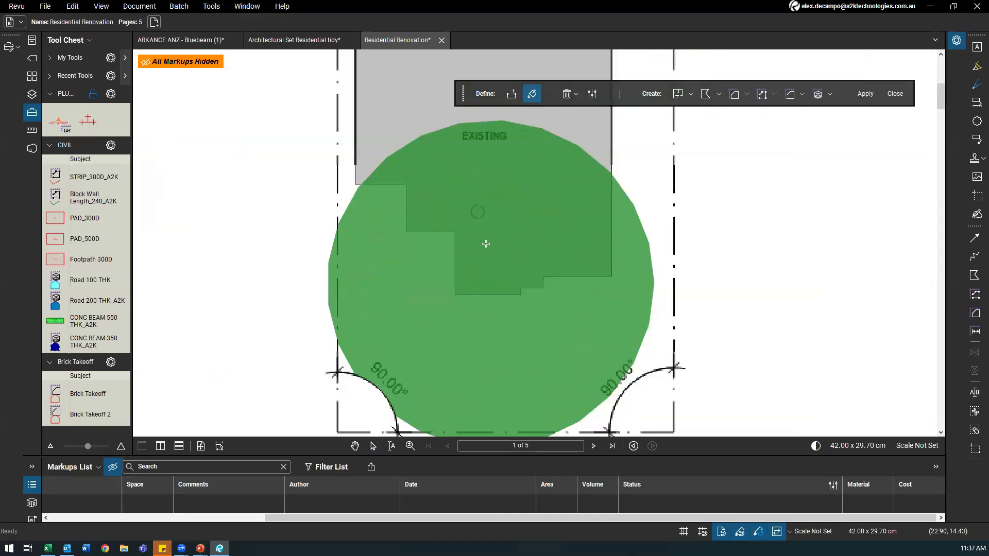
{"action": "left_click", "coordinate": [566, 93]}
{"action": "mouse_move", "coordinate": [491, 261]}
{"action": "left_mouse_down"}
{"action": "mouse_move", "coordinate": [435, 203]}
{"action": "mouse_move", "coordinate": [503, 59]}
{"action": "mouse_move", "coordinate": [448, 157]}
{"action": "mouse_move", "coordinate": [458, 160]}
{"action": "mouse_move", "coordinate": [458, 128]}
{"action": "left_mouse_up"}
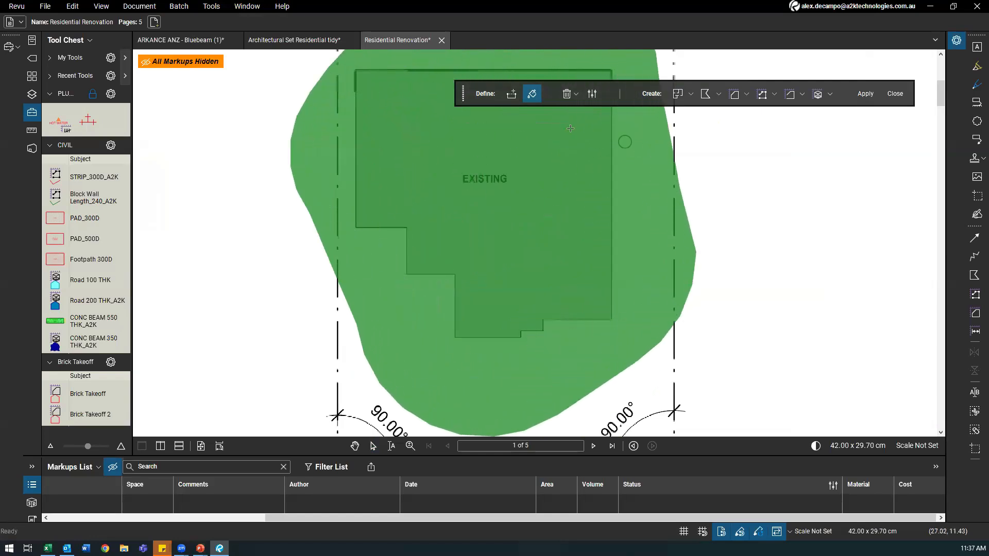
{"action": "left_click", "coordinate": [567, 94]}
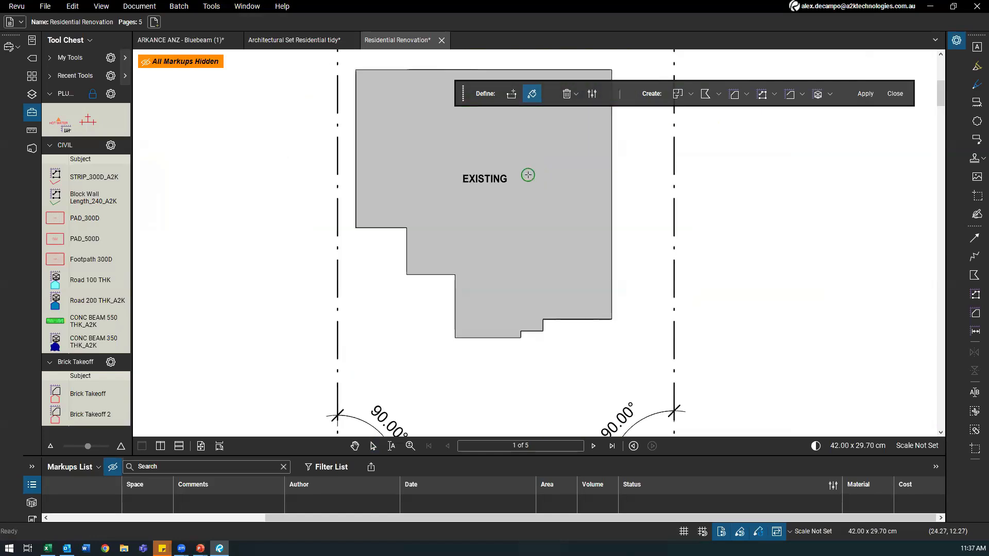
{"action": "left_click_drag", "start_coordinate": [442, 118], "coordinate": [385, 150]}
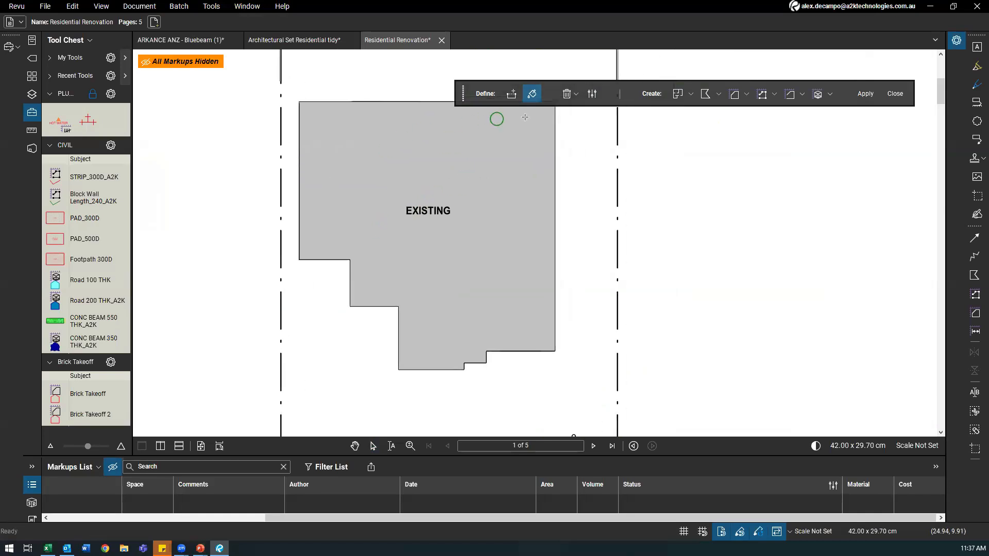
Step: In Dynamic Fill settings, keep Edge Sensitivity at High and raise Fill Speed from 20% to 100%
{"action": "left_click", "coordinate": [591, 93]}
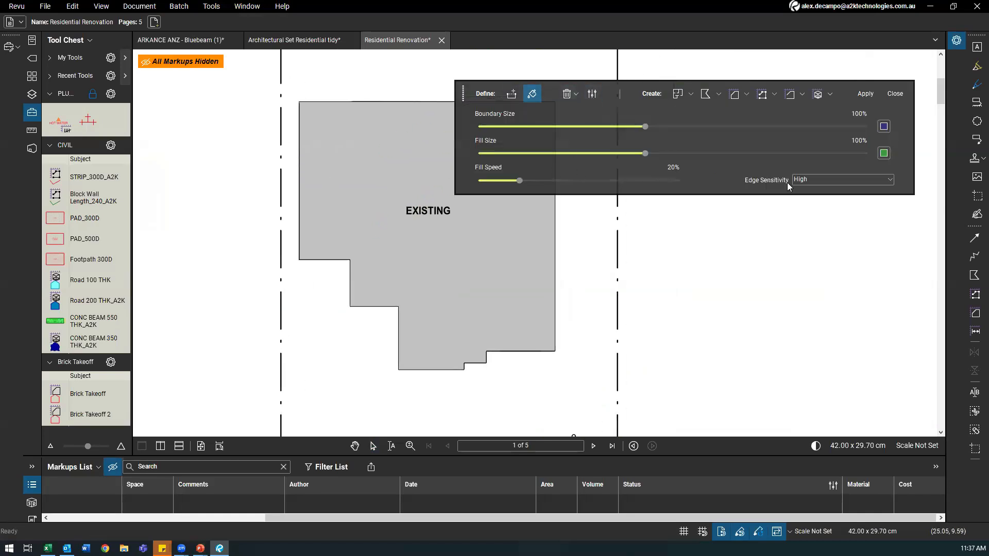
{"action": "left_click", "coordinate": [807, 182]}
{"action": "left_click", "coordinate": [804, 190]}
{"action": "left_click", "coordinate": [805, 180]}
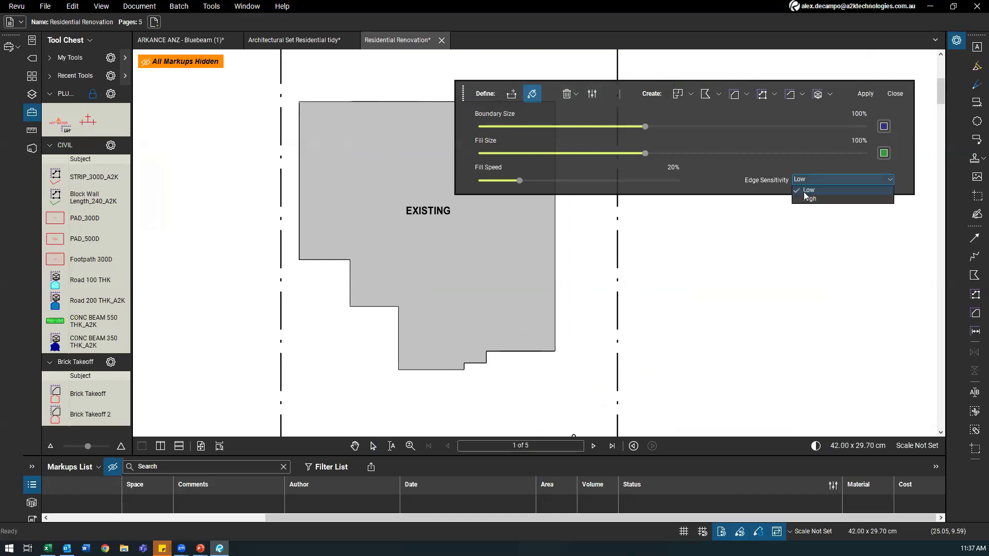
{"action": "left_click", "coordinate": [805, 199]}
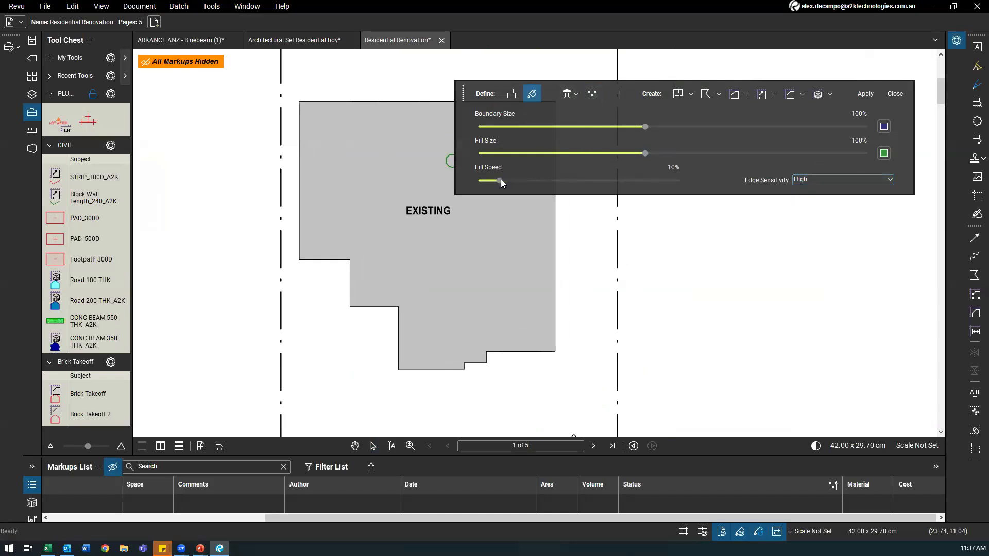
{"action": "left_click_drag", "start_coordinate": [519, 180], "coordinate": [679, 180]}
Step: Paint test fills inside the building's lower part, undoing the oversized ones
{"action": "left_click_drag", "start_coordinate": [416, 360], "coordinate": [407, 357]}
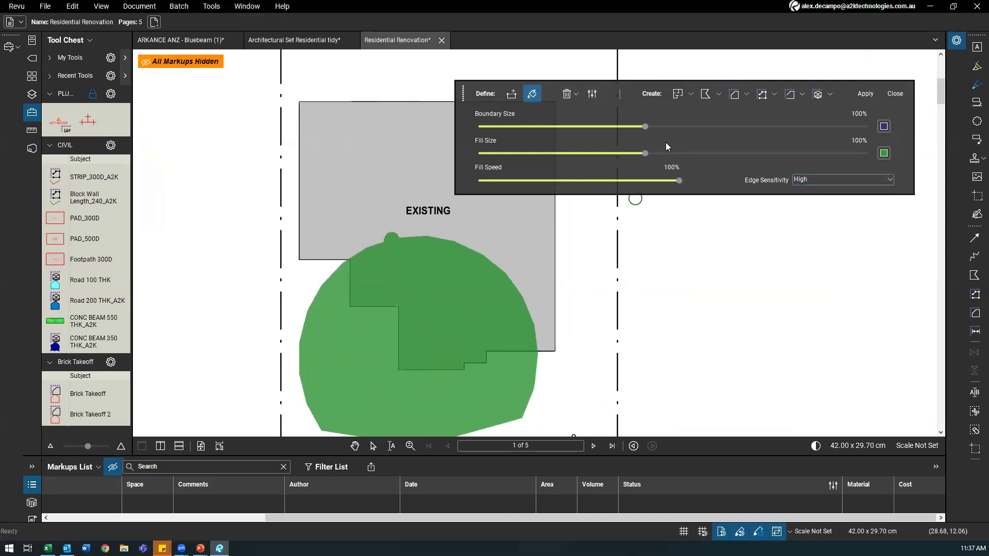
{"action": "key", "text": "ctrl+z"}
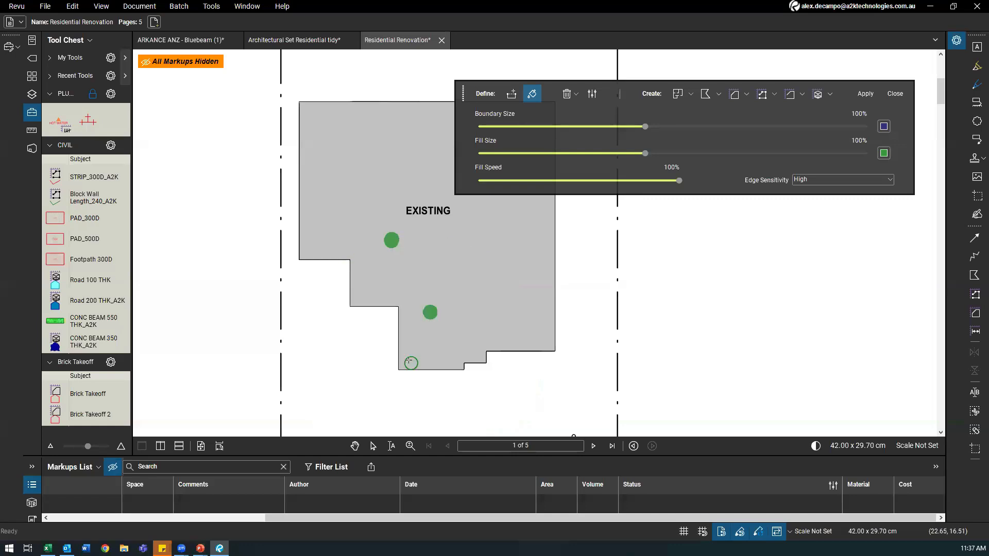
{"action": "mouse_move", "coordinate": [408, 353]}
{"action": "left_mouse_down"}
{"action": "mouse_move", "coordinate": [415, 362]}
{"action": "mouse_move", "coordinate": [402, 369]}
{"action": "left_mouse_up"}
{"action": "left_click_drag", "start_coordinate": [489, 324], "coordinate": [476, 332]}
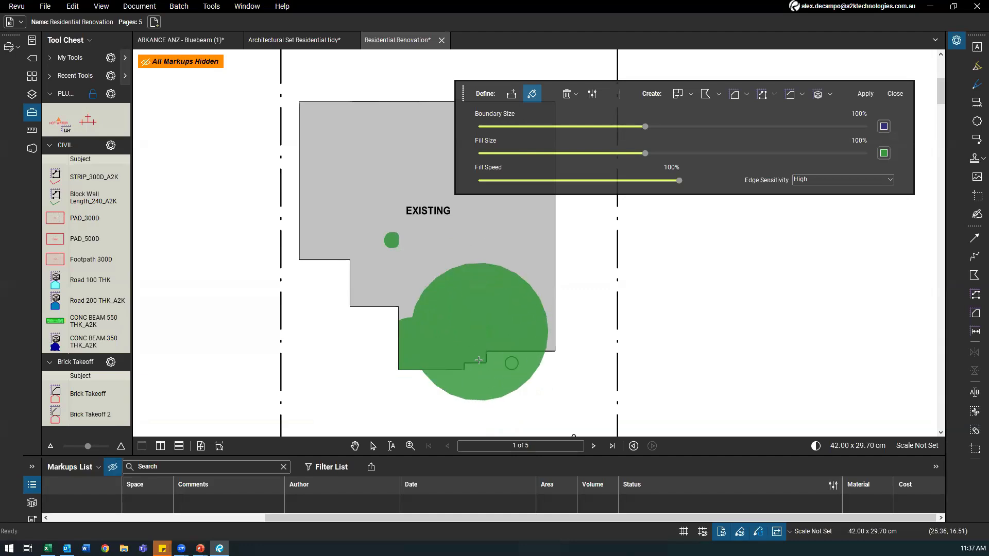
{"action": "key", "text": "ctrl+z"}
{"action": "key", "text": "ctrl+z"}
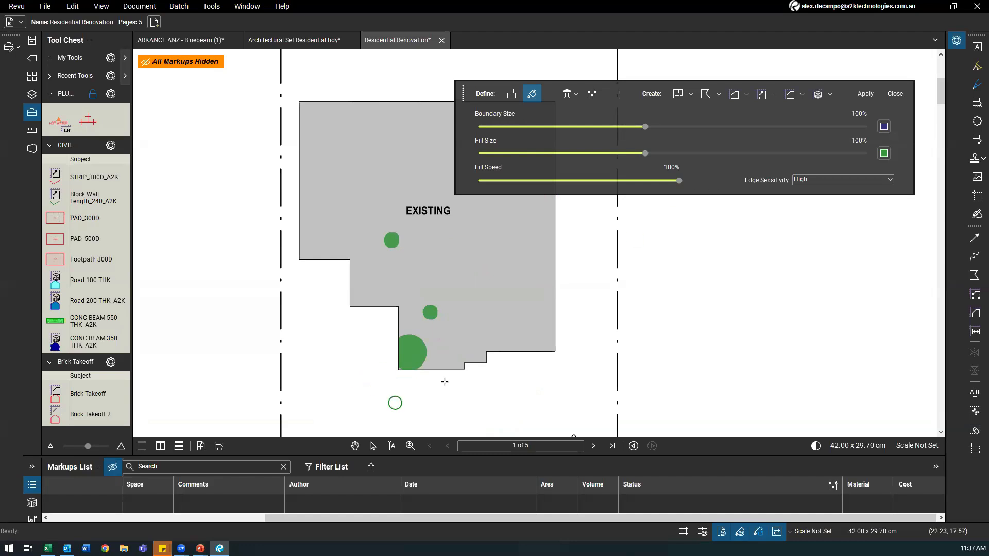
{"action": "scroll", "coordinate": [445, 382], "scroll_direction": "up", "scroll_amount": 4}
{"action": "scroll", "coordinate": [318, 257], "scroll_direction": "down", "scroll_amount": 5}
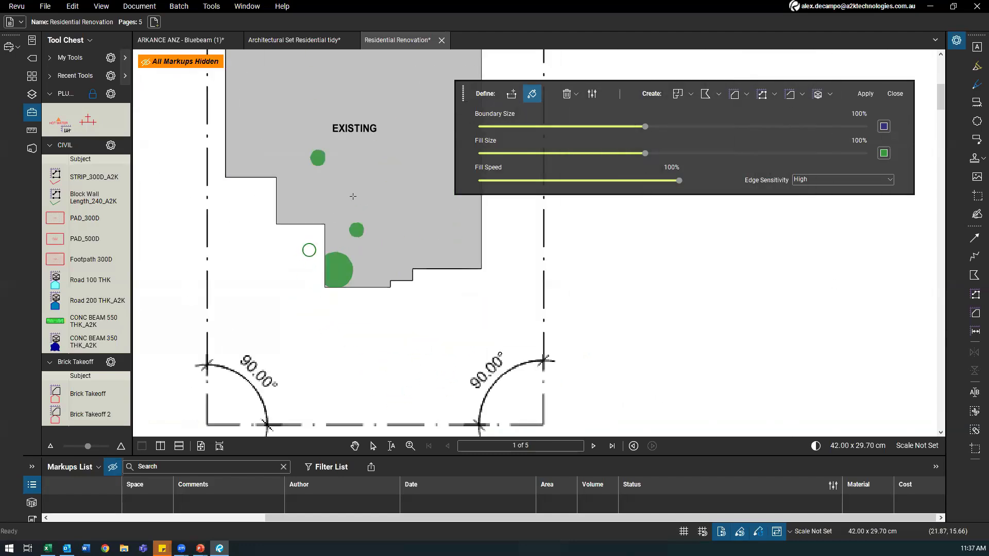
Step: Advance through the document to the last page, 5 of 5
{"action": "left_click", "coordinate": [594, 446]}
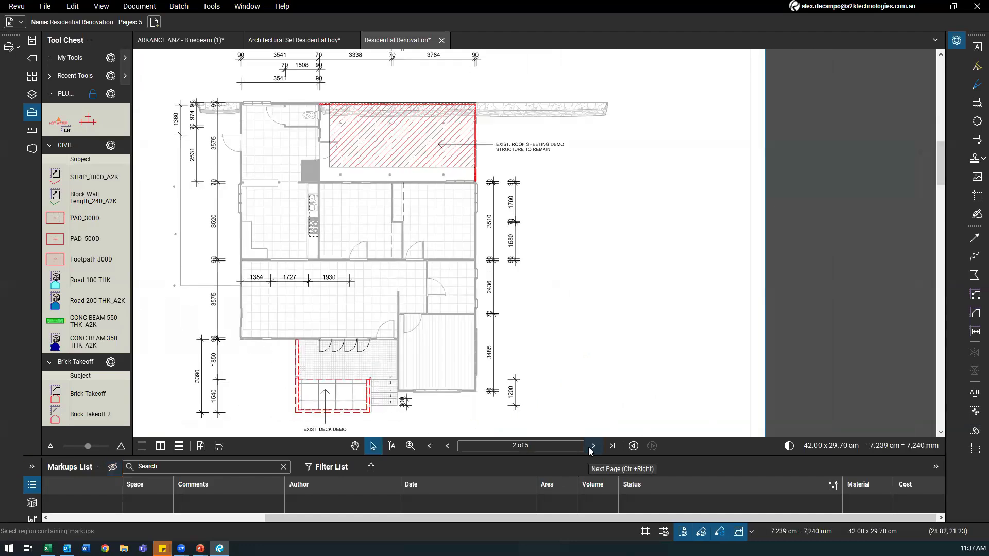
{"action": "left_click", "coordinate": [593, 446]}
{"action": "left_click", "coordinate": [593, 446]}
{"action": "left_click", "coordinate": [594, 446]}
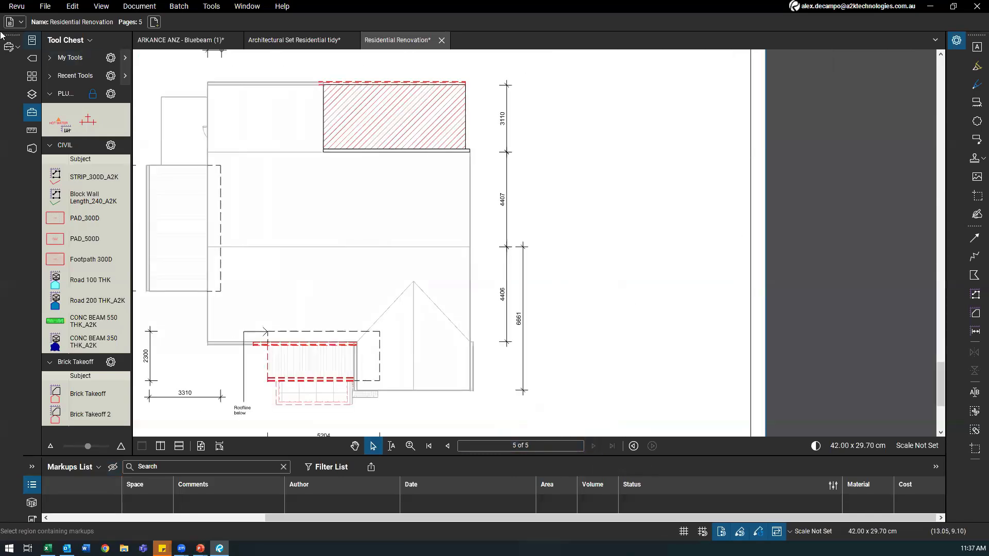
Step: Open Residential Renovation and the Architectural Set Residential tidy drawings from recent files
{"action": "left_click", "coordinate": [33, 44]}
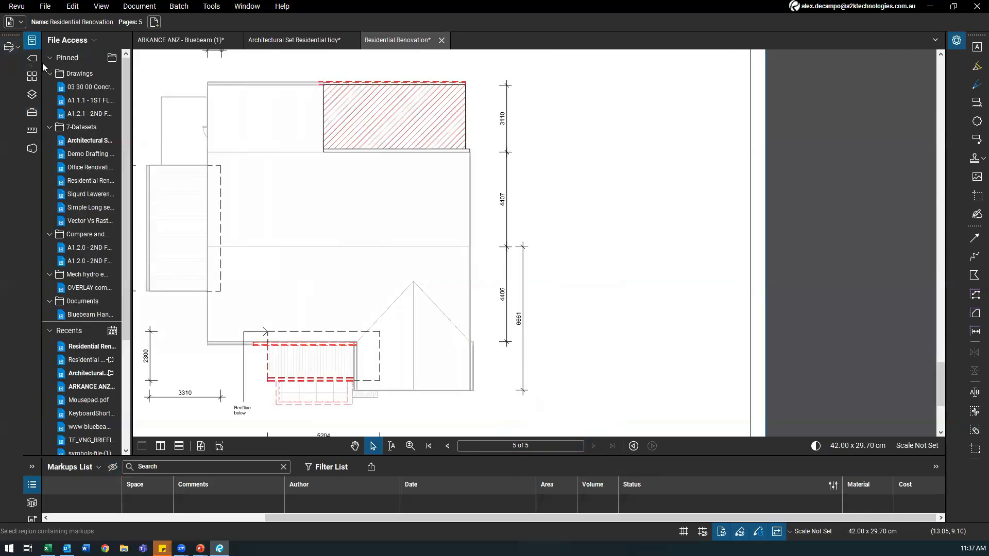
{"action": "left_click", "coordinate": [85, 182]}
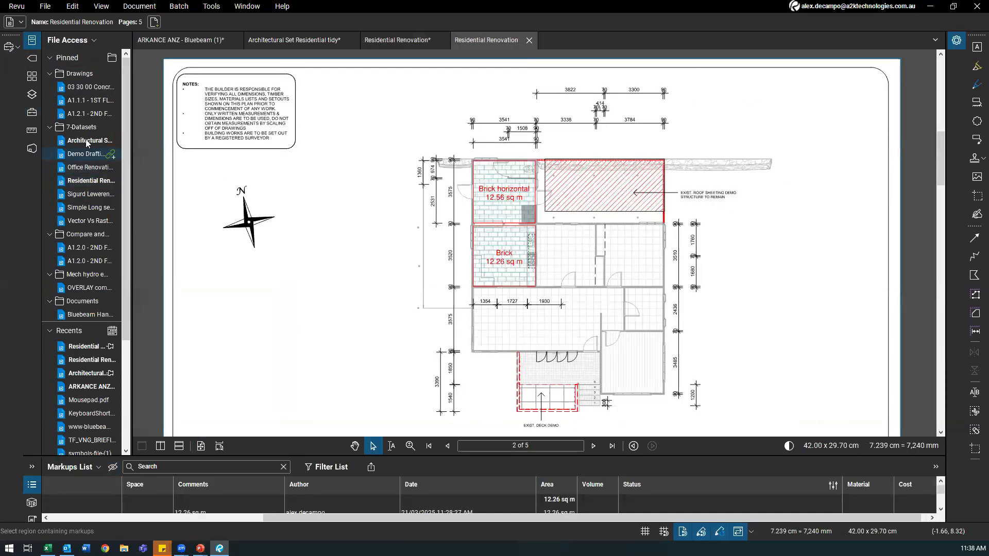
{"action": "left_click", "coordinate": [86, 140]}
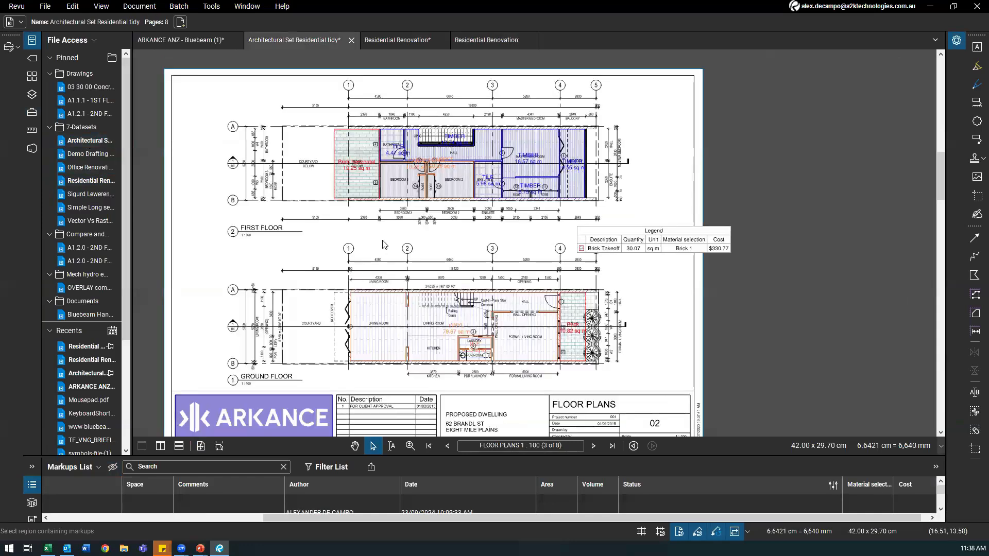
Step: Zoom in on the ground floor plan and start the Dynamic Fill measurement
{"action": "scroll", "coordinate": [391, 309], "scroll_direction": "up", "scroll_amount": 4}
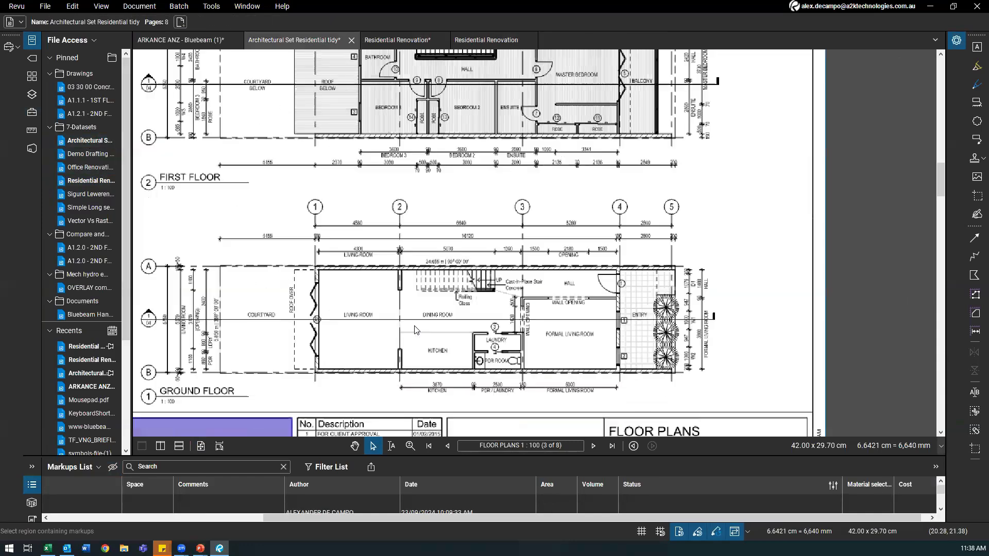
{"action": "scroll", "coordinate": [401, 365], "scroll_direction": "up", "scroll_amount": 2}
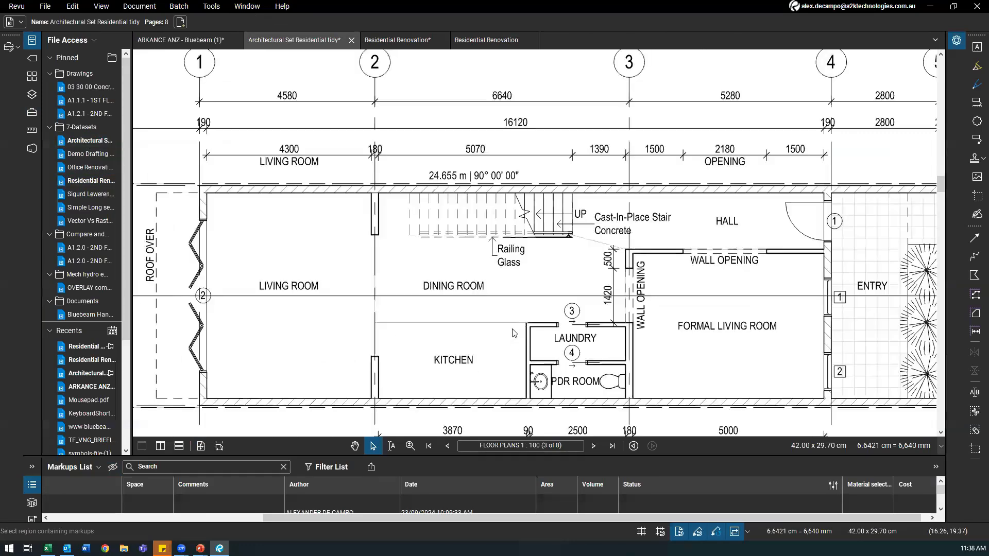
{"action": "scroll", "coordinate": [538, 337], "scroll_direction": "up", "scroll_amount": 2}
{"action": "scroll", "coordinate": [742, 274], "scroll_direction": "down", "scroll_amount": 2}
{"action": "scroll", "coordinate": [742, 275], "scroll_direction": "down", "scroll_amount": 3}
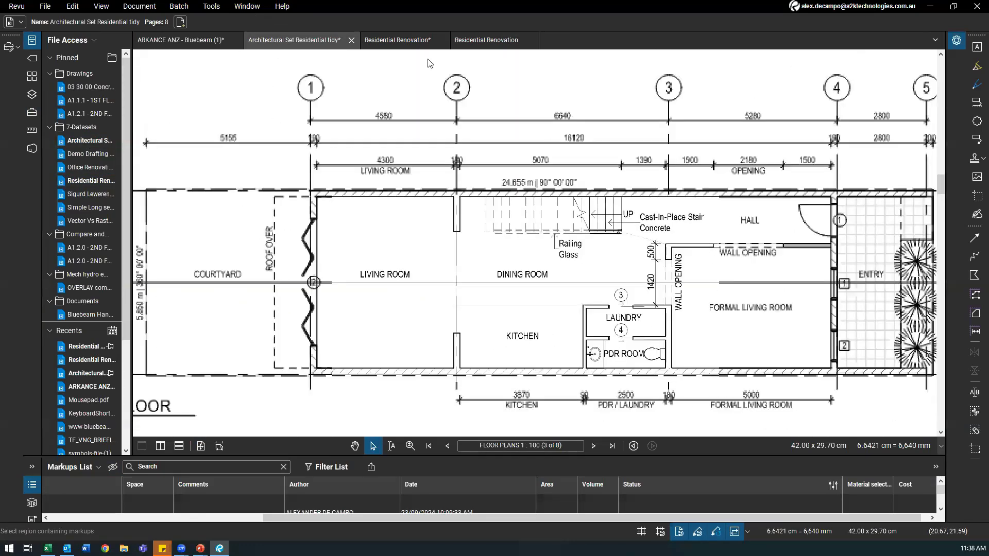
{"action": "left_click", "coordinate": [211, 6]}
{"action": "mouse_move", "coordinate": [242, 60]}
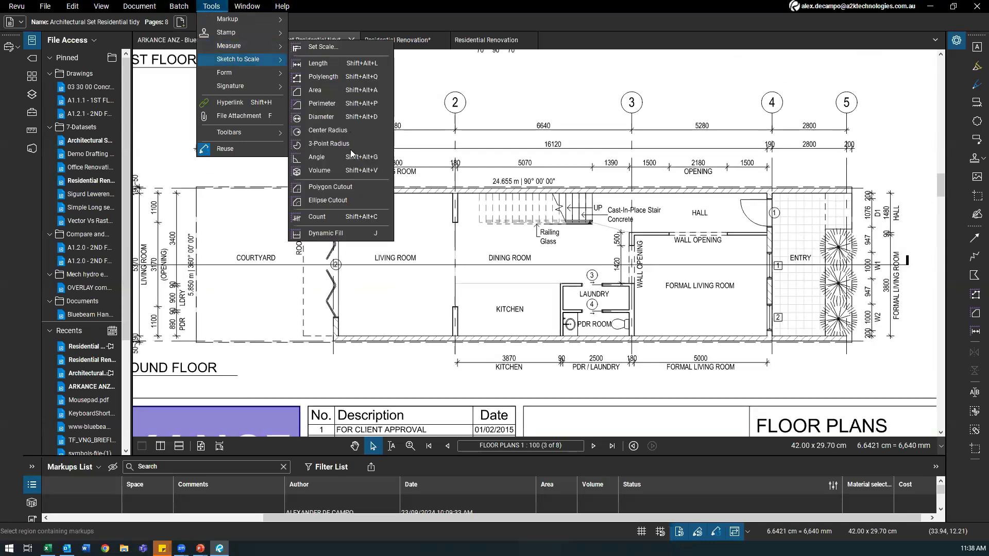
{"action": "left_click", "coordinate": [330, 232]}
Step: Brush-paint the fill from the living room to the hall, stair area and hall door swing
{"action": "left_click", "coordinate": [532, 95]}
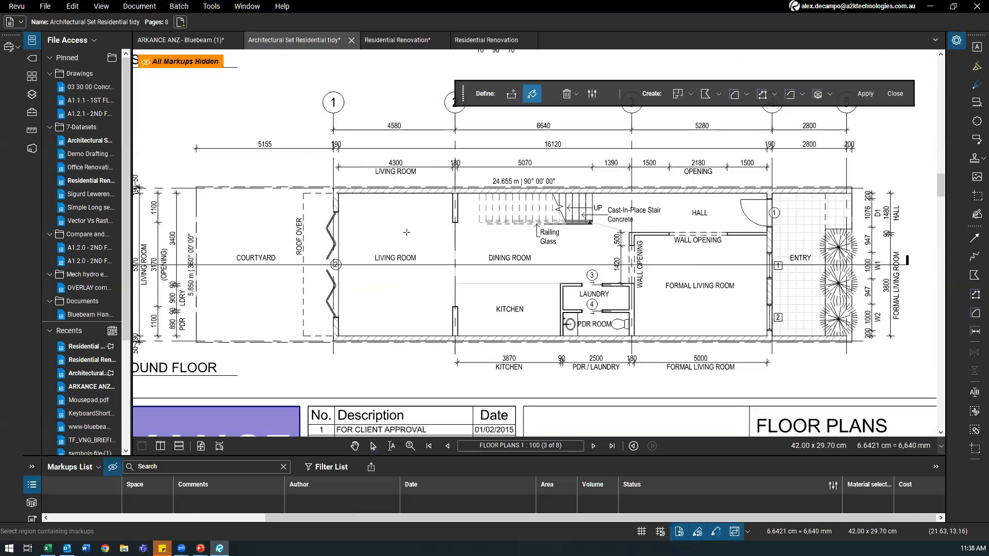
{"action": "mouse_move", "coordinate": [393, 205]}
{"action": "left_mouse_down"}
{"action": "mouse_move", "coordinate": [410, 302]}
{"action": "mouse_move", "coordinate": [691, 217]}
{"action": "left_mouse_up"}
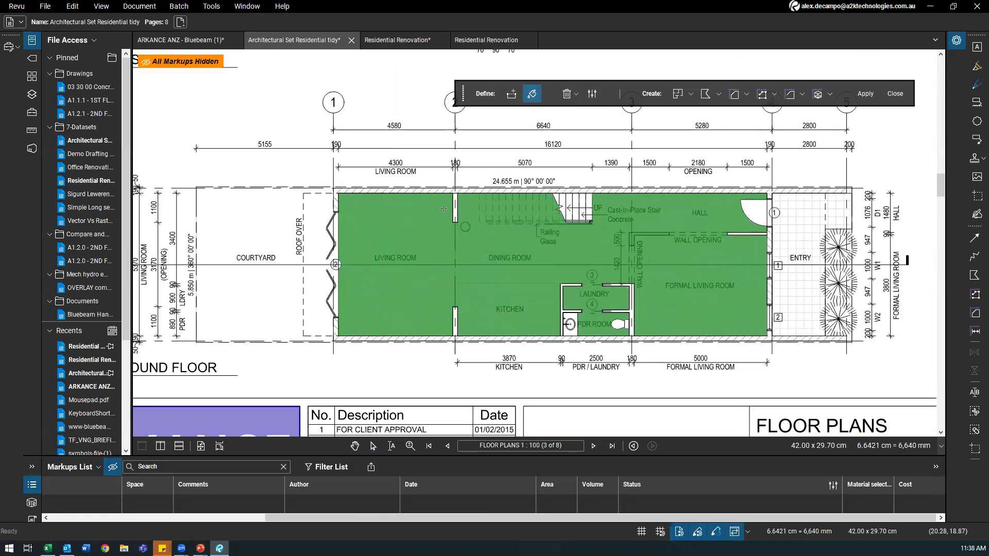
{"action": "left_click_drag", "start_coordinate": [613, 217], "coordinate": [552, 201]}
{"action": "left_click_drag", "start_coordinate": [746, 205], "coordinate": [743, 210]}
{"action": "scroll", "coordinate": [533, 272], "scroll_direction": "down", "scroll_amount": 1}
{"action": "left_click_drag", "start_coordinate": [446, 272], "coordinate": [365, 267]}
Step: In Residential Renovation, select all markups and delete the brick area markups
{"action": "left_click", "coordinate": [387, 41]}
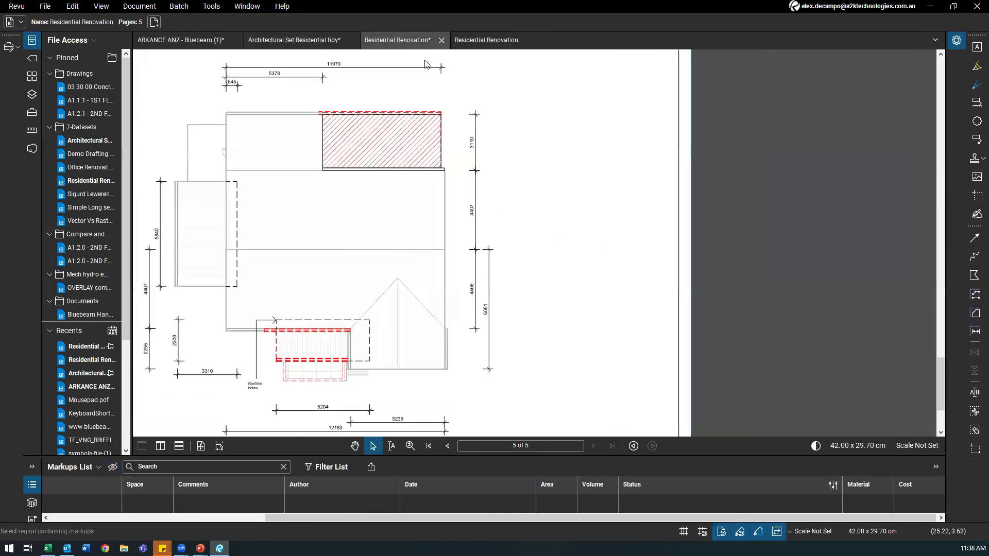
{"action": "left_click", "coordinate": [475, 46]}
{"action": "scroll", "coordinate": [354, 205], "scroll_direction": "up", "scroll_amount": 3}
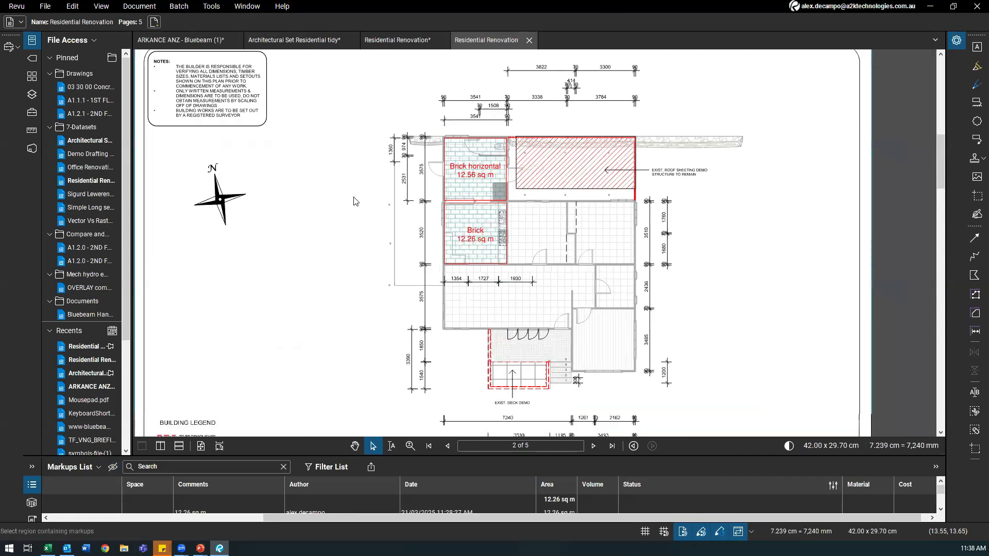
{"action": "scroll", "coordinate": [354, 205], "scroll_direction": "up", "scroll_amount": 2}
{"action": "key", "text": "ctrl+a"}
{"action": "key", "text": "Delete"}
{"action": "left_click_drag", "start_coordinate": [368, 212], "coordinate": [441, 226]}
{"action": "scroll", "coordinate": [383, 206], "scroll_direction": "up", "scroll_amount": 1}
{"action": "scroll", "coordinate": [436, 222], "scroll_direction": "down", "scroll_amount": 2}
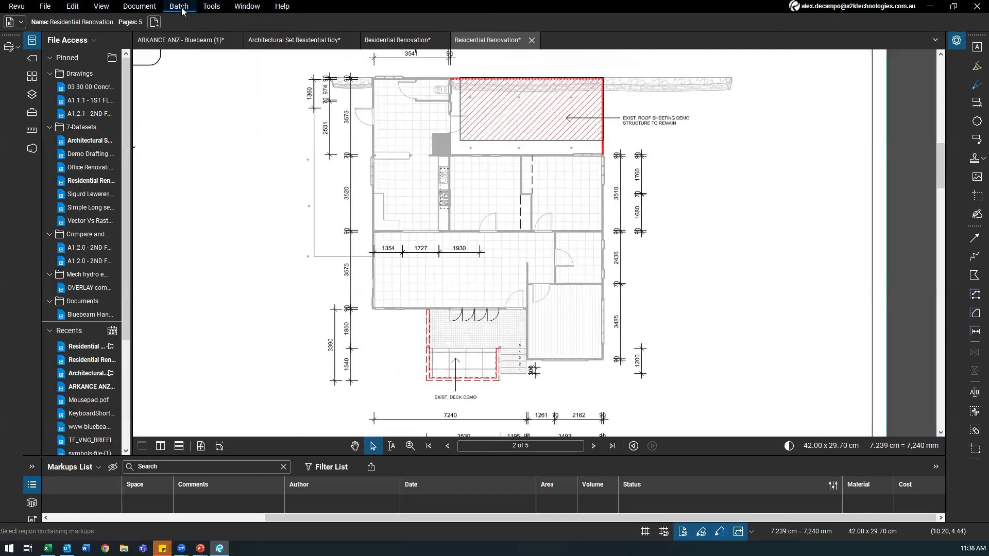
Step: Convert the document to black and white via Document > Color Processing
{"action": "left_click", "coordinate": [181, 7]}
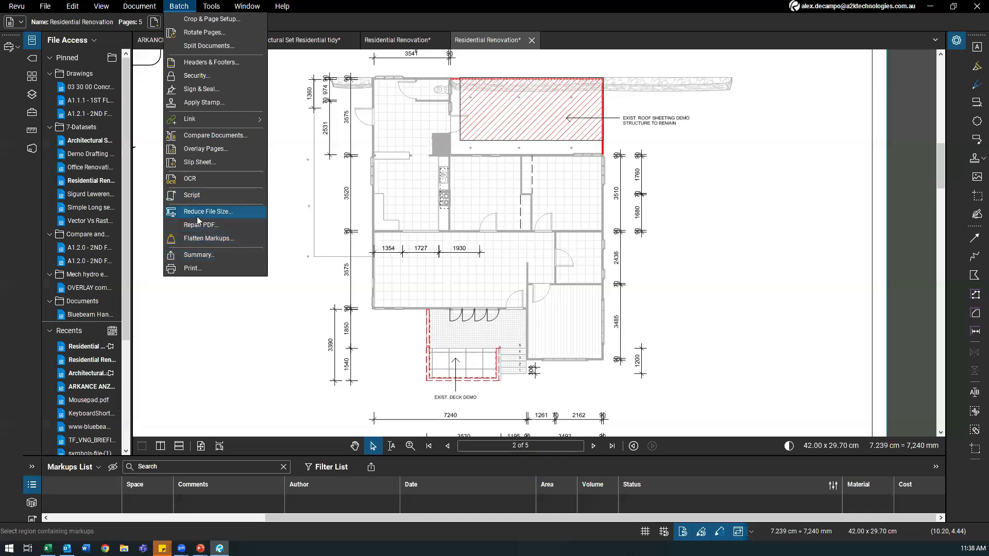
{"action": "mouse_move", "coordinate": [133, 9]}
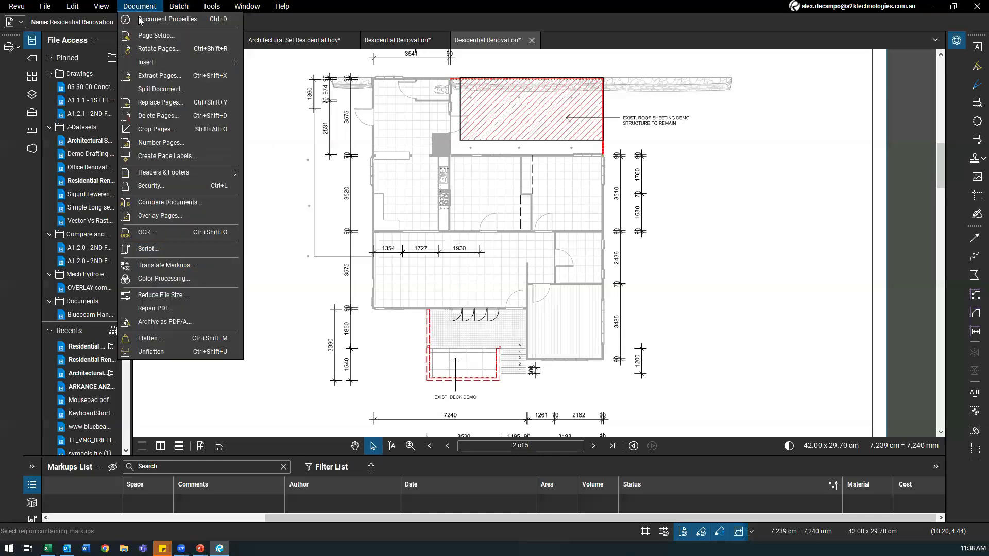
{"action": "left_click", "coordinate": [165, 279]}
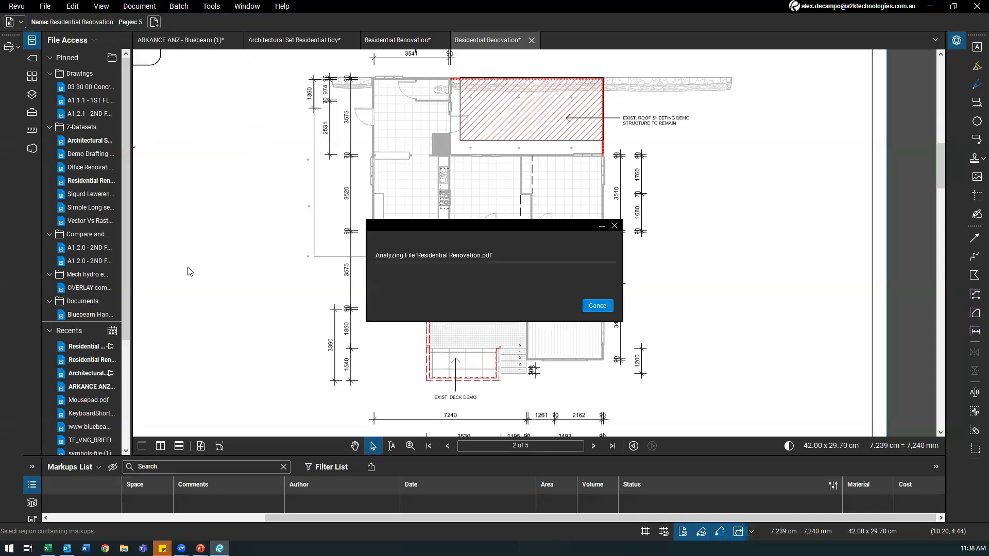
{"action": "left_click", "coordinate": [451, 150]}
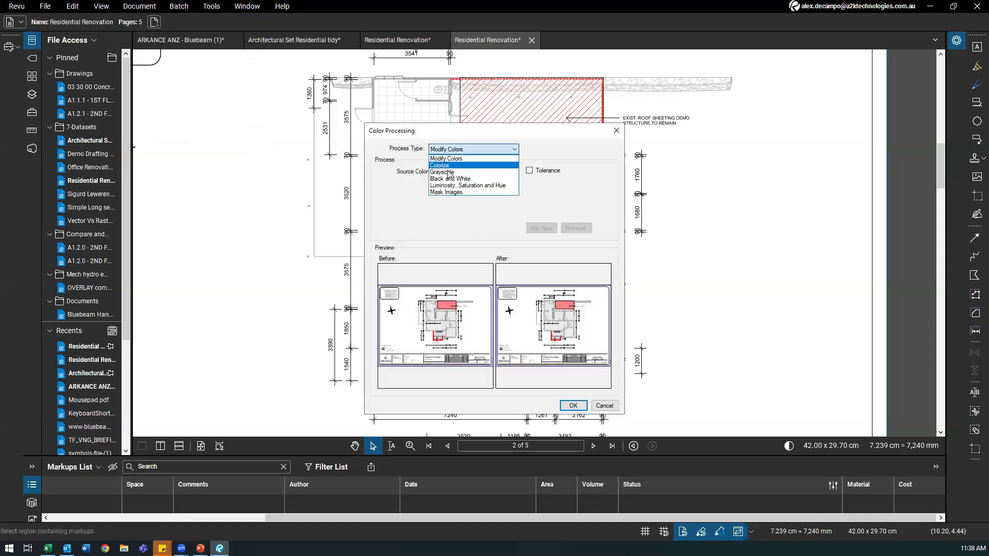
{"action": "left_click", "coordinate": [451, 163]}
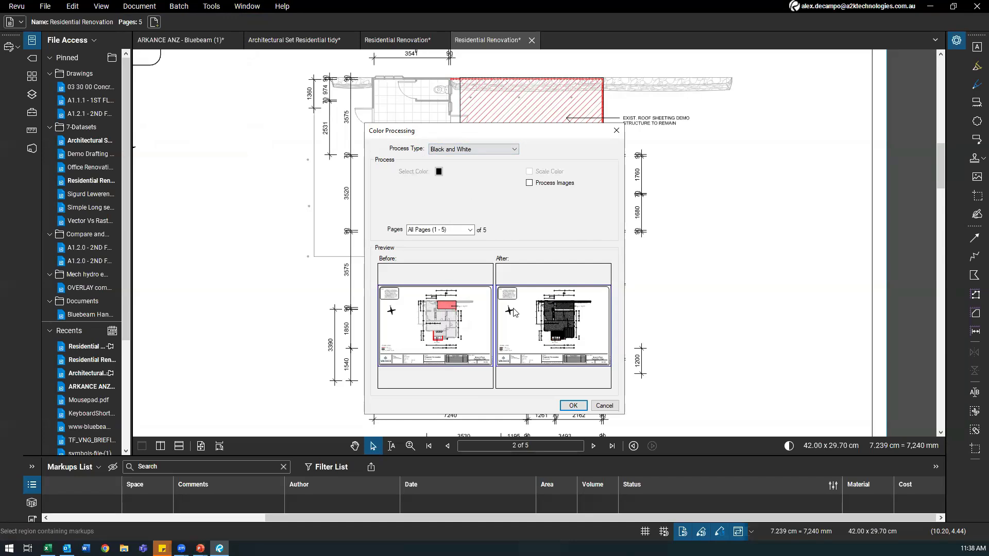
{"action": "left_click", "coordinate": [573, 406]}
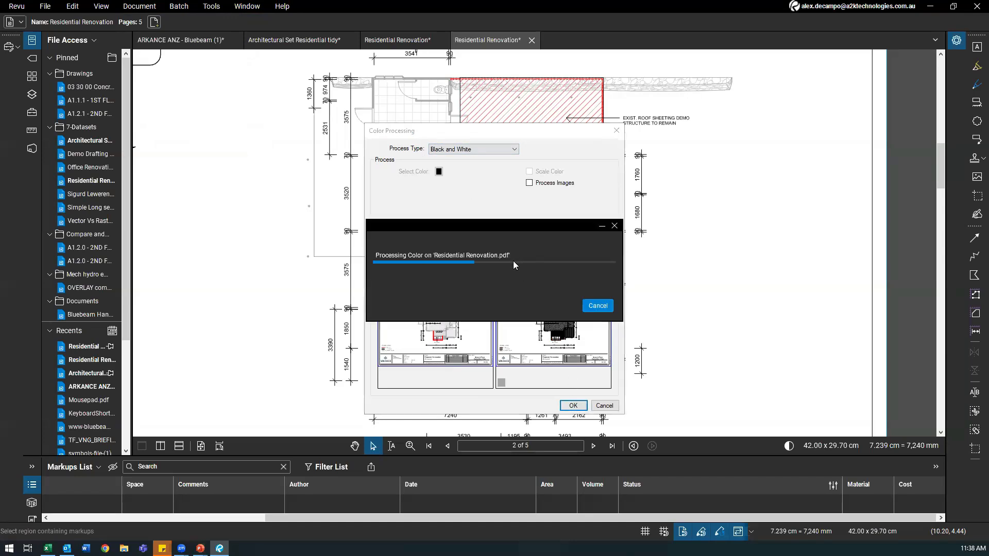
{"action": "scroll", "coordinate": [412, 248], "scroll_direction": "up", "scroll_amount": 4}
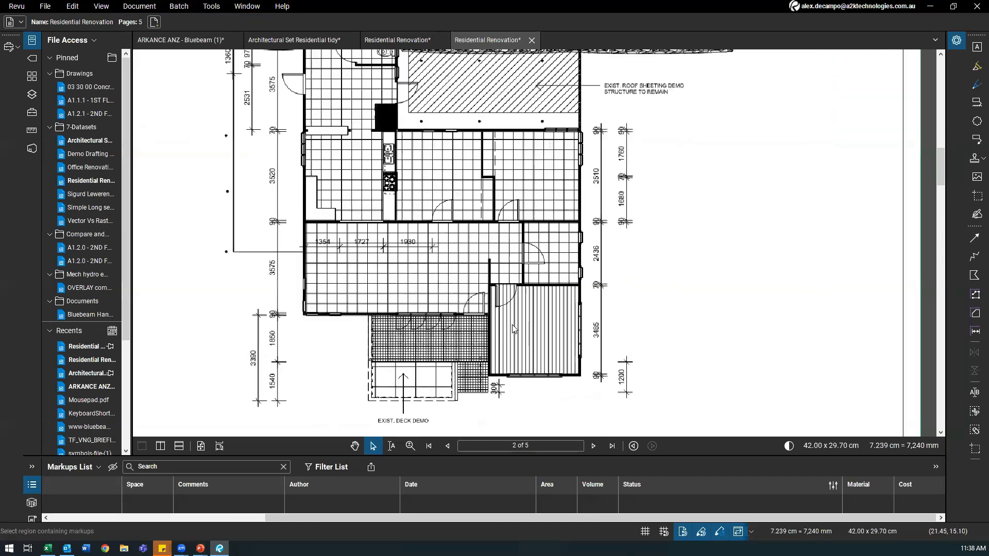
{"action": "scroll", "coordinate": [377, 316], "scroll_direction": "up", "scroll_amount": 4}
{"action": "scroll", "coordinate": [824, 237], "scroll_direction": "down", "scroll_amount": 5}
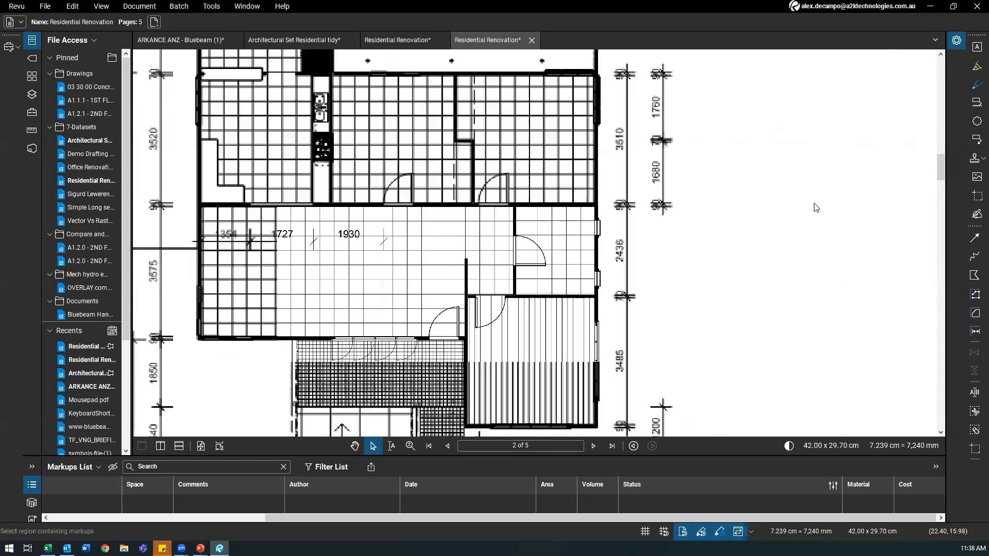
Step: Brush-paint a Dynamic Fill over the central room dimensioned 1354, 1727 and 1930
{"action": "left_click", "coordinate": [179, 7]}
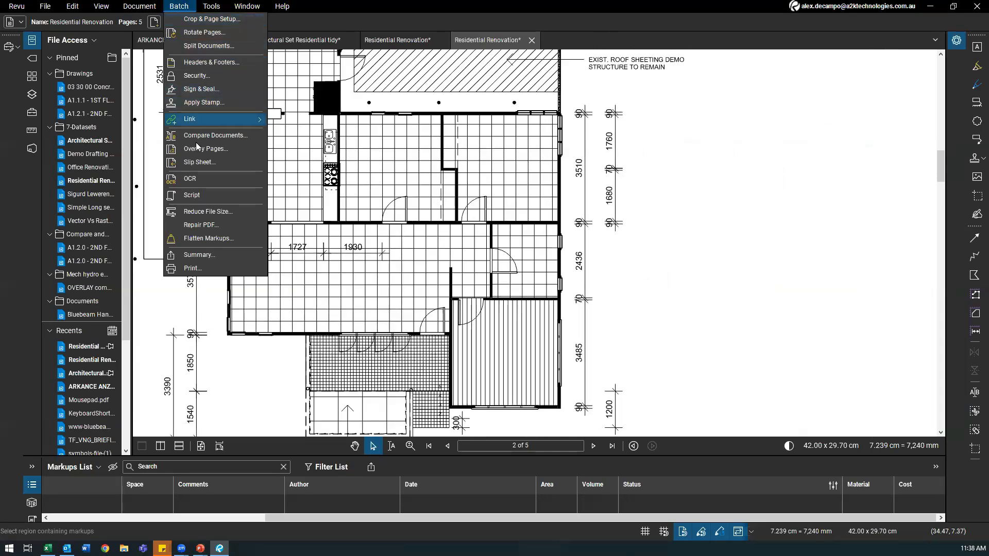
{"action": "left_click", "coordinate": [212, 7]}
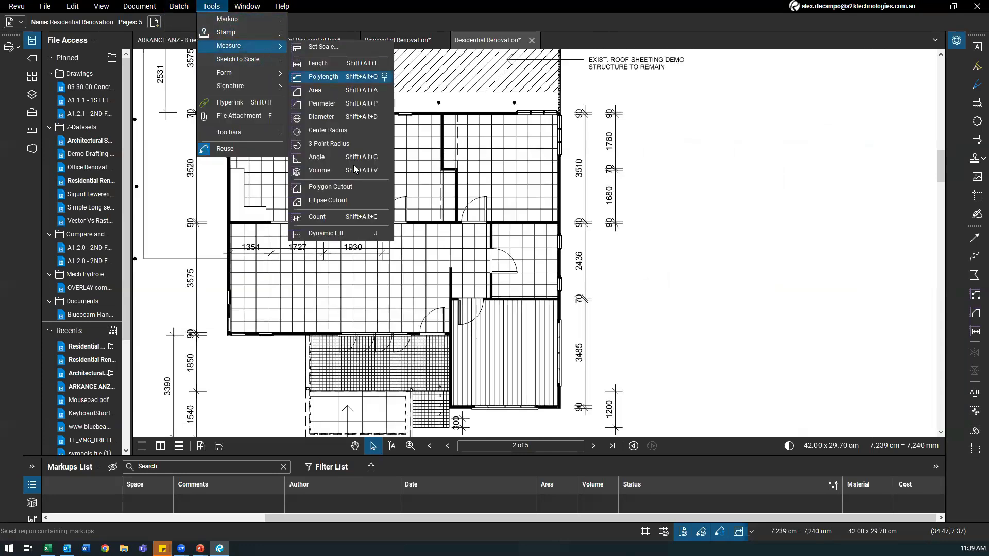
{"action": "left_click", "coordinate": [411, 234]}
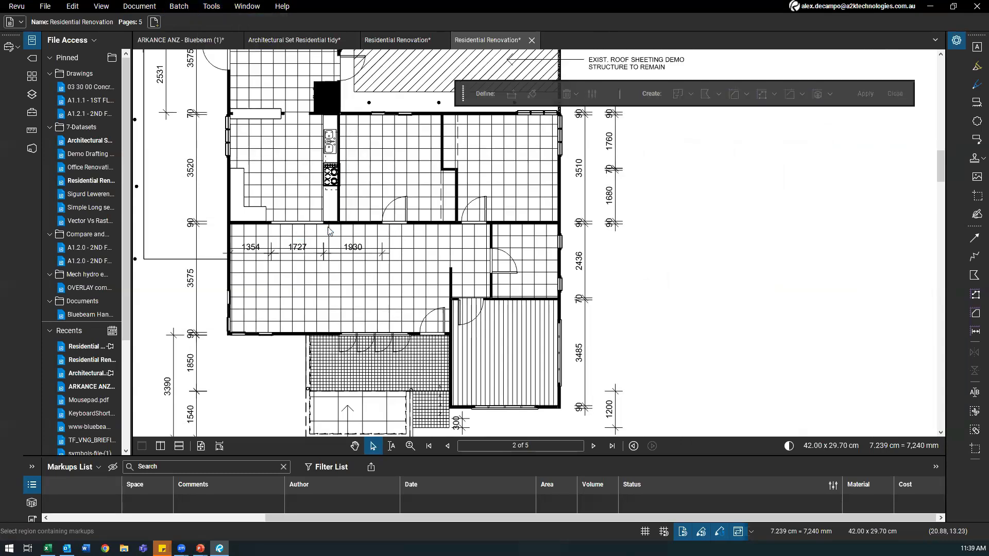
{"action": "left_click", "coordinate": [511, 96]}
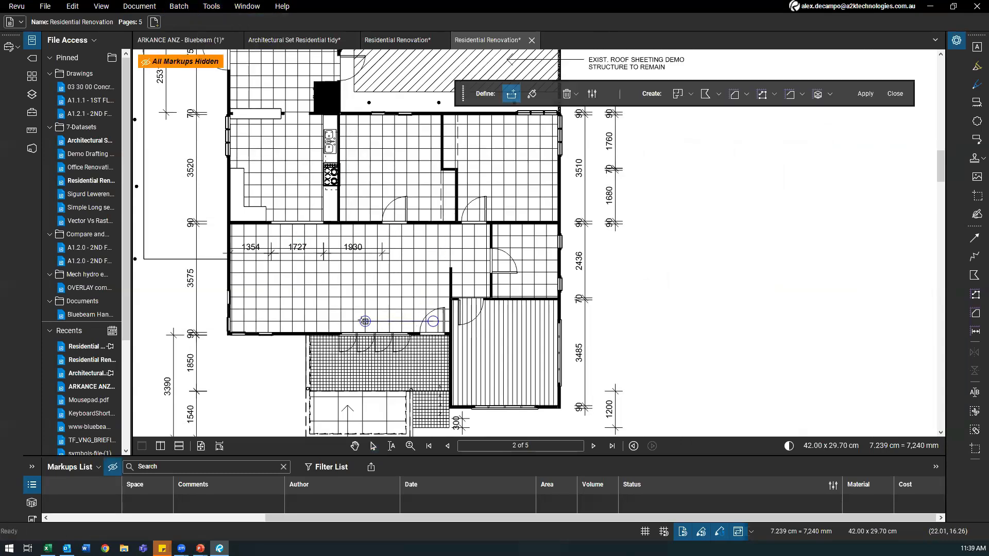
{"action": "right_click", "coordinate": [416, 307]}
{"action": "left_click", "coordinate": [531, 94]}
{"action": "mouse_move", "coordinate": [350, 258]}
{"action": "left_mouse_down"}
{"action": "mouse_move", "coordinate": [391, 260]}
{"action": "mouse_move", "coordinate": [361, 242]}
{"action": "mouse_move", "coordinate": [370, 255]}
{"action": "mouse_move", "coordinate": [412, 237]}
{"action": "mouse_move", "coordinate": [291, 240]}
{"action": "mouse_move", "coordinate": [263, 256]}
{"action": "mouse_move", "coordinate": [345, 260]}
{"action": "mouse_move", "coordinate": [280, 278]}
{"action": "mouse_move", "coordinate": [402, 307]}
{"action": "mouse_move", "coordinate": [254, 266]}
{"action": "mouse_move", "coordinate": [240, 269]}
{"action": "mouse_move", "coordinate": [240, 309]}
{"action": "mouse_move", "coordinate": [252, 325]}
{"action": "mouse_move", "coordinate": [442, 324]}
{"action": "mouse_move", "coordinate": [436, 246]}
{"action": "mouse_move", "coordinate": [466, 237]}
{"action": "mouse_move", "coordinate": [484, 243]}
{"action": "mouse_move", "coordinate": [481, 285]}
{"action": "mouse_move", "coordinate": [464, 283]}
{"action": "left_mouse_up"}
{"action": "key", "text": "Escape"}
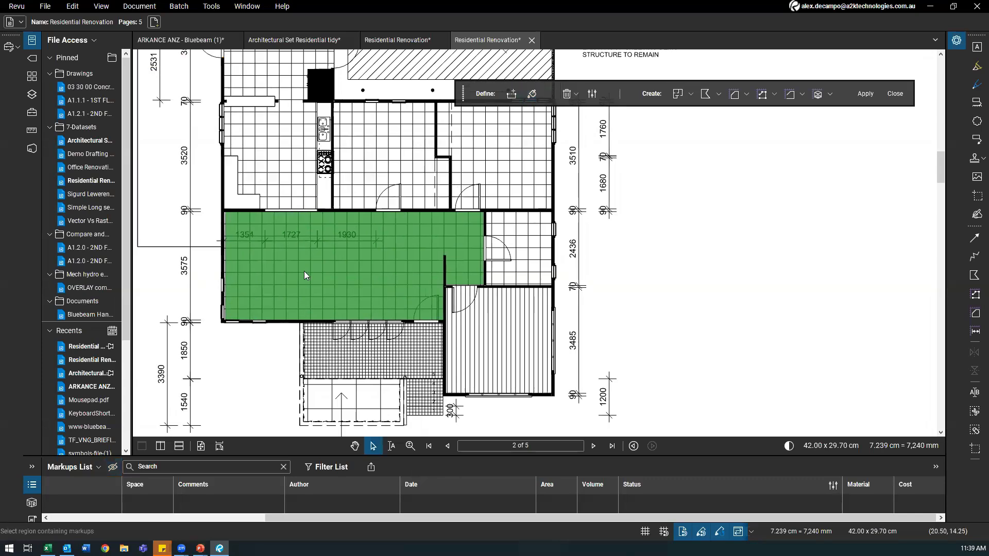
{"action": "scroll", "coordinate": [304, 271], "scroll_direction": "down", "scroll_amount": 2}
{"action": "scroll", "coordinate": [259, 264], "scroll_direction": "up", "scroll_amount": 5}
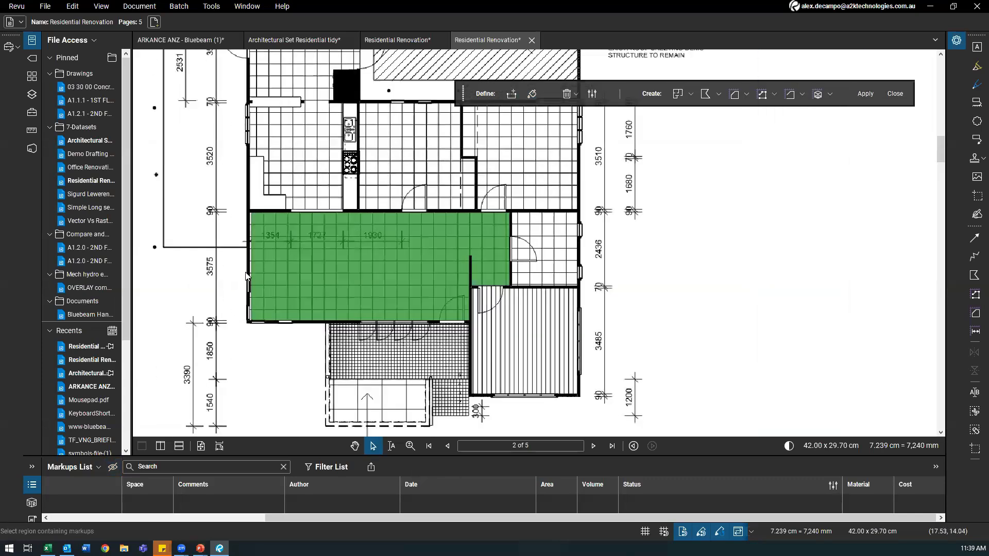
{"action": "scroll", "coordinate": [277, 265], "scroll_direction": "down", "scroll_amount": 4}
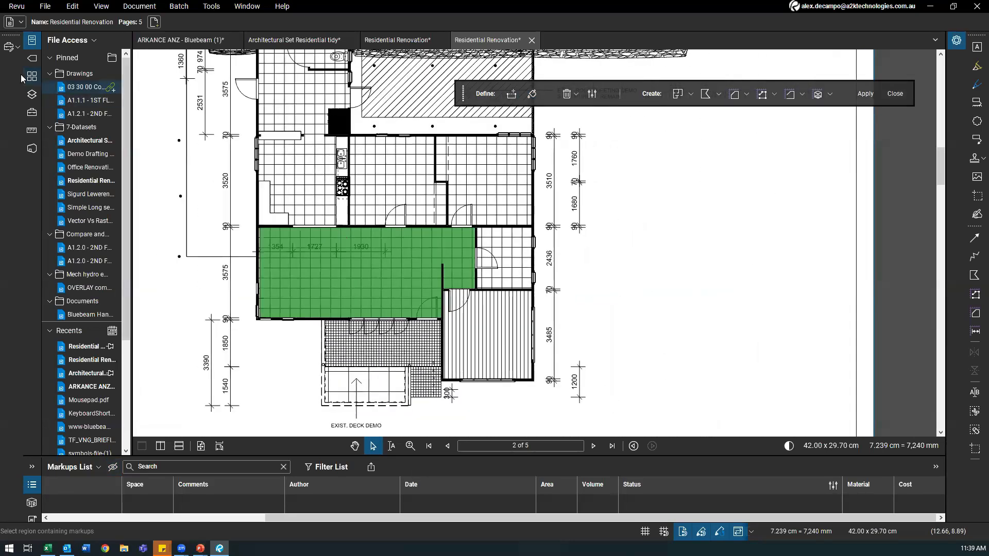
Step: Hide the FOUNDATIONS_A2K layer in the Layers panel
{"action": "left_click", "coordinate": [33, 95]}
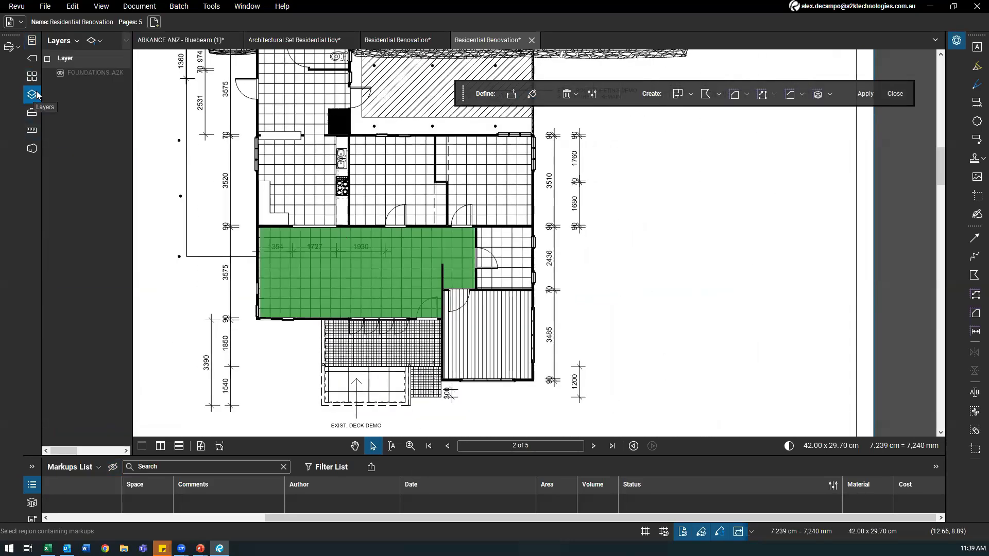
{"action": "left_click", "coordinate": [60, 75]}
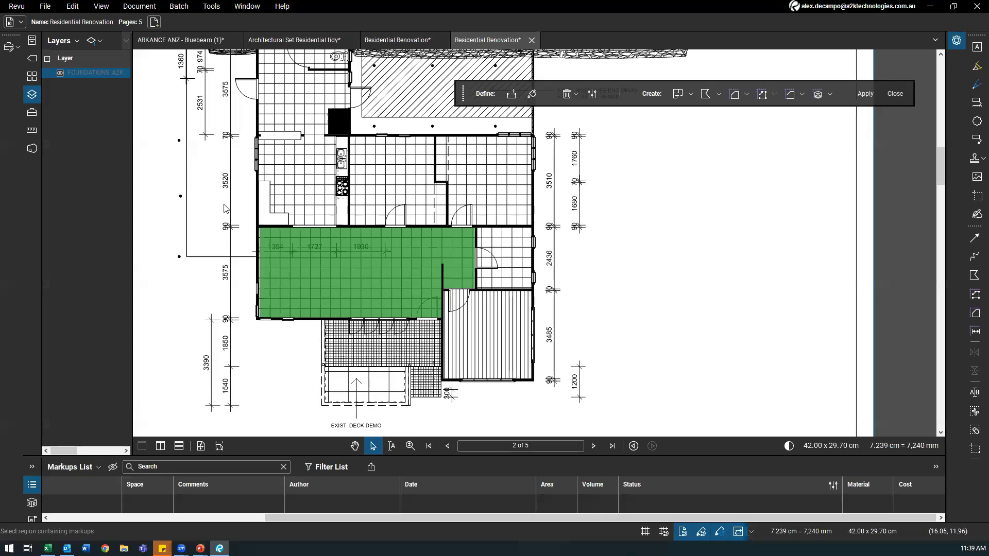
{"action": "scroll", "coordinate": [243, 224], "scroll_direction": "down", "scroll_amount": 3}
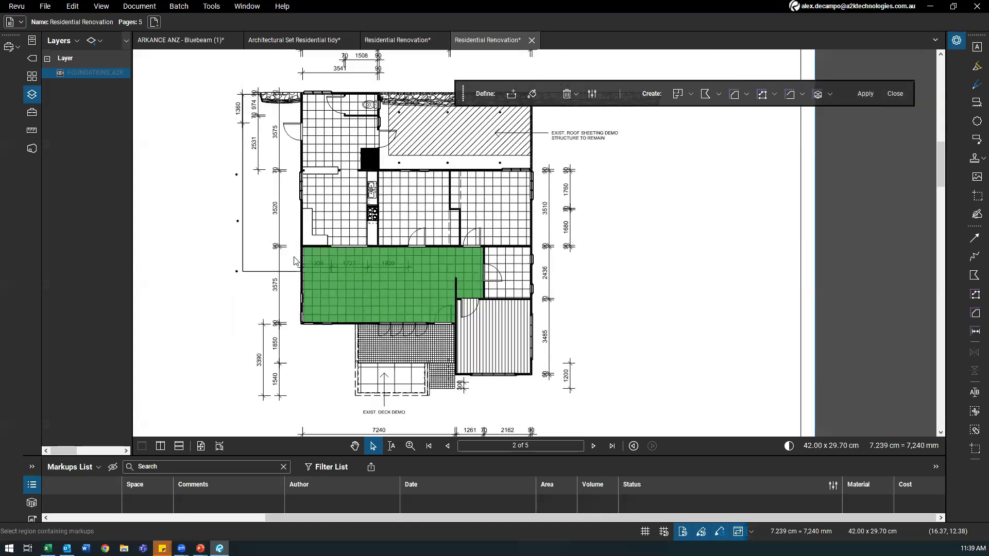
{"action": "scroll", "coordinate": [302, 263], "scroll_direction": "up", "scroll_amount": 1}
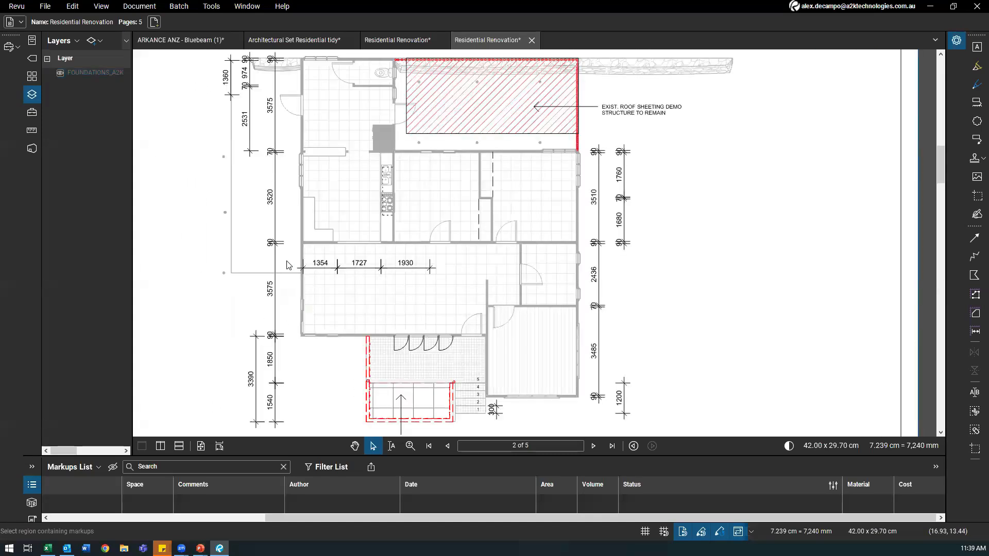
{"action": "scroll", "coordinate": [309, 310], "scroll_direction": "up", "scroll_amount": 1}
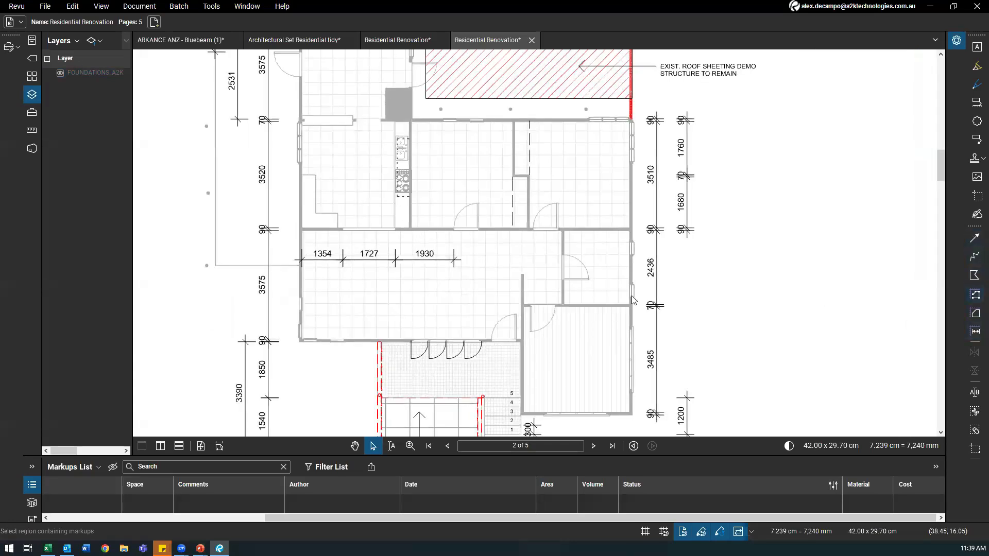
Step: Cancel the Polylength measurement, reframe the floor plan, and bring up the Document menu
{"action": "left_click", "coordinate": [976, 294]}
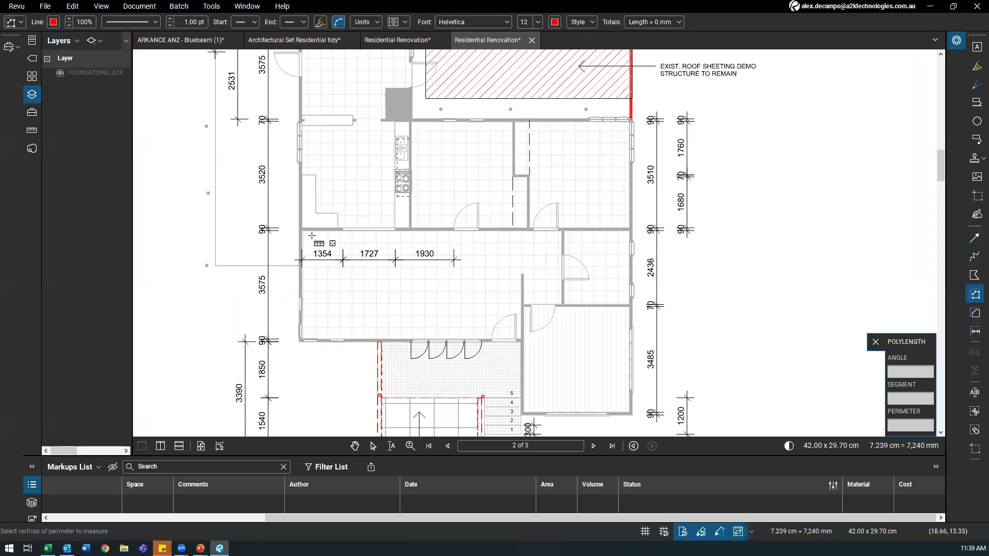
{"action": "key", "text": "Escape"}
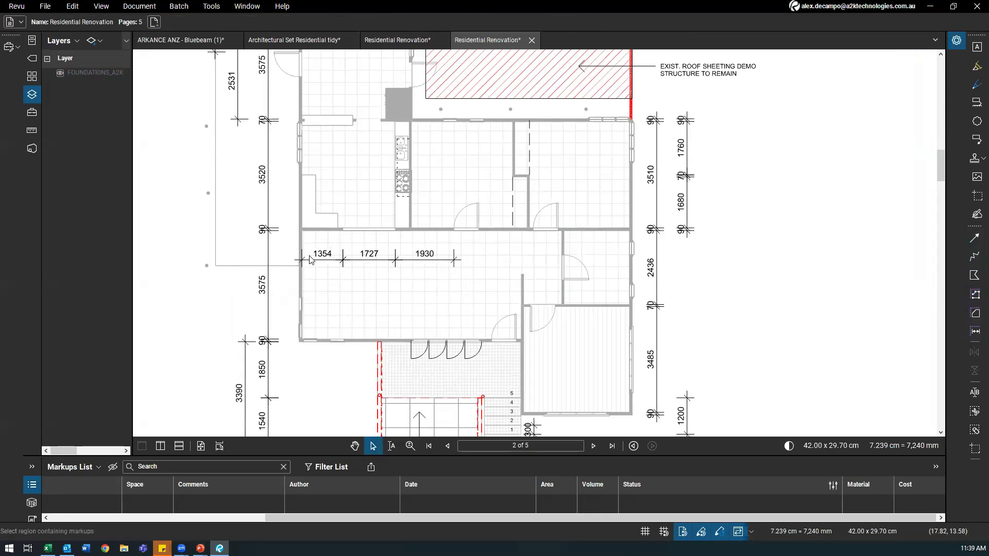
{"action": "scroll", "coordinate": [314, 249], "scroll_direction": "down", "scroll_amount": 1}
{"action": "left_click_drag", "start_coordinate": [366, 314], "coordinate": [348, 301]}
{"action": "scroll", "coordinate": [348, 299], "scroll_direction": "up", "scroll_amount": 2}
{"action": "left_click_drag", "start_coordinate": [307, 264], "coordinate": [239, 206]}
{"action": "scroll", "coordinate": [298, 240], "scroll_direction": "up", "scroll_amount": 2}
{"action": "left_click_drag", "start_coordinate": [274, 169], "coordinate": [322, 243]}
{"action": "scroll", "coordinate": [299, 187], "scroll_direction": "down", "scroll_amount": 3}
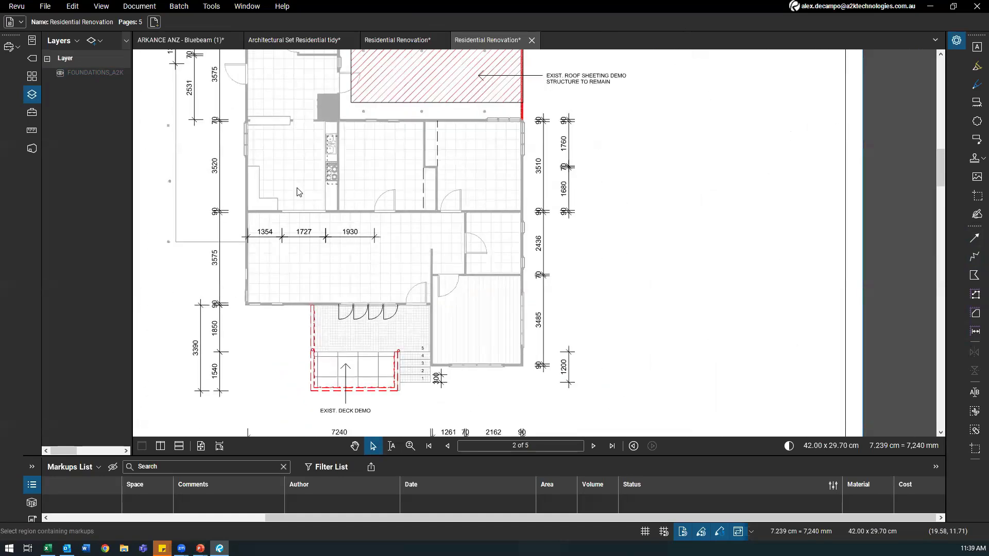
{"action": "scroll", "coordinate": [300, 189], "scroll_direction": "up", "scroll_amount": 1}
{"action": "scroll", "coordinate": [172, 250], "scroll_direction": "up", "scroll_amount": 2}
{"action": "scroll", "coordinate": [185, 227], "scroll_direction": "down", "scroll_amount": 5}
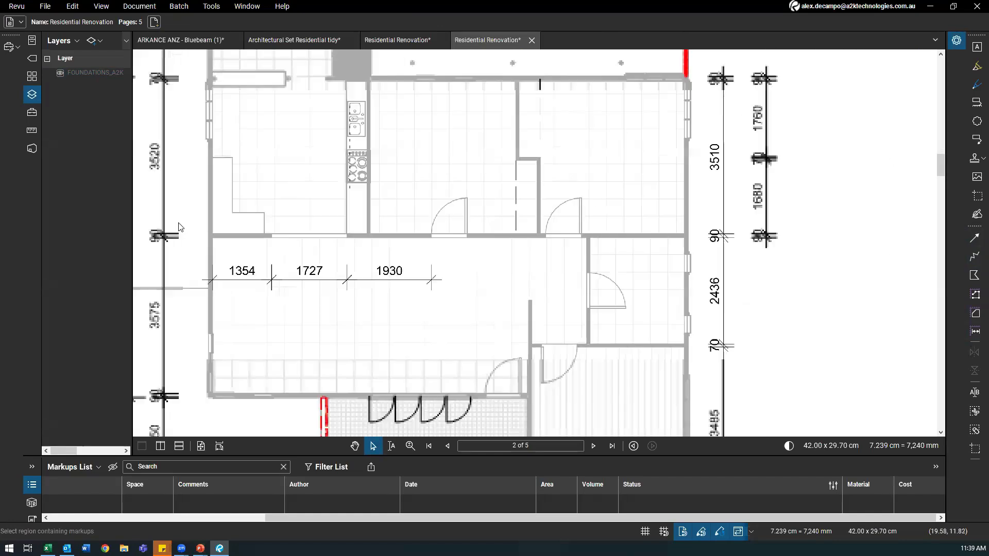
{"action": "key", "text": "alt+d"}
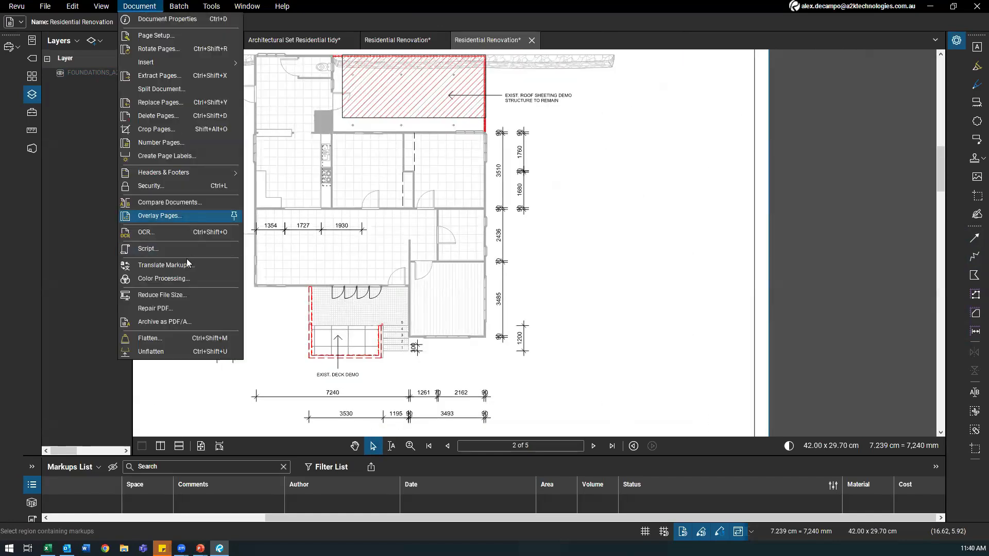
Step: Use Color Processing's Modify Colors to turn both light grey source colours transparent
{"action": "left_click", "coordinate": [175, 278]}
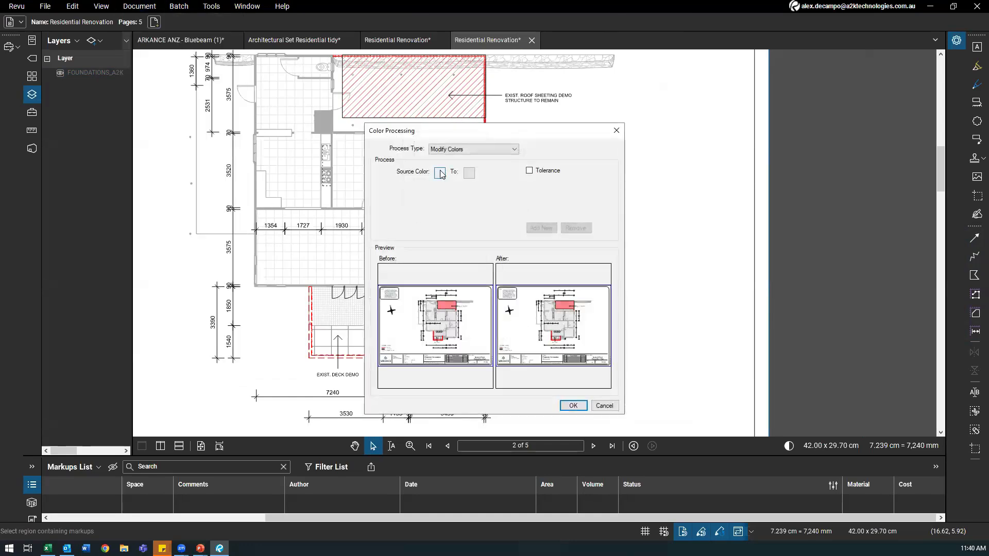
{"action": "left_click", "coordinate": [440, 173]}
{"action": "left_click", "coordinate": [488, 201]}
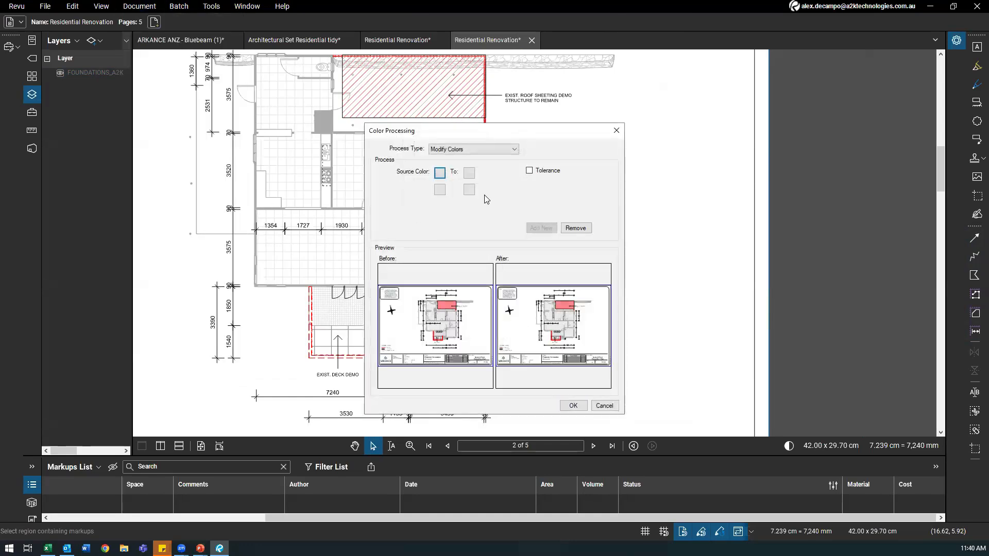
{"action": "left_click", "coordinate": [470, 173]}
{"action": "left_click", "coordinate": [469, 247]}
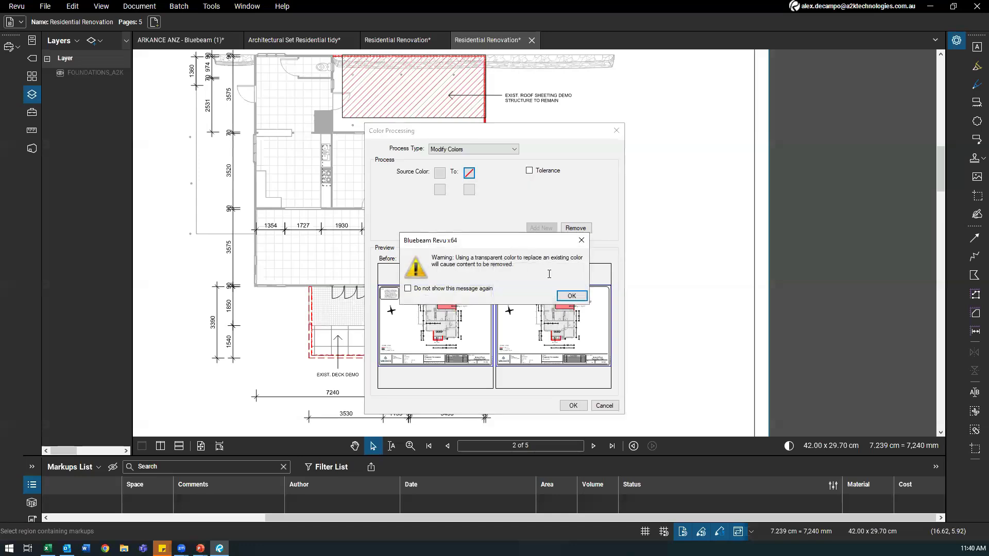
{"action": "left_click", "coordinate": [566, 296]}
{"action": "left_click", "coordinate": [439, 190]}
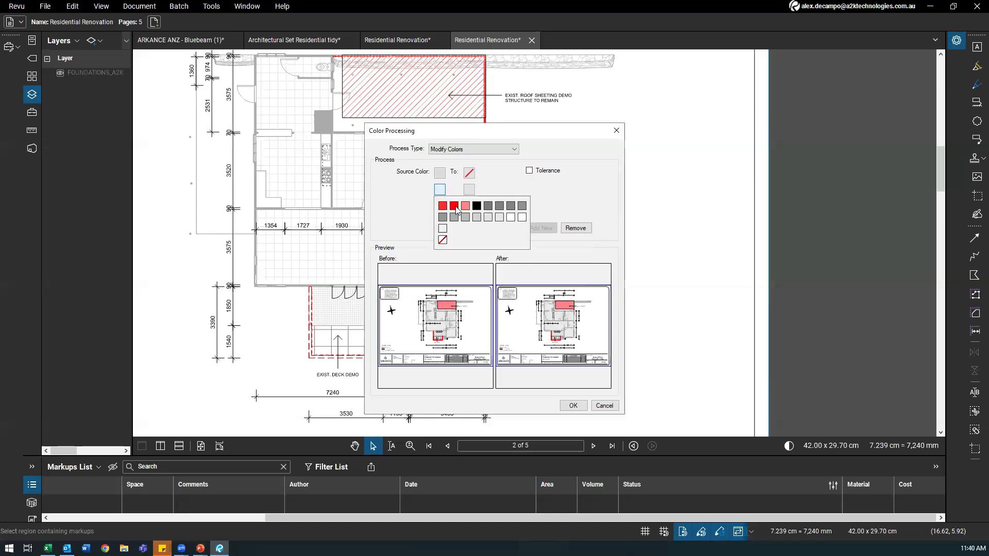
{"action": "left_click", "coordinate": [491, 218]}
{"action": "left_click", "coordinate": [469, 189]}
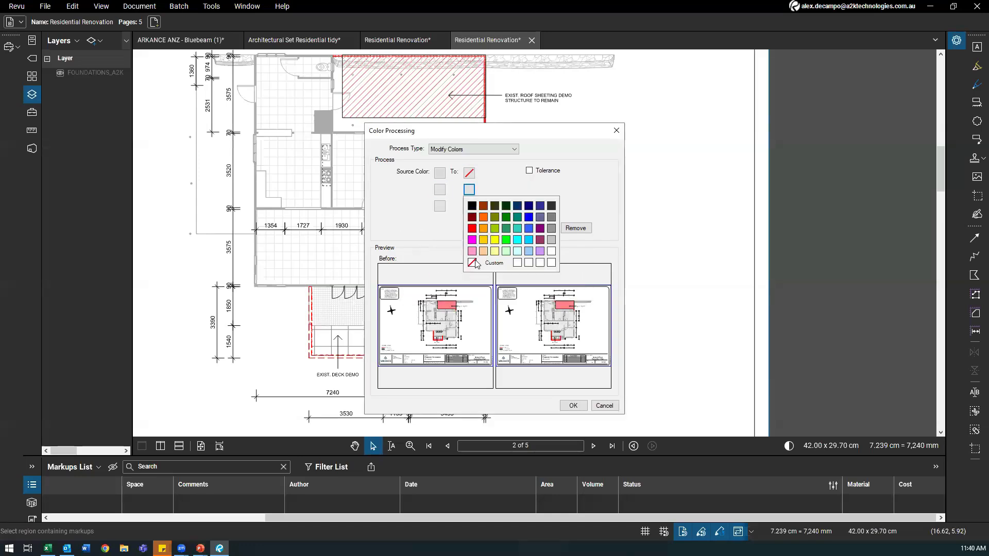
{"action": "left_click", "coordinate": [472, 263]}
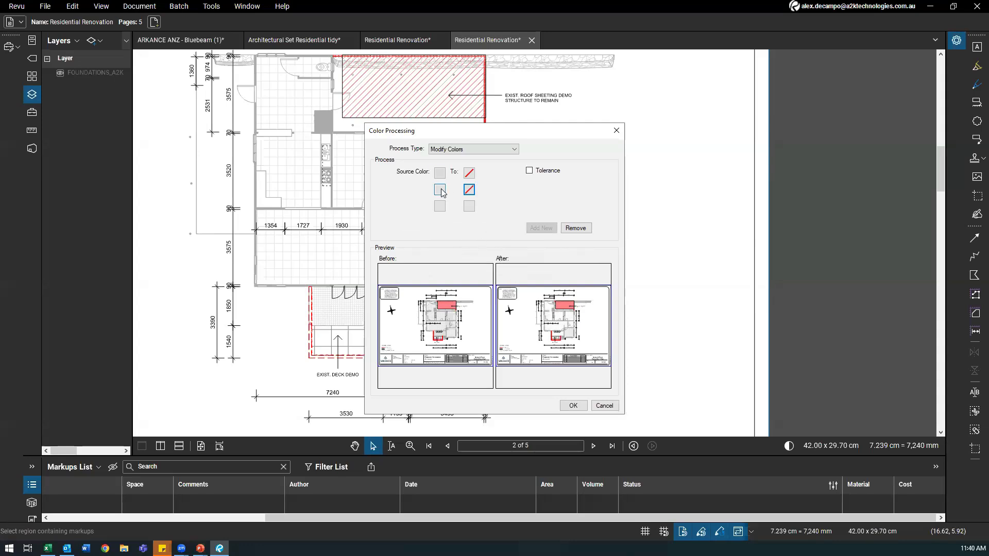
{"action": "left_click", "coordinate": [573, 406]}
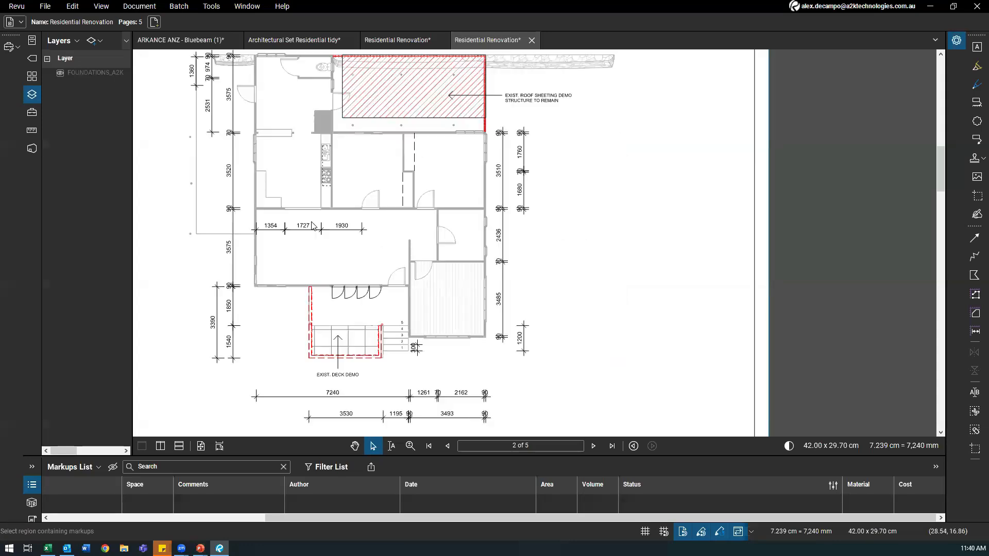
{"action": "scroll", "coordinate": [311, 225], "scroll_direction": "up", "scroll_amount": 3}
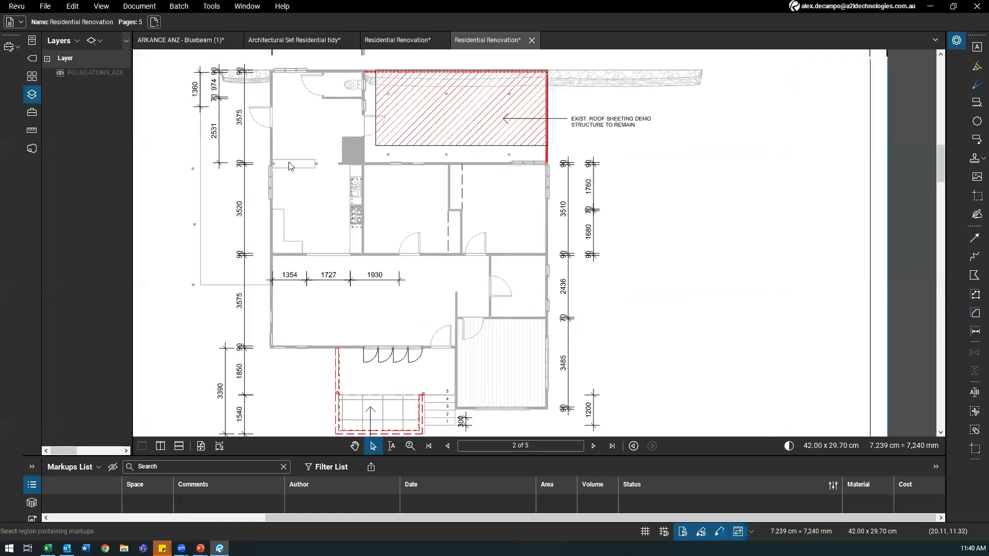
{"action": "scroll", "coordinate": [290, 166], "scroll_direction": "up", "scroll_amount": 1}
Step: Apply Black and White color processing to the whole floor plan
{"action": "left_click", "coordinate": [179, 5]}
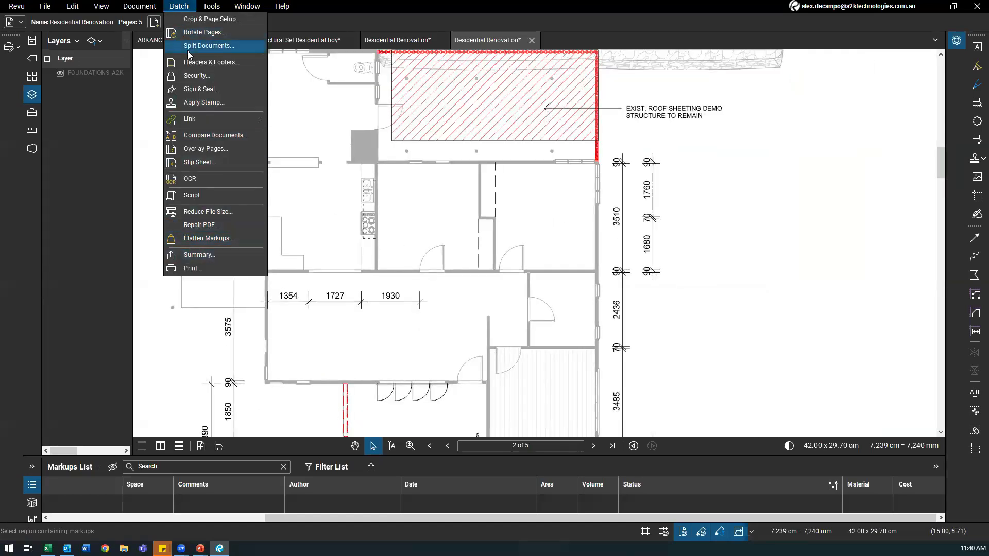
{"action": "mouse_move", "coordinate": [147, 7]}
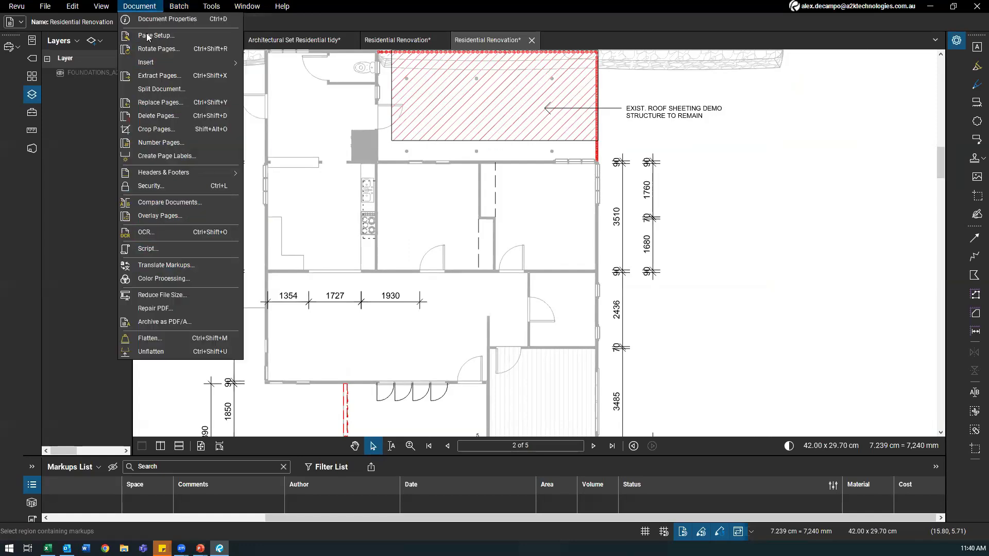
{"action": "left_click", "coordinate": [159, 283]}
{"action": "left_click", "coordinate": [446, 154]}
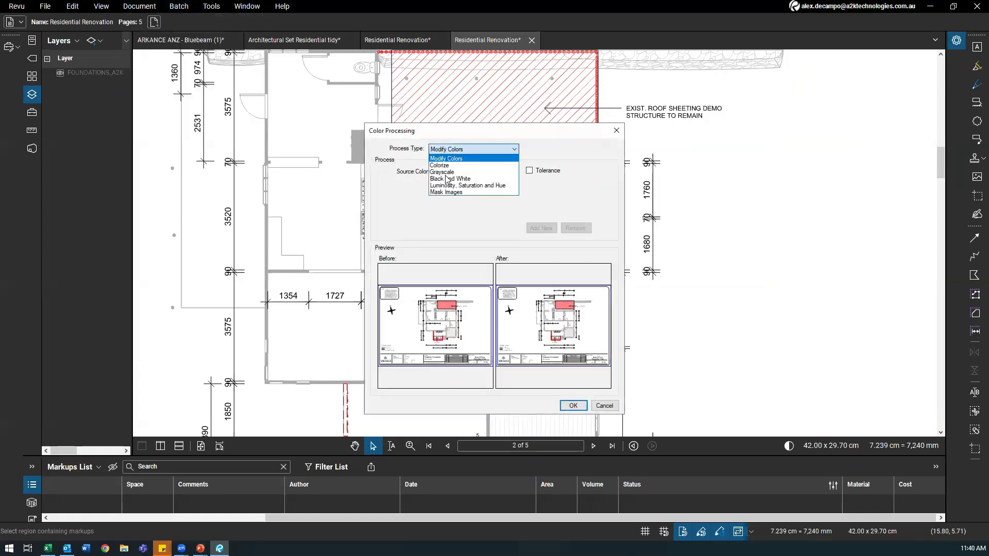
{"action": "left_click", "coordinate": [445, 180]}
{"action": "left_click", "coordinate": [573, 405]}
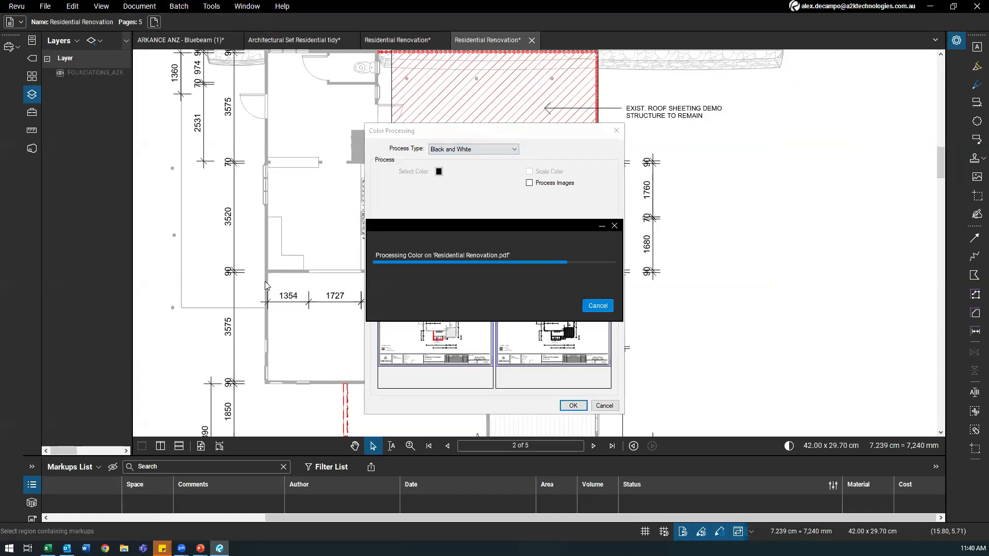
{"action": "scroll", "coordinate": [416, 282], "scroll_direction": "down", "scroll_amount": 2}
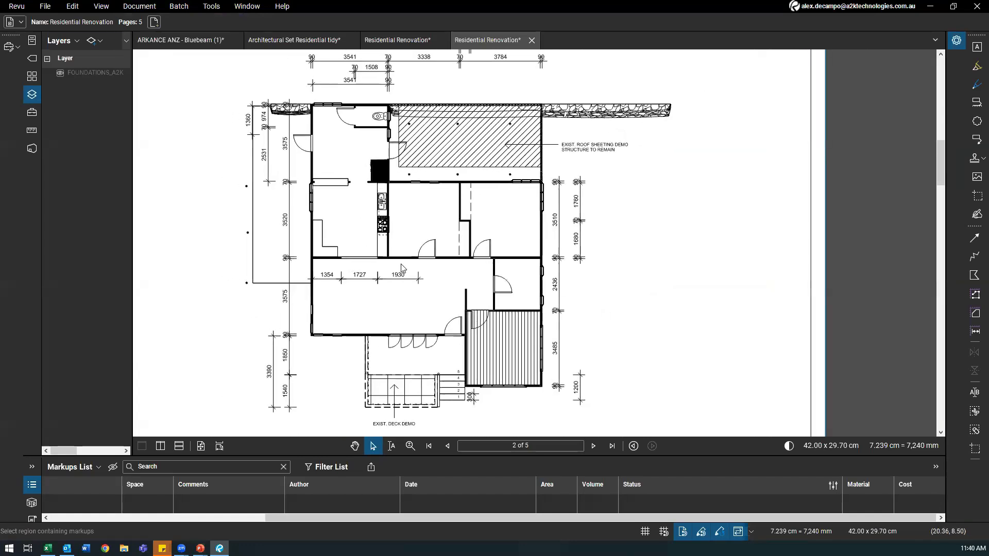
{"action": "scroll", "coordinate": [421, 355], "scroll_direction": "up", "scroll_amount": 2}
Step: Start Dynamic Fill from Tools > Sketch to Scale with the Fill Brush
{"action": "scroll", "coordinate": [507, 310], "scroll_direction": "down", "scroll_amount": 3}
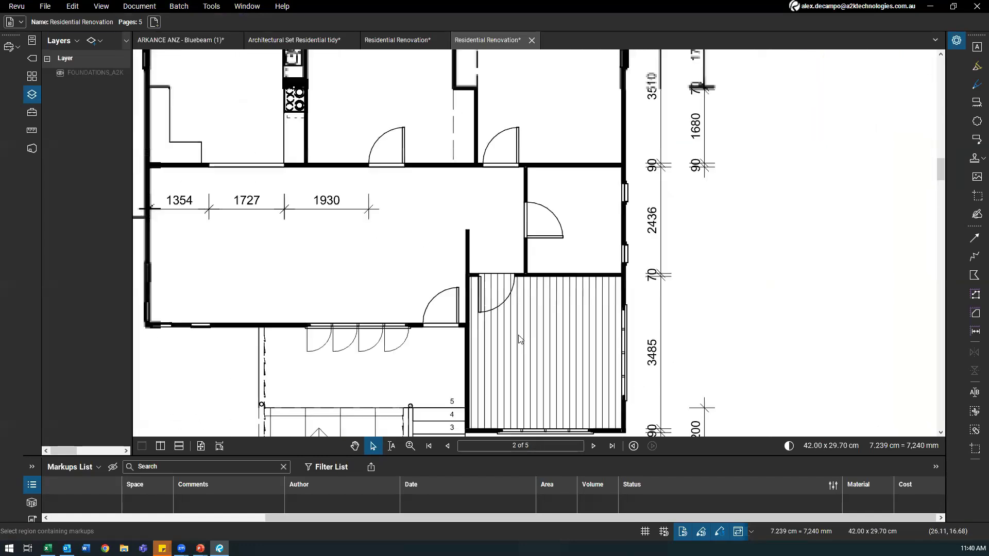
{"action": "scroll", "coordinate": [356, 278], "scroll_direction": "down", "scroll_amount": 3}
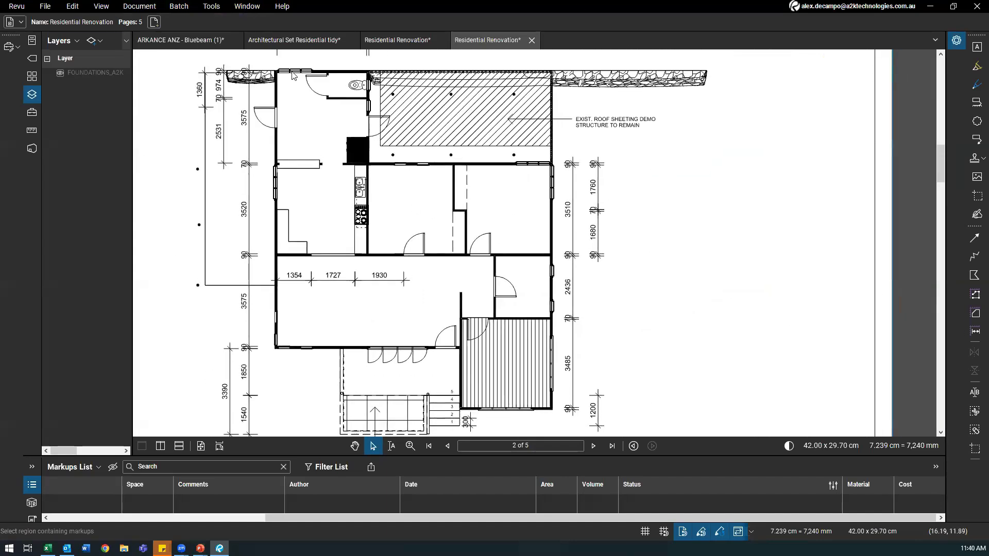
{"action": "left_click", "coordinate": [211, 6]}
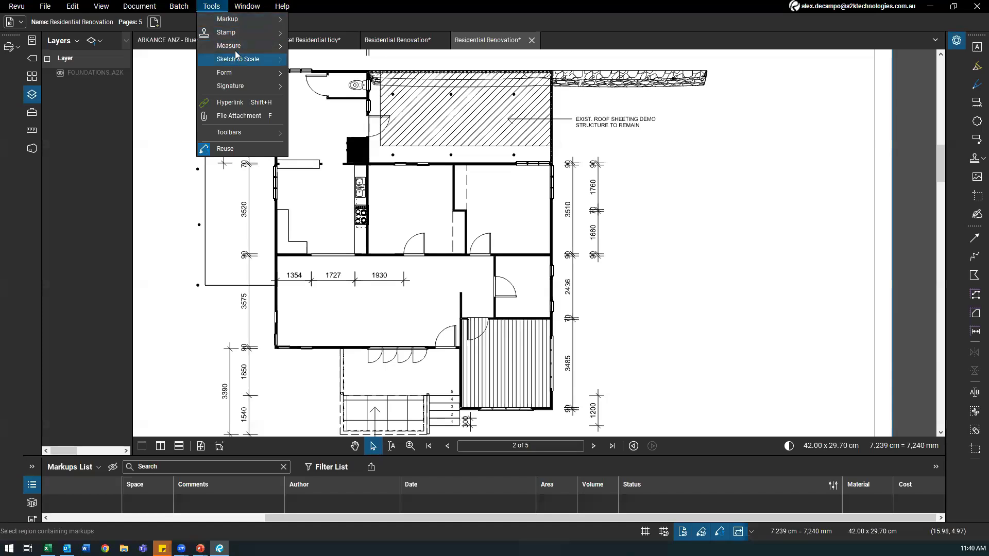
{"action": "mouse_move", "coordinate": [237, 55]}
{"action": "left_click", "coordinate": [330, 234]}
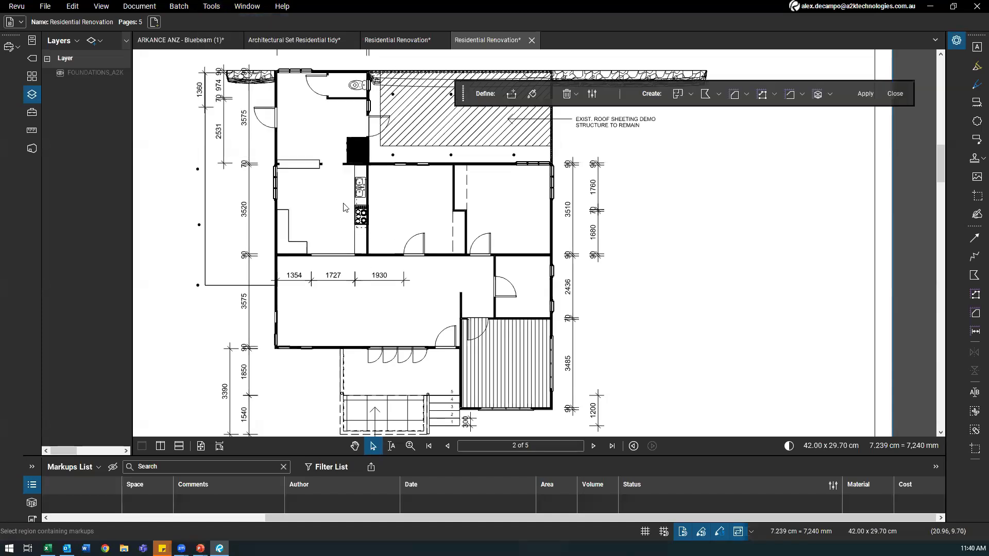
{"action": "left_click", "coordinate": [532, 94]}
Step: Brush green fill over the top-left room, rooms right of the hallway, and the door-swing gap
{"action": "mouse_move", "coordinate": [325, 115]}
{"action": "left_mouse_down"}
{"action": "mouse_move", "coordinate": [315, 90]}
{"action": "mouse_move", "coordinate": [342, 87]}
{"action": "mouse_move", "coordinate": [332, 126]}
{"action": "mouse_move", "coordinate": [358, 95]}
{"action": "mouse_move", "coordinate": [309, 170]}
{"action": "mouse_move", "coordinate": [330, 239]}
{"action": "mouse_move", "coordinate": [419, 279]}
{"action": "mouse_move", "coordinate": [414, 242]}
{"action": "mouse_move", "coordinate": [435, 181]}
{"action": "mouse_move", "coordinate": [467, 269]}
{"action": "left_mouse_up"}
{"action": "mouse_move", "coordinate": [493, 239]}
{"action": "left_mouse_down"}
{"action": "mouse_move", "coordinate": [495, 206]}
{"action": "mouse_move", "coordinate": [536, 222]}
{"action": "left_mouse_up"}
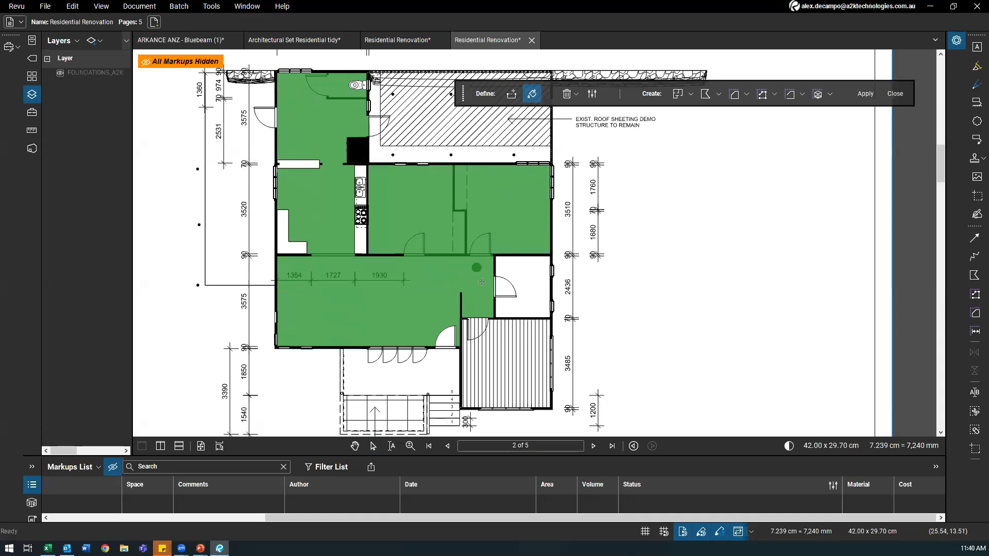
{"action": "mouse_move", "coordinate": [528, 289]}
{"action": "left_mouse_down"}
{"action": "mouse_move", "coordinate": [492, 288]}
{"action": "mouse_move", "coordinate": [474, 381]}
{"action": "mouse_move", "coordinate": [471, 335]}
{"action": "mouse_move", "coordinate": [491, 361]}
{"action": "mouse_move", "coordinate": [522, 338]}
{"action": "mouse_move", "coordinate": [541, 340]}
{"action": "mouse_move", "coordinate": [540, 352]}
{"action": "mouse_move", "coordinate": [471, 359]}
{"action": "mouse_move", "coordinate": [502, 393]}
{"action": "left_mouse_up"}
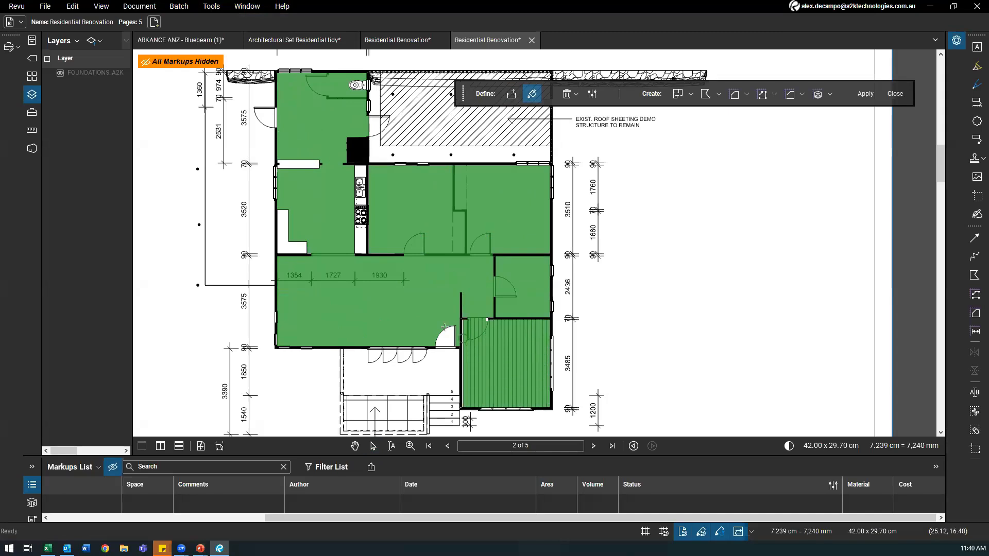
{"action": "left_click_drag", "start_coordinate": [449, 336], "coordinate": [434, 335]}
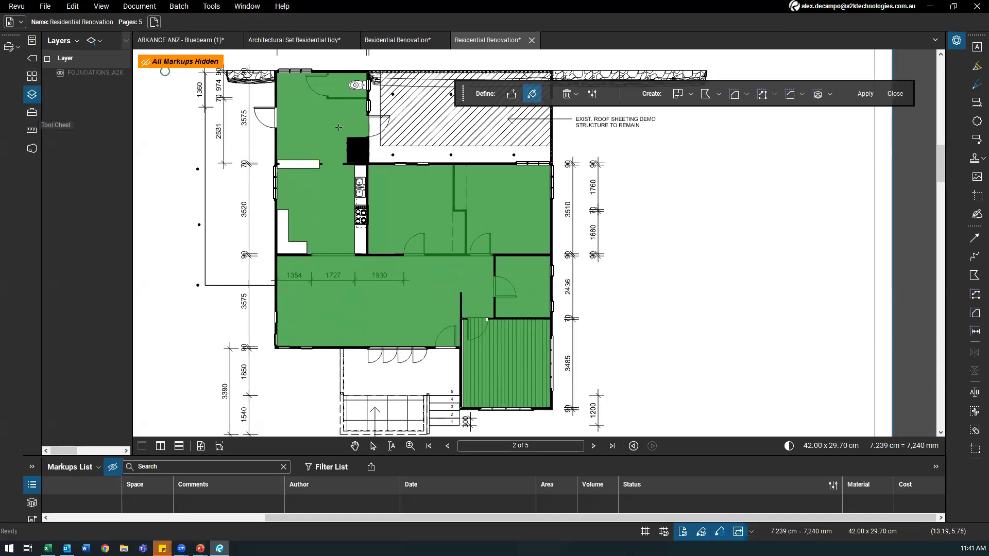
Step: Show the saved measurement tool sets and bring the whole floor plan into view
{"action": "left_click", "coordinate": [32, 112]}
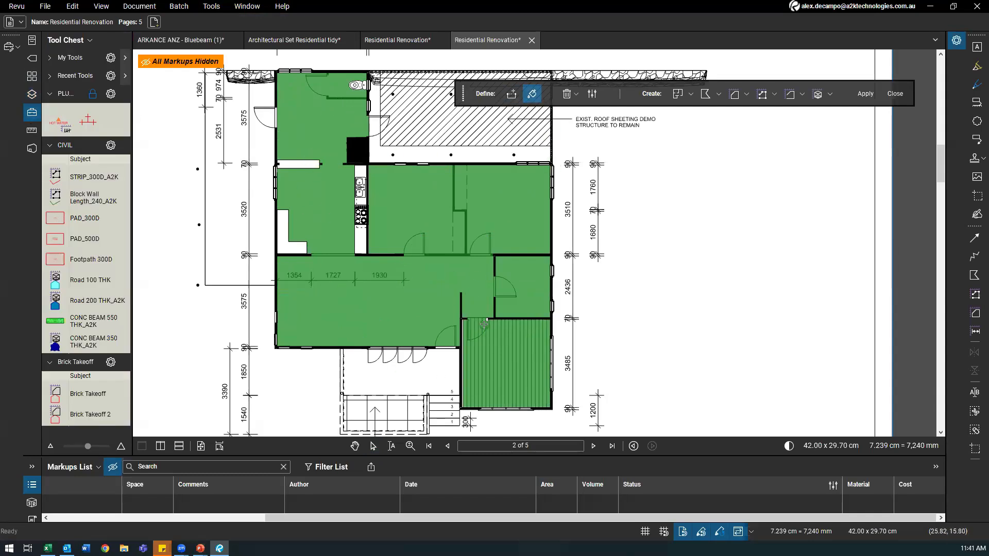
{"action": "scroll", "coordinate": [484, 324], "scroll_direction": "up", "scroll_amount": 5}
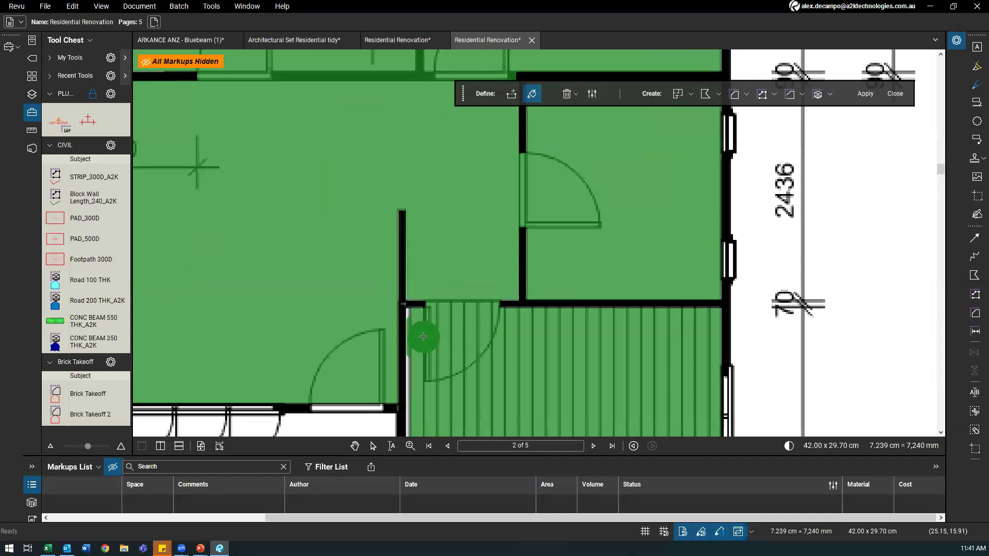
{"action": "scroll", "coordinate": [433, 341], "scroll_direction": "down", "scroll_amount": 5}
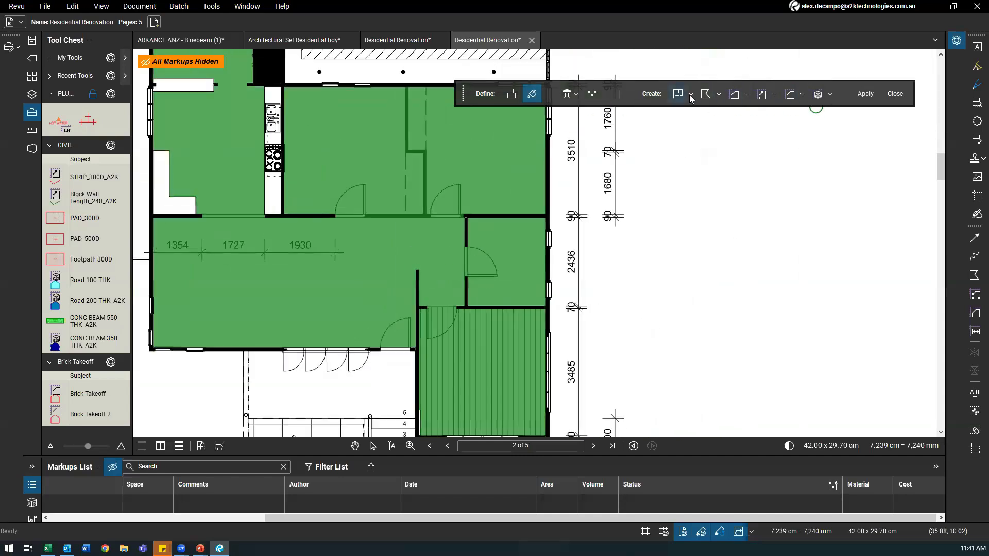
{"action": "scroll", "coordinate": [316, 180], "scroll_direction": "down", "scroll_amount": 2}
{"action": "left_click_drag", "start_coordinate": [384, 246], "coordinate": [418, 281]}
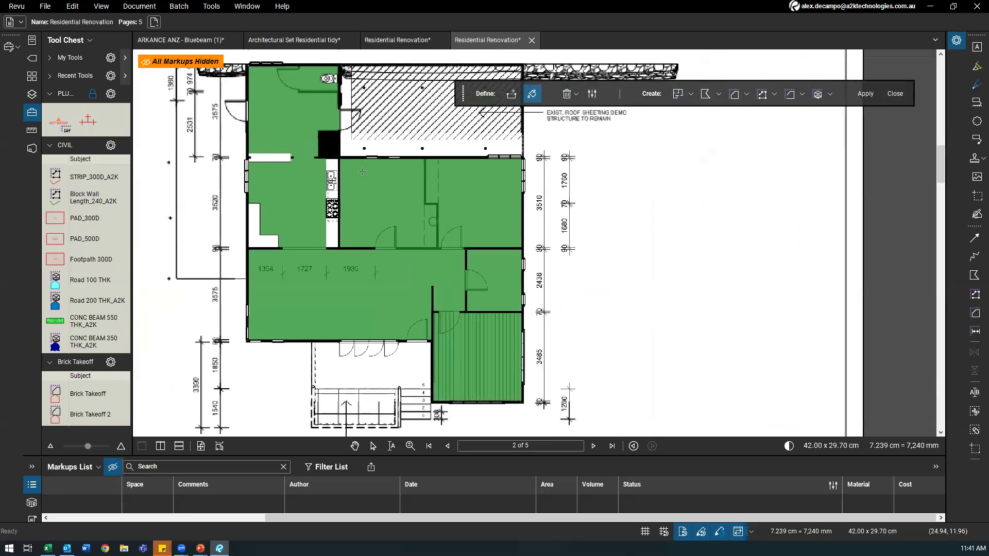
Step: Set the Dynamic Fill outputs to CONCRETE area and STRIP_300D_A2K polylength
{"action": "left_click", "coordinate": [747, 95]}
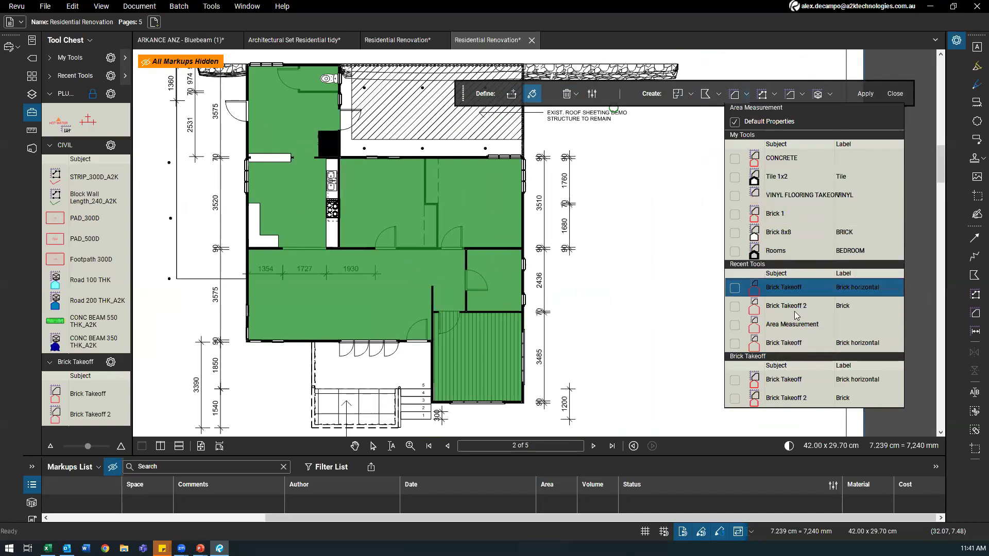
{"action": "left_click", "coordinate": [748, 96]}
{"action": "left_click", "coordinate": [748, 95]}
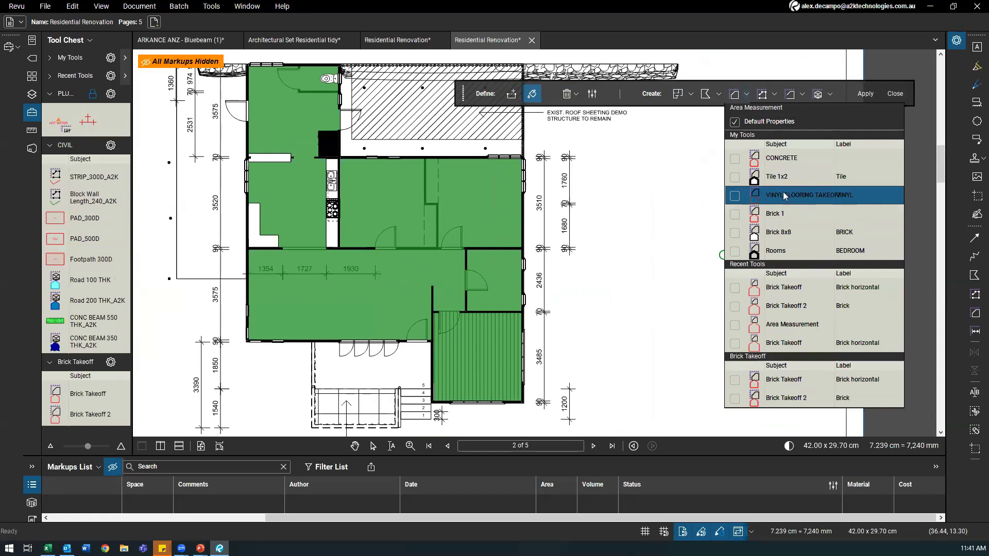
{"action": "left_click", "coordinate": [737, 159]}
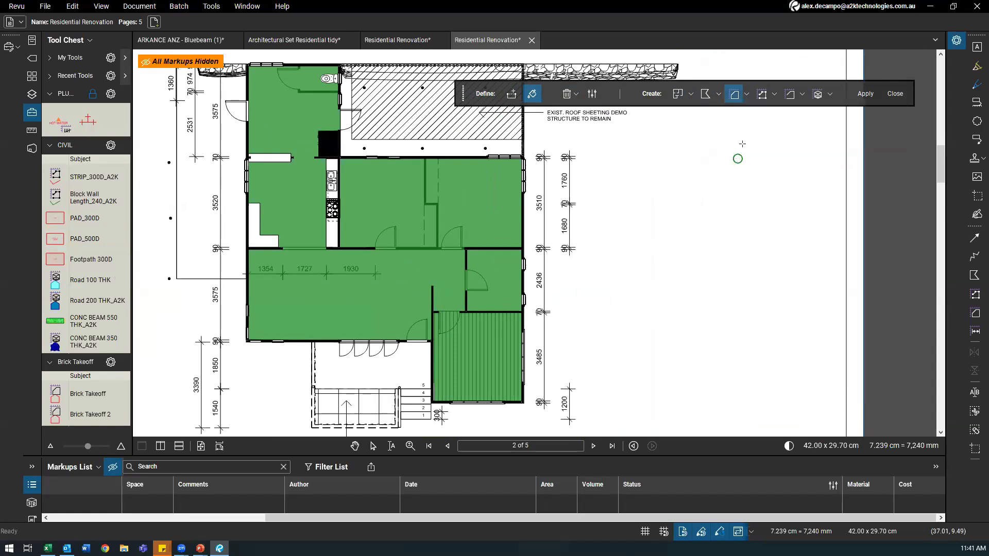
{"action": "left_click", "coordinate": [774, 95]}
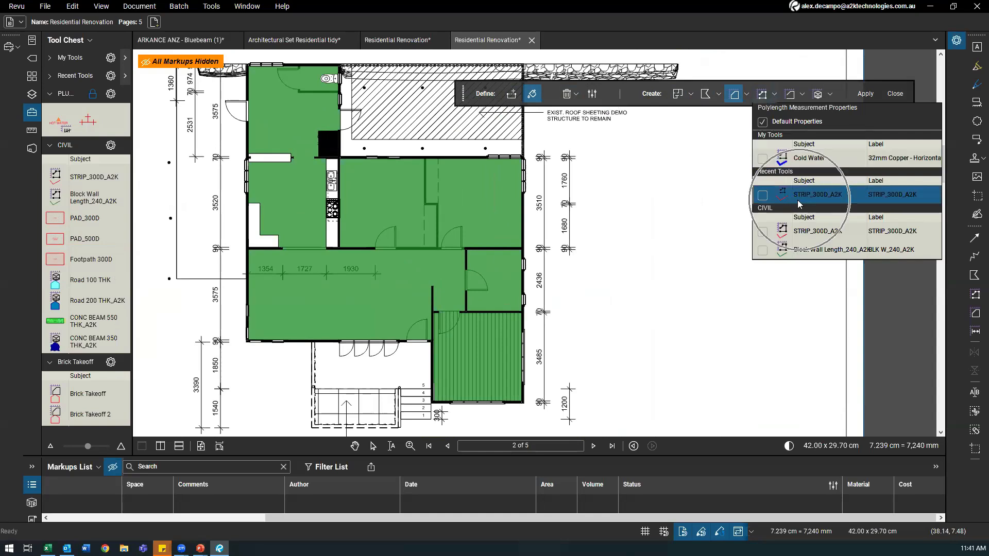
{"action": "left_click", "coordinate": [761, 195]}
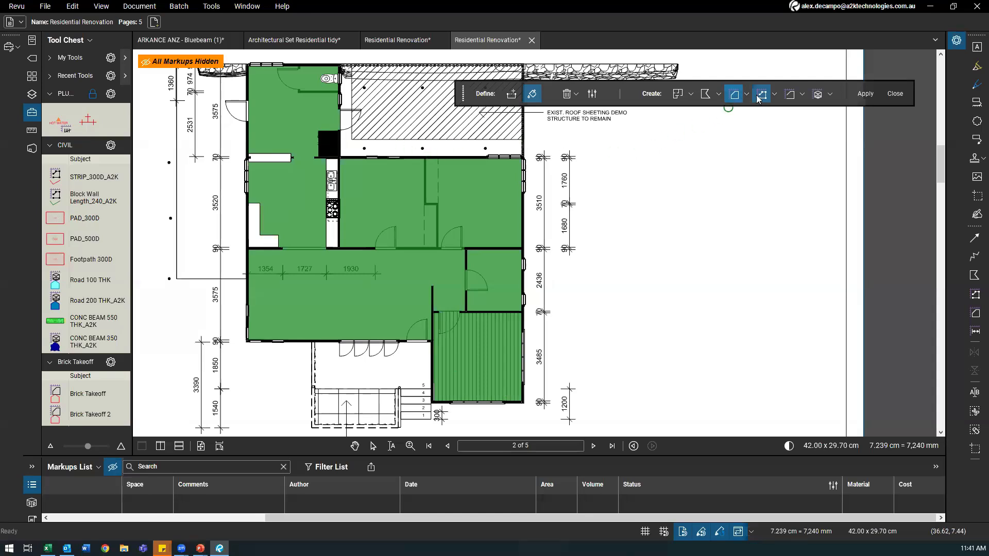
Step: Apply the fill, then move the resulting 92.51 sq m area markup right of the house
{"action": "left_click", "coordinate": [865, 95]}
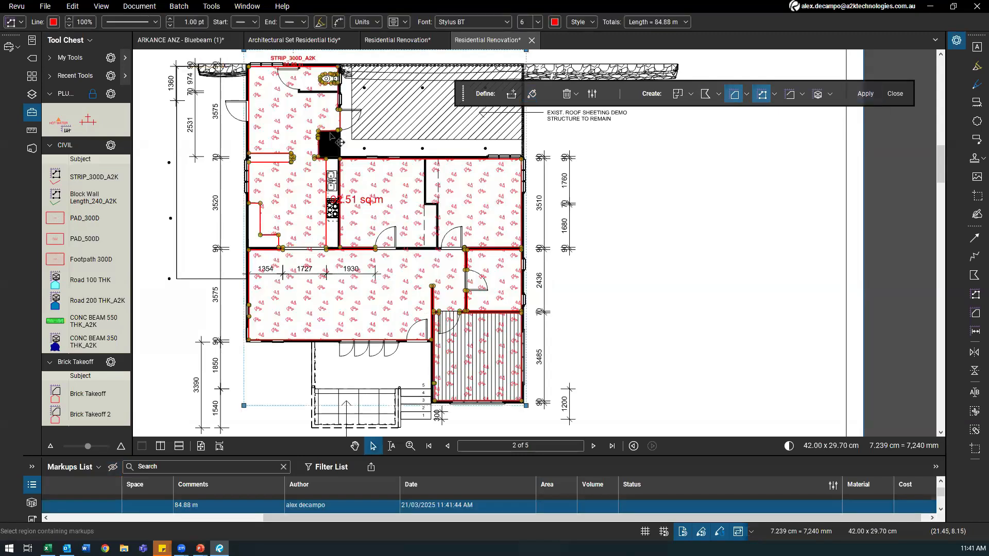
{"action": "left_click", "coordinate": [305, 212]}
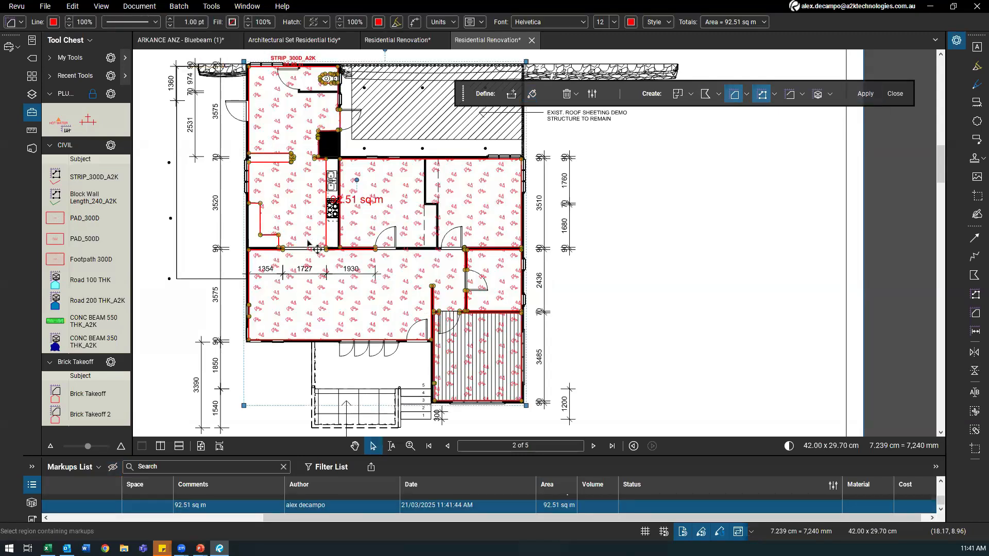
{"action": "mouse_move", "coordinate": [447, 241]}
{"action": "left_mouse_down"}
{"action": "mouse_move", "coordinate": [647, 250]}
{"action": "mouse_move", "coordinate": [664, 232]}
{"action": "mouse_move", "coordinate": [692, 265]}
{"action": "mouse_move", "coordinate": [790, 265]}
{"action": "left_mouse_up"}
{"action": "left_click_drag", "start_coordinate": [661, 199], "coordinate": [596, 206]}
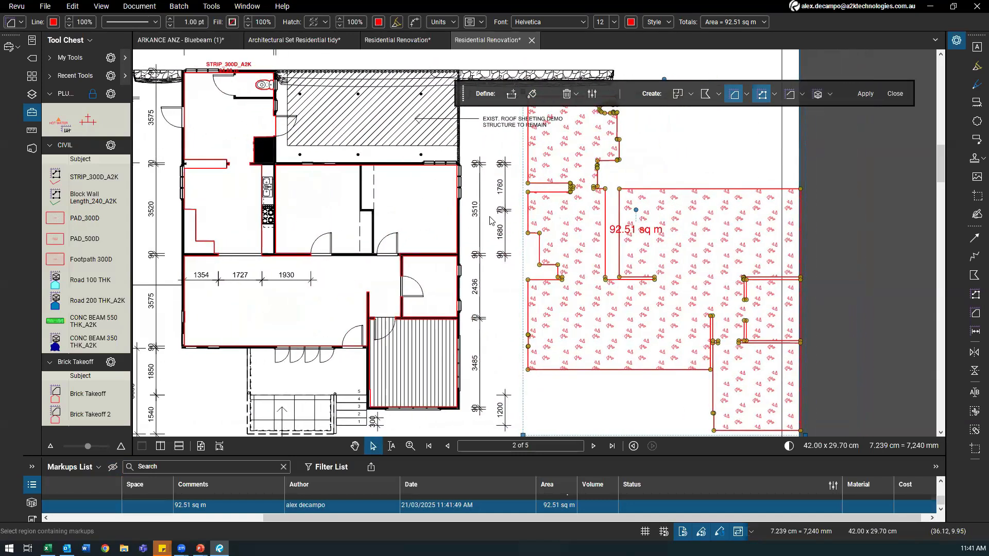
{"action": "scroll", "coordinate": [491, 221], "scroll_direction": "down", "scroll_amount": 1}
{"action": "scroll", "coordinate": [607, 208], "scroll_direction": "up", "scroll_amount": 6}
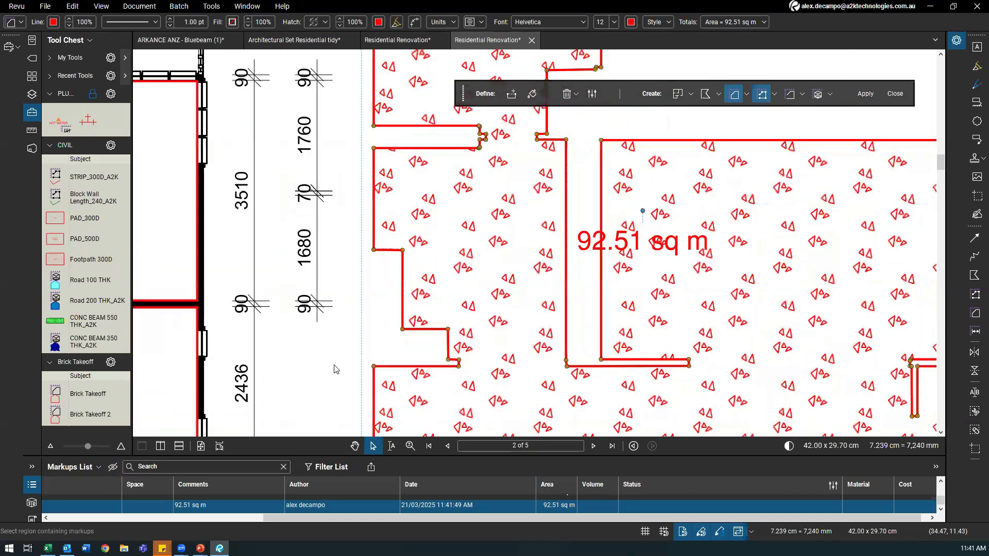
{"action": "scroll", "coordinate": [413, 232], "scroll_direction": "down", "scroll_amount": 3}
{"action": "scroll", "coordinate": [582, 203], "scroll_direction": "down", "scroll_amount": 1}
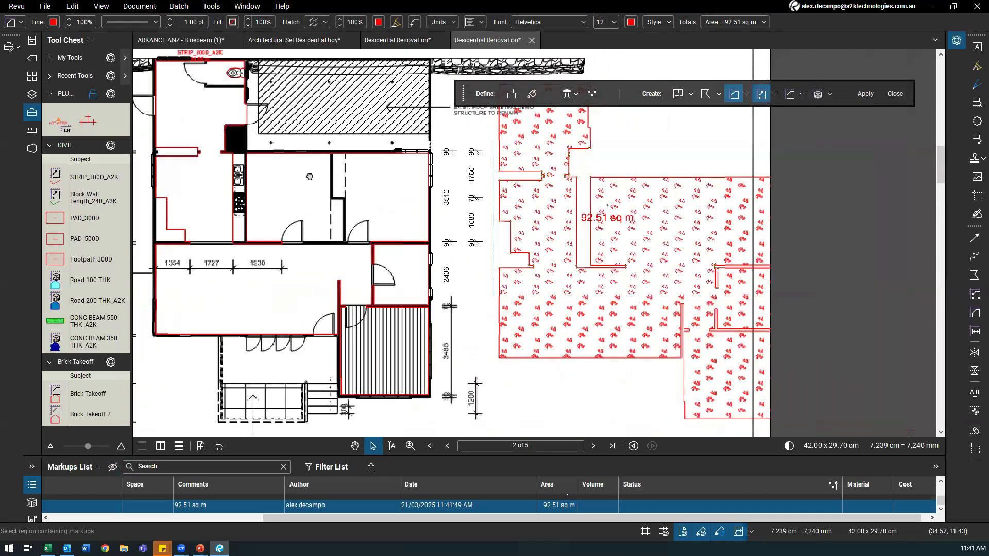
{"action": "scroll", "coordinate": [716, 371], "scroll_direction": "down", "scroll_amount": 2}
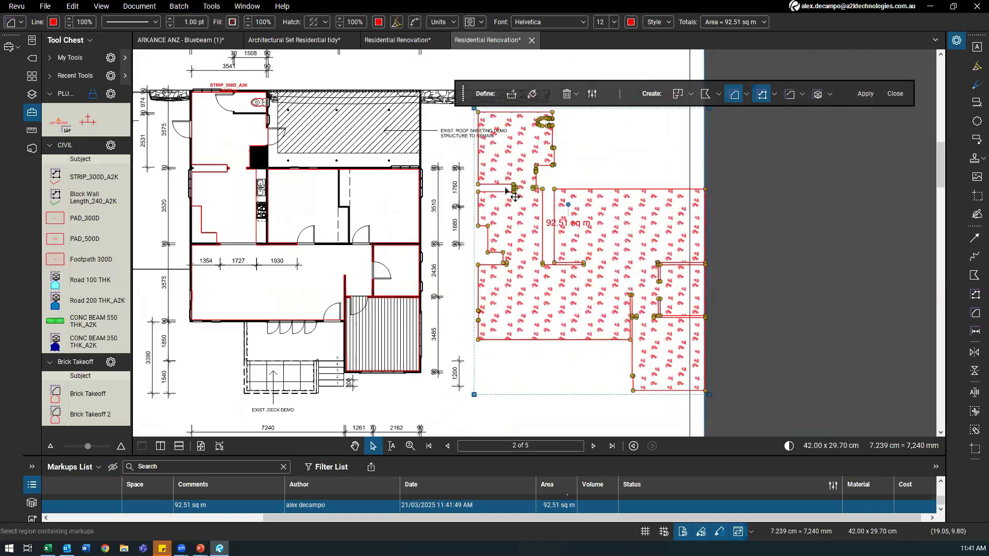
Step: Move the 84.88 m strip polyline off the plan to the right and inspect it
{"action": "left_click_drag", "start_coordinate": [270, 110], "coordinate": [807, 116]}
{"action": "left_click_drag", "start_coordinate": [564, 208], "coordinate": [363, 189]}
{"action": "left_click_drag", "start_coordinate": [673, 197], "coordinate": [376, 199]}
{"action": "scroll", "coordinate": [340, 292], "scroll_direction": "up", "scroll_amount": 1}
{"action": "scroll", "coordinate": [375, 264], "scroll_direction": "down", "scroll_amount": 1}
{"action": "mouse_move", "coordinate": [368, 291]}
{"action": "left_mouse_down"}
{"action": "mouse_move", "coordinate": [366, 301]}
{"action": "mouse_move", "coordinate": [466, 292]}
{"action": "left_mouse_up"}
{"action": "scroll", "coordinate": [408, 288], "scroll_direction": "down", "scroll_amount": 1}
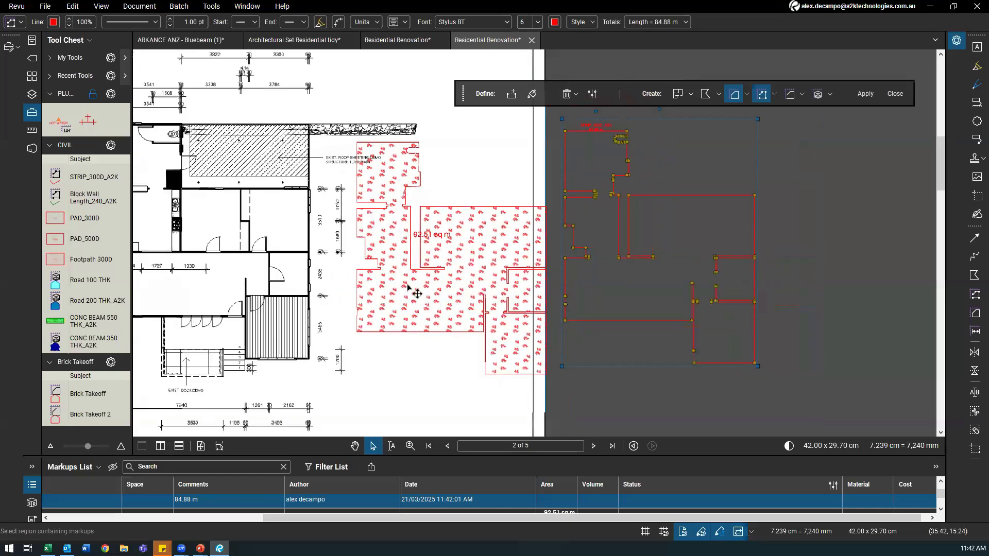
Step: Delete the 92.51 sq m area markup and reactivate the Dynamic Fill brush
{"action": "left_click", "coordinate": [374, 305]}
{"action": "key", "text": "Delete"}
{"action": "left_click_drag", "start_coordinate": [220, 270], "coordinate": [446, 268]}
{"action": "scroll", "coordinate": [452, 266], "scroll_direction": "up", "scroll_amount": 1}
{"action": "left_click", "coordinate": [533, 95]}
{"action": "scroll", "coordinate": [353, 199], "scroll_direction": "up", "scroll_amount": 4}
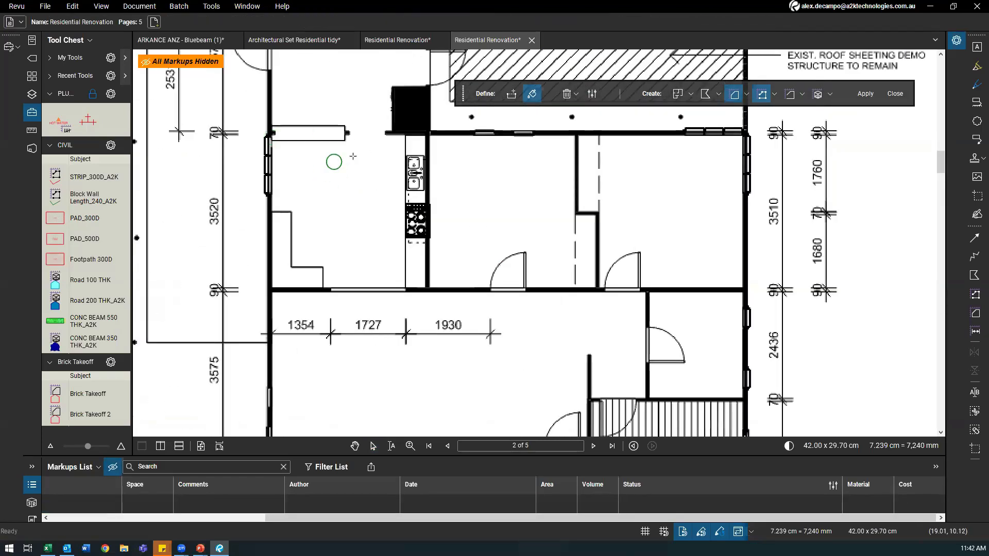
Step: Fill and apply each bedroom, producing 12.38 and 12.29 sq m areas with STRIP_300D_A2K perimeters
{"action": "scroll", "coordinate": [340, 144], "scroll_direction": "down", "scroll_amount": 3}
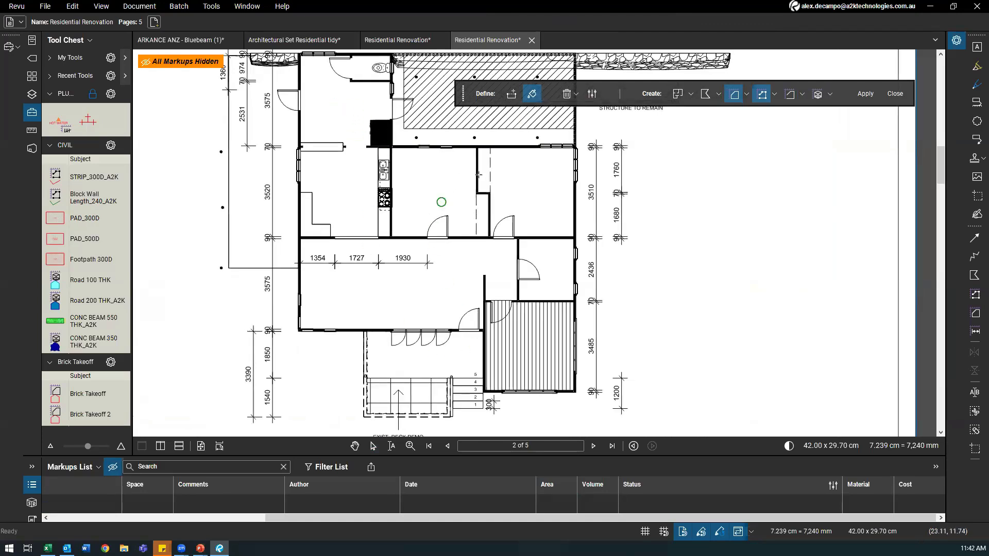
{"action": "scroll", "coordinate": [481, 175], "scroll_direction": "up", "scroll_amount": 2}
{"action": "mouse_move", "coordinate": [544, 208]}
{"action": "left_mouse_down"}
{"action": "mouse_move", "coordinate": [483, 164]}
{"action": "mouse_move", "coordinate": [525, 174]}
{"action": "mouse_move", "coordinate": [514, 234]}
{"action": "mouse_move", "coordinate": [515, 216]}
{"action": "left_mouse_up"}
{"action": "left_click_drag", "start_coordinate": [557, 173], "coordinate": [534, 193]}
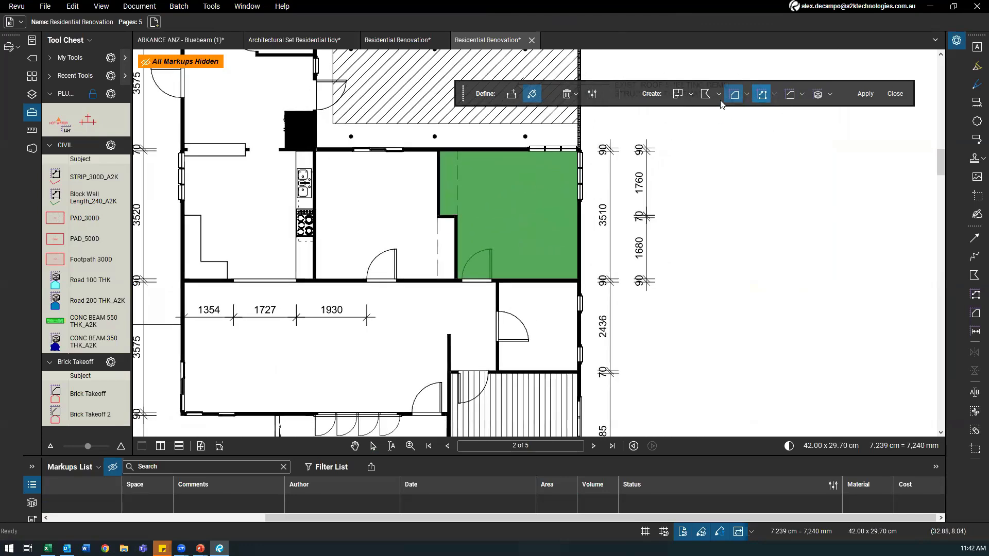
{"action": "left_click", "coordinate": [861, 96]}
{"action": "left_click", "coordinate": [532, 93]}
{"action": "mouse_move", "coordinate": [455, 224]}
{"action": "left_mouse_down"}
{"action": "mouse_move", "coordinate": [440, 242]}
{"action": "mouse_move", "coordinate": [391, 257]}
{"action": "mouse_move", "coordinate": [376, 199]}
{"action": "left_mouse_up"}
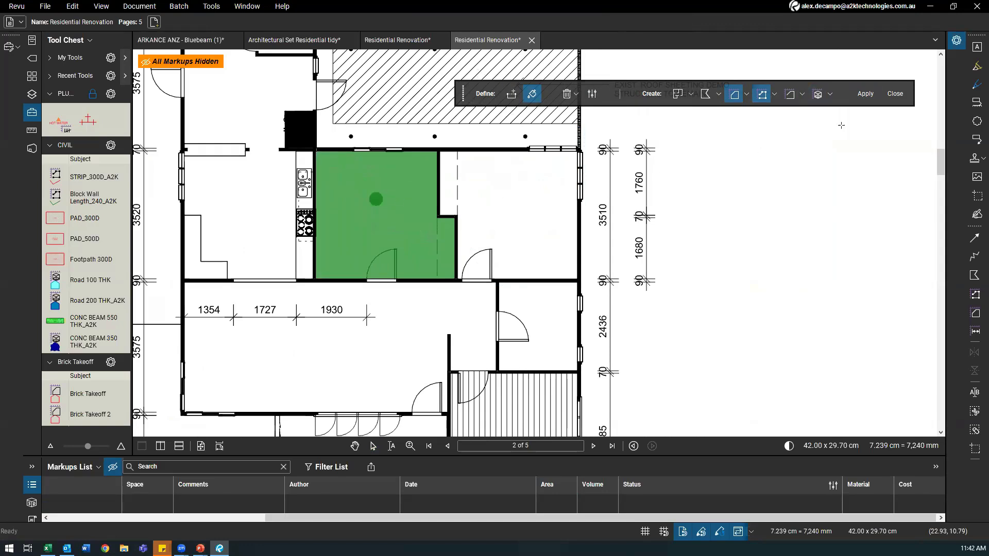
{"action": "left_click", "coordinate": [866, 94]}
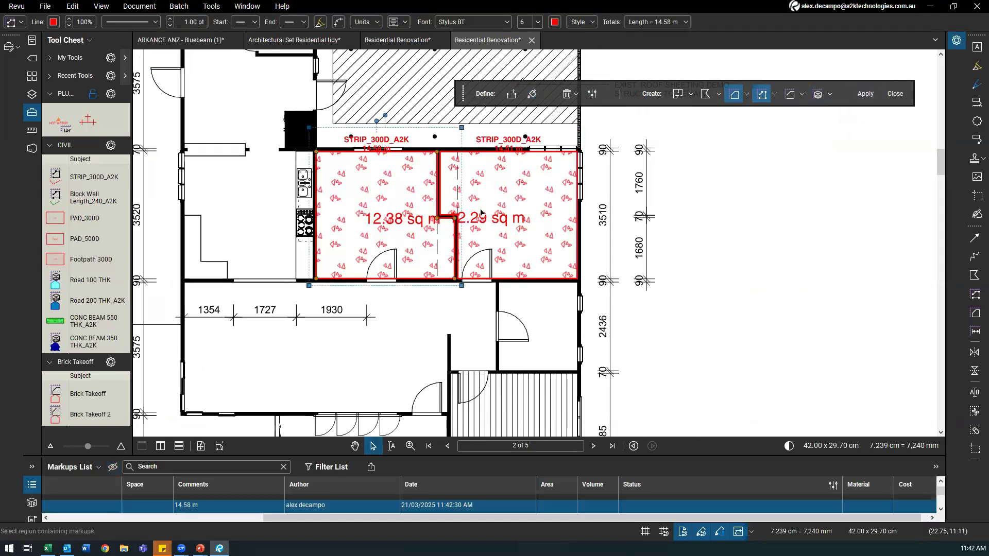
Step: Move the 12.38 sq m area beside the plan and make the Markups List panel taller
{"action": "scroll", "coordinate": [481, 212], "scroll_direction": "left", "scroll_amount": 3}
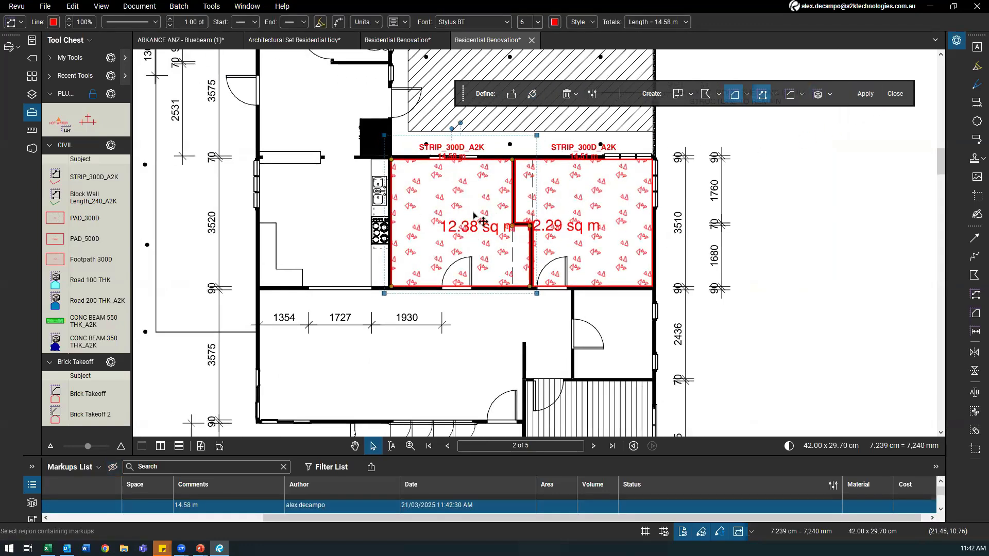
{"action": "scroll", "coordinate": [473, 213], "scroll_direction": "down", "scroll_amount": 3}
{"action": "key", "text": "Escape"}
{"action": "left_click_drag", "start_coordinate": [454, 235], "coordinate": [661, 316]}
{"action": "scroll", "coordinate": [316, 334], "scroll_direction": "down", "scroll_amount": 1}
{"action": "mouse_move", "coordinate": [279, 516]}
{"action": "left_mouse_down"}
{"action": "mouse_move", "coordinate": [103, 524]}
{"action": "mouse_move", "coordinate": [279, 519]}
{"action": "left_mouse_up"}
{"action": "scroll", "coordinate": [125, 501], "scroll_direction": "down", "scroll_amount": 1}
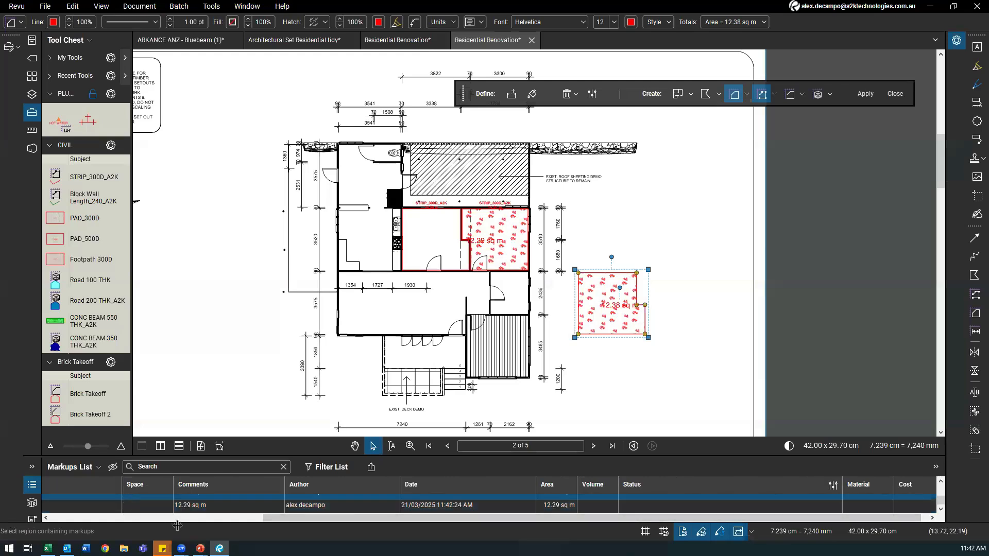
{"action": "left_click_drag", "start_coordinate": [220, 454], "coordinate": [222, 450]}
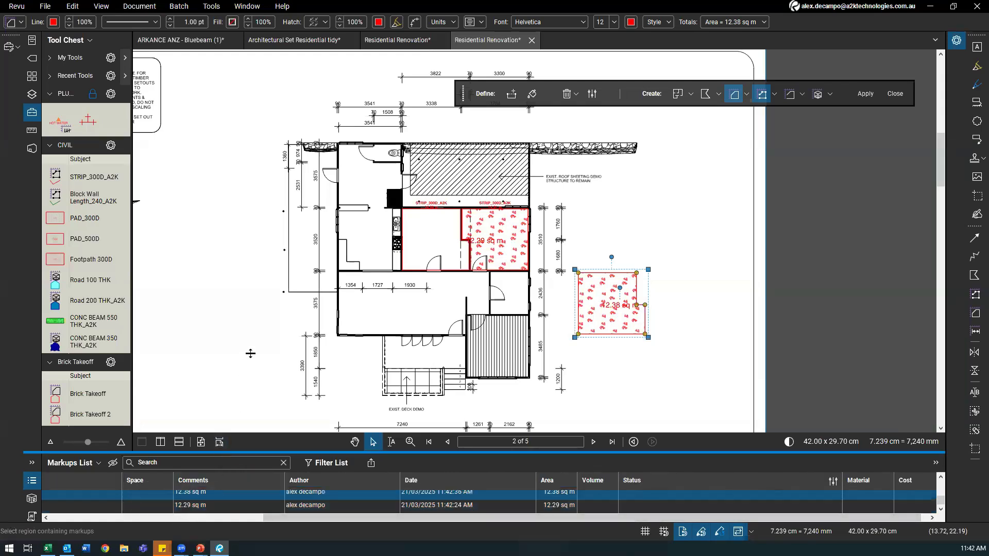
{"action": "left_click_drag", "start_coordinate": [250, 353], "coordinate": [250, 356]}
Step: Select all four CONCRETE and STRIP_300D_A2K markups with Ctrl+A and delete them
{"action": "left_click", "coordinate": [191, 517]}
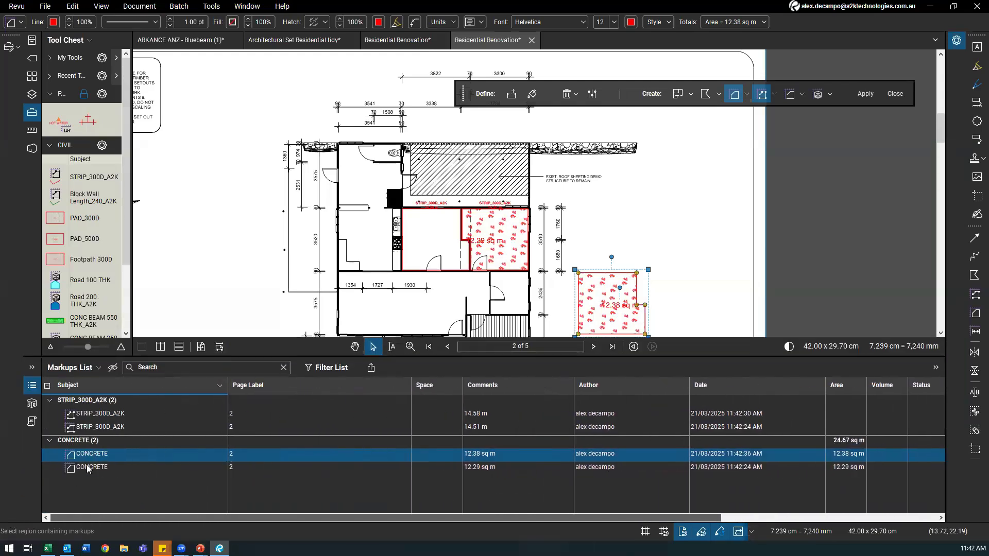
{"action": "key", "text": "ctrl"}
{"action": "key", "text": "ctrl"}
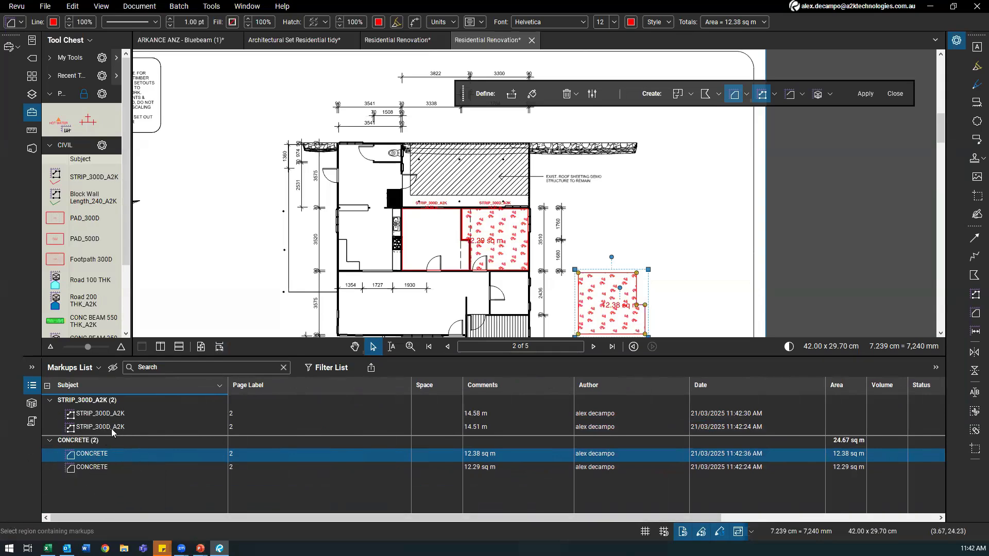
{"action": "scroll", "coordinate": [331, 238], "scroll_direction": "down", "scroll_amount": 3}
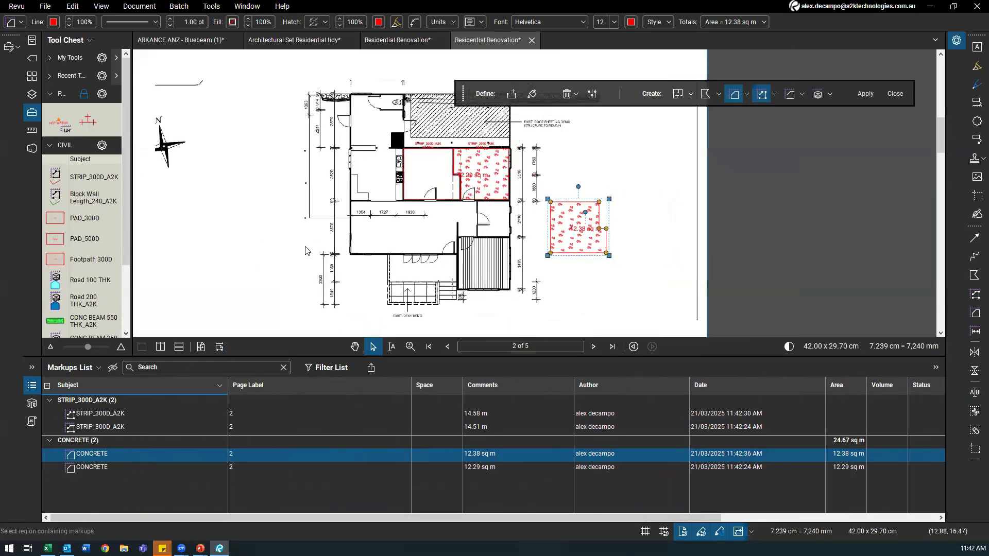
{"action": "key", "text": "ctrl+a"}
{"action": "key", "text": "Delete"}
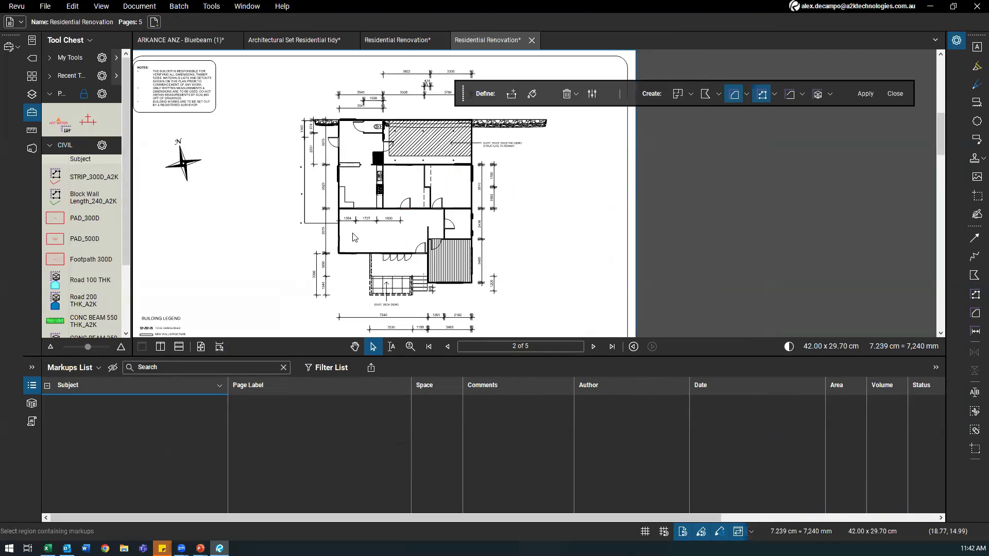
Step: Draw a 3.71 sq m rectangular area measurement beside the plan
{"action": "scroll", "coordinate": [369, 212], "scroll_direction": "up", "scroll_amount": 5}
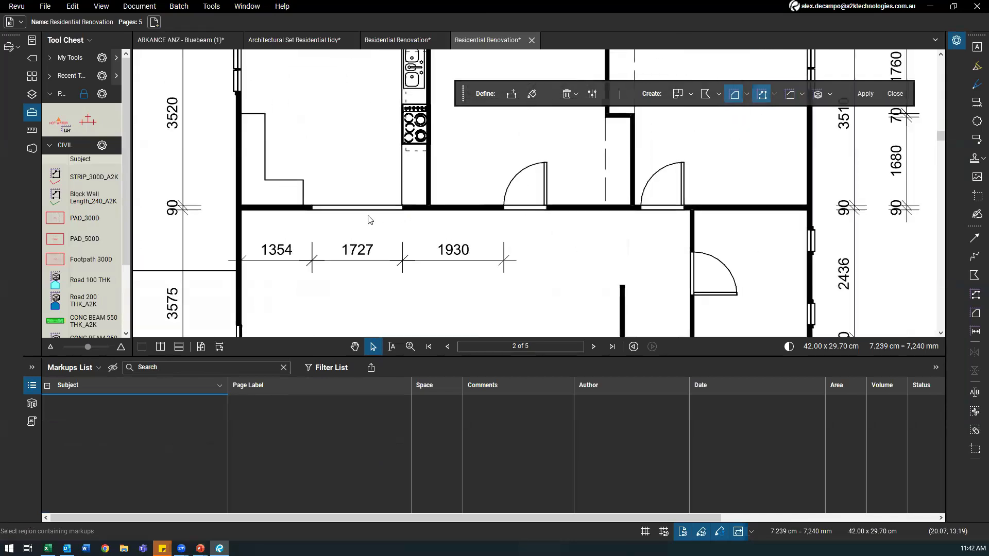
{"action": "scroll", "coordinate": [381, 218], "scroll_direction": "down", "scroll_amount": 3}
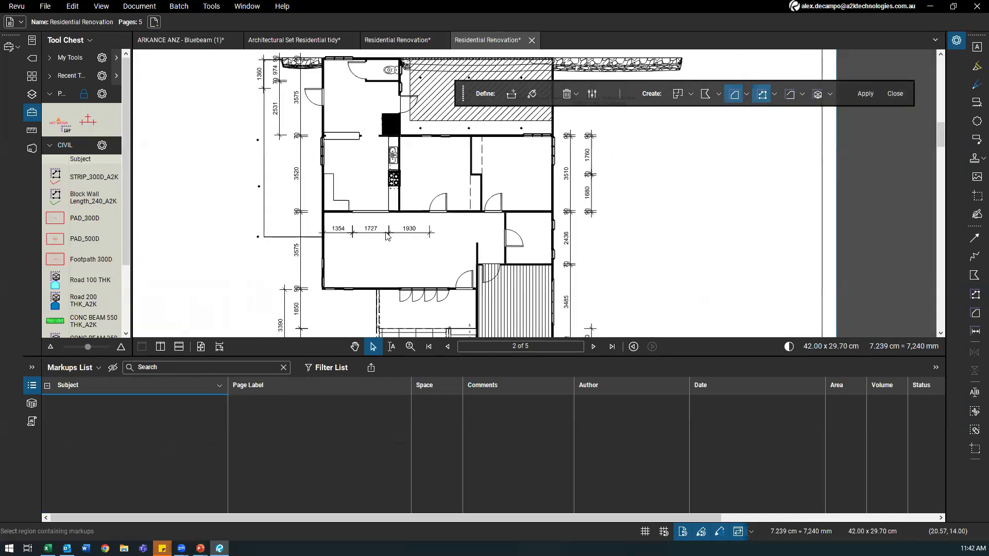
{"action": "scroll", "coordinate": [392, 190], "scroll_direction": "up", "scroll_amount": 1}
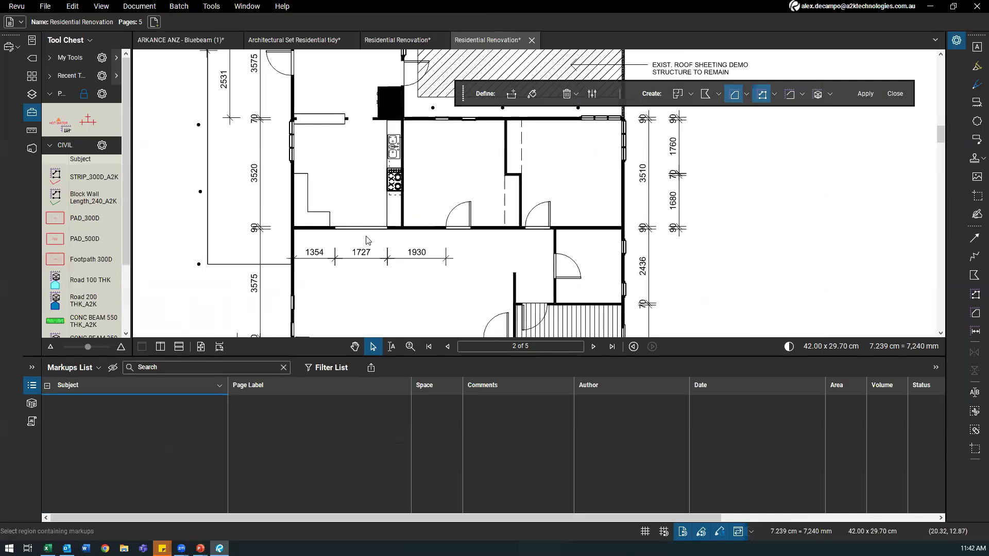
{"action": "scroll", "coordinate": [454, 226], "scroll_direction": "up", "scroll_amount": 2}
{"action": "scroll", "coordinate": [423, 227], "scroll_direction": "down", "scroll_amount": 2}
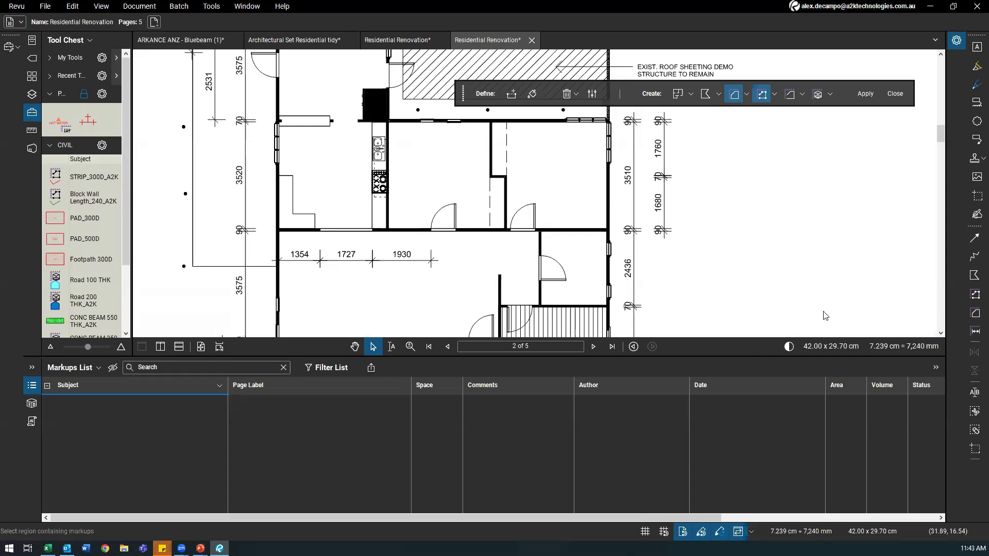
{"action": "left_click", "coordinate": [975, 318]}
{"action": "left_click_drag", "start_coordinate": [792, 231], "coordinate": [711, 272]}
{"action": "key", "text": "Escape"}
Step: Select the 3.71 sq m markup, then bring the PowerPoint Q&A slide show to the front
{"action": "left_click", "coordinate": [93, 416]}
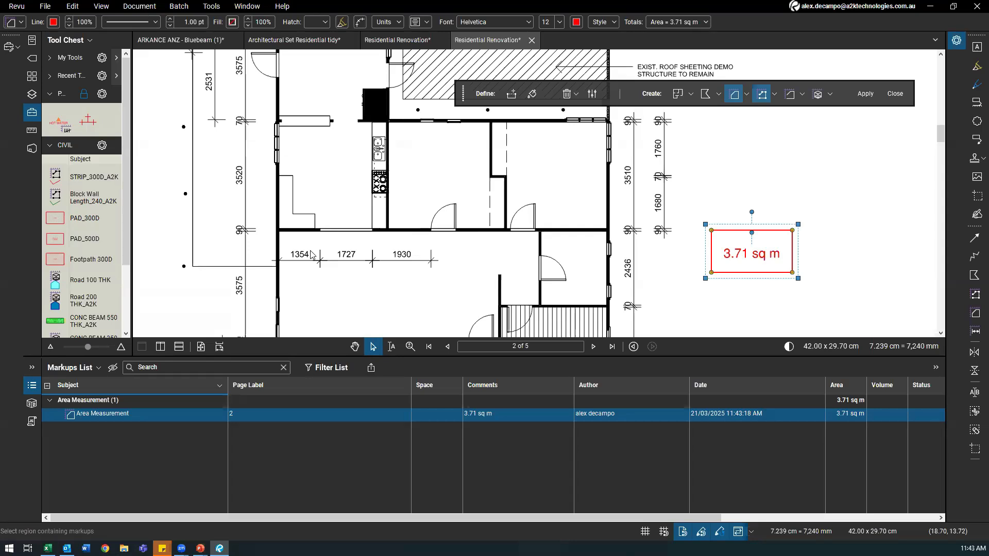
{"action": "mouse_move", "coordinate": [182, 548]}
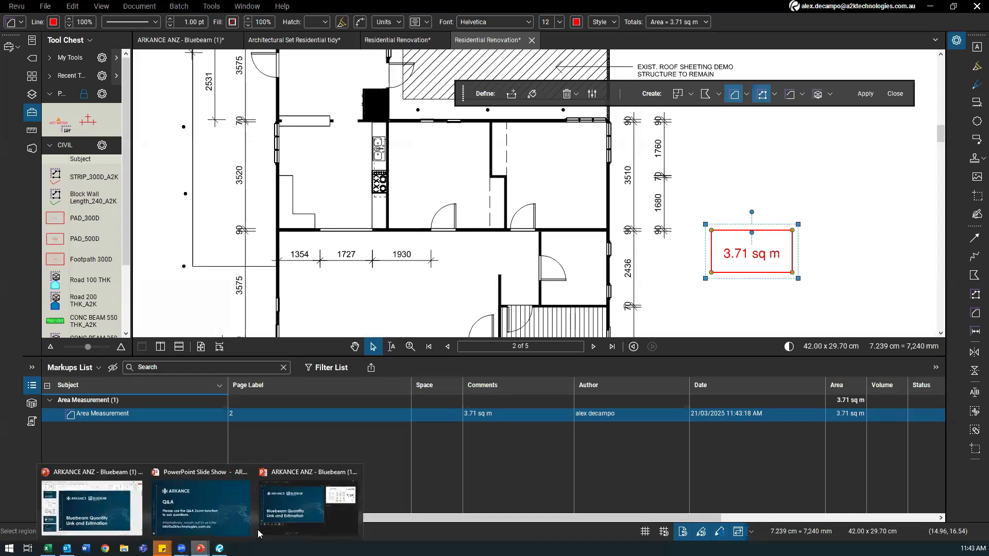
{"action": "left_click", "coordinate": [223, 517]}
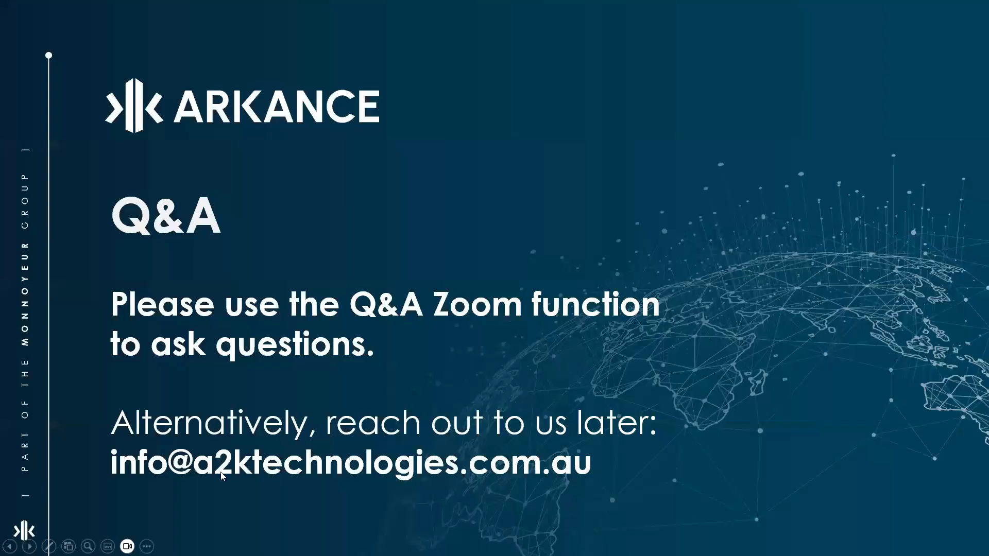